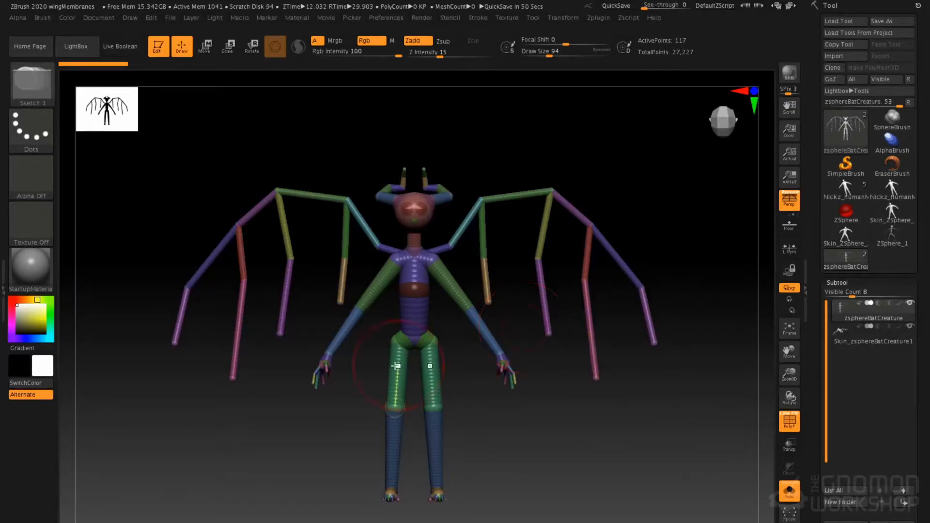
Preview the adaptive skin of the winged bat creature ZSphere rig and examine it from an angled view
{"action": "left_click", "coordinate": [525, 198]}
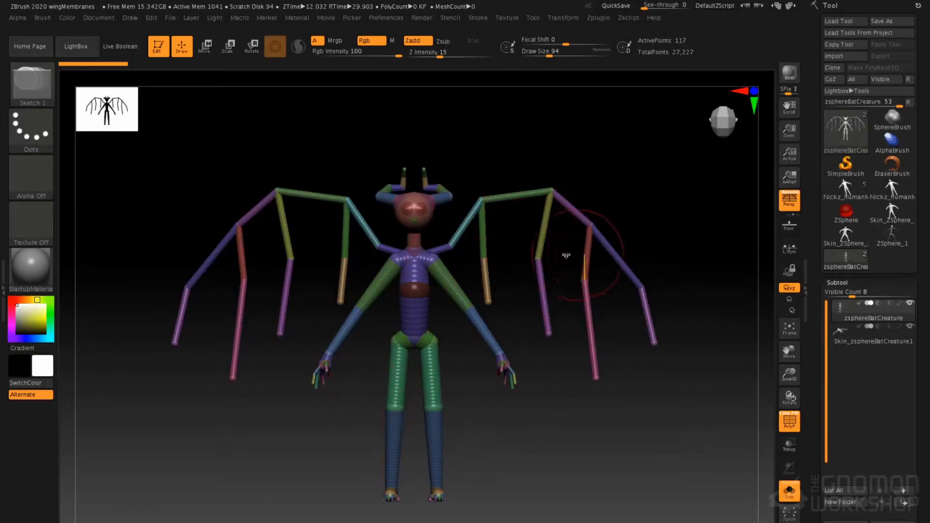
{"action": "key", "text": "a"}
{"action": "mouse_move", "coordinate": [536, 145]}
{"action": "left_mouse_down"}
{"action": "mouse_move", "coordinate": [551, 130]}
{"action": "mouse_move", "coordinate": [542, 133]}
{"action": "left_mouse_up"}
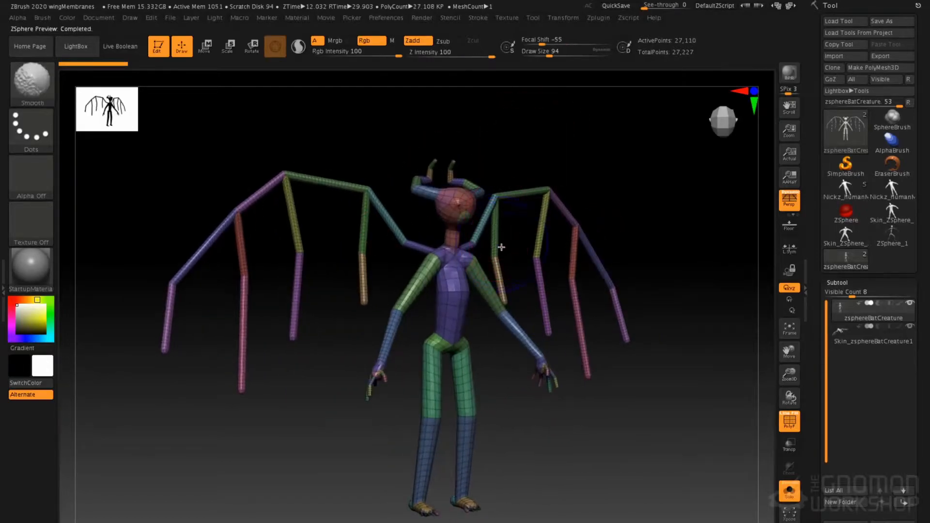
{"action": "key", "text": "shift+d"}
{"action": "left_click_drag", "start_coordinate": [580, 160], "coordinate": [561, 144]}
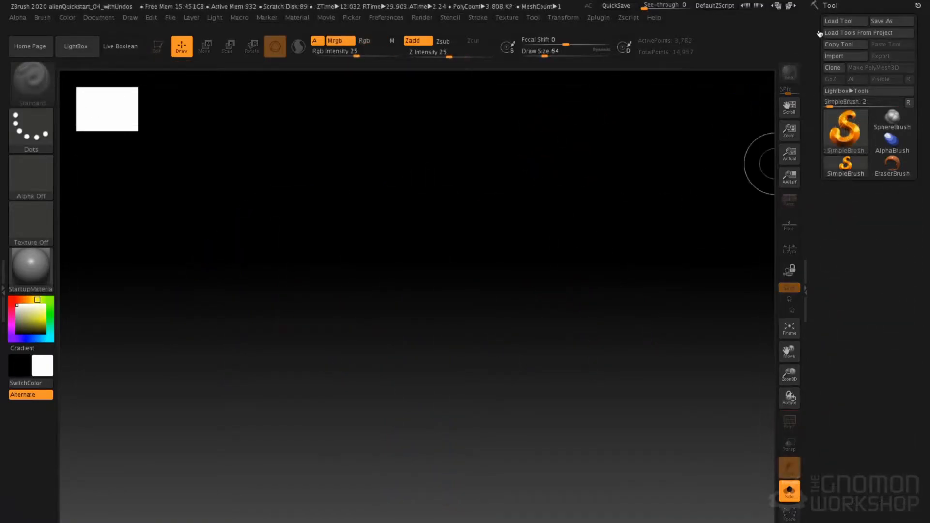
Choose the ZSphere tool, place a single ZSphere in the middle of the canvas and make it editable
{"action": "left_click", "coordinate": [842, 137]}
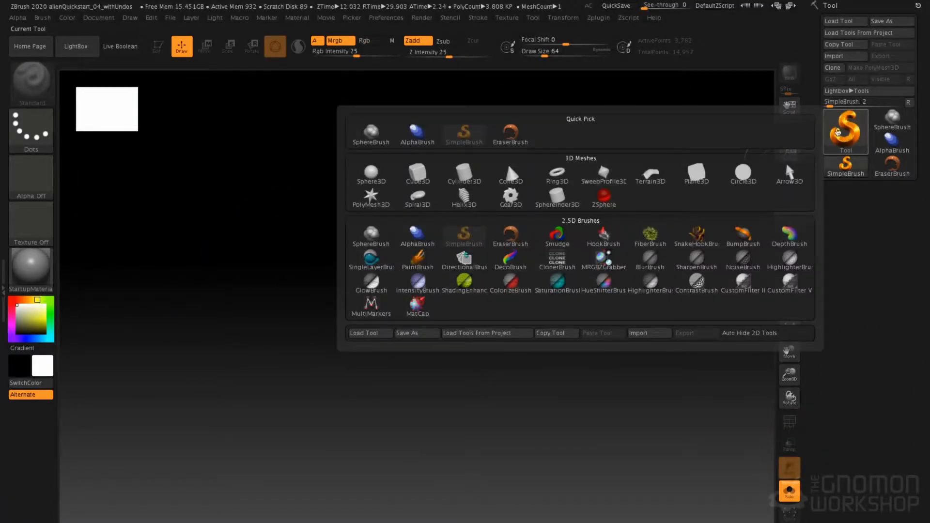
{"action": "left_click", "coordinate": [848, 133]}
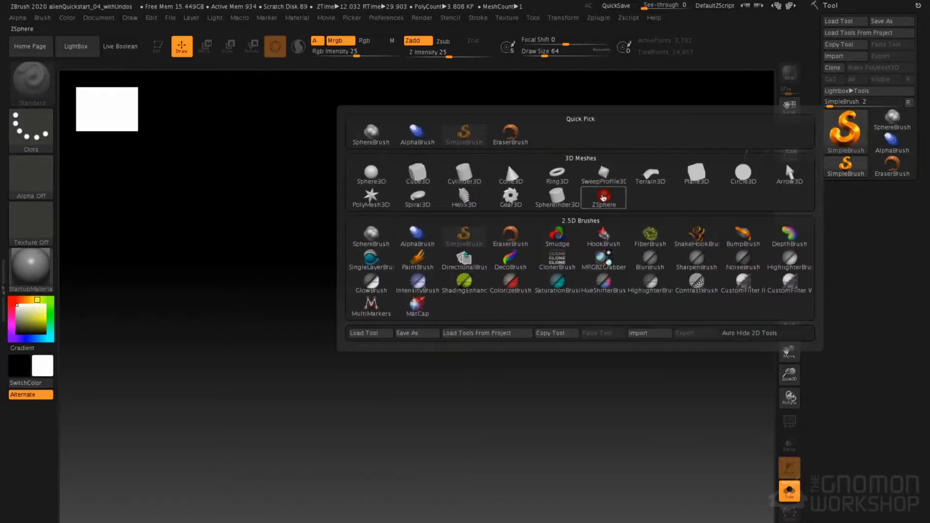
{"action": "left_click", "coordinate": [607, 203]}
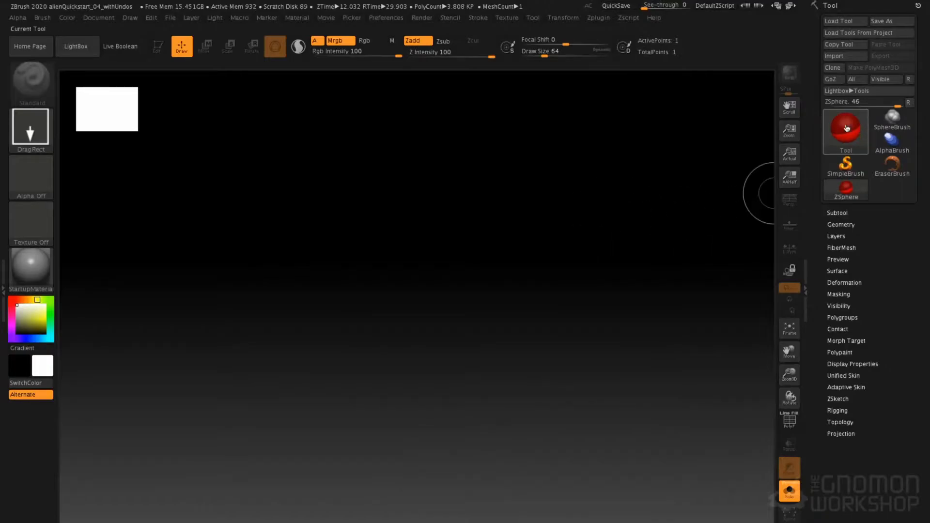
{"action": "mouse_move", "coordinate": [858, 136]}
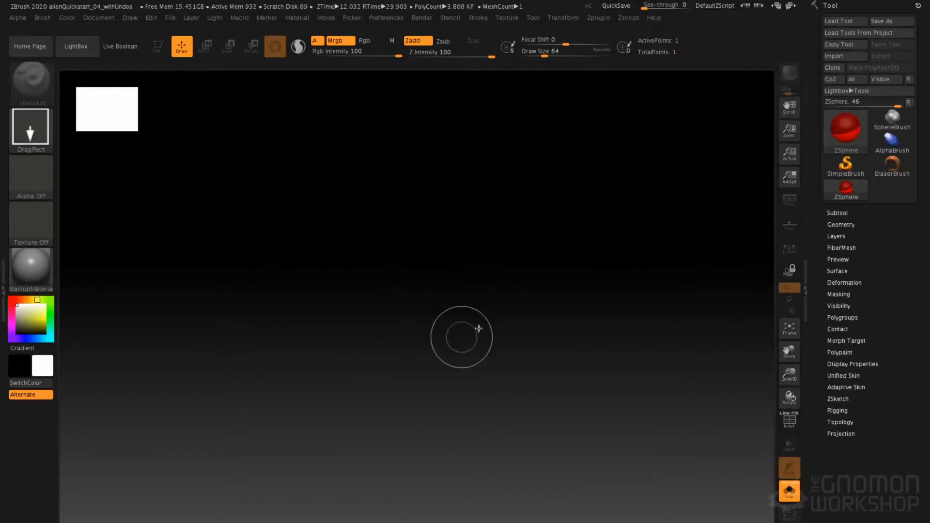
{"action": "left_click_drag", "start_coordinate": [422, 302], "coordinate": [467, 446]}
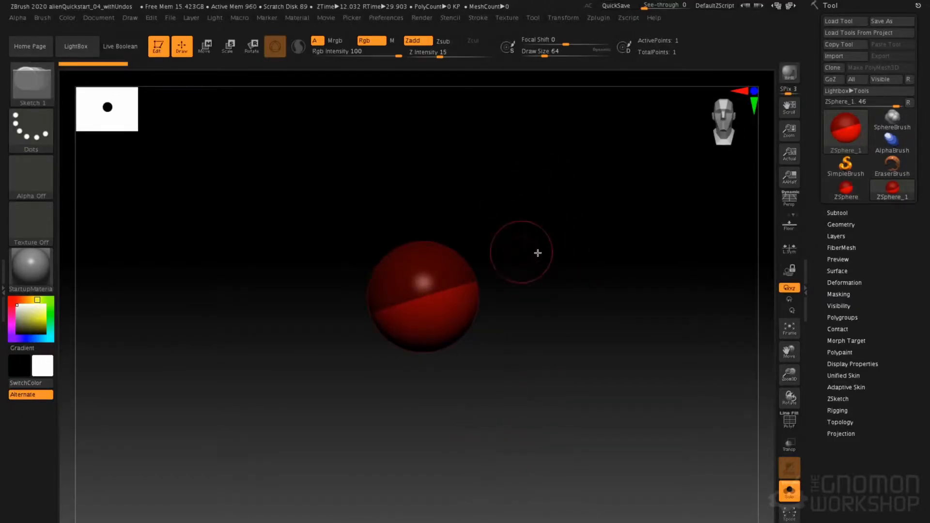
Align the ZSphere to a straight front view, turn on X symmetry and set the draw size to 1
{"action": "left_click_drag", "start_coordinate": [578, 255], "coordinate": [576, 278], "text": "shift"}
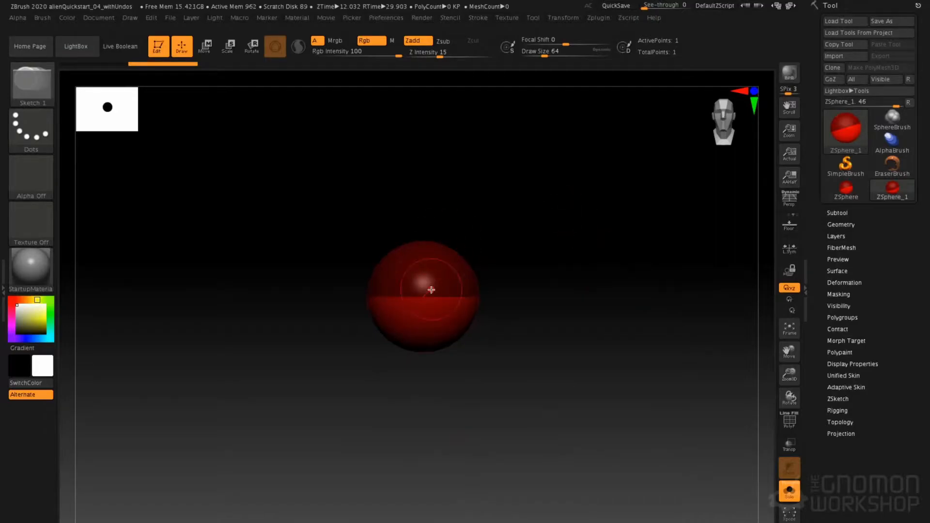
{"action": "key", "text": "x"}
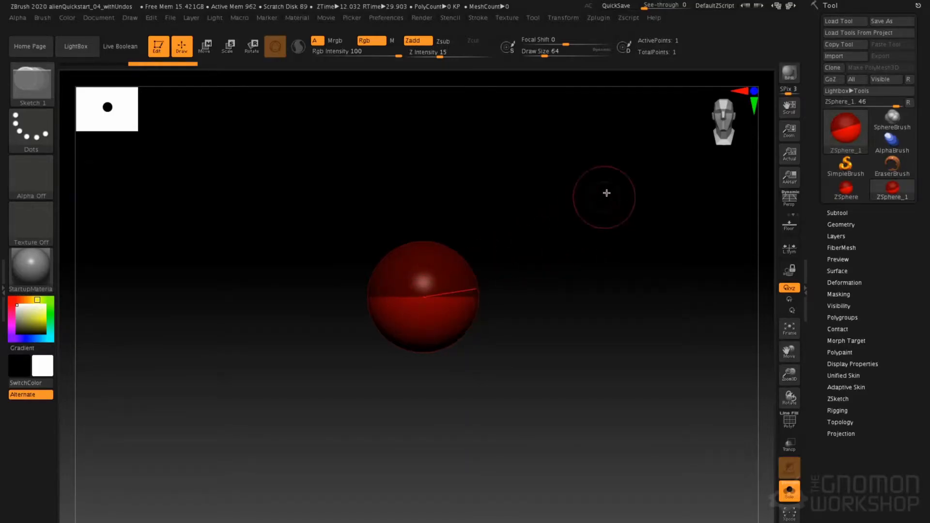
{"action": "key", "text": "space"}
{"action": "left_click", "coordinate": [615, 187]}
{"action": "type", "text": "1"}
{"action": "key", "text": "Return"}
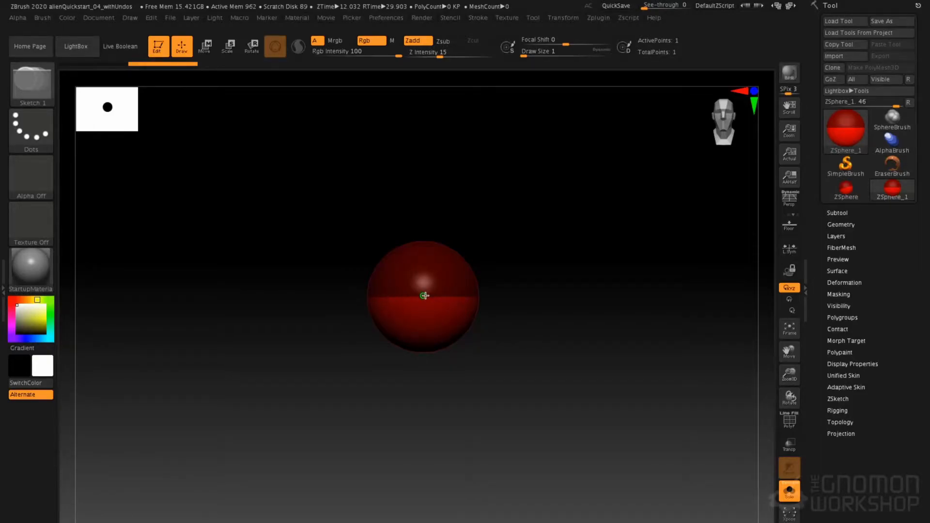
Add one ZSphere of the root's size at each of its two opposite sides, centred on the symmetry line, forming a three-sphere chain
{"action": "mouse_move", "coordinate": [424, 296]}
{"action": "left_mouse_down"}
{"action": "mouse_move", "coordinate": [511, 443]}
{"action": "mouse_move", "coordinate": [561, 503]}
{"action": "mouse_move", "coordinate": [432, 297]}
{"action": "mouse_move", "coordinate": [462, 321]}
{"action": "left_mouse_up"}
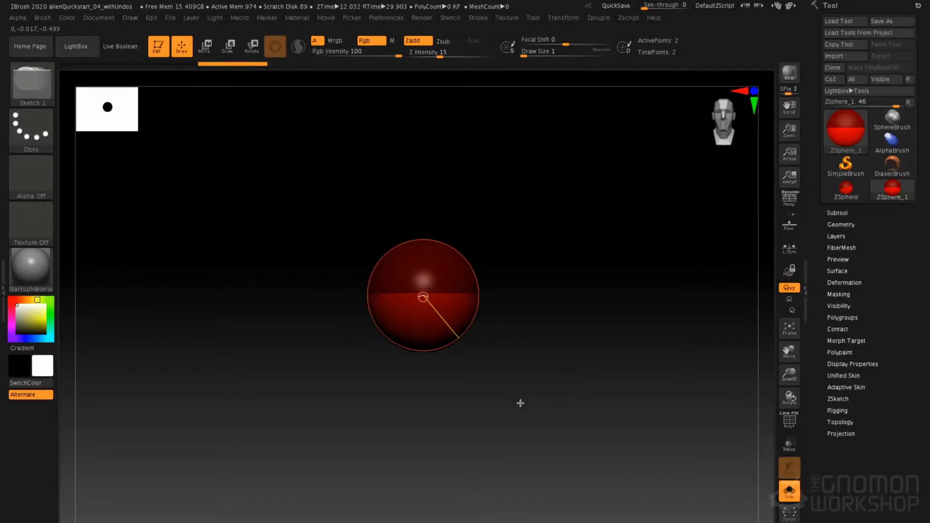
{"action": "key", "text": "a"}
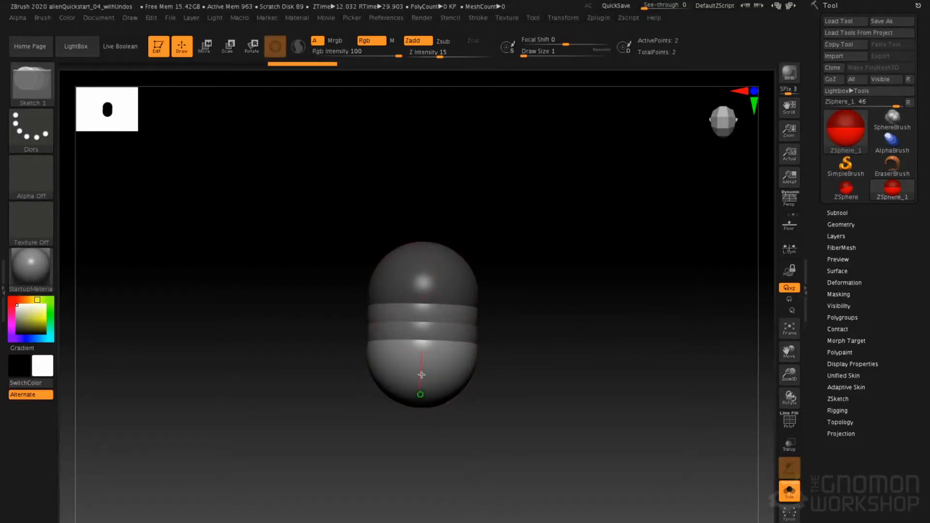
{"action": "left_click_drag", "start_coordinate": [620, 205], "coordinate": [626, 298]}
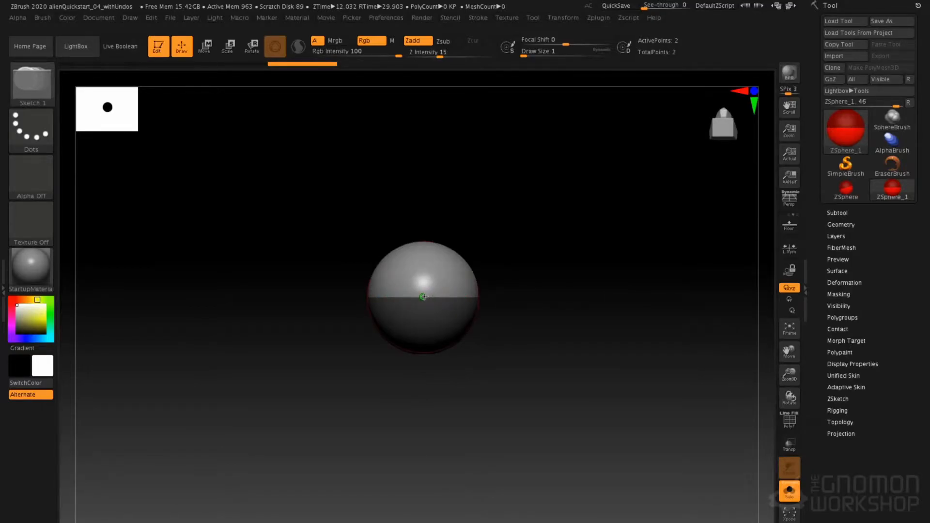
{"action": "left_click_drag", "start_coordinate": [424, 297], "coordinate": [428, 311]}
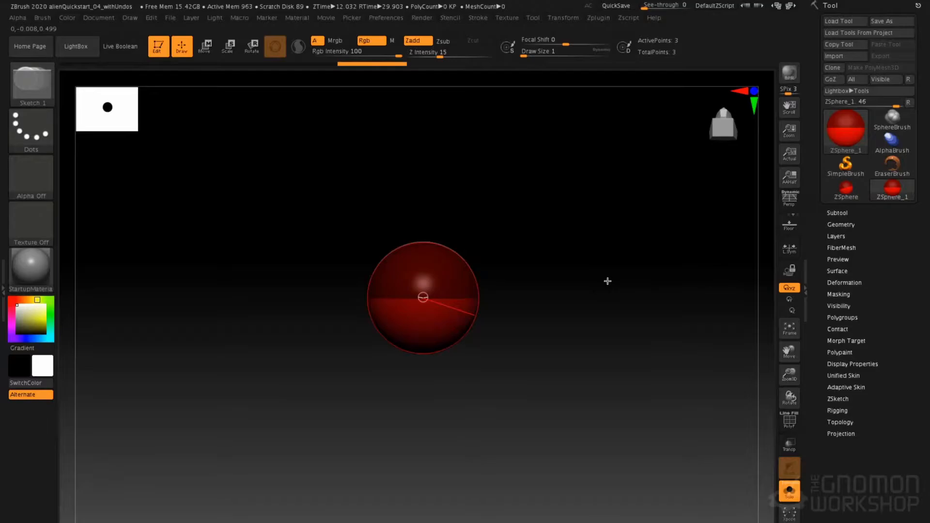
{"action": "key", "text": "a"}
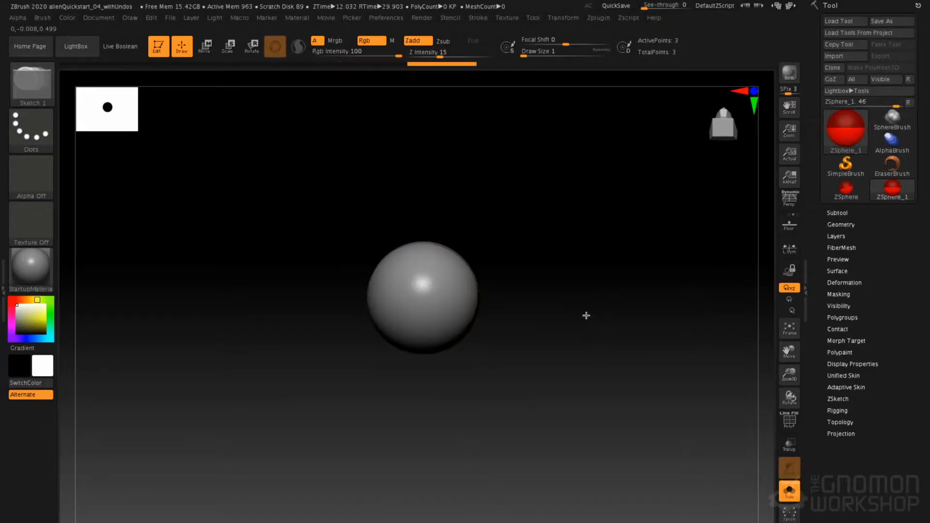
{"action": "left_click_drag", "start_coordinate": [594, 330], "coordinate": [588, 245]}
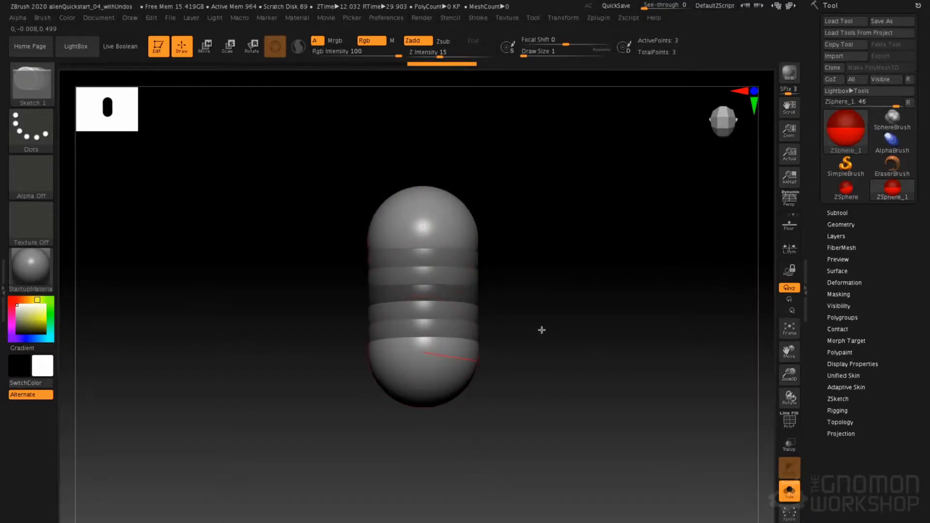
{"action": "left_click_drag", "start_coordinate": [556, 279], "coordinate": [575, 264]}
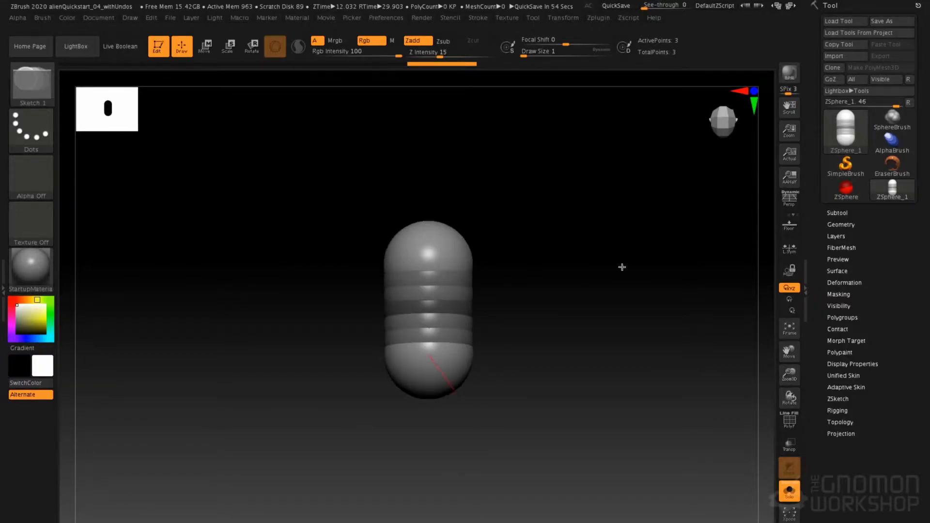
Preview the adaptive skin of the three-sphere chain with its polygon wireframe displayed
{"action": "left_click", "coordinate": [846, 387]}
{"action": "left_click_drag", "start_coordinate": [910, 336], "coordinate": [845, 251]}
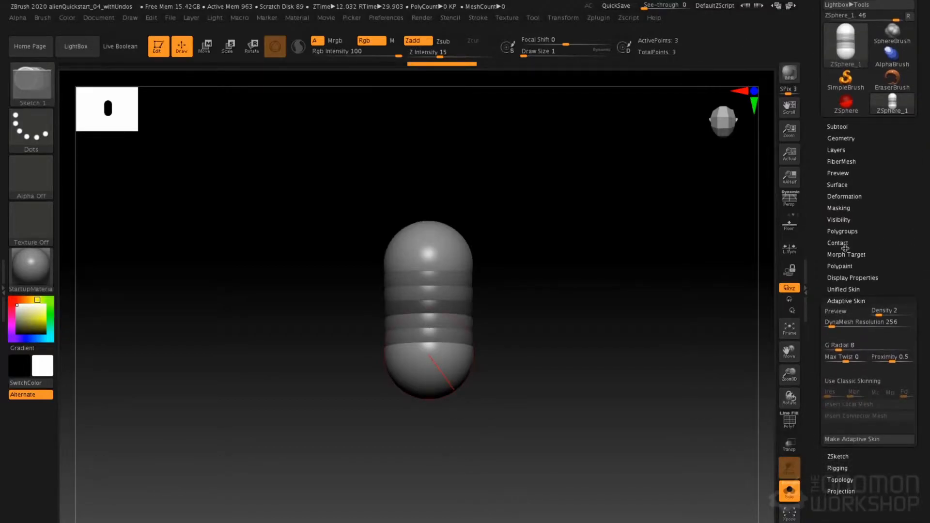
{"action": "left_click", "coordinate": [850, 313]}
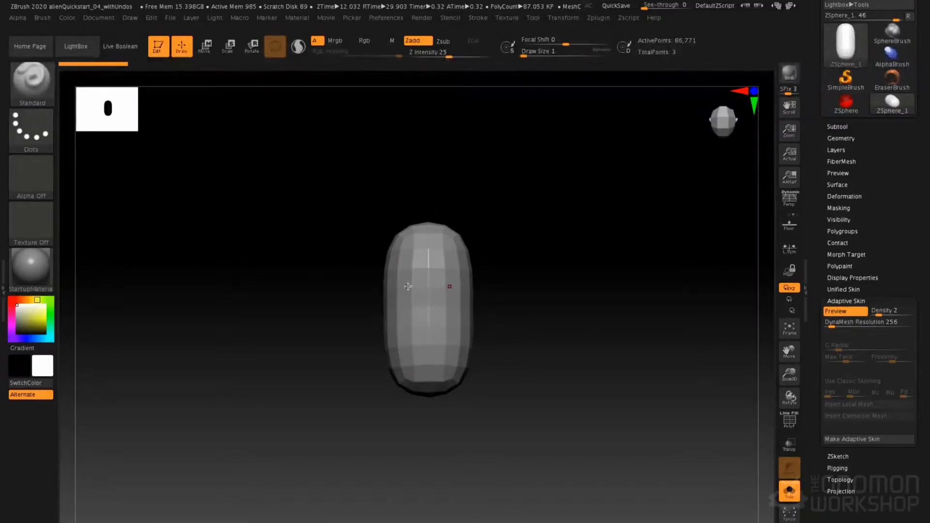
{"action": "key", "text": "shift+f"}
{"action": "left_click_drag", "start_coordinate": [552, 262], "coordinate": [553, 232], "text": "alt"}
Set the adaptive skin's DynaMesh Resolution to 0 and regenerate the preview
{"action": "left_click", "coordinate": [833, 326]}
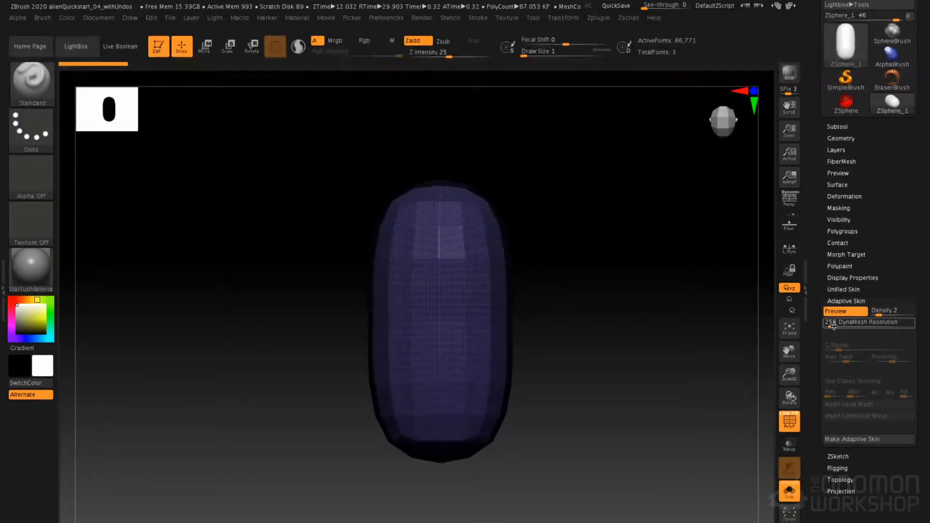
{"action": "left_click", "coordinate": [839, 326]}
{"action": "type", "text": "0"}
{"action": "key", "text": "Return"}
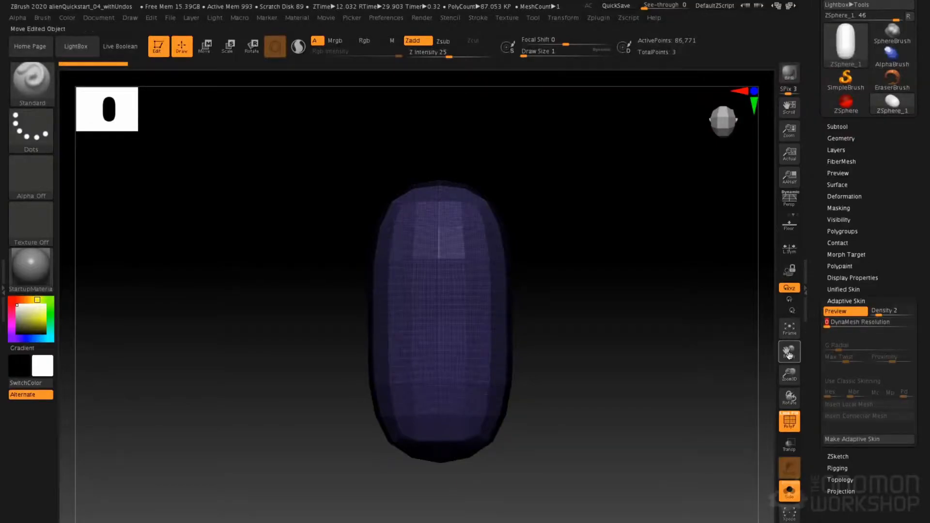
{"action": "left_click", "coordinate": [841, 315]}
{"action": "left_click", "coordinate": [837, 314]}
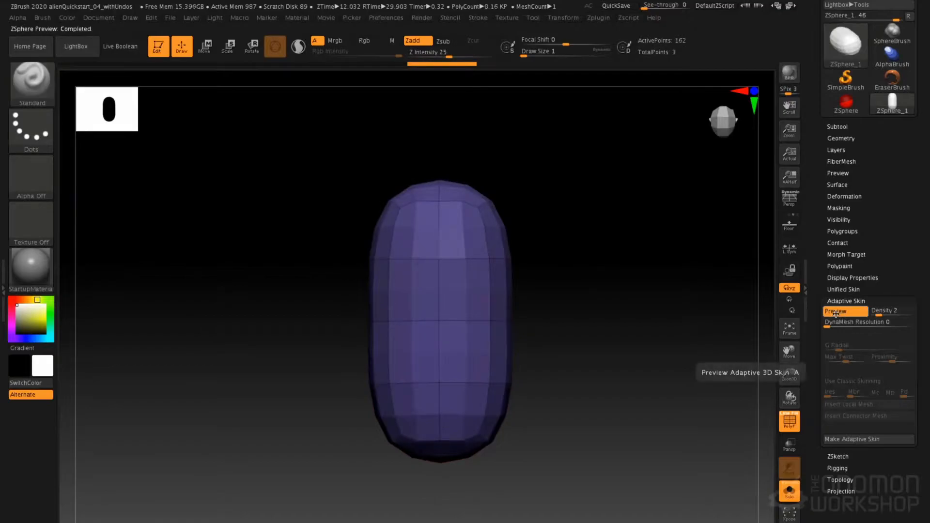
Examine the adaptive skin's polygon layout from several angles and turn the preview off
{"action": "mouse_move", "coordinate": [369, 312]}
{"action": "left_mouse_down"}
{"action": "mouse_move", "coordinate": [291, 309]}
{"action": "mouse_move", "coordinate": [301, 310]}
{"action": "left_mouse_up"}
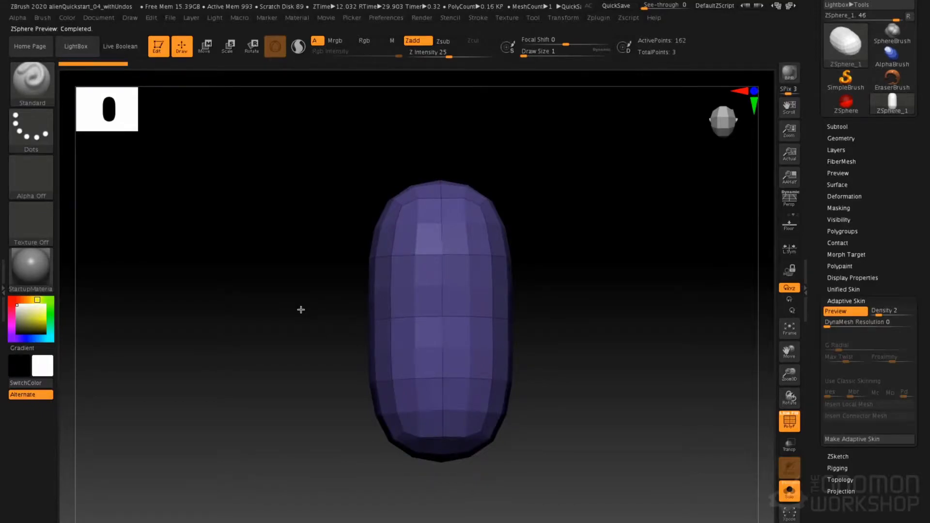
{"action": "left_click_drag", "start_coordinate": [649, 222], "coordinate": [637, 253]}
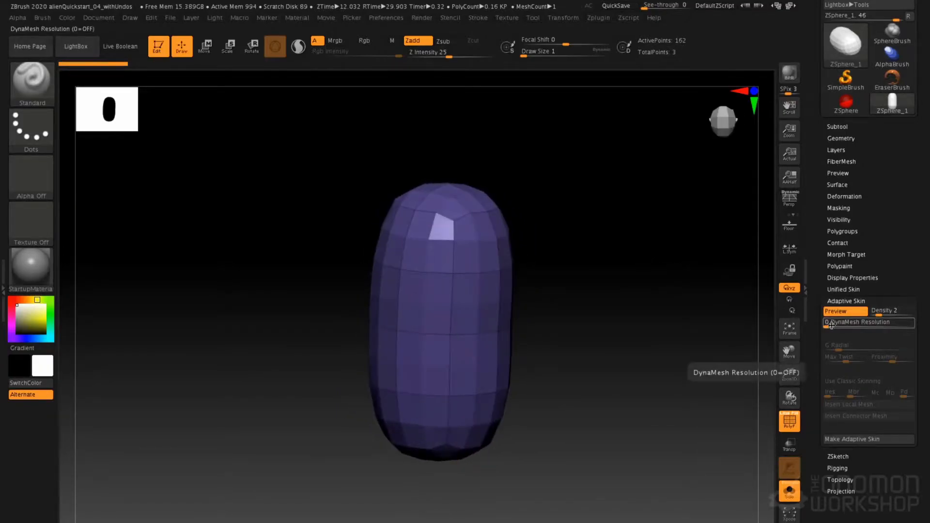
{"action": "left_click_drag", "start_coordinate": [615, 318], "coordinate": [583, 308]}
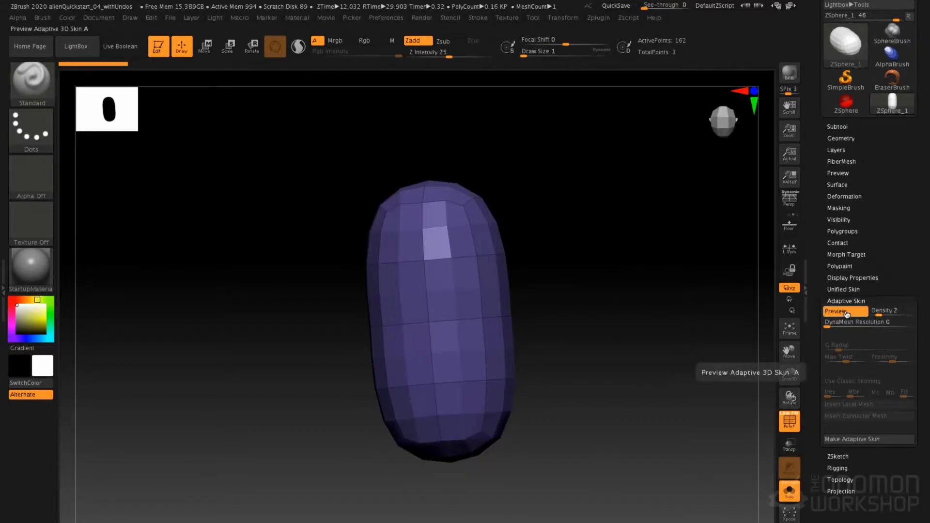
{"action": "left_click", "coordinate": [850, 311]}
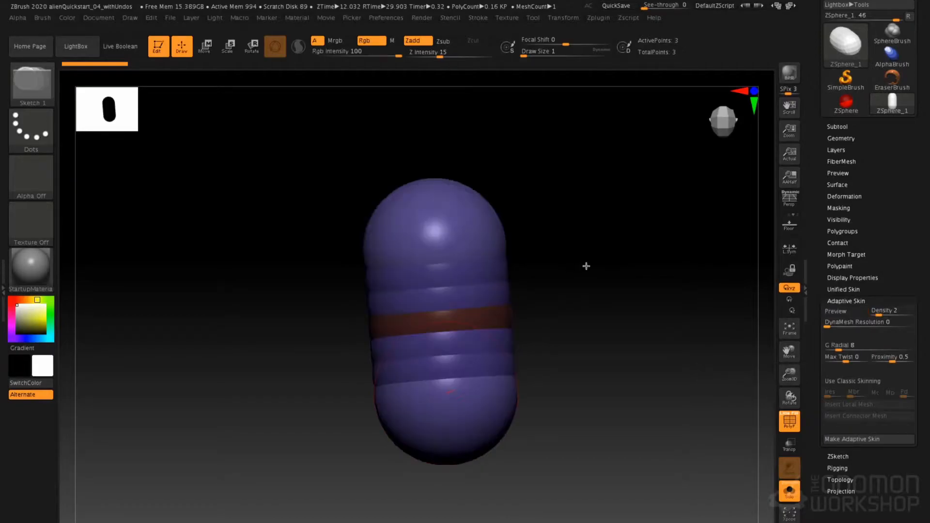
Lengthen the chain by moving the upper end ZSphere to about 1.41 and the lower one to about -1.49 along Z
{"action": "left_click_drag", "start_coordinate": [592, 306], "coordinate": [583, 267]}
{"action": "right_click_drag", "start_coordinate": [615, 248], "coordinate": [591, 261], "text": "shift"}
{"action": "key", "text": "a"}
{"action": "key", "text": "w"}
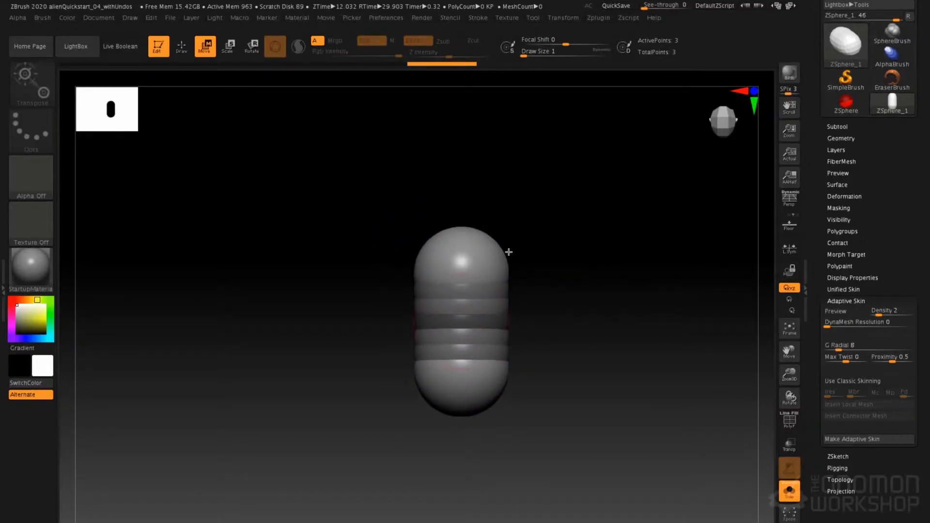
{"action": "left_click_drag", "start_coordinate": [469, 262], "coordinate": [470, 219]}
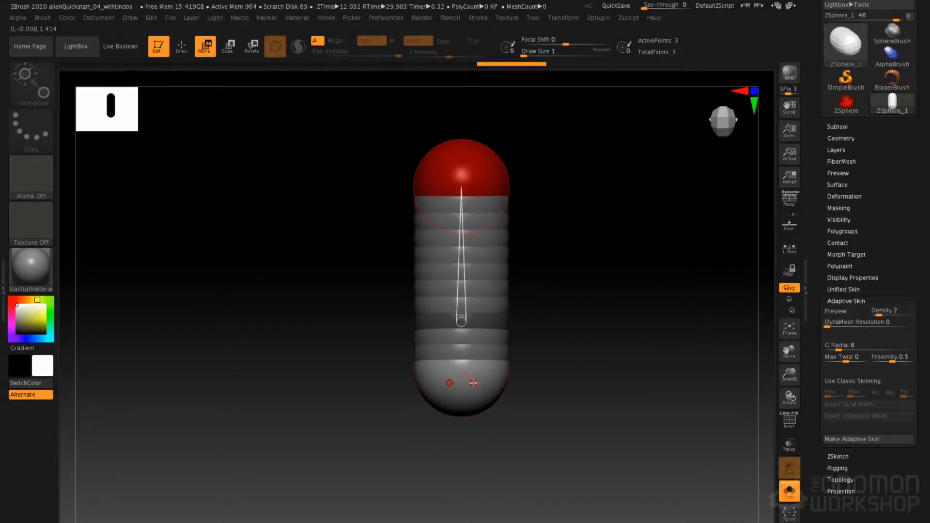
{"action": "left_click_drag", "start_coordinate": [461, 385], "coordinate": [519, 323]}
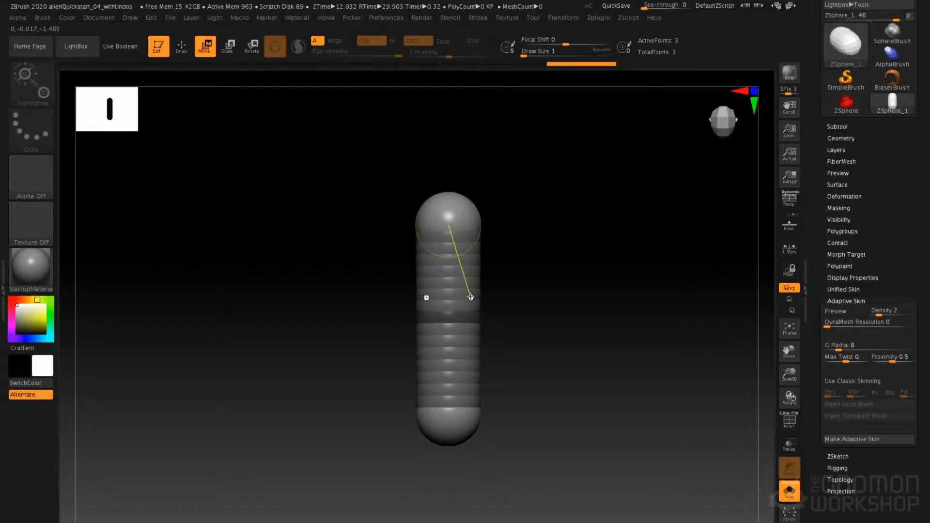
Enlarge the middle ZSphere and move it off the chain's axis in side view to about 0, -0.24, 0.28
{"action": "key", "text": "e"}
{"action": "left_click_drag", "start_coordinate": [448, 316], "coordinate": [534, 287]}
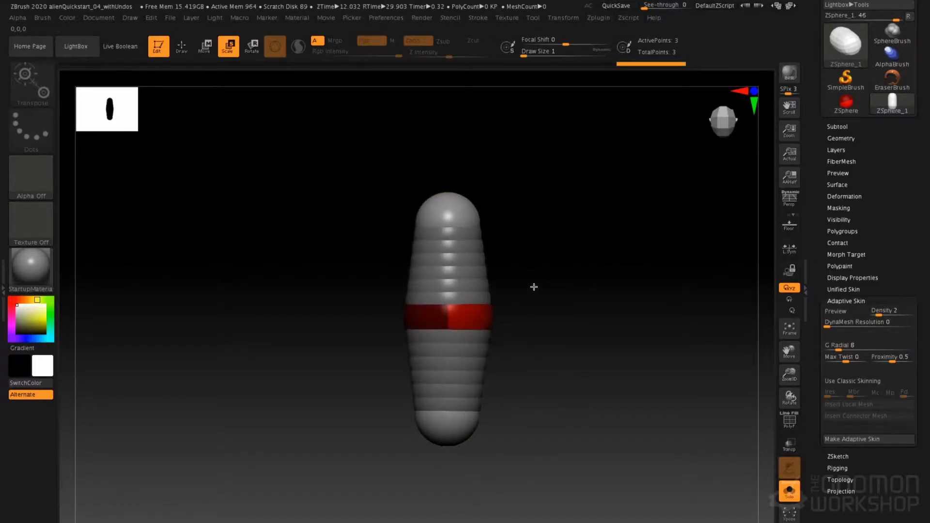
{"action": "key", "text": "w"}
{"action": "left_click_drag", "start_coordinate": [457, 319], "coordinate": [450, 309]}
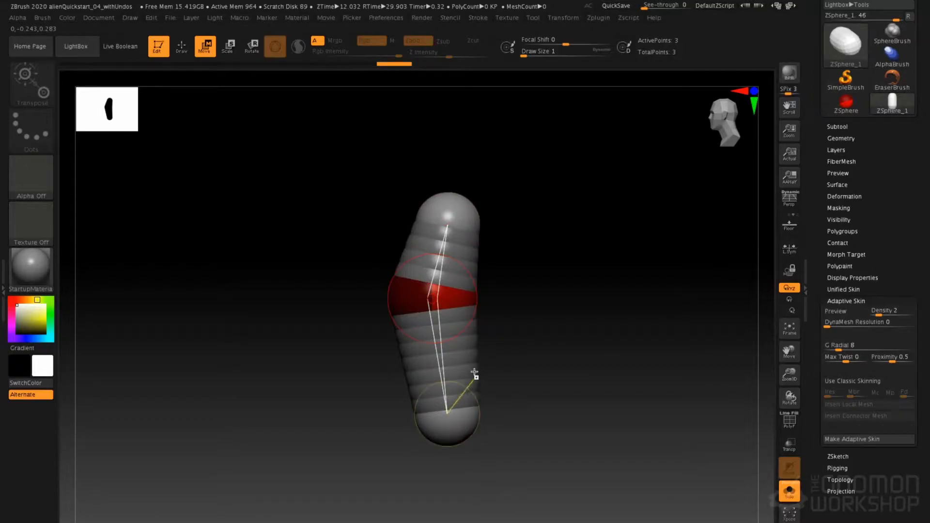
Add a mirrored pair of ZSpheres at each end of the torso chain for shoulders and hips, and preview the adaptive skin
{"action": "key", "text": "q"}
{"action": "key", "text": "shift+a"}
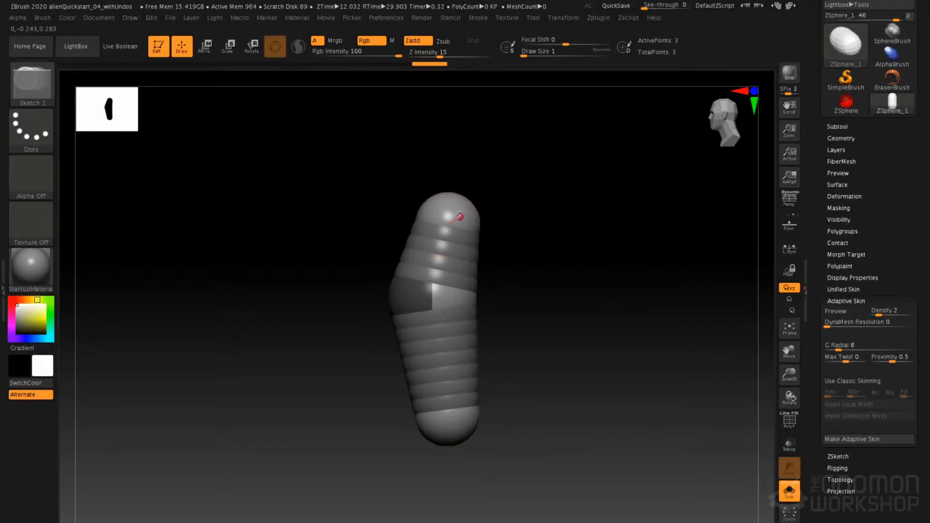
{"action": "left_click_drag", "start_coordinate": [456, 219], "coordinate": [478, 237]}
{"action": "left_click_drag", "start_coordinate": [521, 189], "coordinate": [616, 267]}
{"action": "left_click_drag", "start_coordinate": [456, 426], "coordinate": [466, 450]}
{"action": "left_click_drag", "start_coordinate": [540, 318], "coordinate": [593, 343]}
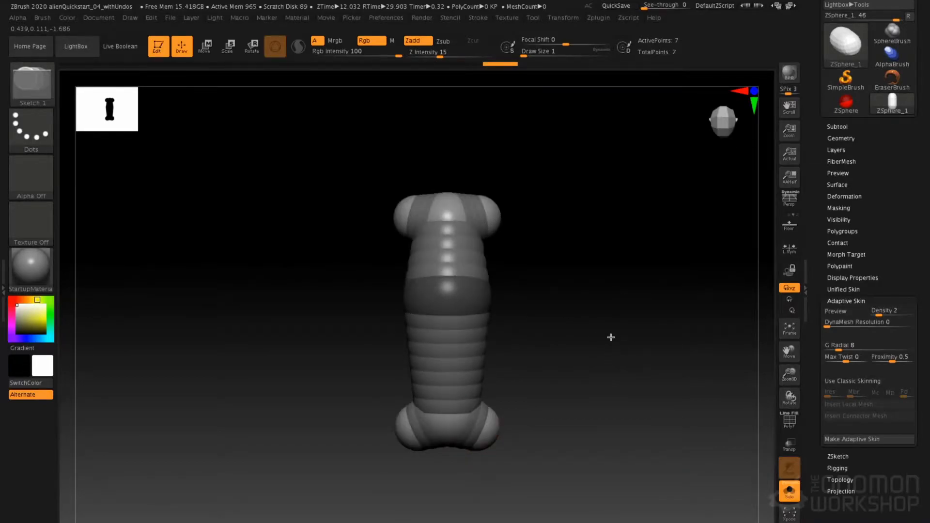
{"action": "key", "text": "a"}
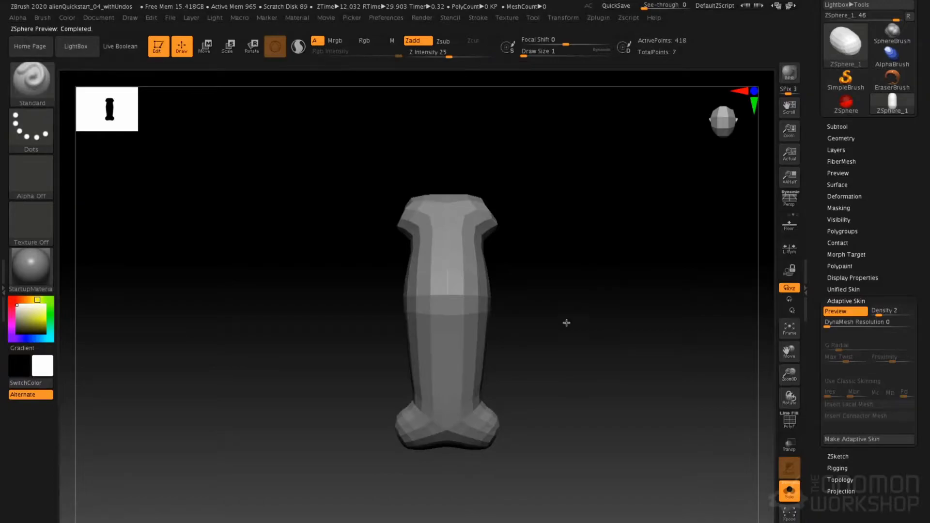
Show the polyframe on the adaptive skin preview and inspect the torso's polygroups from the front and at an angle
{"action": "left_click_drag", "start_coordinate": [646, 284], "coordinate": [619, 292]}
{"action": "key", "text": "shift+f"}
{"action": "mouse_move", "coordinate": [562, 299]}
{"action": "left_mouse_down"}
{"action": "mouse_move", "coordinate": [615, 293]}
{"action": "mouse_move", "coordinate": [513, 284]}
{"action": "mouse_move", "coordinate": [619, 294]}
{"action": "mouse_move", "coordinate": [569, 290]}
{"action": "left_mouse_up"}
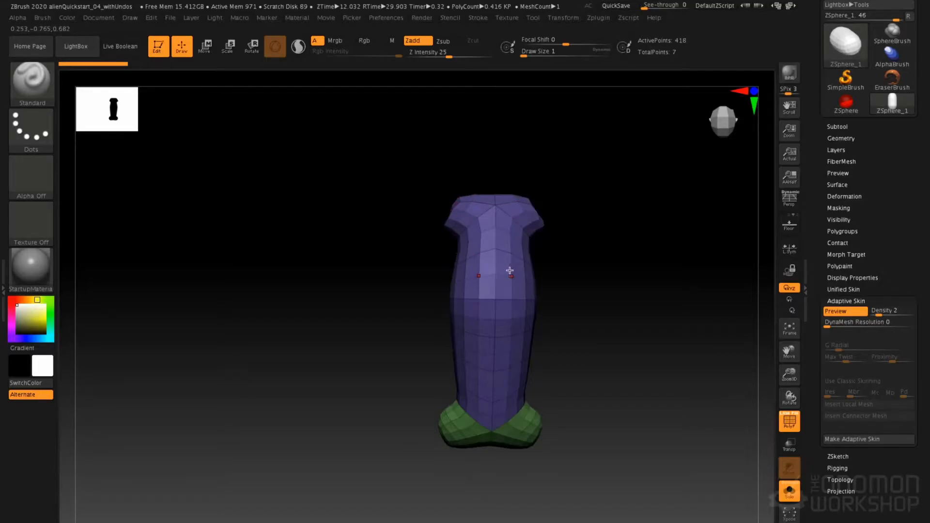
{"action": "left_click_drag", "start_coordinate": [521, 446], "coordinate": [520, 422]}
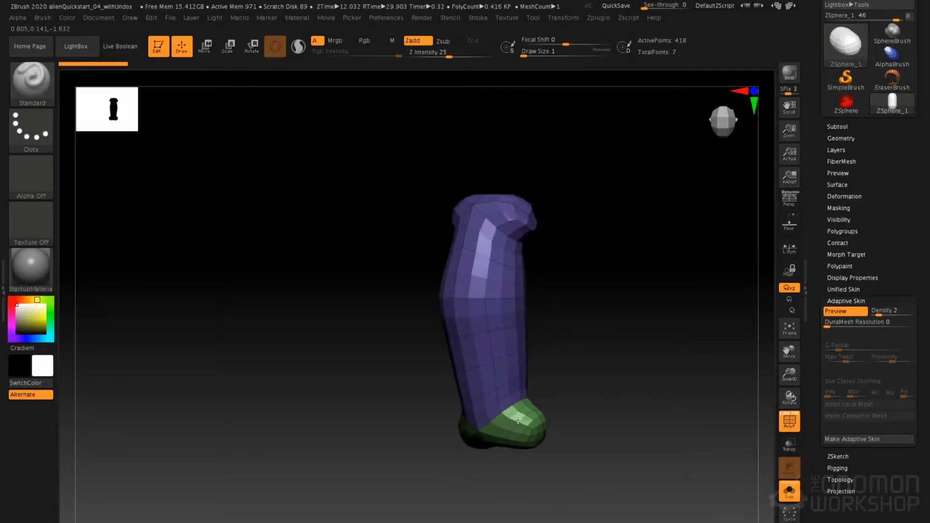
Isolate individual polygroups of the torso preview by toggling their visibility, and show the whole mesh again
{"action": "left_click", "coordinate": [499, 383], "text": "ctrl+shift"}
{"action": "left_click", "coordinate": [499, 382], "text": "ctrl+shift"}
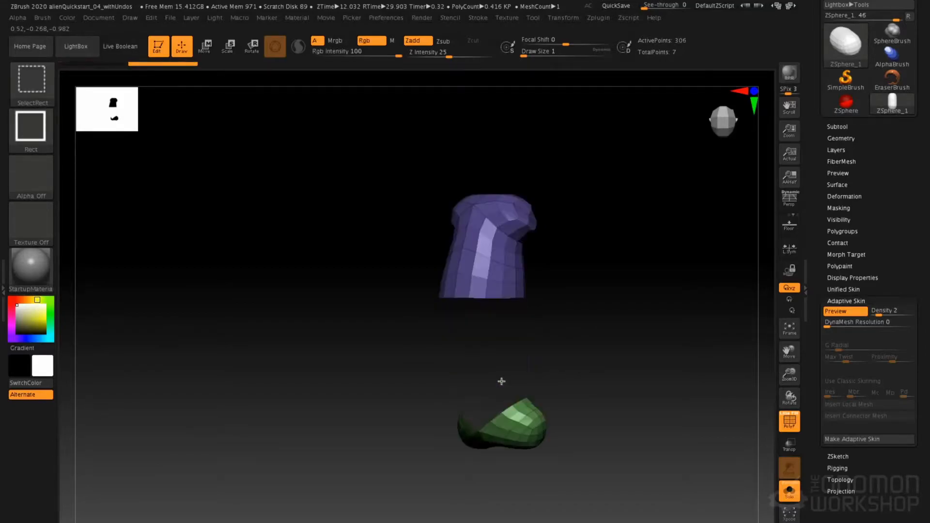
{"action": "left_click", "coordinate": [493, 272], "text": "ctrl+shift"}
{"action": "left_click", "coordinate": [519, 228], "text": "ctrl+shift"}
{"action": "left_click", "coordinate": [551, 246], "text": "ctrl+shift"}
{"action": "left_click", "coordinate": [525, 424], "text": "ctrl+shift"}
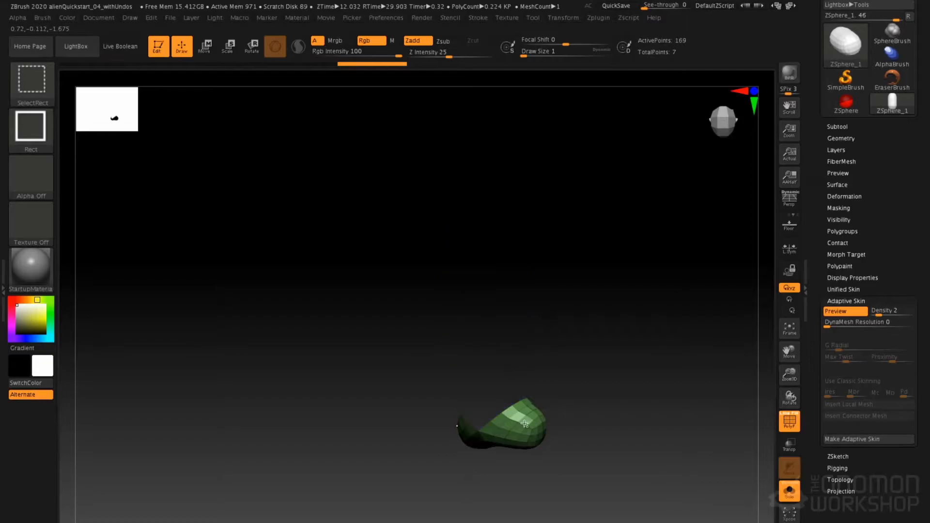
{"action": "left_click", "coordinate": [576, 347], "text": "ctrl+shift"}
{"action": "left_click", "coordinate": [610, 299], "text": "ctrl+shift"}
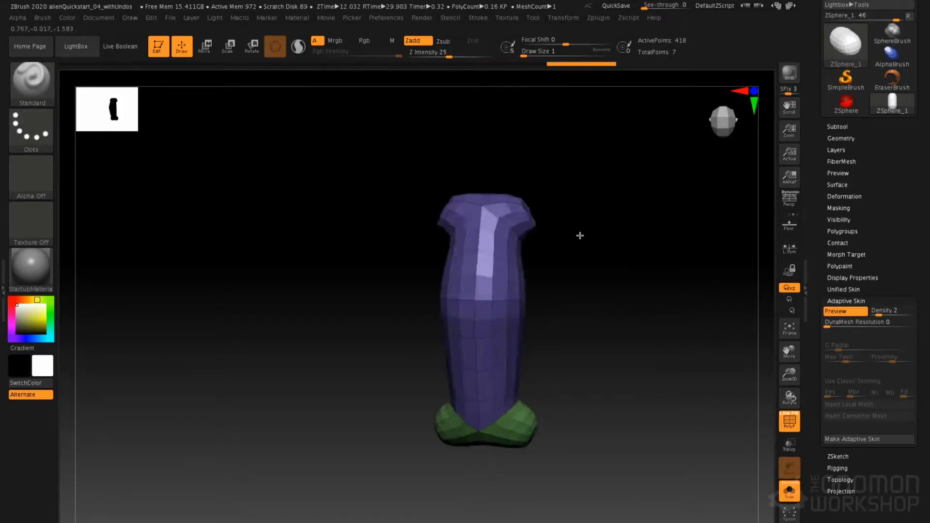
Turn off the adaptive skin preview and add a mirrored pair of ZSpheres on the outer sides of the shoulders
{"action": "key", "text": "a"}
{"action": "mouse_move", "coordinate": [568, 248]}
{"action": "left_mouse_down", "text": "shift"}
{"action": "mouse_move", "coordinate": [596, 258]}
{"action": "mouse_move", "coordinate": [592, 243]}
{"action": "left_mouse_up", "text": "shift"}
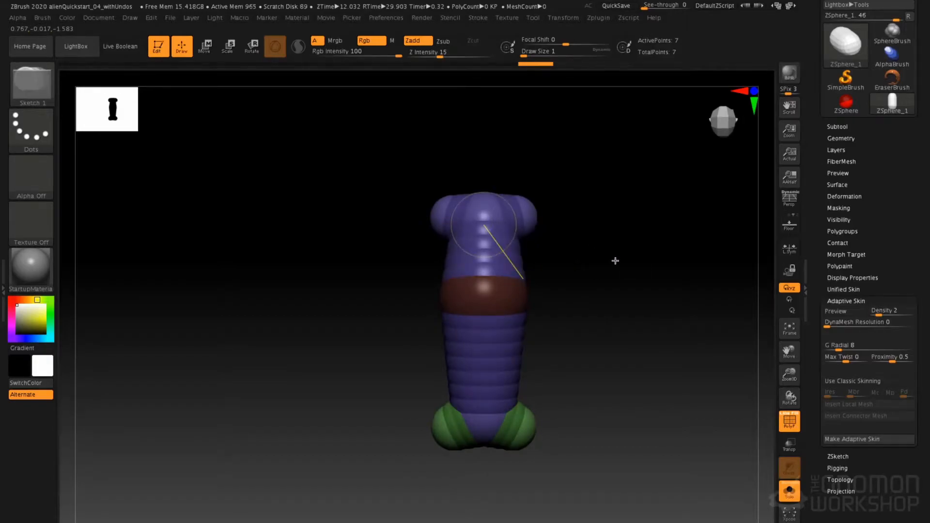
{"action": "mouse_move", "coordinate": [625, 247]}
{"action": "left_mouse_down"}
{"action": "mouse_move", "coordinate": [602, 247]}
{"action": "mouse_move", "coordinate": [636, 238]}
{"action": "mouse_move", "coordinate": [578, 213]}
{"action": "mouse_move", "coordinate": [556, 231]}
{"action": "left_mouse_up"}
{"action": "left_click_drag", "start_coordinate": [629, 215], "coordinate": [630, 209]}
{"action": "key", "text": "f"}
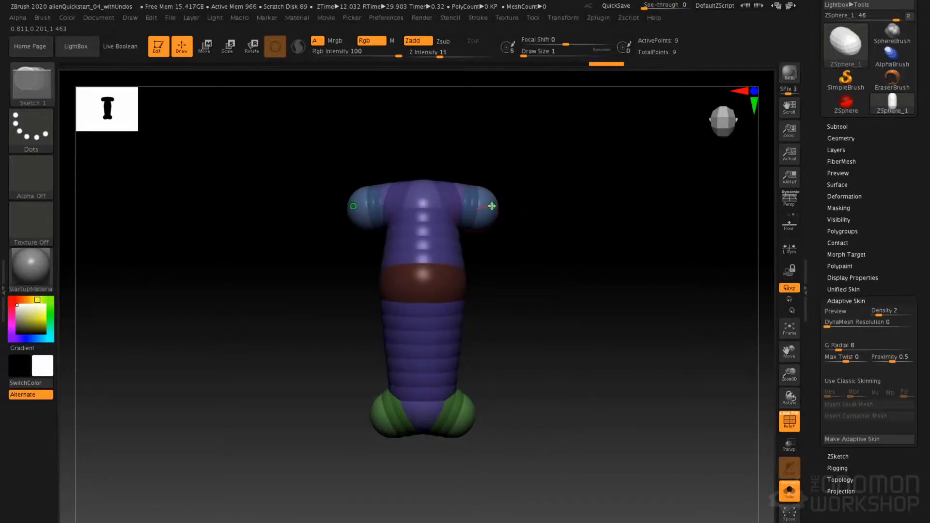
Move the new ZSpheres outward and down to form straight sloping arms, and nudge the shoulder ZSpheres outward
{"action": "key", "text": "w"}
{"action": "left_click_drag", "start_coordinate": [491, 206], "coordinate": [620, 278]}
{"action": "left_click_drag", "start_coordinate": [466, 190], "coordinate": [477, 194]}
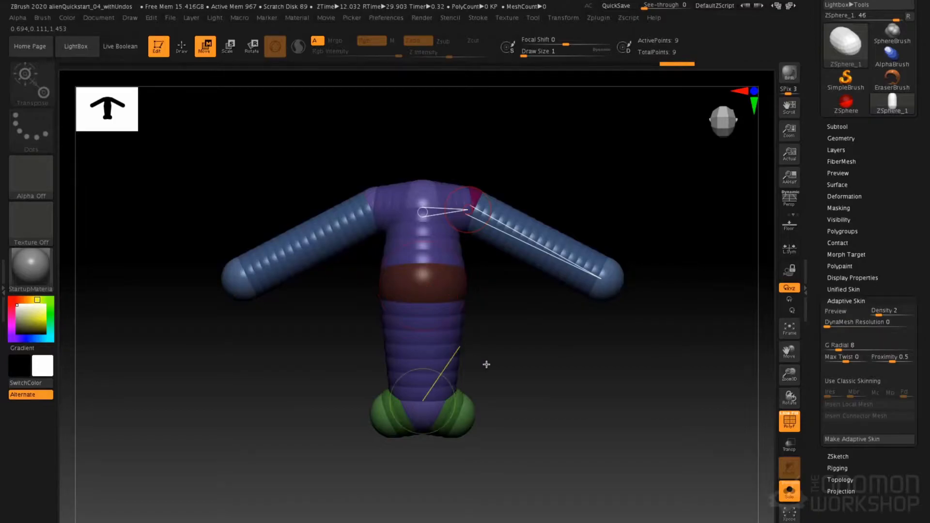
Add a mirrored pair of ZSpheres under the hips, extend them straight down as legs, and adjust the hip ZSpheres
{"action": "key", "text": "q"}
{"action": "mouse_move", "coordinate": [600, 417]}
{"action": "left_mouse_down"}
{"action": "mouse_move", "coordinate": [534, 409]}
{"action": "mouse_move", "coordinate": [459, 426]}
{"action": "left_mouse_up"}
{"action": "mouse_move", "coordinate": [565, 377]}
{"action": "left_mouse_down"}
{"action": "mouse_move", "coordinate": [566, 348]}
{"action": "mouse_move", "coordinate": [606, 353]}
{"action": "mouse_move", "coordinate": [555, 373]}
{"action": "mouse_move", "coordinate": [536, 286]}
{"action": "mouse_move", "coordinate": [489, 281]}
{"action": "mouse_move", "coordinate": [486, 426]}
{"action": "mouse_move", "coordinate": [476, 442]}
{"action": "left_mouse_up"}
{"action": "key", "text": "w"}
{"action": "left_click_drag", "start_coordinate": [480, 283], "coordinate": [483, 277]}
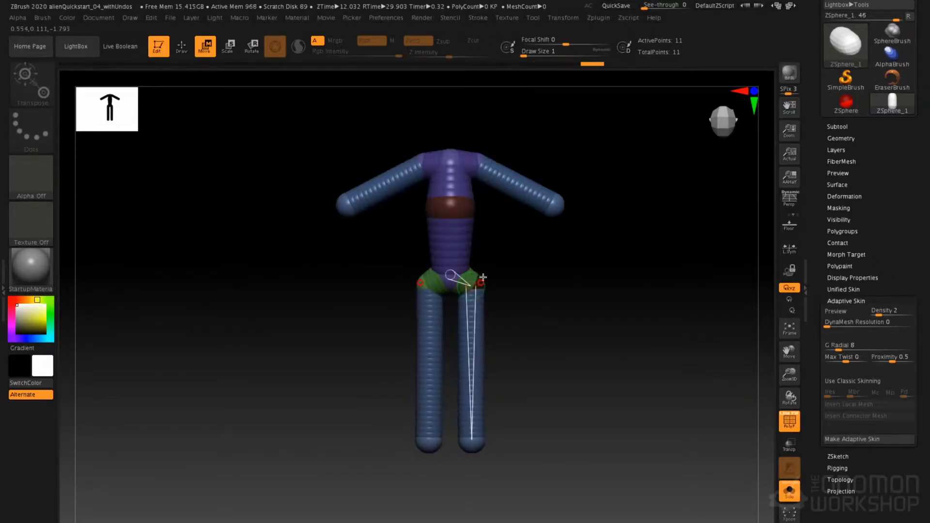
Adjust the middle torso ZSphere's size slightly and check the figure from the side and front
{"action": "key", "text": "e"}
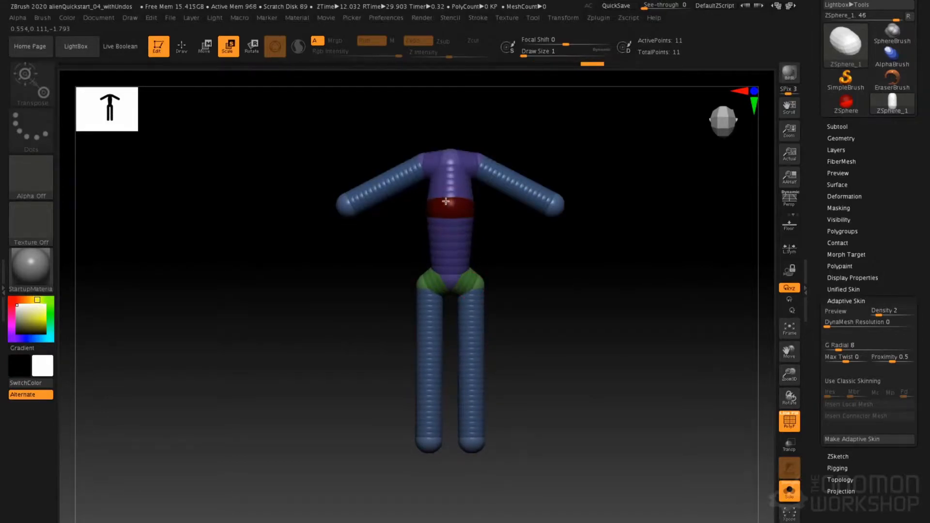
{"action": "left_click", "coordinate": [457, 204]}
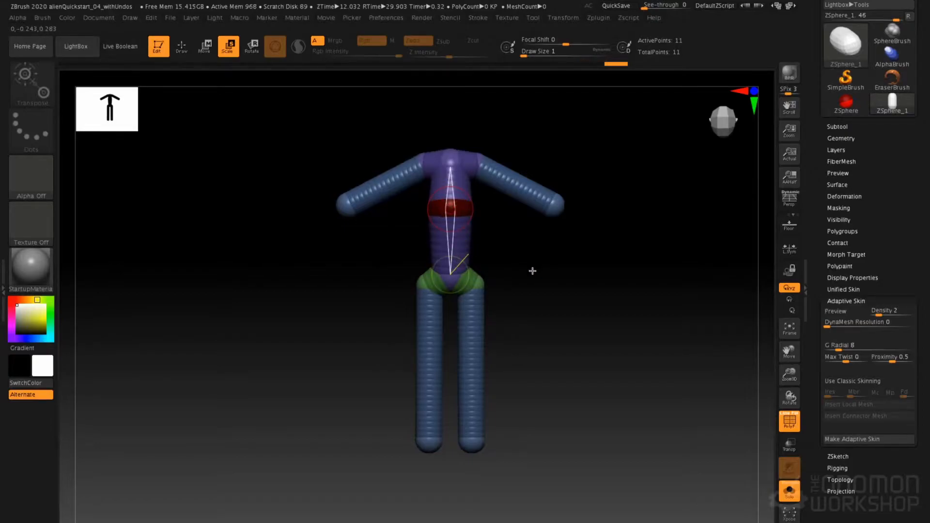
{"action": "key", "text": "q"}
{"action": "left_click_drag", "start_coordinate": [491, 262], "coordinate": [498, 234]}
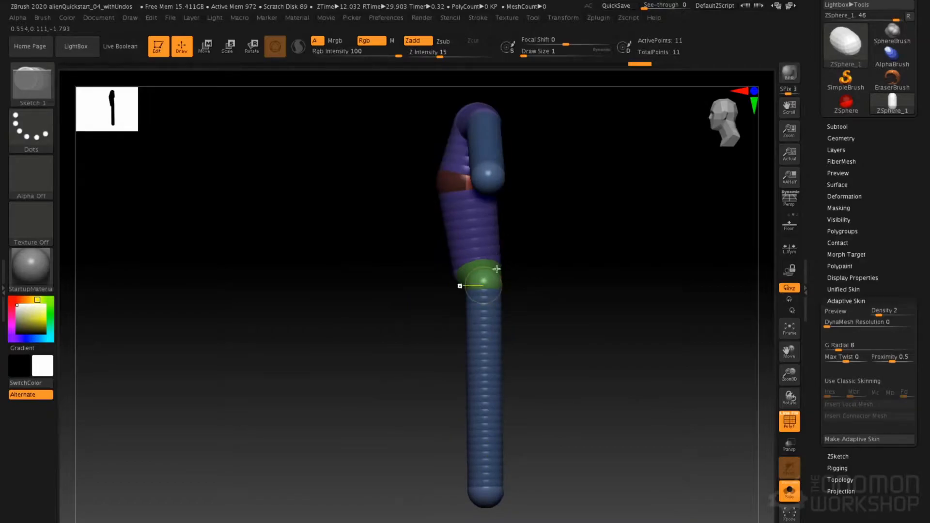
{"action": "mouse_move", "coordinate": [409, 247]}
{"action": "left_mouse_down", "text": "shift"}
{"action": "mouse_move", "coordinate": [536, 252]}
{"action": "mouse_move", "coordinate": [590, 241]}
{"action": "mouse_move", "coordinate": [576, 249]}
{"action": "left_mouse_up", "text": "shift"}
{"action": "key", "text": "space"}
{"action": "key", "text": "space"}
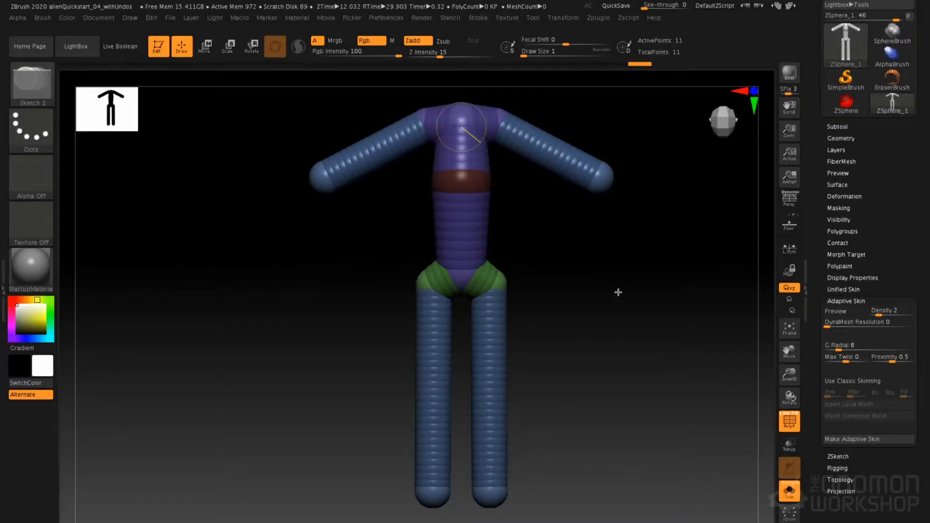
Compare the ZSphere figure with its adaptive skin by toggling the preview, and leave the preview off
{"action": "left_click_drag", "start_coordinate": [525, 296], "coordinate": [504, 315], "text": "alt"}
{"action": "key", "text": "a"}
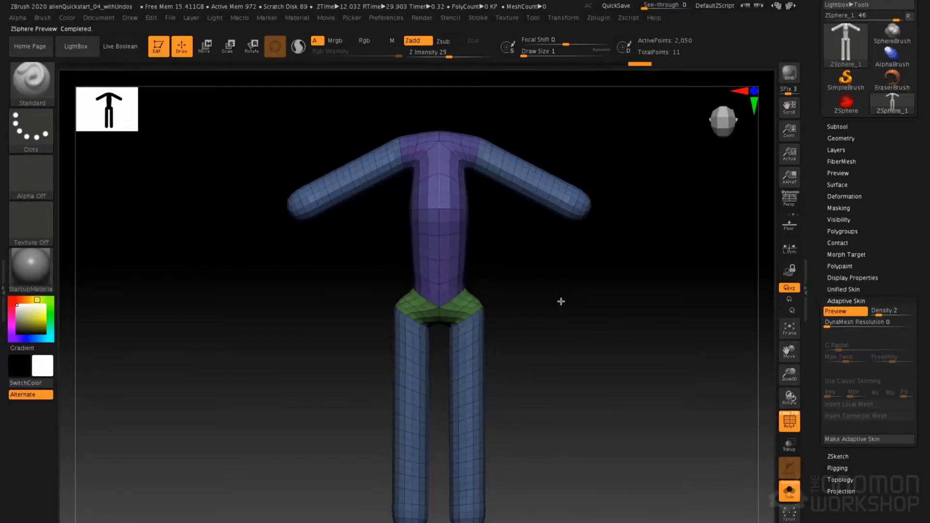
{"action": "left_click_drag", "start_coordinate": [613, 293], "coordinate": [575, 297]}
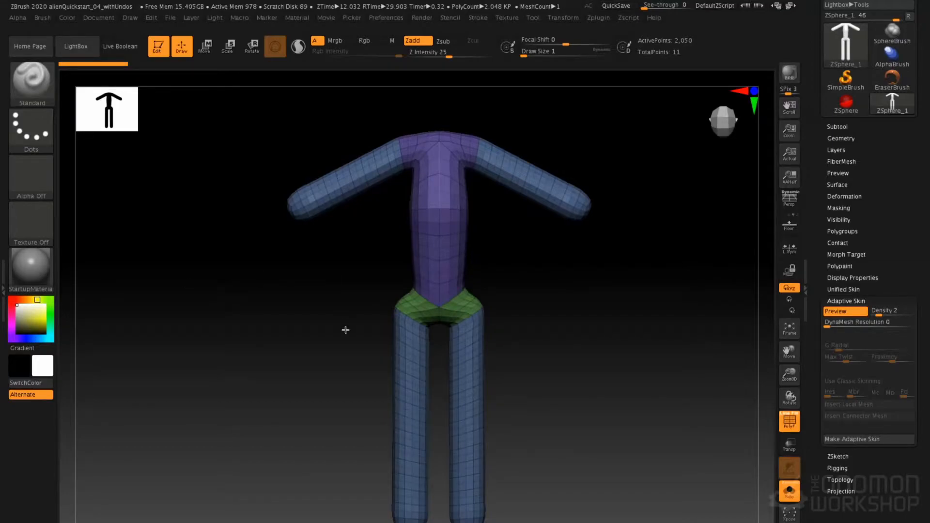
{"action": "key", "text": "a"}
{"action": "key", "text": "a"}
{"action": "key", "text": "a"}
{"action": "key", "text": "a"}
{"action": "key", "text": "a"}
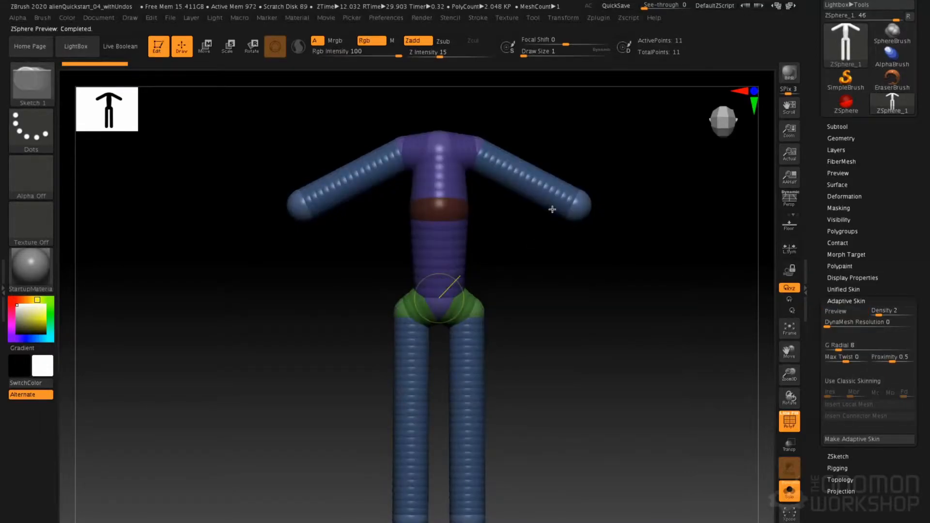
{"action": "key", "text": "a"}
{"action": "key", "text": "a"}
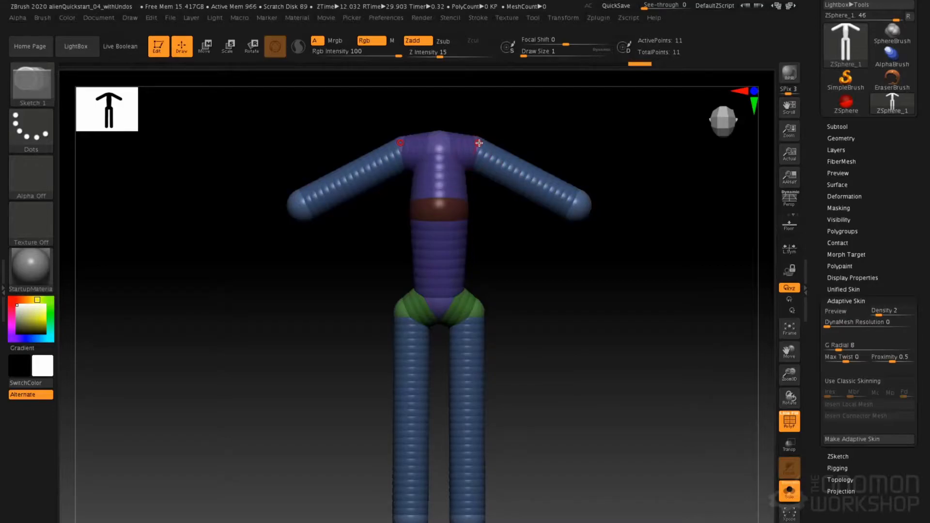
Insert mirrored elbow ZSpheres midway along the arms, move them to bend the arms, and extend and shrink the wrist ZSpheres
{"action": "left_click", "coordinate": [529, 176]}
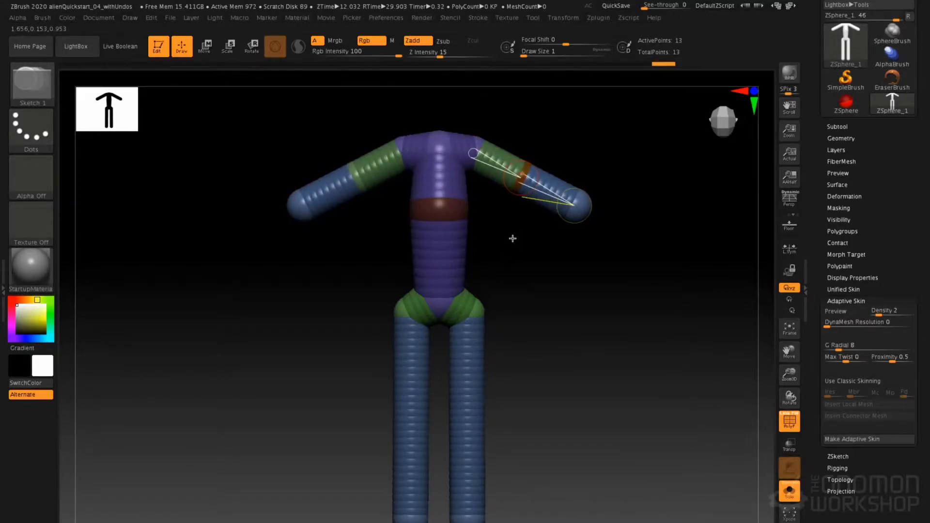
{"action": "key", "text": "w"}
{"action": "left_click_drag", "start_coordinate": [521, 178], "coordinate": [522, 196]}
{"action": "left_click_drag", "start_coordinate": [576, 206], "coordinate": [484, 79]}
{"action": "key", "text": "e"}
Rotate the upper arms and forearms down toward the body and scale the elbow ZSpheres down slightly
{"action": "key", "text": "r"}
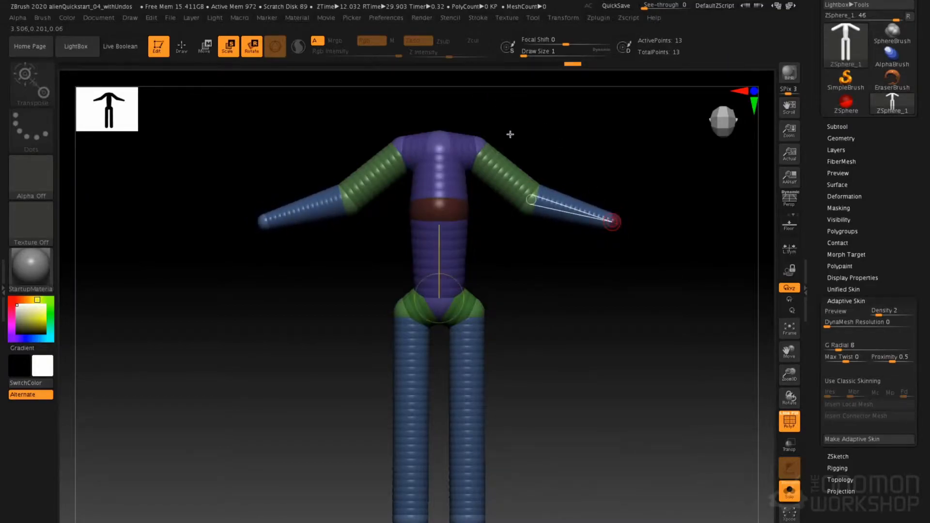
{"action": "left_click_drag", "start_coordinate": [506, 174], "coordinate": [502, 188]}
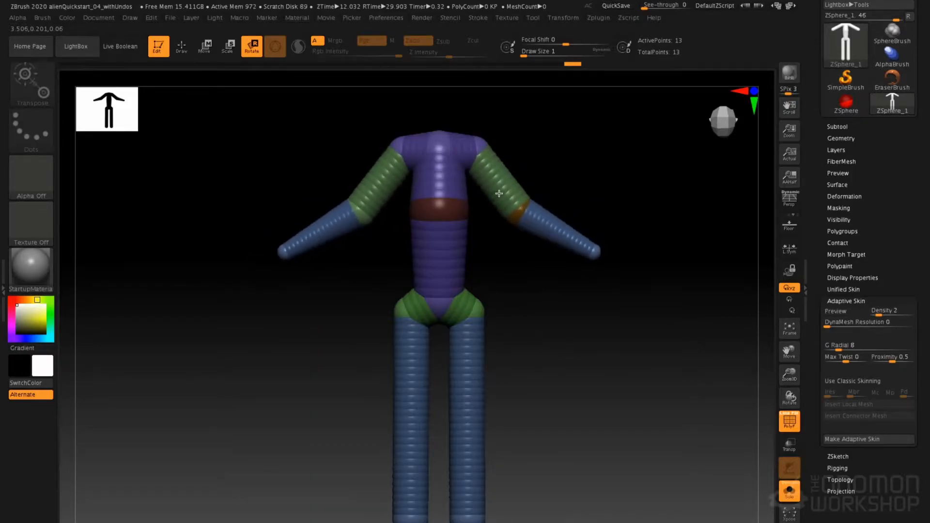
{"action": "mouse_move", "coordinate": [556, 242]}
{"action": "left_mouse_down"}
{"action": "mouse_move", "coordinate": [557, 257]}
{"action": "mouse_move", "coordinate": [558, 248]}
{"action": "left_mouse_up"}
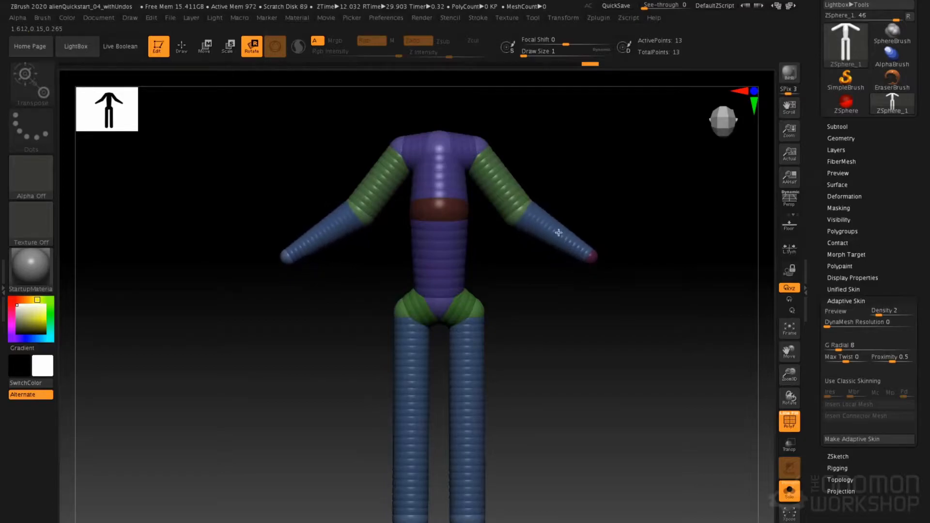
{"action": "key", "text": "e"}
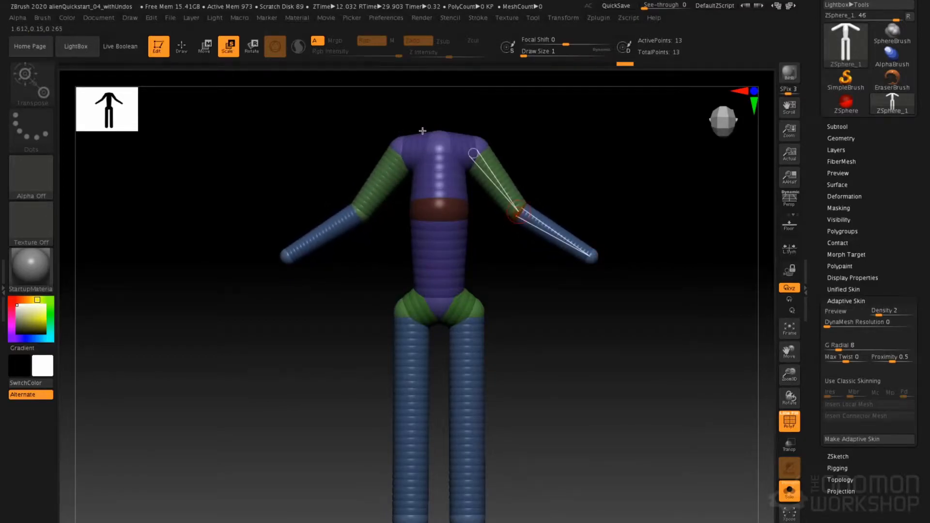
Check the skin in side view, bring the wrists forward, and lower the elbows and wrists to lengthen the arms
{"action": "key", "text": "a"}
{"action": "left_click_drag", "start_coordinate": [611, 178], "coordinate": [550, 183]}
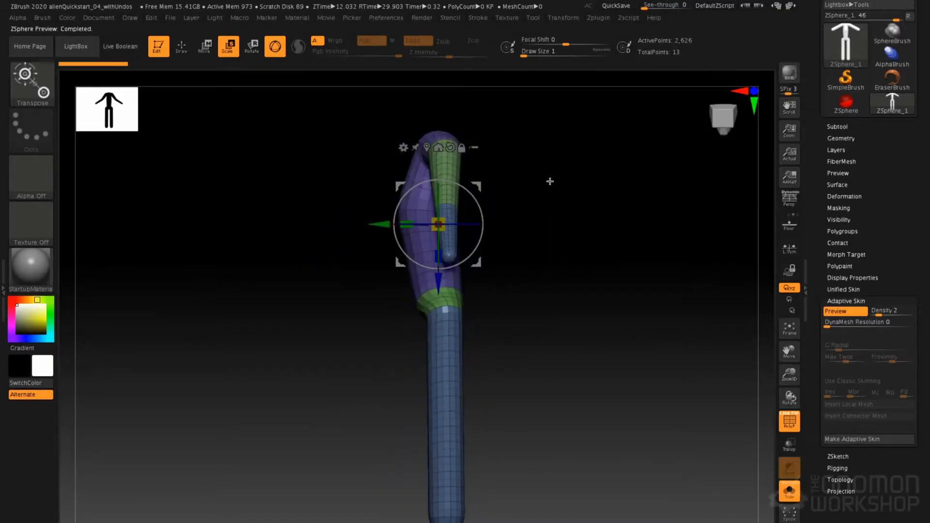
{"action": "key", "text": "a"}
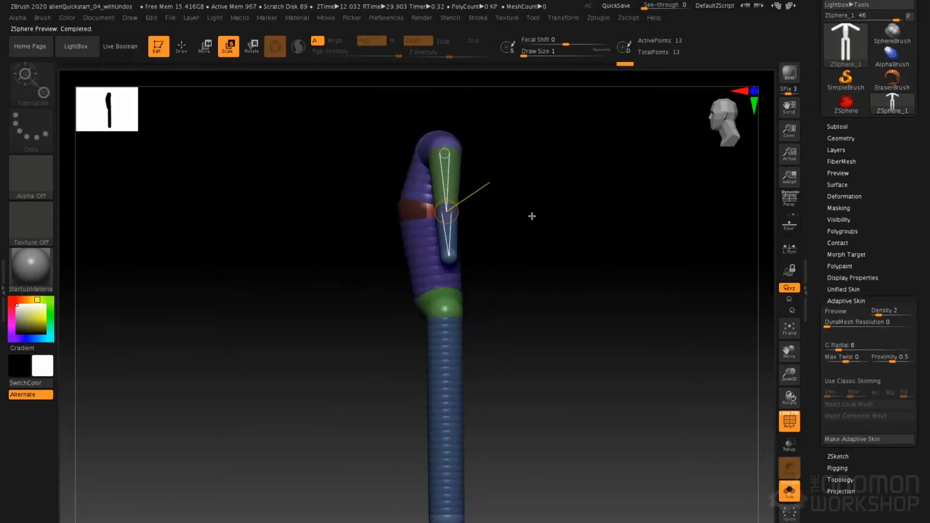
{"action": "key", "text": "w"}
{"action": "left_click_drag", "start_coordinate": [453, 266], "coordinate": [420, 270]}
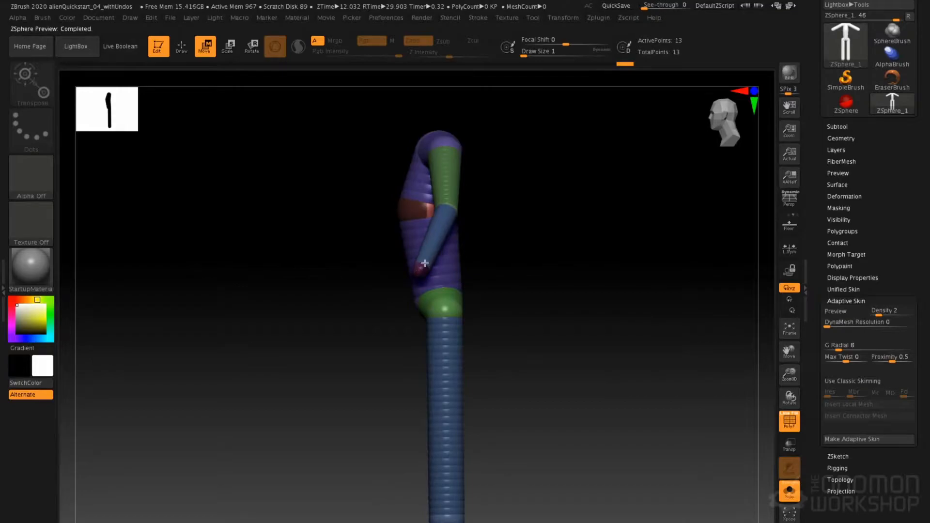
{"action": "left_click_drag", "start_coordinate": [447, 210], "coordinate": [454, 229]}
{"action": "left_click_drag", "start_coordinate": [421, 270], "coordinate": [421, 309]}
Refine the arm placement from other angles and check the adaptive skin preview before turning it off
{"action": "left_click_drag", "start_coordinate": [399, 240], "coordinate": [452, 249]}
{"action": "left_click_drag", "start_coordinate": [356, 221], "coordinate": [319, 237]}
{"action": "left_click_drag", "start_coordinate": [377, 311], "coordinate": [383, 329]}
{"action": "left_click_drag", "start_coordinate": [423, 248], "coordinate": [380, 212]}
{"action": "key", "text": "a"}
{"action": "left_click_drag", "start_coordinate": [304, 234], "coordinate": [400, 237]}
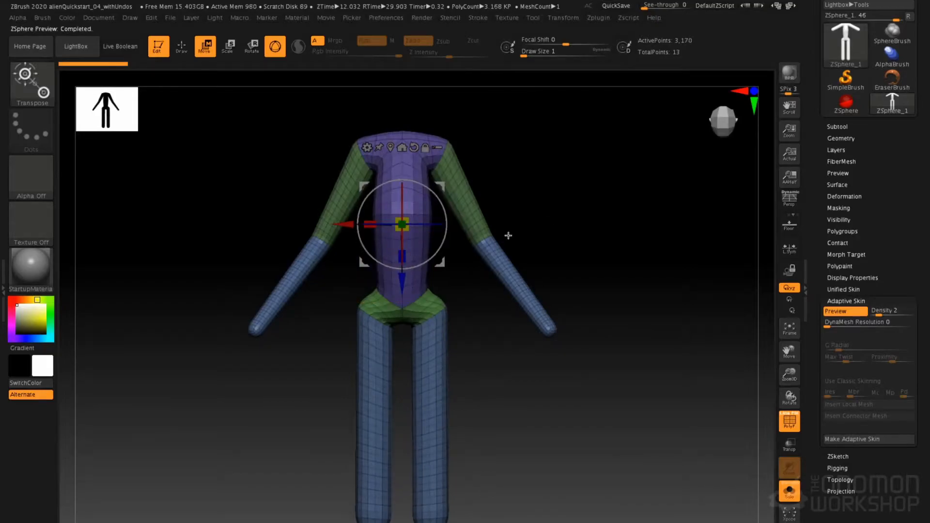
{"action": "key", "text": "a"}
Insert a mirrored pair of knee ZSpheres midway along the legs and shrink the ankle ZSpheres to taper the lower legs
{"action": "right_click_drag", "start_coordinate": [381, 265], "coordinate": [349, 311], "text": "alt"}
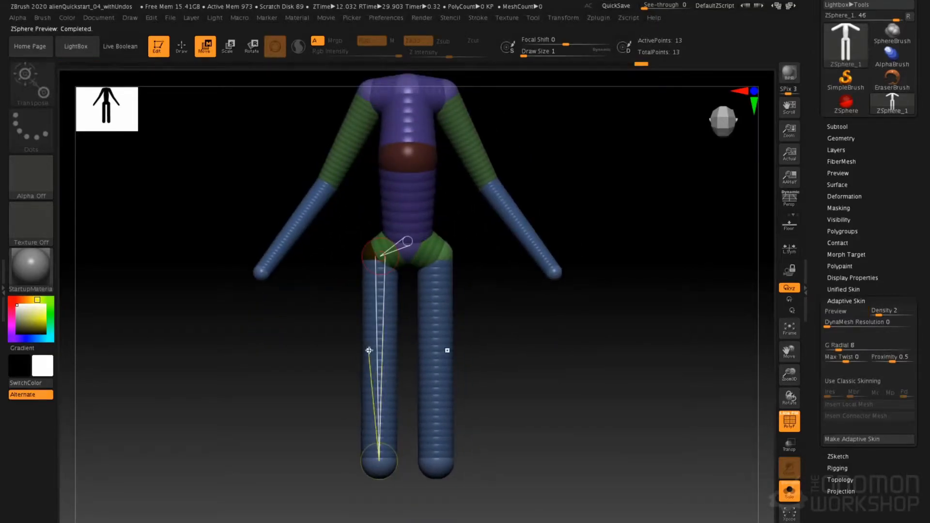
{"action": "key", "text": "q"}
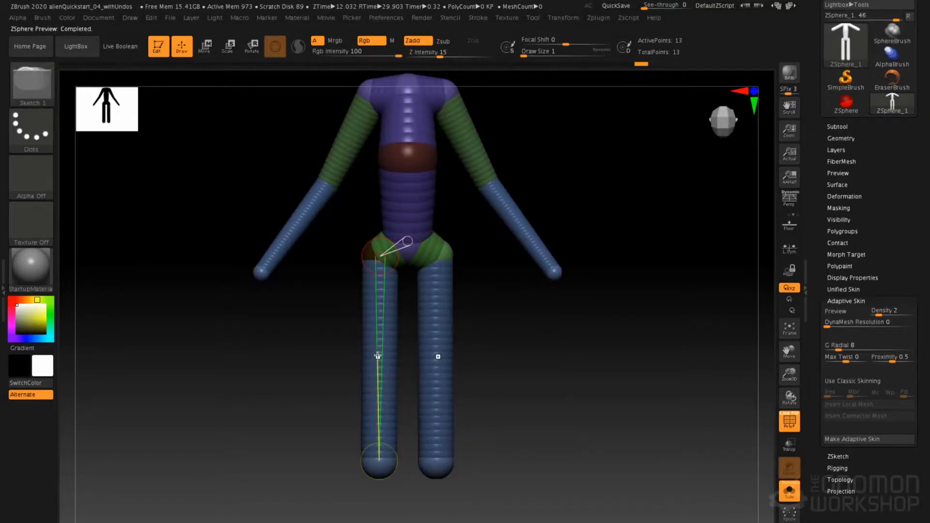
{"action": "left_click", "coordinate": [378, 356]}
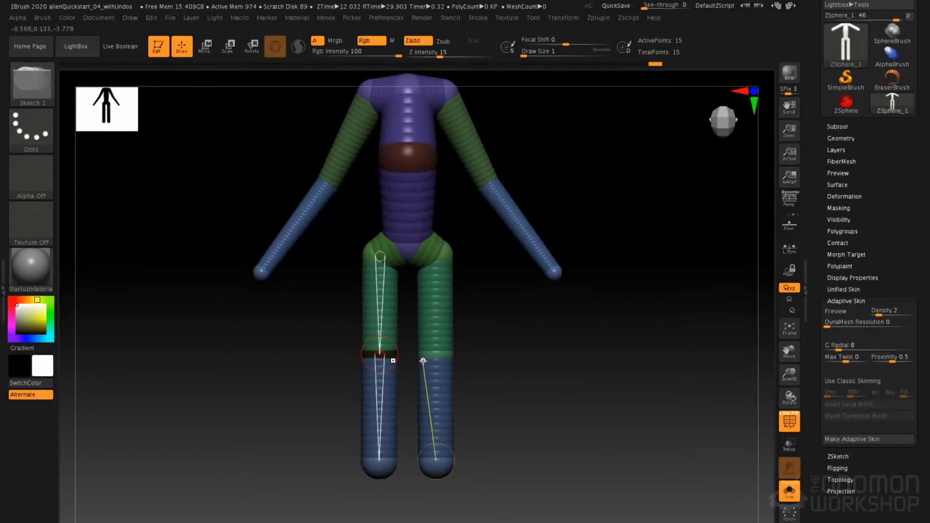
{"action": "key", "text": "e"}
{"action": "left_click_drag", "start_coordinate": [380, 464], "coordinate": [372, 387]}
Bend the legs in side view by rotating the thighs forward and the lower legs back, and reposition the ankle ZSpheres
{"action": "left_click_drag", "start_coordinate": [465, 388], "coordinate": [446, 368], "text": "alt"}
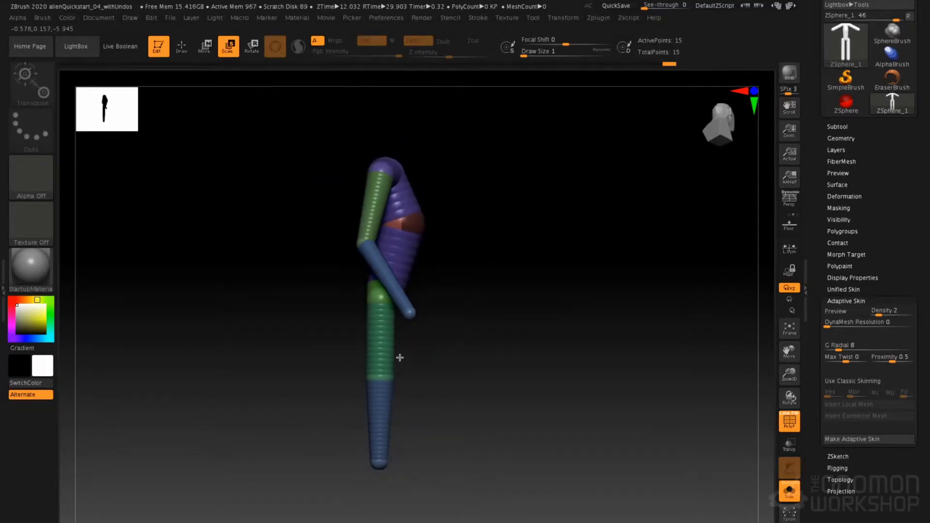
{"action": "key", "text": "r"}
{"action": "left_click_drag", "start_coordinate": [387, 341], "coordinate": [355, 433]}
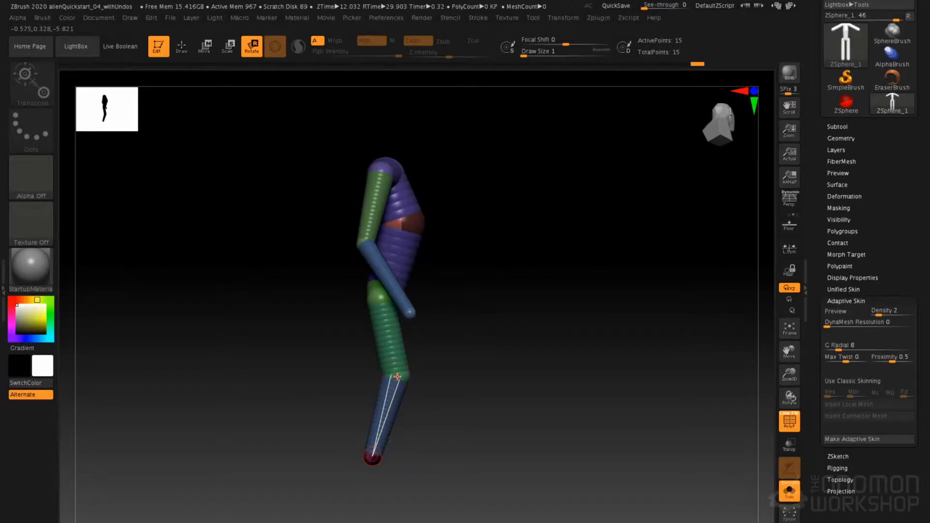
{"action": "key", "text": "w"}
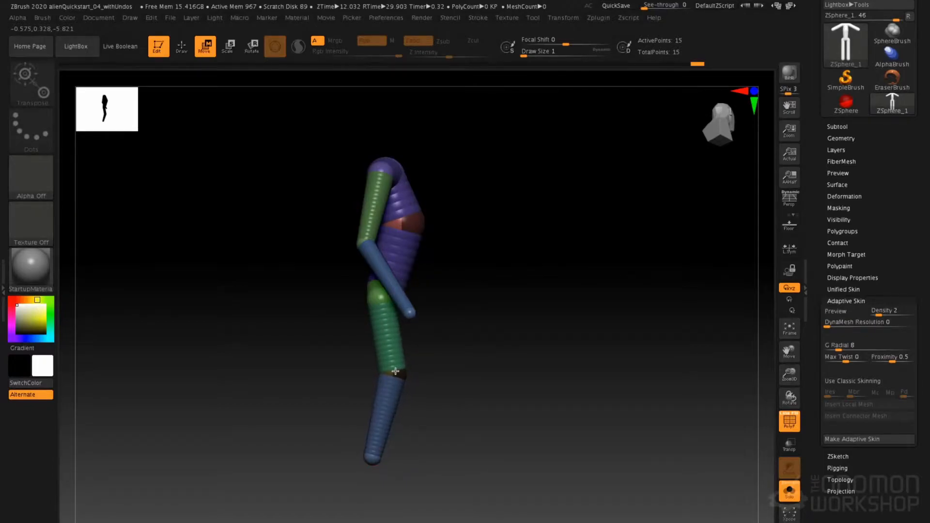
{"action": "left_click_drag", "start_coordinate": [371, 462], "coordinate": [366, 472]}
Rotate the lower legs slightly inward in front view and preview the full body's adaptive skin
{"action": "left_click_drag", "start_coordinate": [448, 404], "coordinate": [416, 393], "text": "shift"}
{"action": "key", "text": "r"}
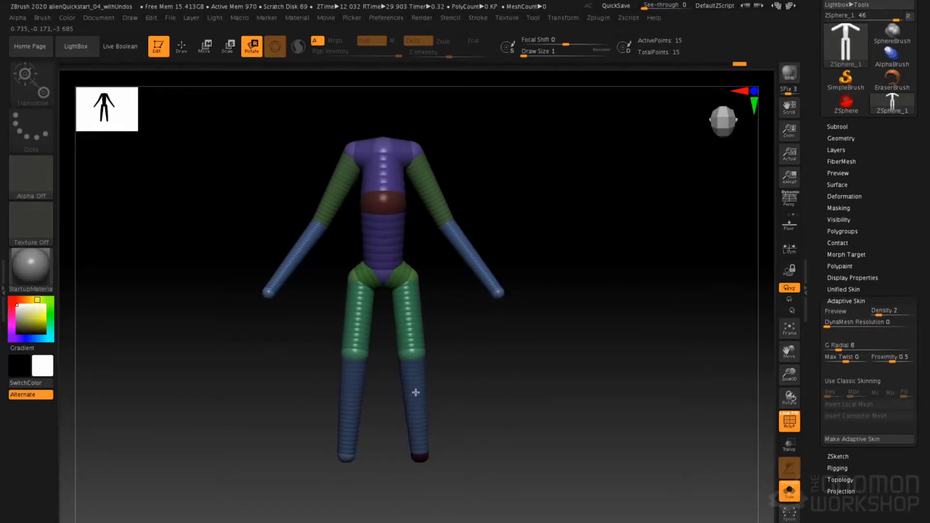
{"action": "key", "text": "q"}
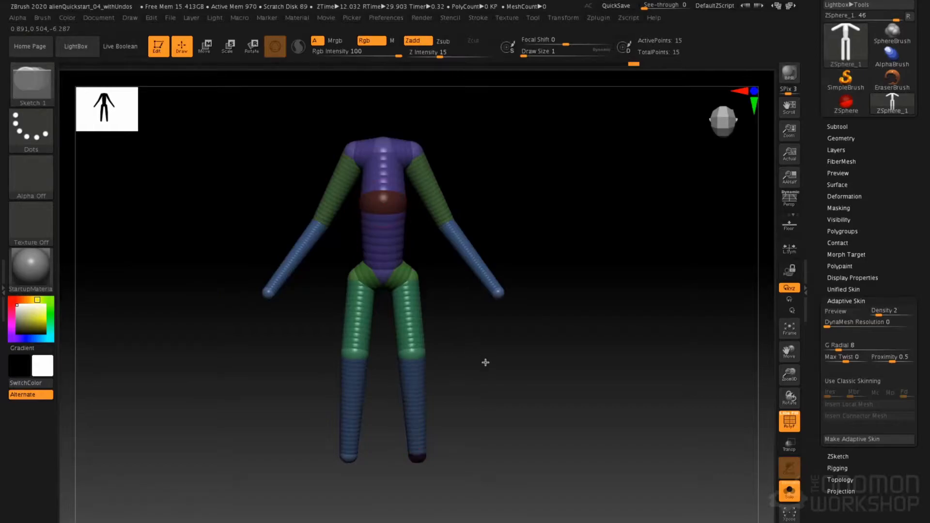
{"action": "key", "text": "a"}
{"action": "left_click_drag", "start_coordinate": [513, 312], "coordinate": [583, 259]}
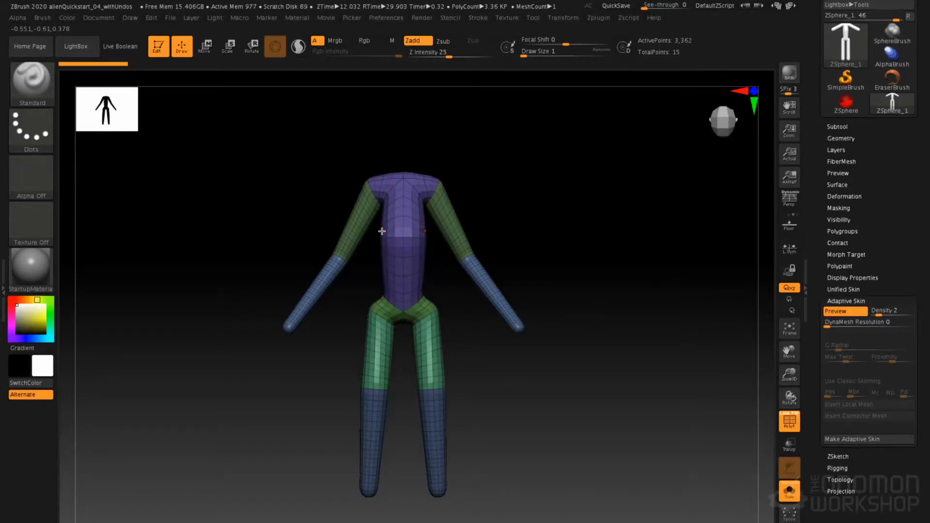
Add mirrored toe and heel ZSpheres at the ankles and move them forward and backward to form the feet
{"action": "key", "text": "a"}
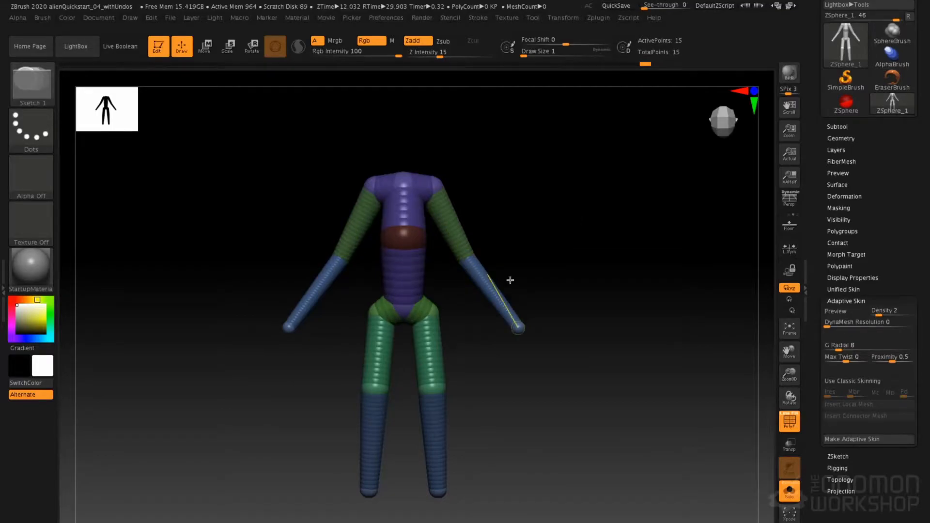
{"action": "left_click_drag", "start_coordinate": [500, 328], "coordinate": [509, 277], "text": "alt"}
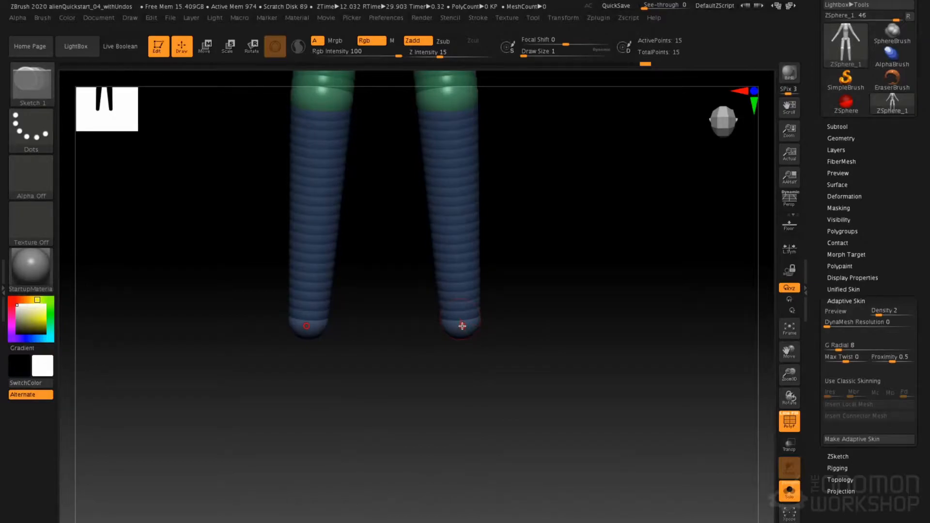
{"action": "left_click_drag", "start_coordinate": [466, 333], "coordinate": [472, 341]}
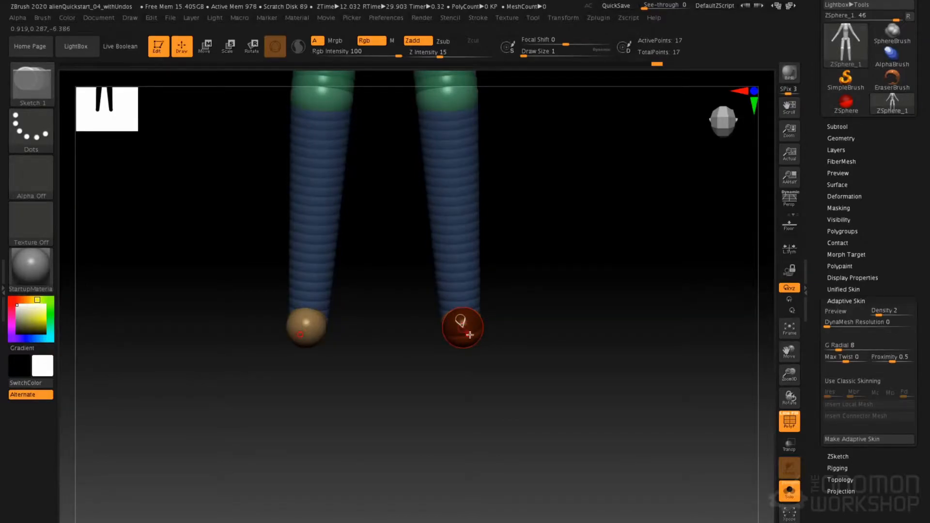
{"action": "mouse_move", "coordinate": [611, 274]}
{"action": "left_mouse_down"}
{"action": "mouse_move", "coordinate": [573, 248]}
{"action": "mouse_move", "coordinate": [533, 249]}
{"action": "left_mouse_up"}
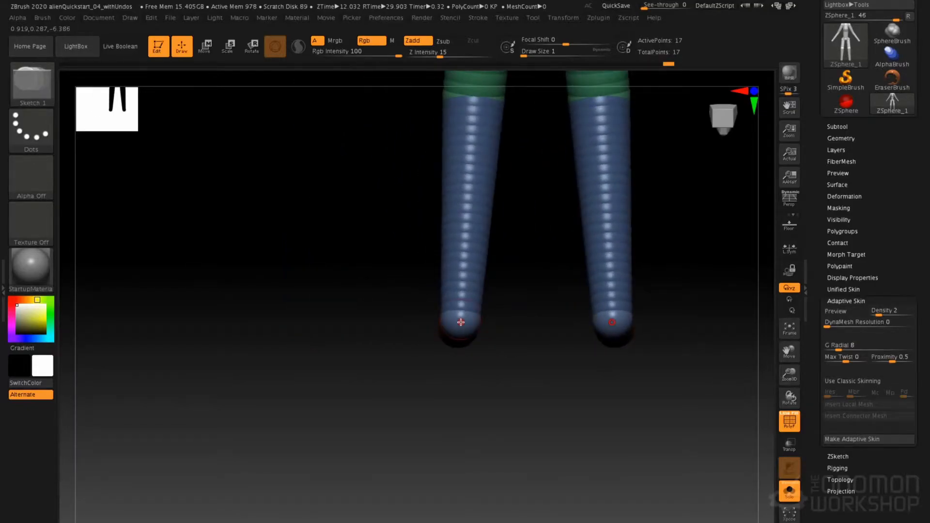
{"action": "left_click_drag", "start_coordinate": [462, 323], "coordinate": [463, 326]}
{"action": "left_click_drag", "start_coordinate": [377, 278], "coordinate": [433, 292]}
{"action": "key", "text": "w"}
{"action": "left_click_drag", "start_coordinate": [432, 328], "coordinate": [405, 326]}
{"action": "left_click_drag", "start_coordinate": [493, 331], "coordinate": [502, 327]}
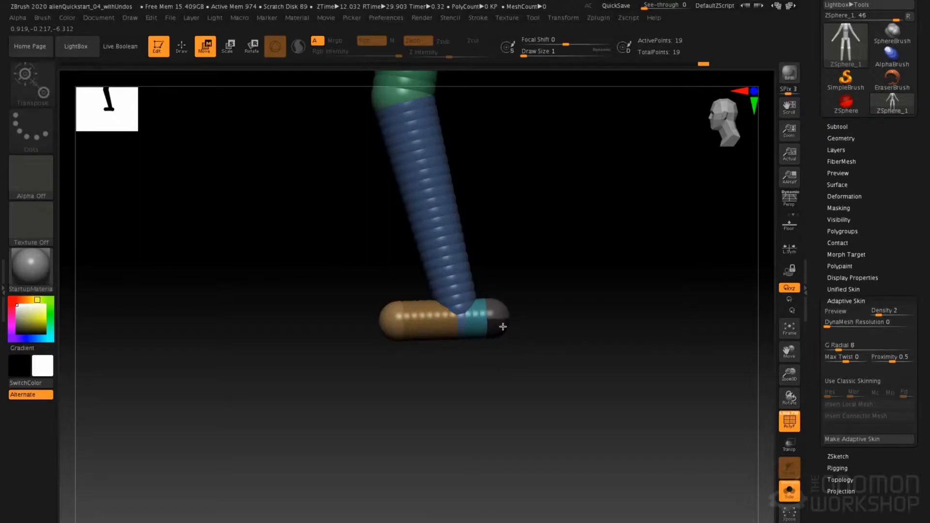
Preview the adaptive skin of the legs and feet from several angles, then turn the preview off
{"action": "left_click_drag", "start_coordinate": [406, 281], "coordinate": [369, 296], "text": "alt"}
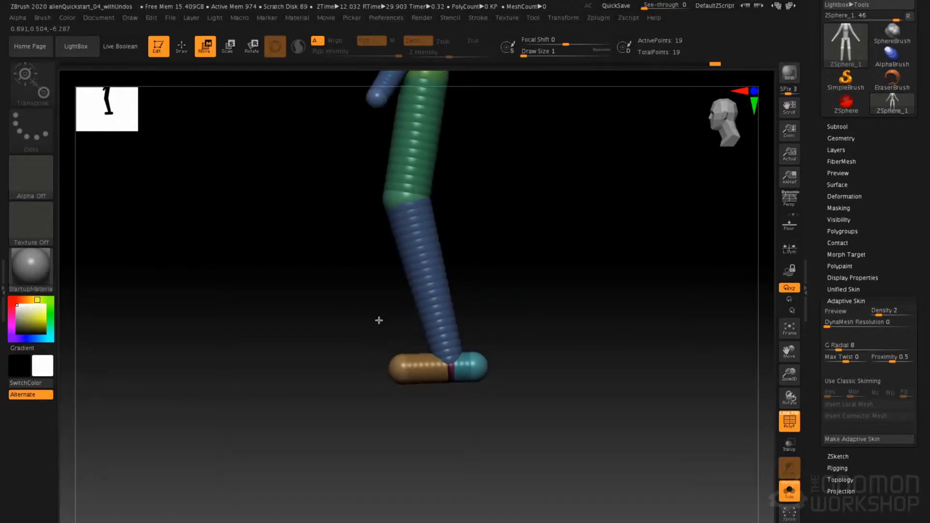
{"action": "key", "text": "a"}
{"action": "left_click_drag", "start_coordinate": [476, 278], "coordinate": [457, 345], "text": "alt"}
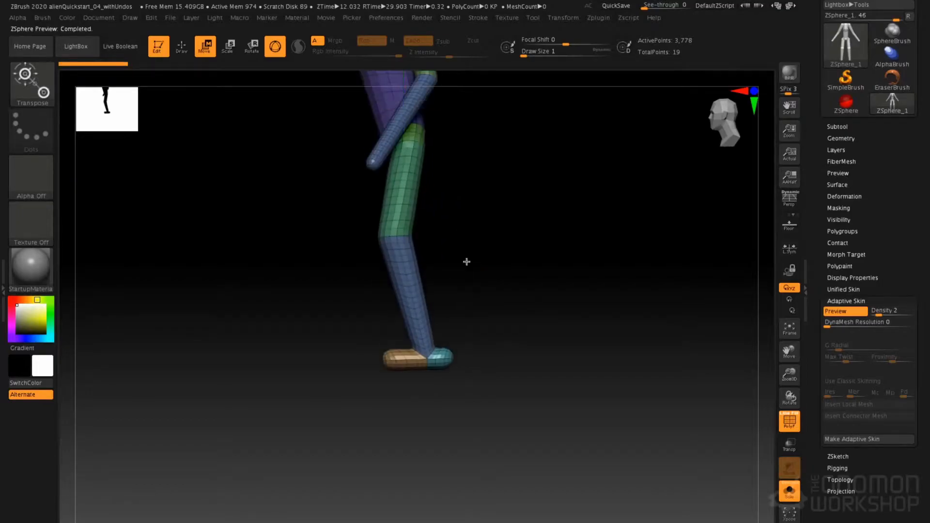
{"action": "left_click_drag", "start_coordinate": [461, 209], "coordinate": [494, 299], "text": "alt"}
{"action": "left_click_drag", "start_coordinate": [489, 262], "coordinate": [436, 311], "text": "alt"}
{"action": "left_click_drag", "start_coordinate": [453, 275], "coordinate": [435, 338], "text": "alt"}
{"action": "key", "text": "a"}
Add a mirrored palm ZSphere at the wrist ends, move it past the wrist and enlarge it
{"action": "left_click_drag", "start_coordinate": [329, 371], "coordinate": [364, 295]}
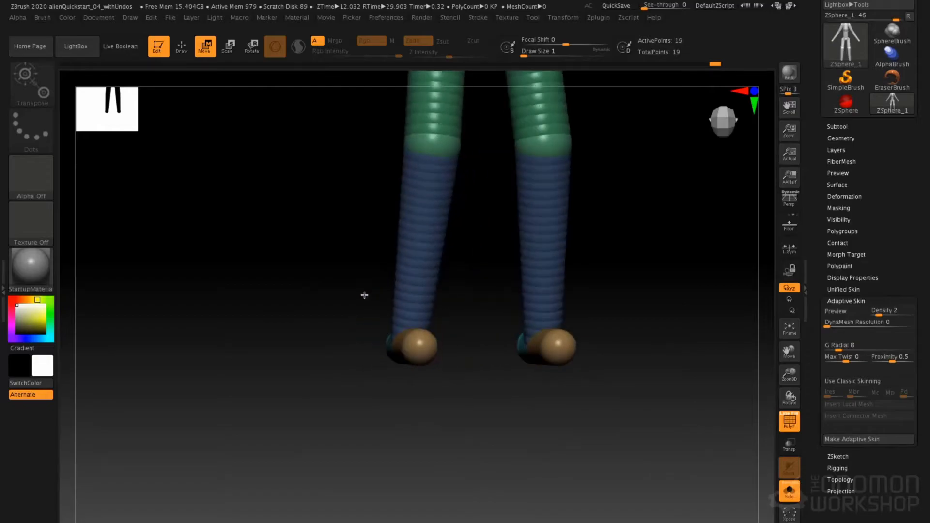
{"action": "left_click_drag", "start_coordinate": [370, 214], "coordinate": [372, 290]}
{"action": "left_click_drag", "start_coordinate": [351, 351], "coordinate": [388, 323], "text": "alt"}
{"action": "key", "text": "q"}
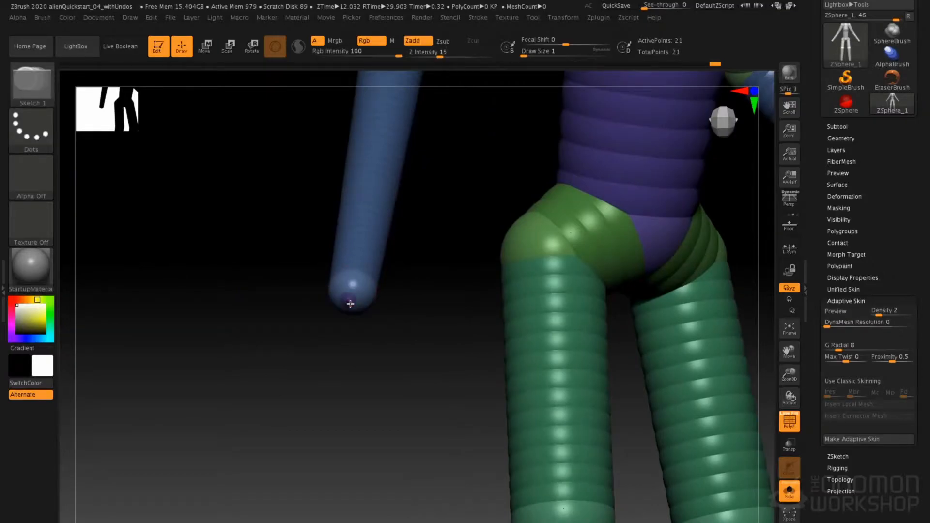
{"action": "mouse_move", "coordinate": [326, 376]}
{"action": "left_mouse_down"}
{"action": "mouse_move", "coordinate": [318, 366]}
{"action": "mouse_move", "coordinate": [365, 370]}
{"action": "mouse_move", "coordinate": [403, 318]}
{"action": "mouse_move", "coordinate": [396, 343]}
{"action": "mouse_move", "coordinate": [586, 519]}
{"action": "mouse_move", "coordinate": [601, 522]}
{"action": "left_mouse_up"}
{"action": "key", "text": "w"}
{"action": "key", "text": "e"}
{"action": "mouse_move", "coordinate": [504, 321]}
{"action": "left_mouse_down"}
{"action": "mouse_move", "coordinate": [452, 320]}
{"action": "mouse_move", "coordinate": [505, 331]}
{"action": "left_mouse_up"}
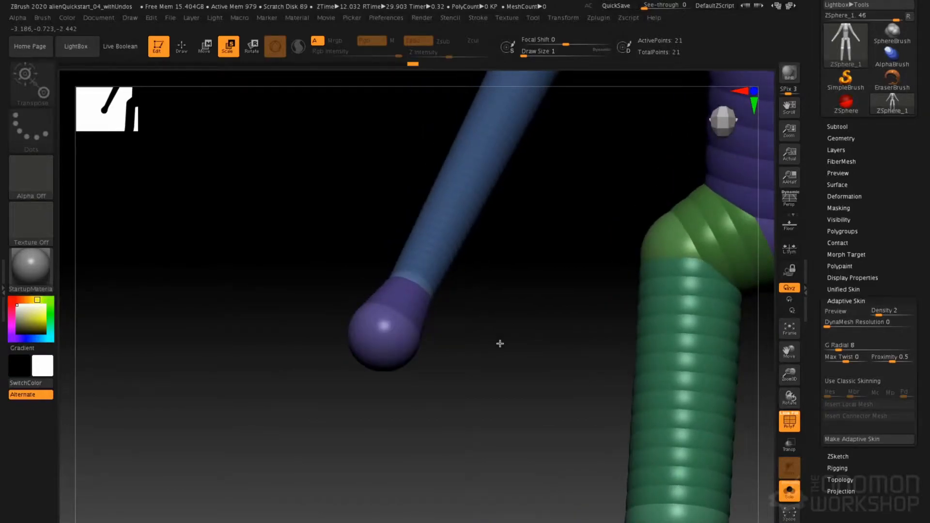
Add a mirrored thumb base and tip ZSphere on the inner side of the palm and pull the tip outward
{"action": "key", "text": "q"}
{"action": "mouse_move", "coordinate": [490, 386]}
{"action": "left_mouse_down"}
{"action": "mouse_move", "coordinate": [478, 336]}
{"action": "mouse_move", "coordinate": [409, 307]}
{"action": "mouse_move", "coordinate": [414, 342]}
{"action": "left_mouse_up"}
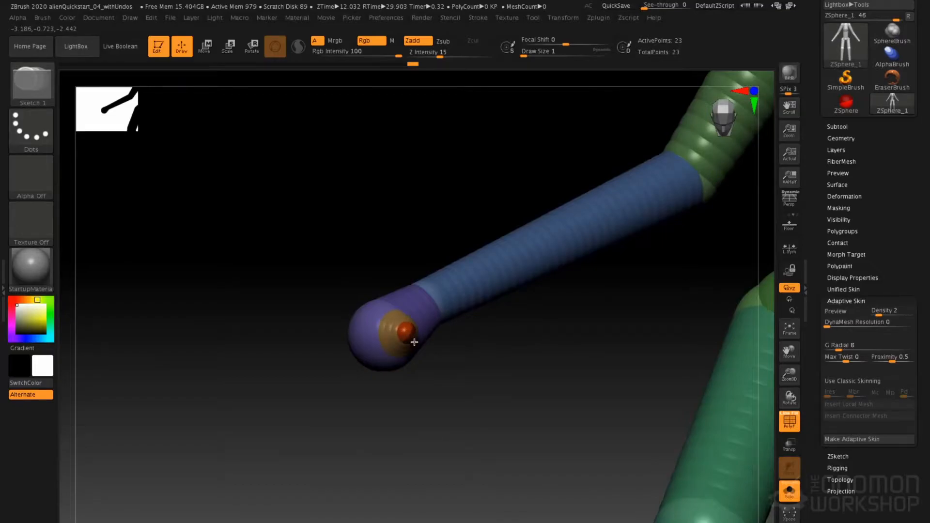
{"action": "left_click_drag", "start_coordinate": [489, 347], "coordinate": [475, 326]}
{"action": "left_click", "coordinate": [415, 342]}
{"action": "key", "text": "w"}
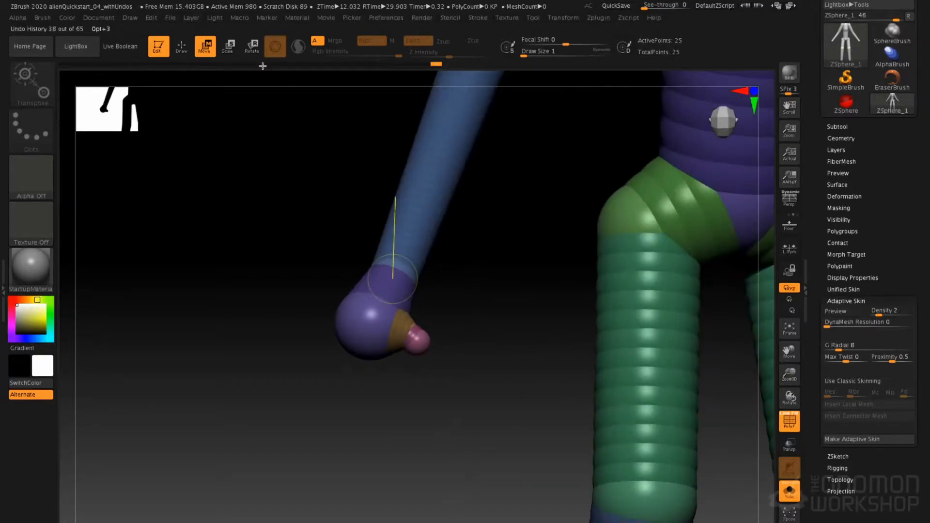
{"action": "left_click_drag", "start_coordinate": [427, 348], "coordinate": [447, 376]}
Check the palm and thumb in the adaptive skin preview, then turn it off and return to Draw mode
{"action": "key", "text": "a"}
{"action": "left_click_drag", "start_coordinate": [488, 334], "coordinate": [485, 291], "text": "alt"}
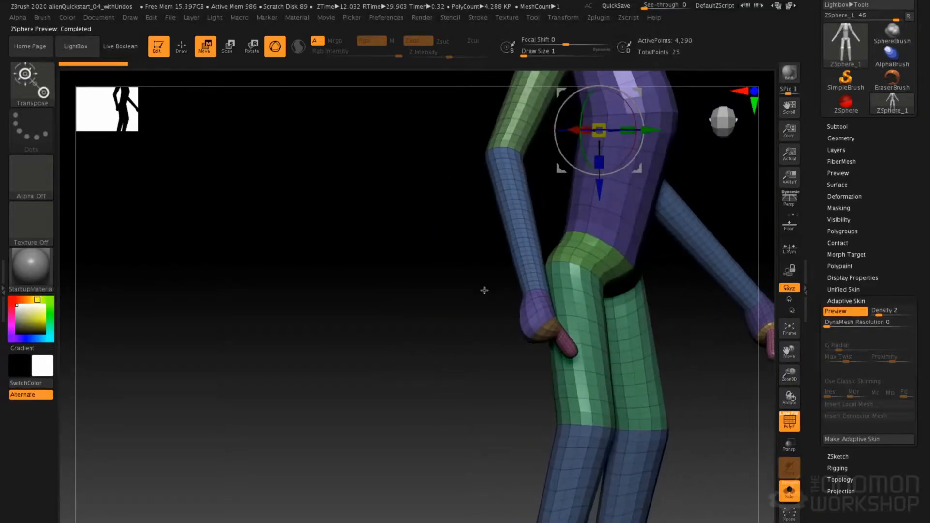
{"action": "key", "text": "a"}
{"action": "left_click_drag", "start_coordinate": [442, 337], "coordinate": [388, 349], "text": "alt"}
{"action": "left_click_drag", "start_coordinate": [334, 395], "coordinate": [255, 249], "text": "alt"}
{"action": "key", "text": "space"}
{"action": "mouse_move", "coordinate": [322, 209]}
{"action": "left_mouse_down"}
{"action": "mouse_move", "coordinate": [341, 231]}
{"action": "mouse_move", "coordinate": [240, 193]}
{"action": "mouse_move", "coordinate": [203, 145]}
{"action": "left_mouse_up"}
{"action": "left_click_drag", "start_coordinate": [283, 354], "coordinate": [275, 312]}
{"action": "key", "text": "q"}
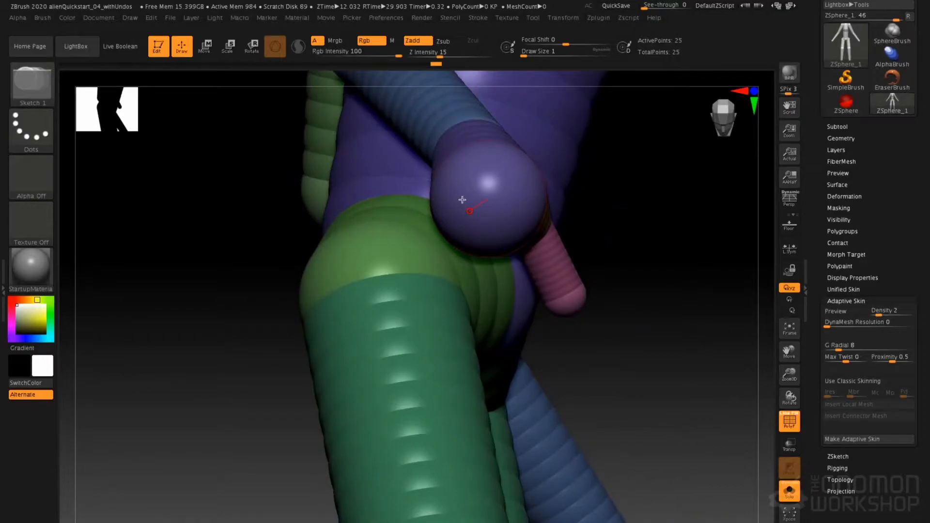
{"action": "left_click_drag", "start_coordinate": [427, 187], "coordinate": [443, 207]}
{"action": "left_click_drag", "start_coordinate": [502, 200], "coordinate": [503, 218]}
{"action": "left_click_drag", "start_coordinate": [363, 295], "coordinate": [412, 286]}
{"action": "key", "text": "ctrl+z"}
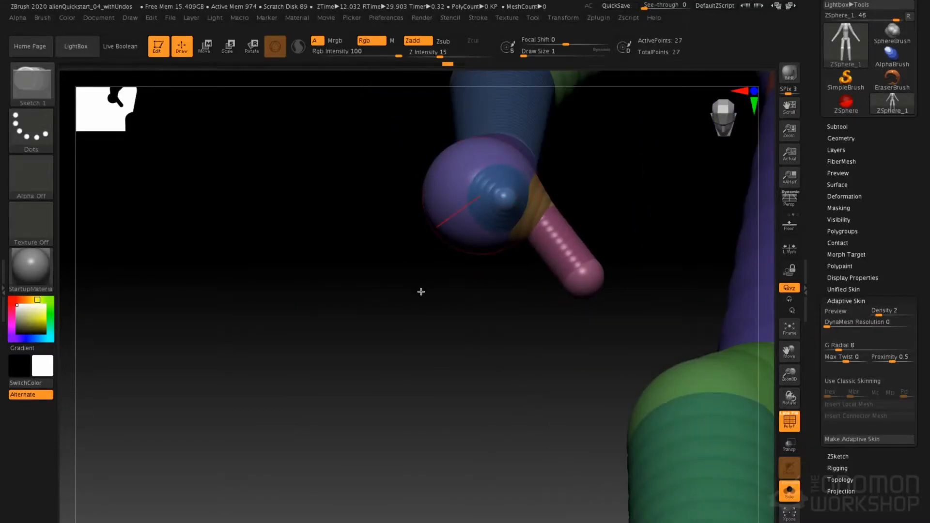
{"action": "key", "text": "ctrl+z"}
Add four mirrored finger base ZSpheres side by side across the end of the palm, undoing the extra one
{"action": "left_click_drag", "start_coordinate": [502, 201], "coordinate": [502, 212]}
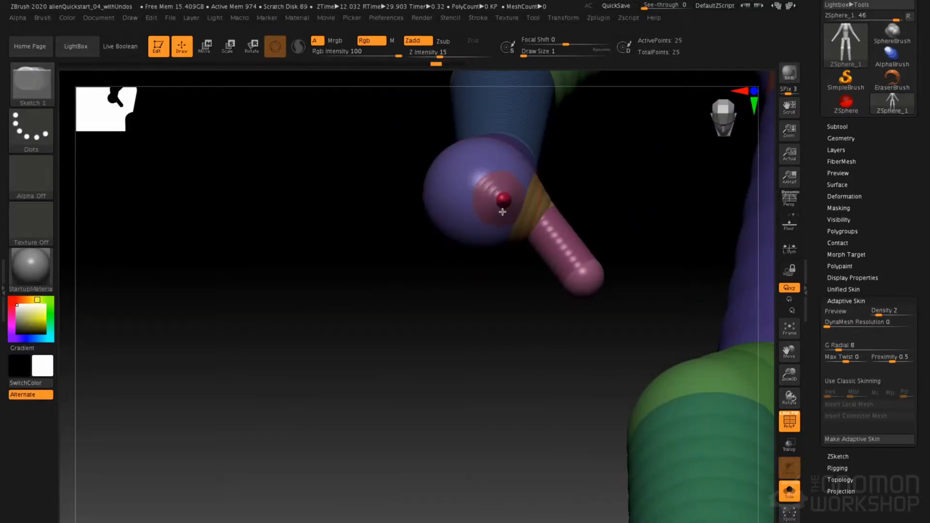
{"action": "left_click_drag", "start_coordinate": [351, 312], "coordinate": [431, 254]}
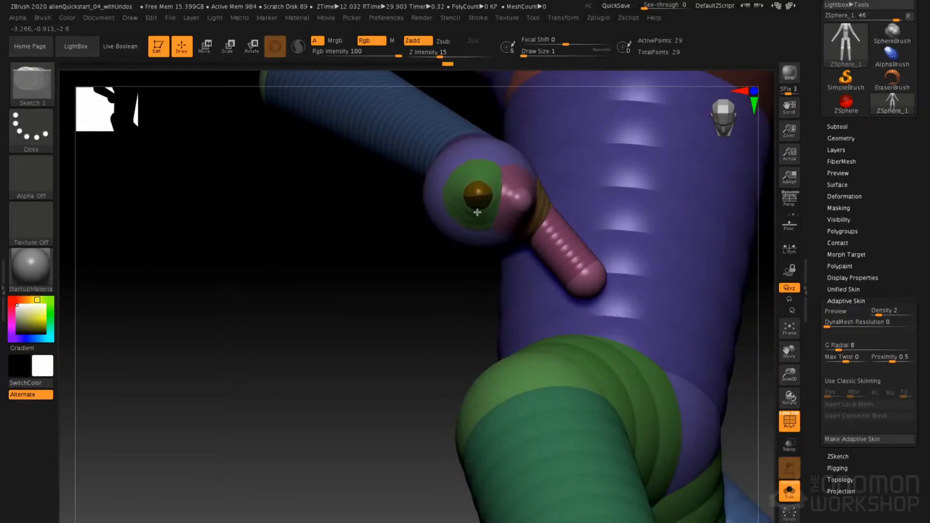
{"action": "left_click_drag", "start_coordinate": [396, 303], "coordinate": [466, 215]}
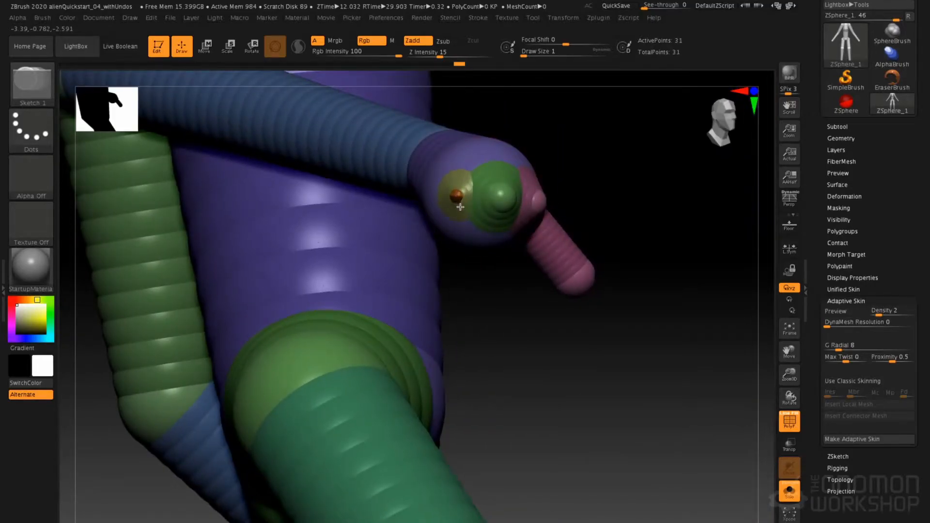
{"action": "left_click_drag", "start_coordinate": [496, 289], "coordinate": [441, 214]}
{"action": "left_click_drag", "start_coordinate": [437, 292], "coordinate": [448, 295]}
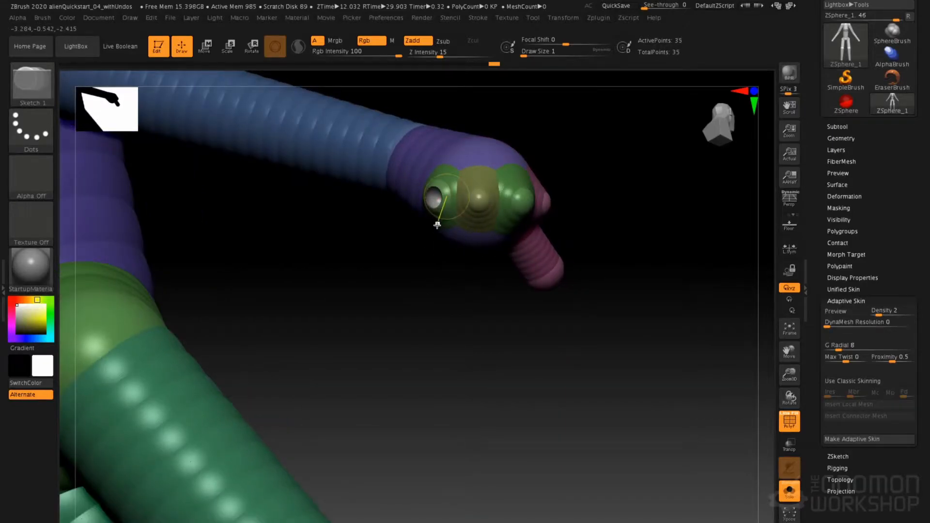
{"action": "key", "text": "ctrl+z"}
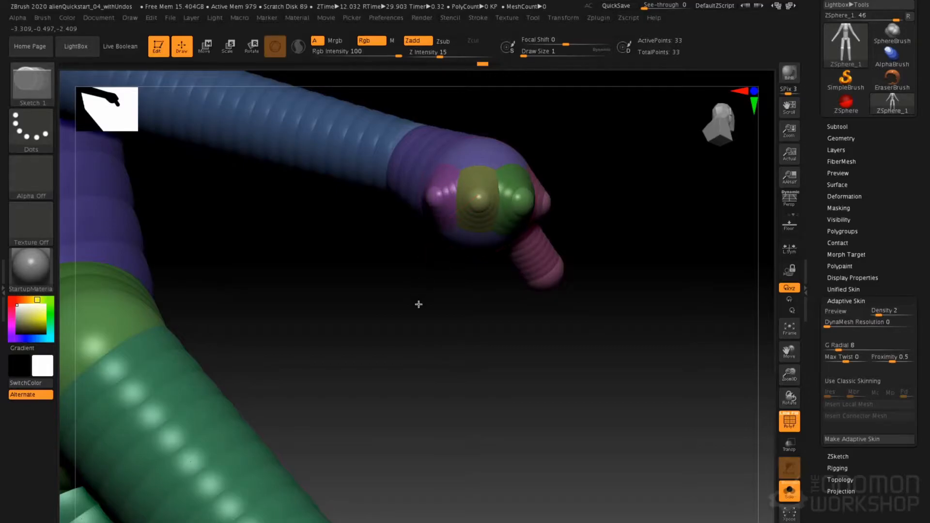
Check the finger bases in the adaptive skin preview and turn it off
{"action": "key", "text": "a"}
{"action": "left_click_drag", "start_coordinate": [435, 294], "coordinate": [400, 319]}
{"action": "key", "text": "a"}
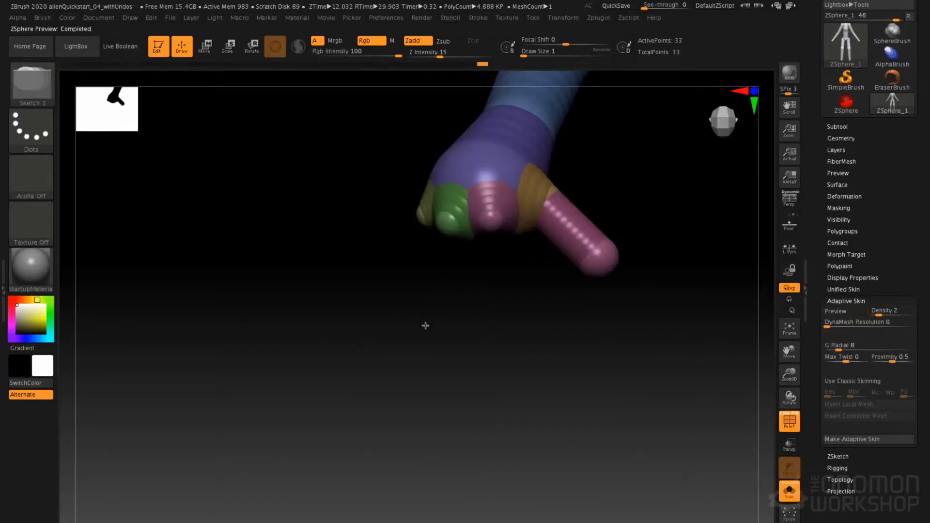
Add a small fingertip ZSphere on top of each of the four finger bases
{"action": "mouse_move", "coordinate": [395, 331]}
{"action": "left_mouse_down"}
{"action": "mouse_move", "coordinate": [382, 336]}
{"action": "mouse_move", "coordinate": [376, 326]}
{"action": "mouse_move", "coordinate": [388, 315]}
{"action": "left_mouse_up"}
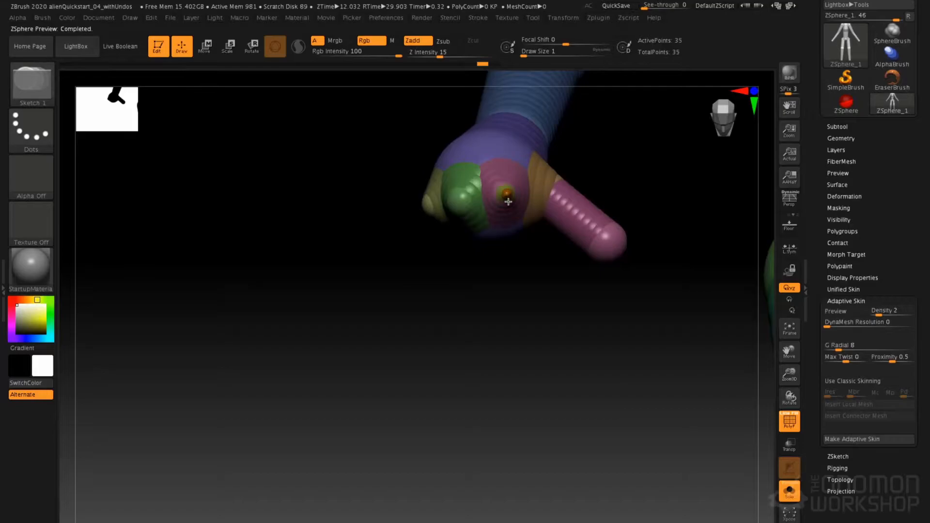
{"action": "left_click", "coordinate": [508, 201]}
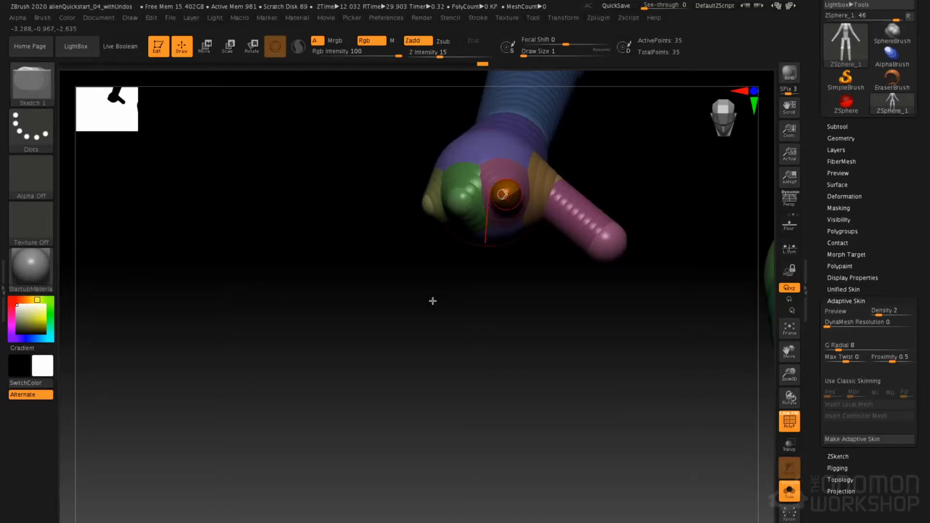
{"action": "left_click_drag", "start_coordinate": [435, 297], "coordinate": [465, 207]}
{"action": "left_click_drag", "start_coordinate": [412, 308], "coordinate": [423, 208]}
{"action": "mouse_move", "coordinate": [582, 164]}
{"action": "left_mouse_down"}
{"action": "mouse_move", "coordinate": [554, 160]}
{"action": "mouse_move", "coordinate": [531, 224]}
{"action": "mouse_move", "coordinate": [551, 245]}
{"action": "mouse_move", "coordinate": [540, 200]}
{"action": "mouse_move", "coordinate": [567, 185]}
{"action": "left_mouse_up"}
Move the fingertip ZSpheres out from the palm to extend the fingers
{"action": "key", "text": "w"}
{"action": "left_click_drag", "start_coordinate": [484, 191], "coordinate": [536, 238]}
{"action": "left_click_drag", "start_coordinate": [434, 218], "coordinate": [478, 290]}
{"action": "left_click_drag", "start_coordinate": [375, 203], "coordinate": [598, 346]}
{"action": "left_click_drag", "start_coordinate": [391, 211], "coordinate": [391, 224]}
{"action": "right_click_drag", "start_coordinate": [454, 162], "coordinate": [486, 145]}
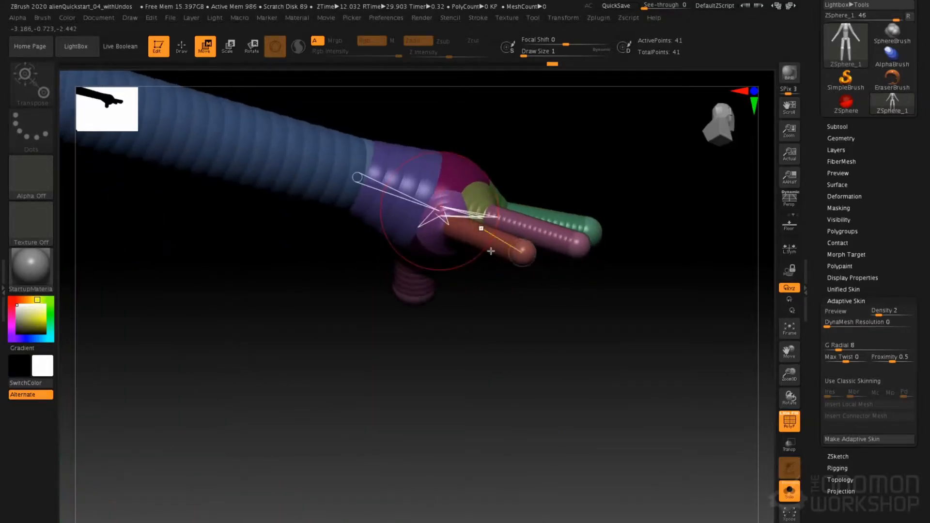
Reposition the fingertips from several angles so the four fingers point downward and fan out evenly
{"action": "left_click_drag", "start_coordinate": [517, 253], "coordinate": [517, 282]}
{"action": "right_click_drag", "start_coordinate": [515, 195], "coordinate": [538, 197]}
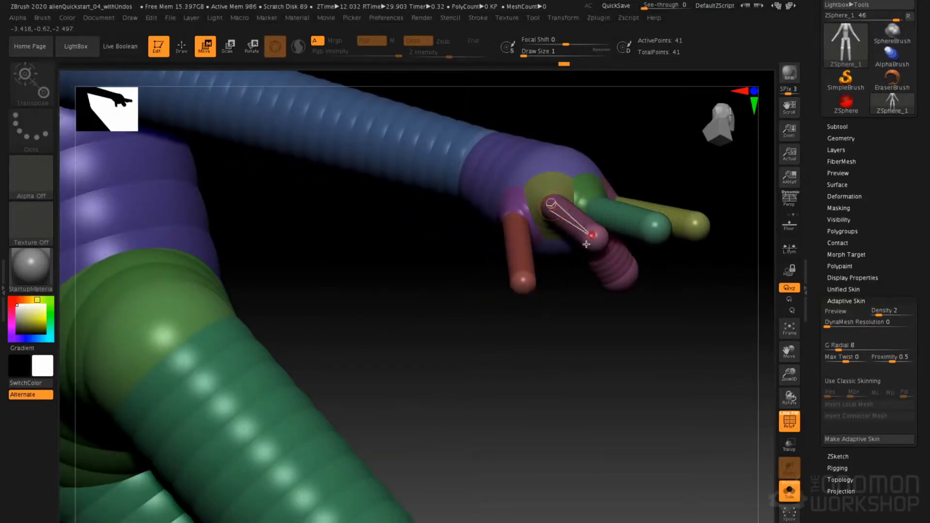
{"action": "left_click_drag", "start_coordinate": [586, 245], "coordinate": [574, 269]}
{"action": "right_click_drag", "start_coordinate": [581, 186], "coordinate": [530, 180]}
{"action": "left_click_drag", "start_coordinate": [530, 180], "coordinate": [530, 170]}
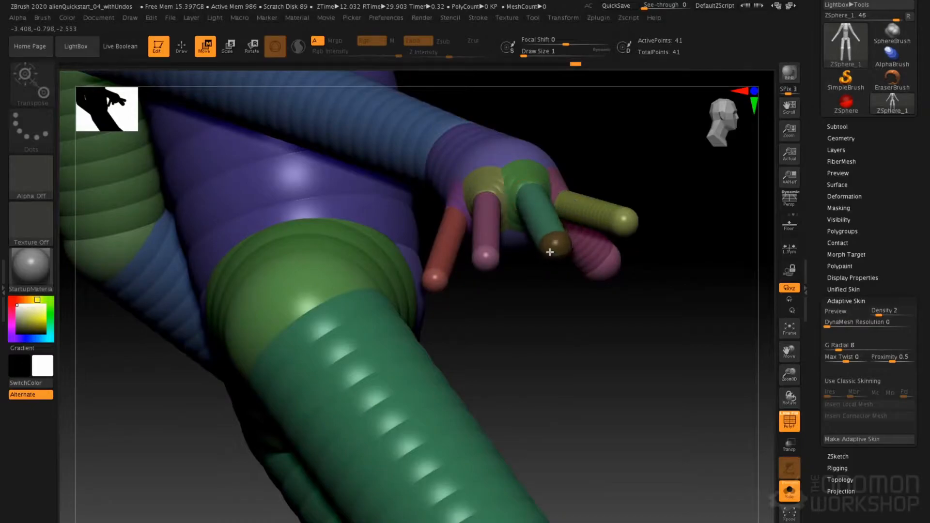
{"action": "right_click_drag", "start_coordinate": [585, 147], "coordinate": [567, 146]}
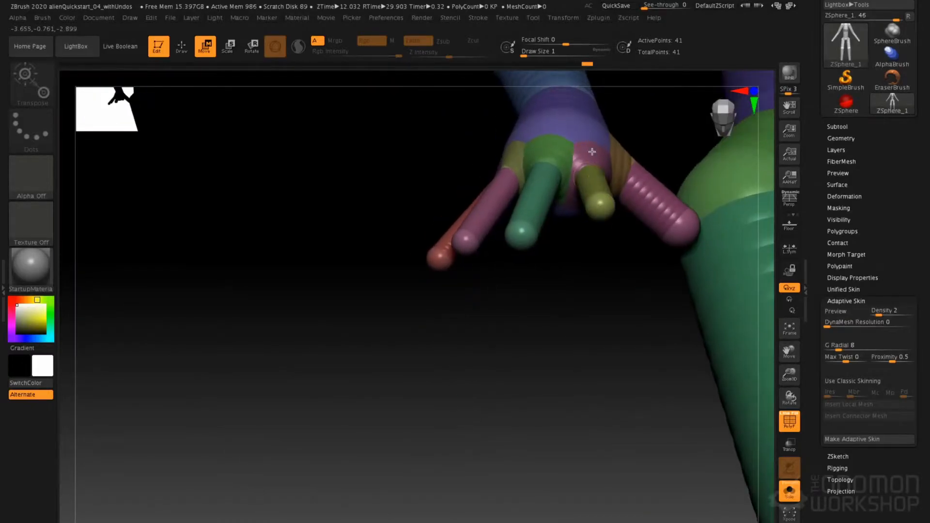
{"action": "left_click", "coordinate": [590, 189]}
{"action": "left_click_drag", "start_coordinate": [599, 202], "coordinate": [598, 216]}
{"action": "right_click_drag", "start_coordinate": [595, 219], "coordinate": [481, 241]}
{"action": "right_click_drag", "start_coordinate": [470, 306], "coordinate": [589, 234]}
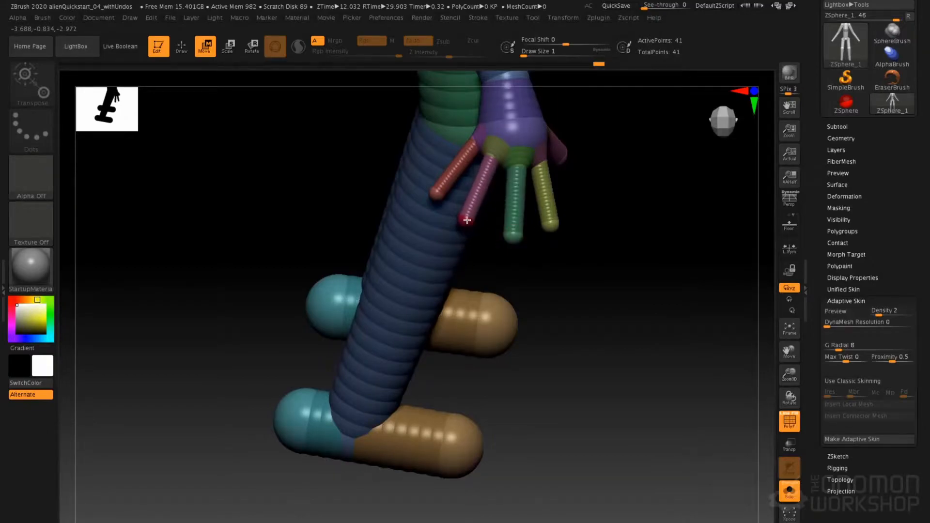
Review the body and hands in the adaptive skin preview, dismiss the pop-up tool palette and turn the preview off
{"action": "key", "text": "a"}
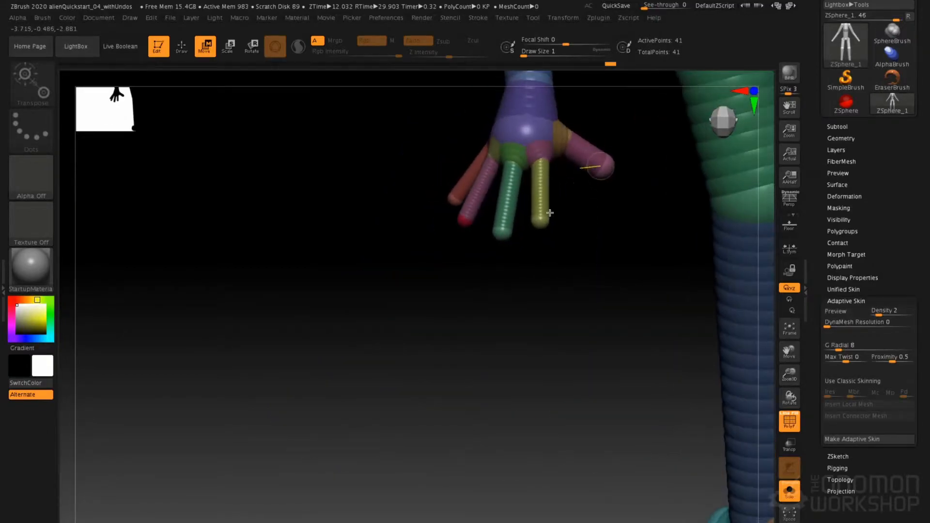
{"action": "right_click_drag", "start_coordinate": [589, 201], "coordinate": [459, 317]}
{"action": "right_click_drag", "start_coordinate": [540, 80], "coordinate": [484, 284], "text": "alt"}
{"action": "right_click_drag", "start_coordinate": [493, 210], "coordinate": [479, 214]}
{"action": "right_click", "coordinate": [470, 272]}
{"action": "left_click", "coordinate": [470, 272]}
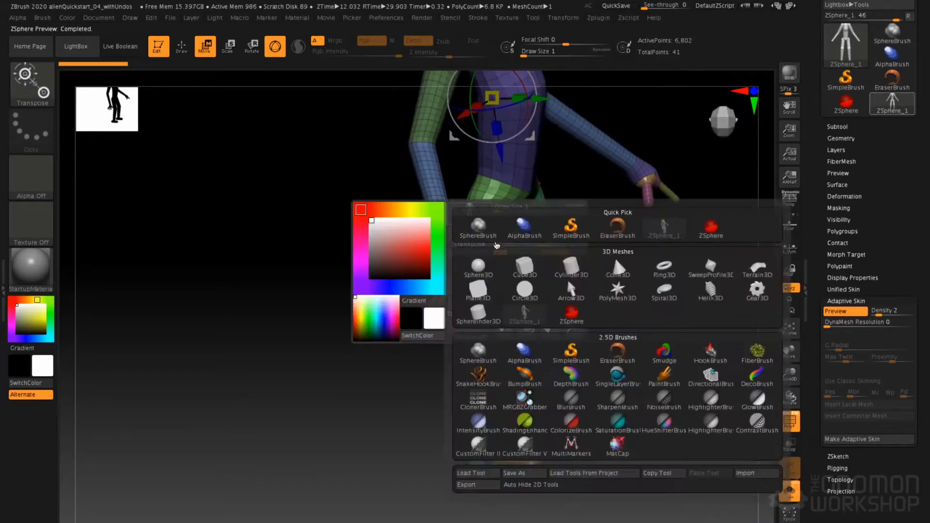
{"action": "mouse_move", "coordinate": [356, 236]}
{"action": "right_mouse_down"}
{"action": "mouse_move", "coordinate": [340, 252]}
{"action": "mouse_move", "coordinate": [386, 242]}
{"action": "right_mouse_up"}
{"action": "key", "text": "q"}
{"action": "right_click_drag", "start_coordinate": [337, 197], "coordinate": [373, 191], "text": "alt"}
{"action": "key", "text": "a"}
Scale down the thumb tip ZSphere to slim the thumb
{"action": "mouse_move", "coordinate": [339, 237]}
{"action": "right_mouse_down", "text": "ctrl"}
{"action": "mouse_move", "coordinate": [497, 189]}
{"action": "mouse_move", "coordinate": [473, 230]}
{"action": "mouse_move", "coordinate": [505, 164]}
{"action": "mouse_move", "coordinate": [460, 285]}
{"action": "right_mouse_up", "text": "ctrl"}
{"action": "key", "text": "e"}
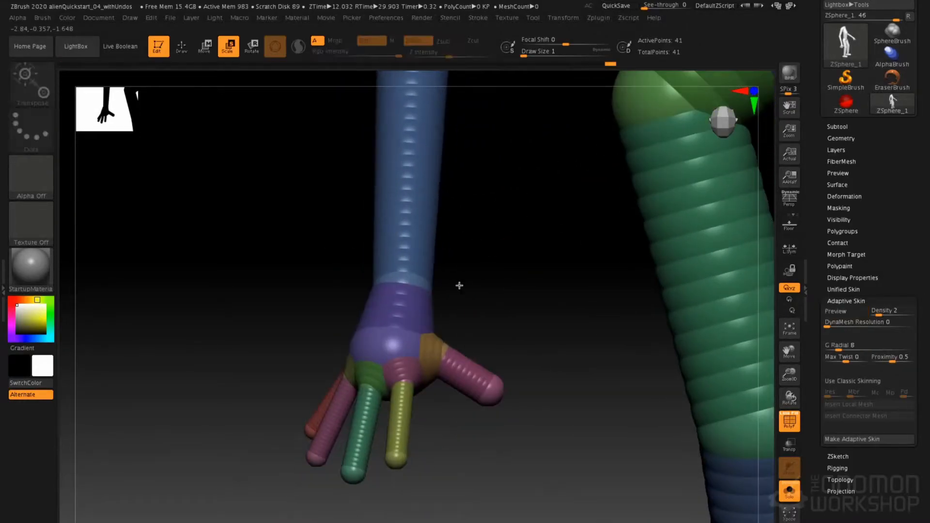
{"action": "left_click", "coordinate": [459, 370]}
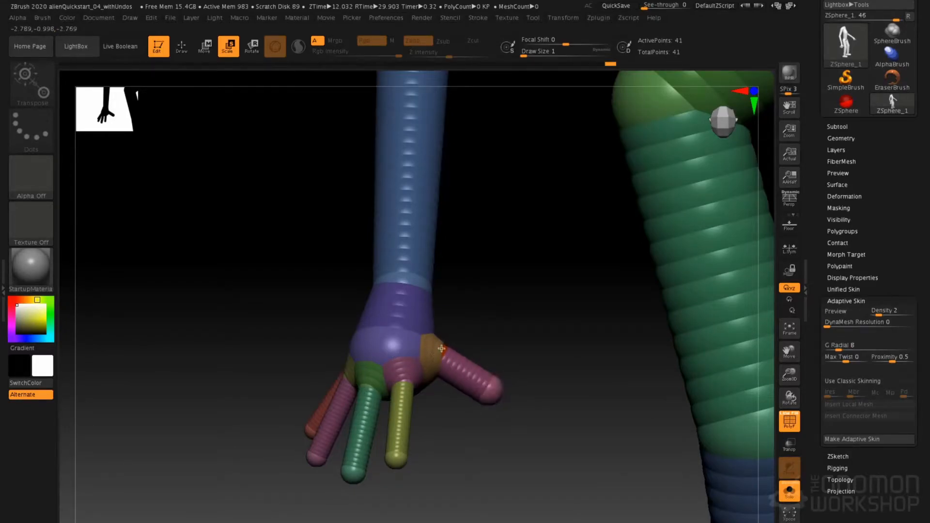
{"action": "right_click_drag", "start_coordinate": [505, 293], "coordinate": [504, 252]}
Insert a joint ZSphere halfway along the thumb, move it to bend the thumb and rotate the tip segment downward
{"action": "key", "text": "w"}
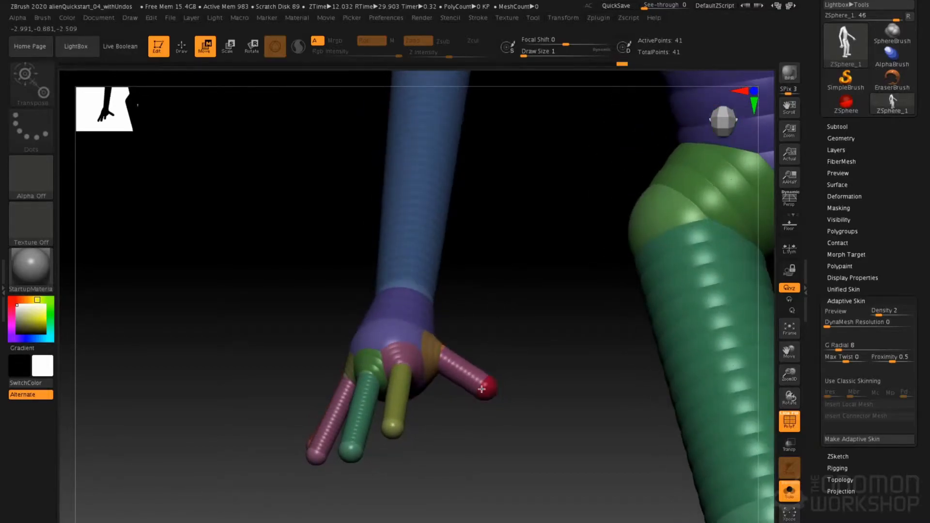
{"action": "key", "text": "q"}
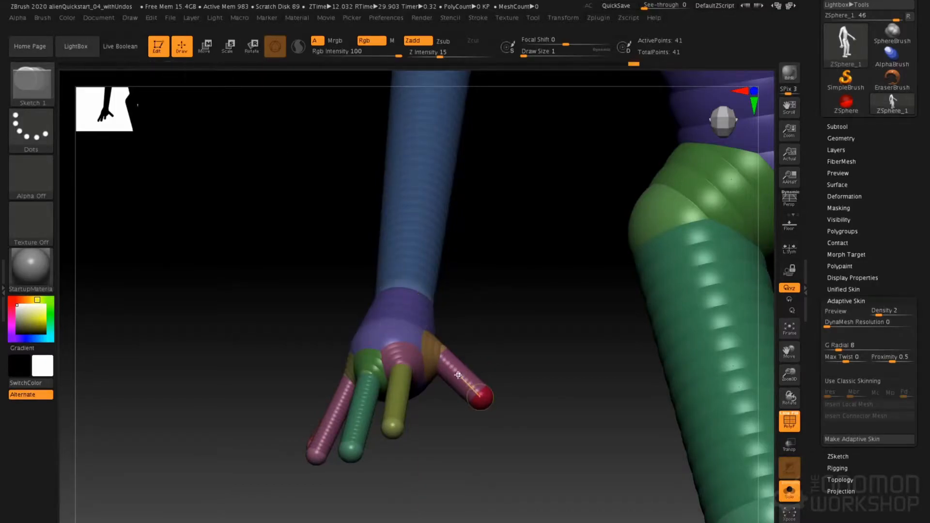
{"action": "key", "text": "w"}
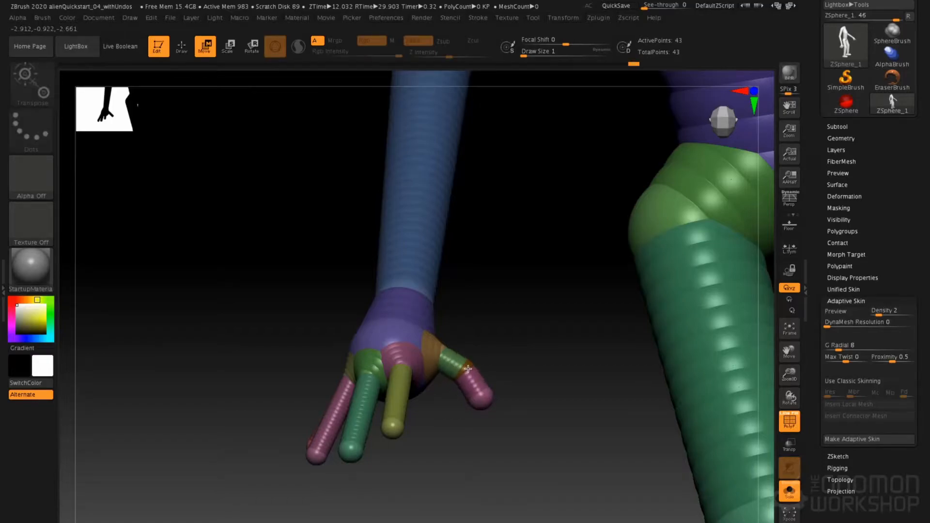
{"action": "left_click_drag", "start_coordinate": [485, 309], "coordinate": [448, 377]}
{"action": "key", "text": "r"}
{"action": "mouse_move", "coordinate": [481, 317]}
{"action": "left_mouse_down"}
{"action": "mouse_move", "coordinate": [486, 291]}
{"action": "mouse_move", "coordinate": [488, 321]}
{"action": "mouse_move", "coordinate": [487, 309]}
{"action": "left_mouse_up"}
{"action": "key", "text": "w"}
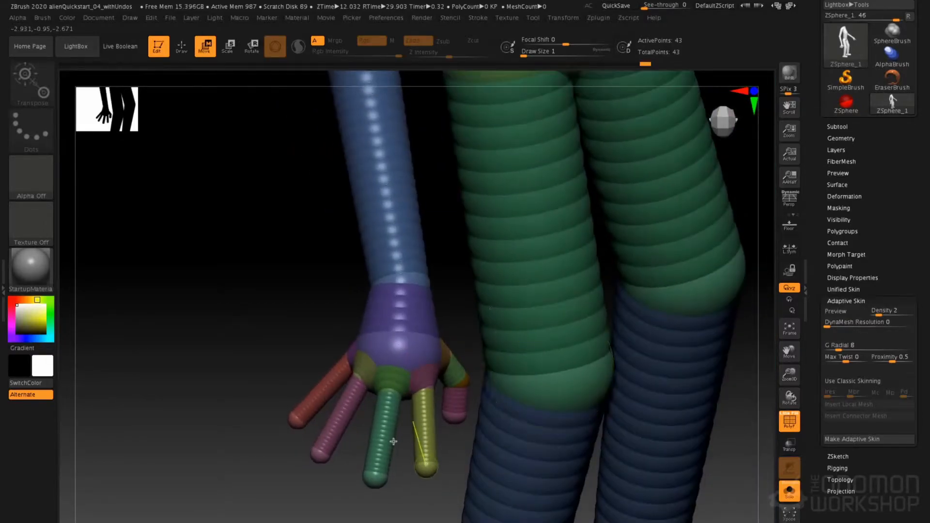
Lengthen the four fingers by moving their tip ZSpheres farther from the palm, adjusting the little finger from the opposite side
{"action": "left_click_drag", "start_coordinate": [346, 432], "coordinate": [371, 520]}
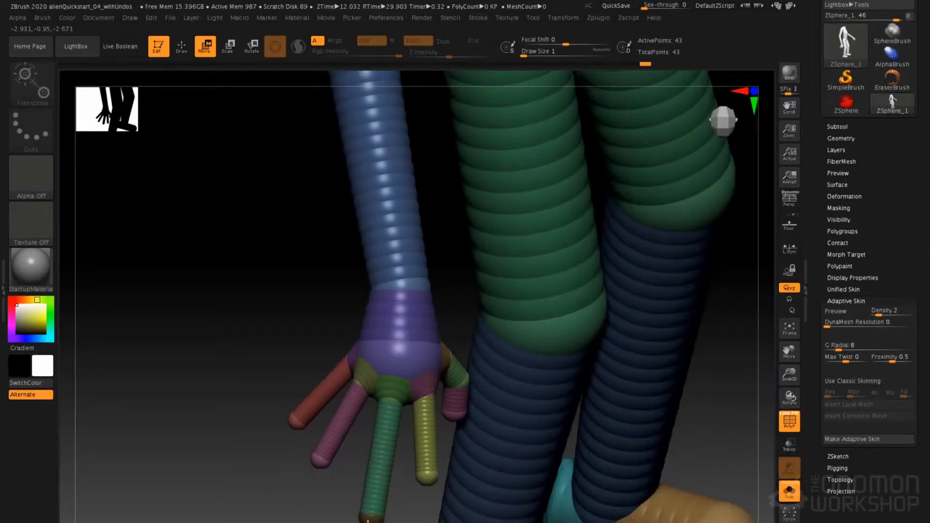
{"action": "left_click_drag", "start_coordinate": [426, 479], "coordinate": [430, 510]}
{"action": "left_click_drag", "start_coordinate": [329, 443], "coordinate": [320, 469]}
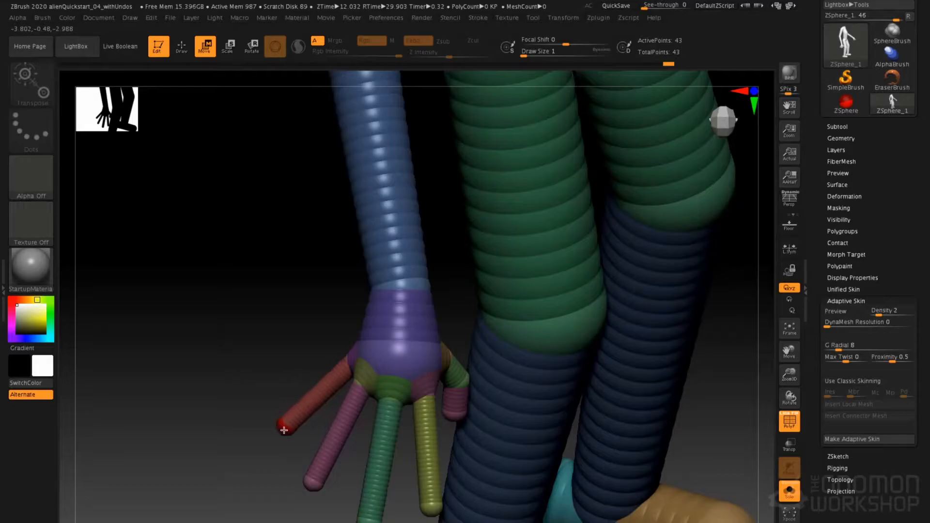
{"action": "left_click_drag", "start_coordinate": [281, 432], "coordinate": [280, 433]}
{"action": "left_click_drag", "start_coordinate": [295, 339], "coordinate": [314, 377]}
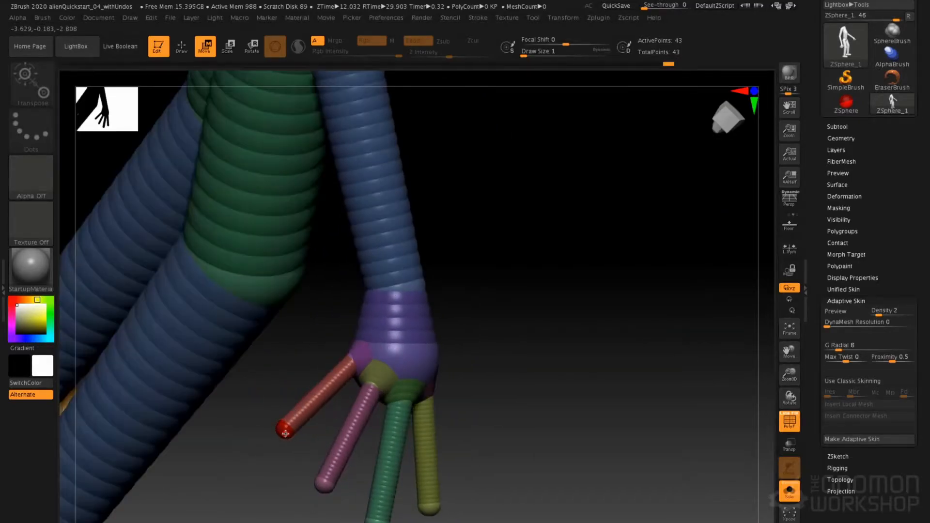
{"action": "left_click_drag", "start_coordinate": [285, 434], "coordinate": [295, 427]}
{"action": "left_click_drag", "start_coordinate": [525, 362], "coordinate": [504, 329]}
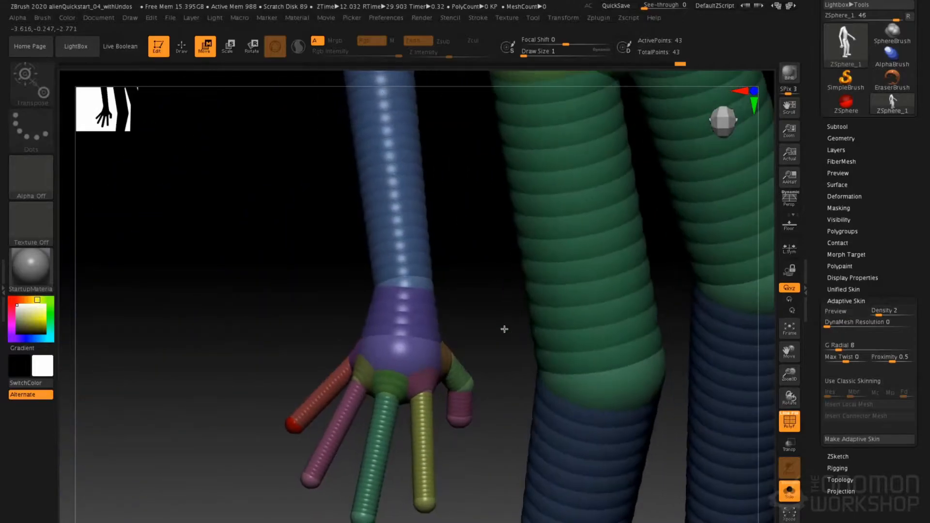
Insert a knuckle ZSphere midway along each of the four fingers
{"action": "left_click_drag", "start_coordinate": [278, 246], "coordinate": [368, 339]}
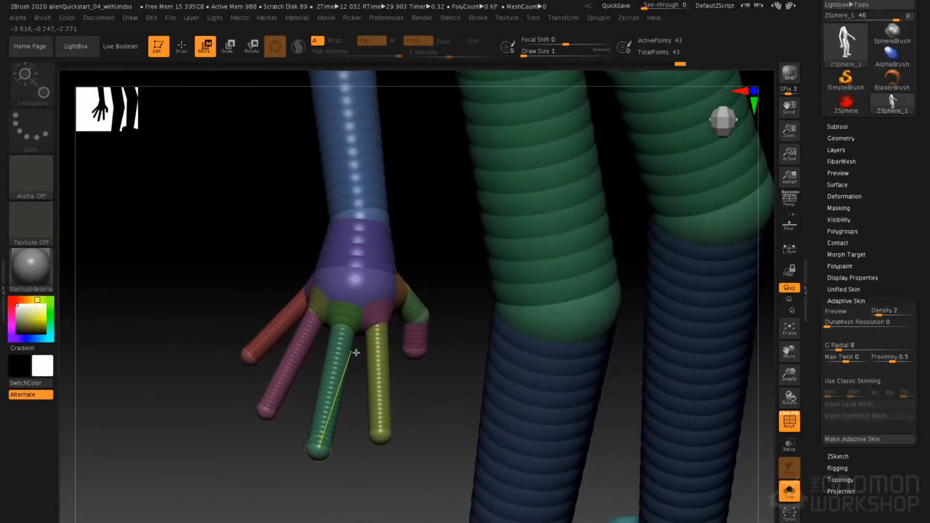
{"action": "key", "text": "q"}
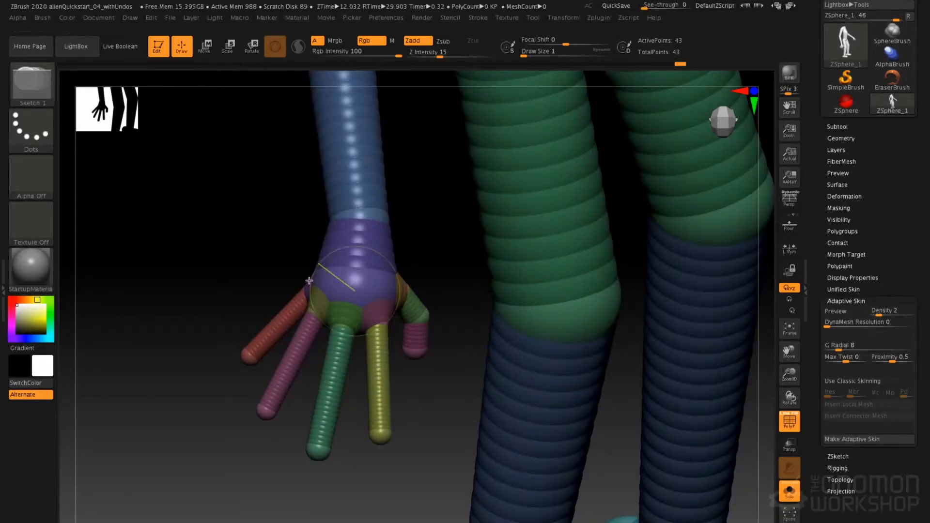
{"action": "left_click", "coordinate": [380, 374]}
{"action": "left_click", "coordinate": [335, 375]}
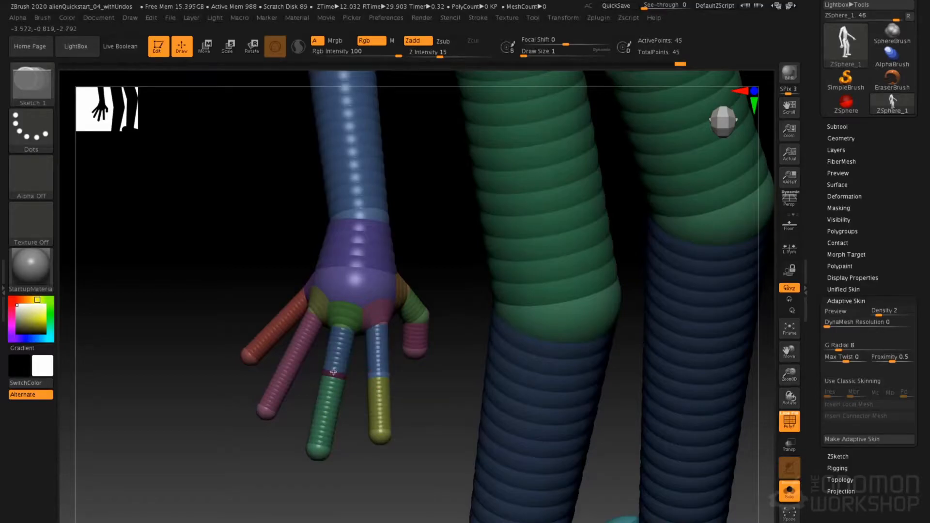
{"action": "left_click", "coordinate": [296, 354]}
{"action": "left_click", "coordinate": [276, 326]}
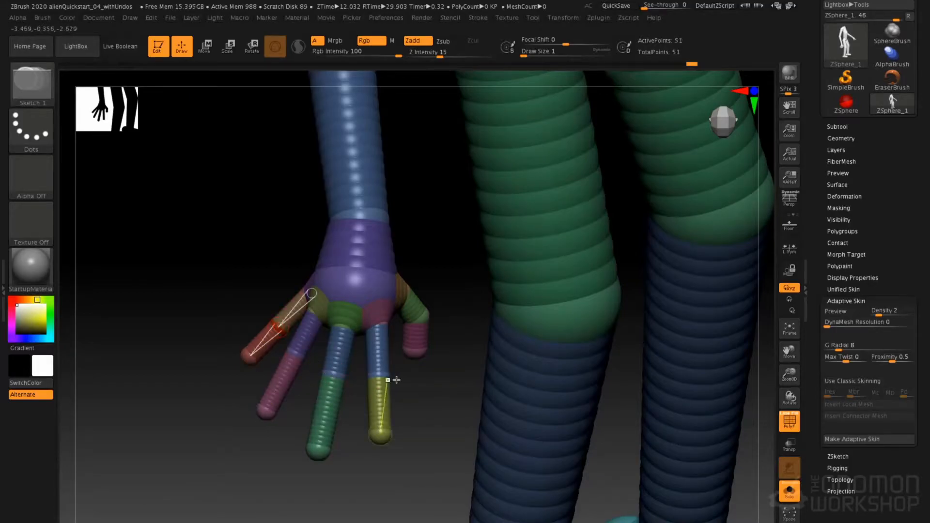
Move the new mid-finger joints to give the fingers a natural bend and check the hand in the adaptive skin preview
{"action": "key", "text": "w"}
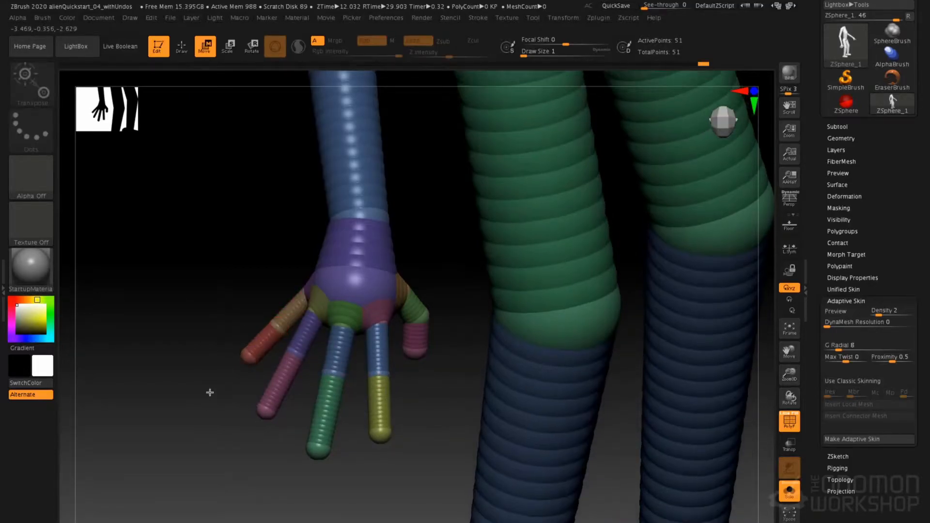
{"action": "left_click_drag", "start_coordinate": [259, 329], "coordinate": [305, 336]}
{"action": "left_click_drag", "start_coordinate": [395, 330], "coordinate": [342, 320], "text": "alt"}
{"action": "left_click_drag", "start_coordinate": [252, 383], "coordinate": [330, 365]}
{"action": "left_click_drag", "start_coordinate": [287, 320], "coordinate": [302, 318]}
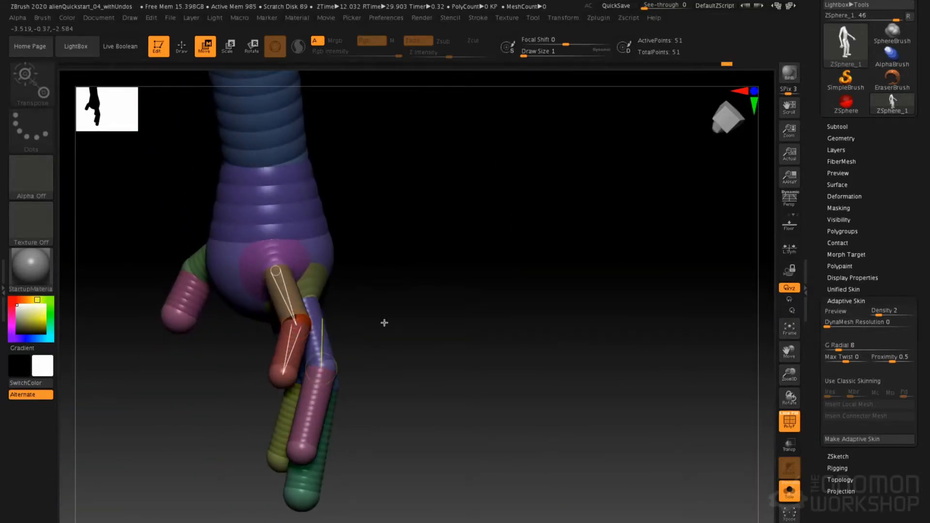
{"action": "key", "text": "a"}
{"action": "left_click_drag", "start_coordinate": [457, 326], "coordinate": [407, 314]}
{"action": "key", "text": "a"}
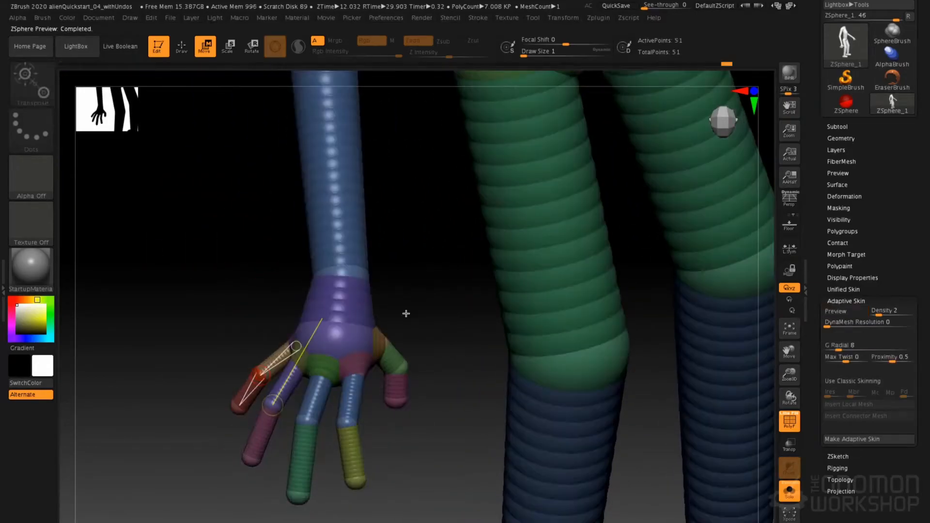
Swing the index finger slightly outward and check the hand again in the adaptive skin preview
{"action": "key", "text": "r"}
{"action": "mouse_move", "coordinate": [352, 398]}
{"action": "left_mouse_down"}
{"action": "mouse_move", "coordinate": [380, 443]}
{"action": "mouse_move", "coordinate": [366, 483]}
{"action": "left_mouse_up"}
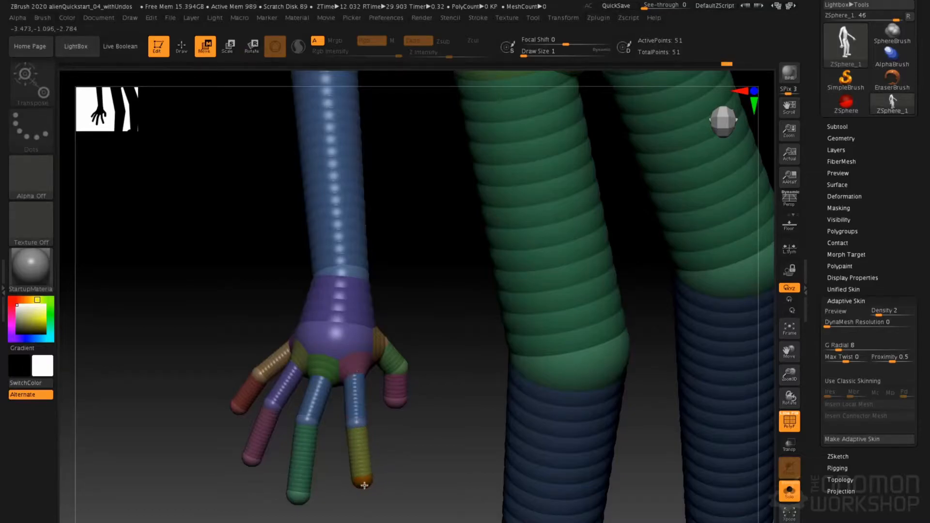
{"action": "left_click_drag", "start_coordinate": [358, 405], "coordinate": [319, 398]}
{"action": "key", "text": "a"}
{"action": "left_click_drag", "start_coordinate": [400, 322], "coordinate": [401, 354]}
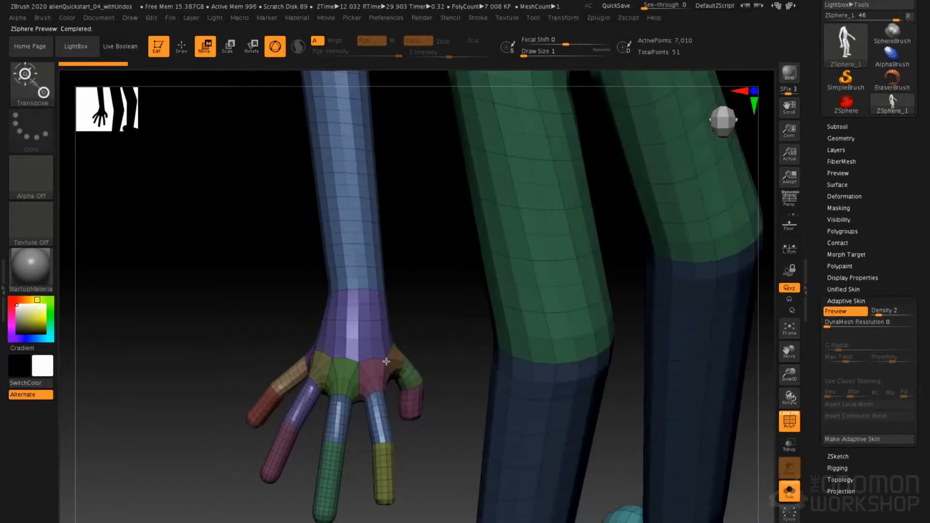
{"action": "key", "text": "a"}
Rotate the hands at the wrists so the thumbs face forward, and frame the whole figure to judge the pose
{"action": "left_click_drag", "start_coordinate": [432, 328], "coordinate": [400, 344], "text": "alt"}
{"action": "left_click_drag", "start_coordinate": [413, 256], "coordinate": [428, 304]}
{"action": "key", "text": "r"}
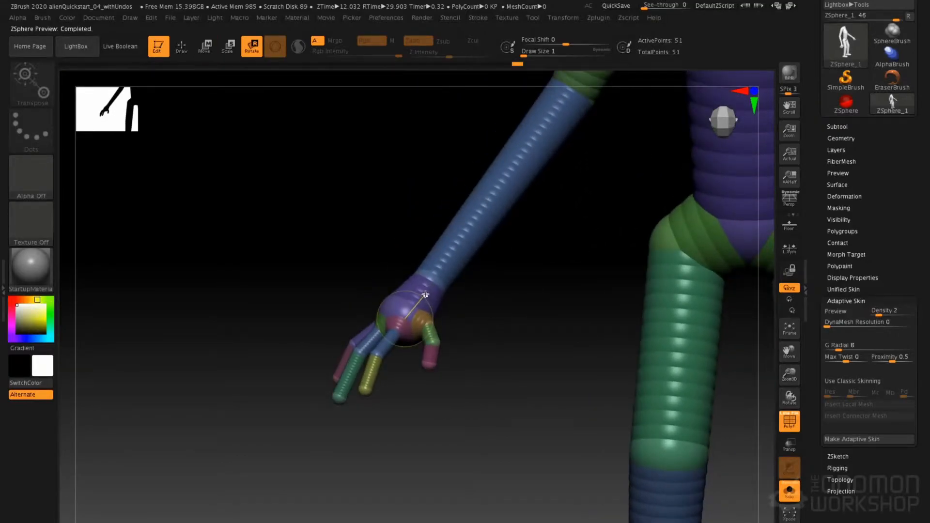
{"action": "left_click_drag", "start_coordinate": [435, 277], "coordinate": [383, 172]}
{"action": "key", "text": "f"}
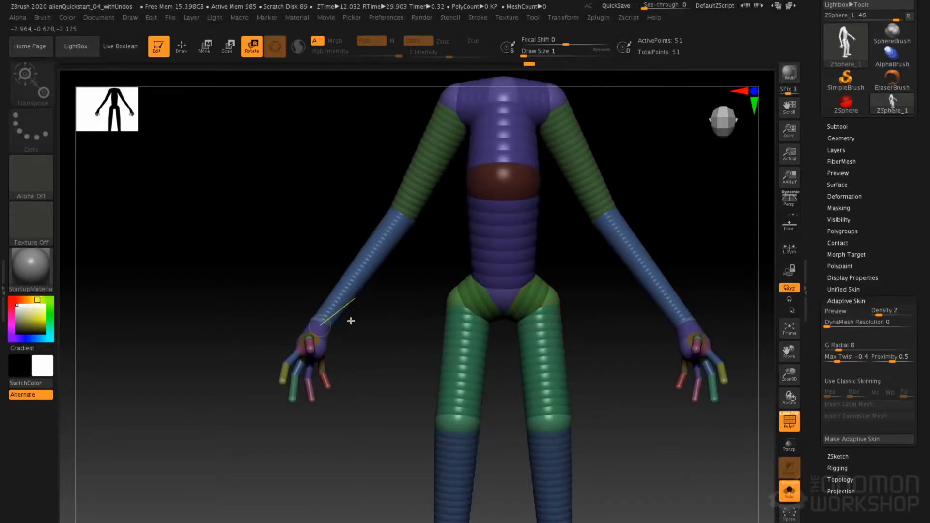
{"action": "left_click_drag", "start_coordinate": [371, 304], "coordinate": [393, 300], "text": "alt"}
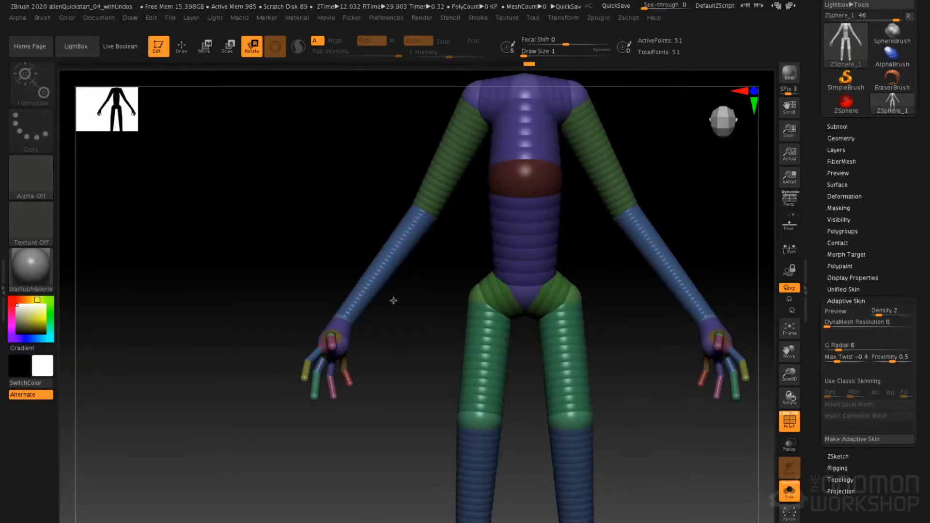
{"action": "left_click_drag", "start_coordinate": [252, 357], "coordinate": [275, 384], "text": "alt"}
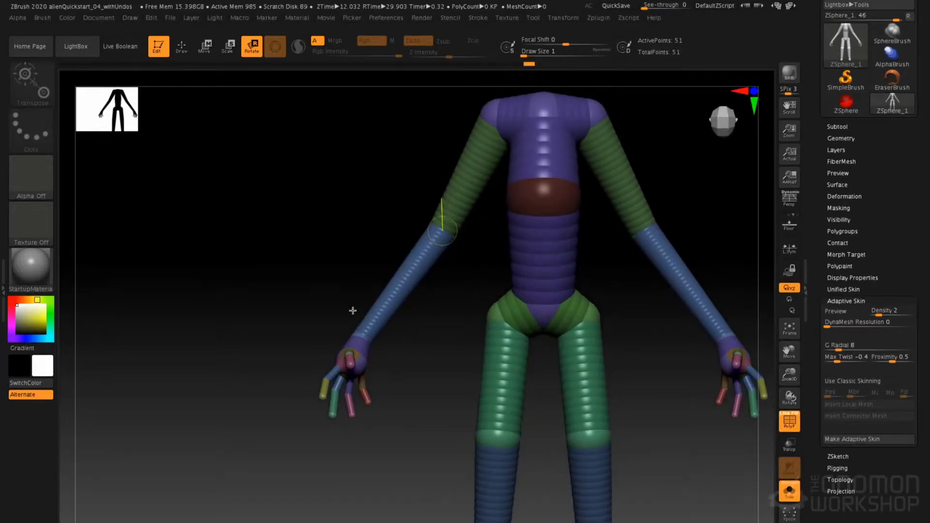
Refine the wrist rotation so the thumbs turn slightly toward the body, undoing one unwanted rotation
{"action": "left_click_drag", "start_coordinate": [353, 311], "coordinate": [337, 250], "text": "alt"}
{"action": "left_click_drag", "start_coordinate": [356, 185], "coordinate": [338, 314]}
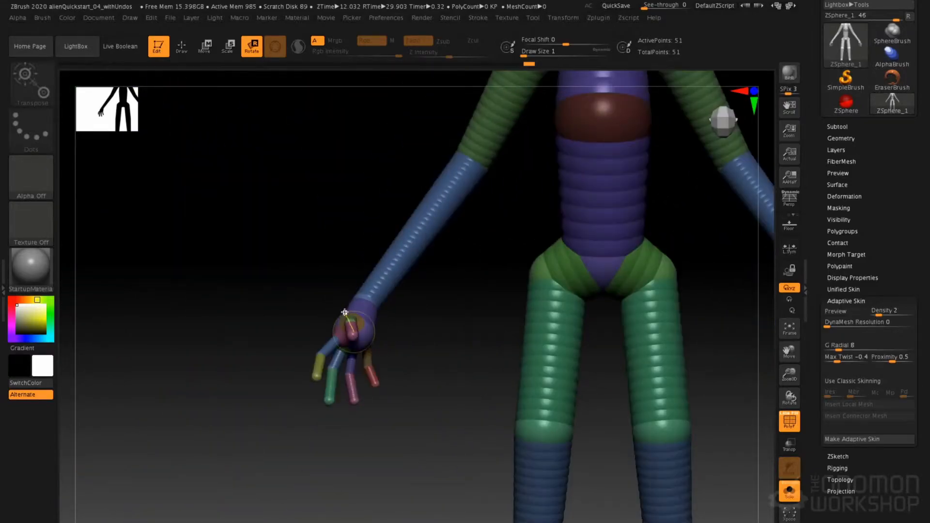
{"action": "left_click_drag", "start_coordinate": [343, 249], "coordinate": [362, 319], "text": "alt"}
{"action": "left_click_drag", "start_coordinate": [317, 271], "coordinate": [412, 272]}
{"action": "left_click_drag", "start_coordinate": [364, 316], "coordinate": [306, 237]}
{"action": "key", "text": "ctrl+z"}
{"action": "left_click_drag", "start_coordinate": [370, 252], "coordinate": [364, 190], "text": "alt"}
{"action": "left_click_drag", "start_coordinate": [383, 214], "coordinate": [356, 301]}
Rotate the upper arms backward from the side so the elbows sit behind the torso
{"action": "key", "text": "w"}
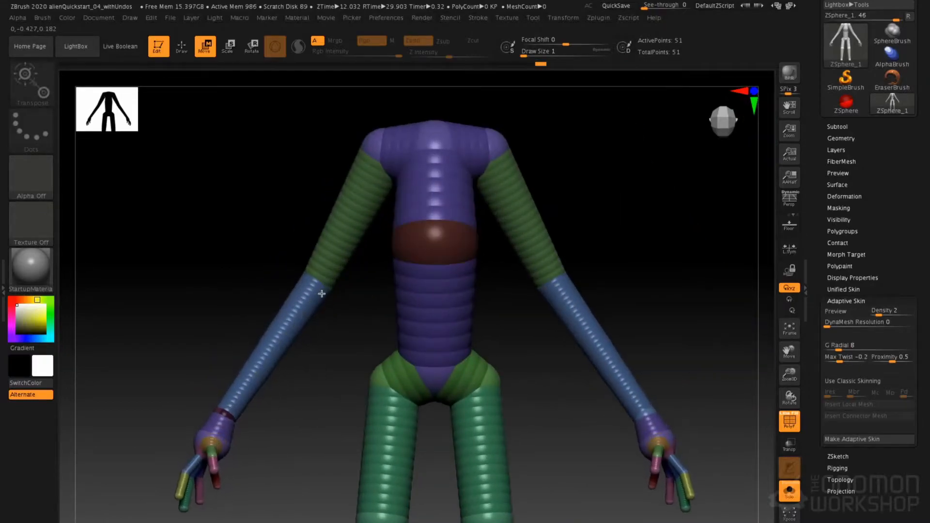
{"action": "left_click_drag", "start_coordinate": [297, 224], "coordinate": [361, 238]}
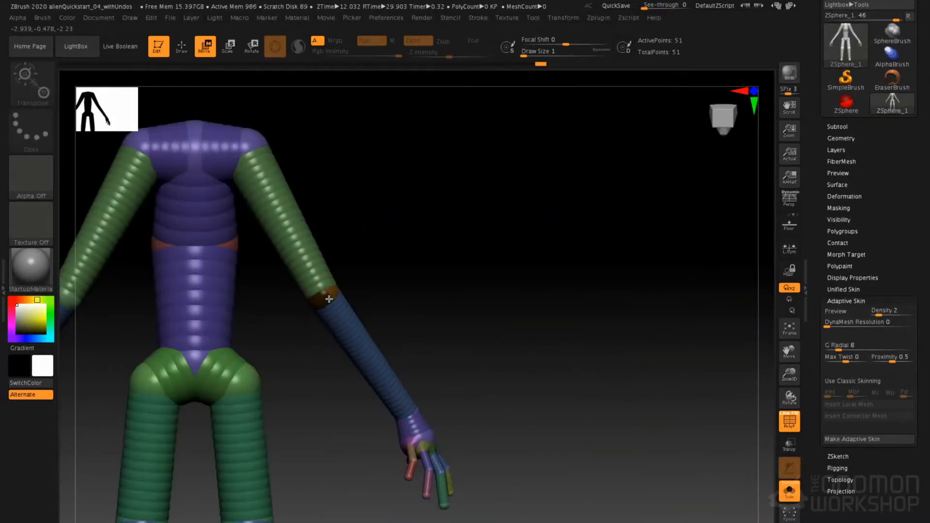
{"action": "left_click_drag", "start_coordinate": [359, 247], "coordinate": [439, 238]}
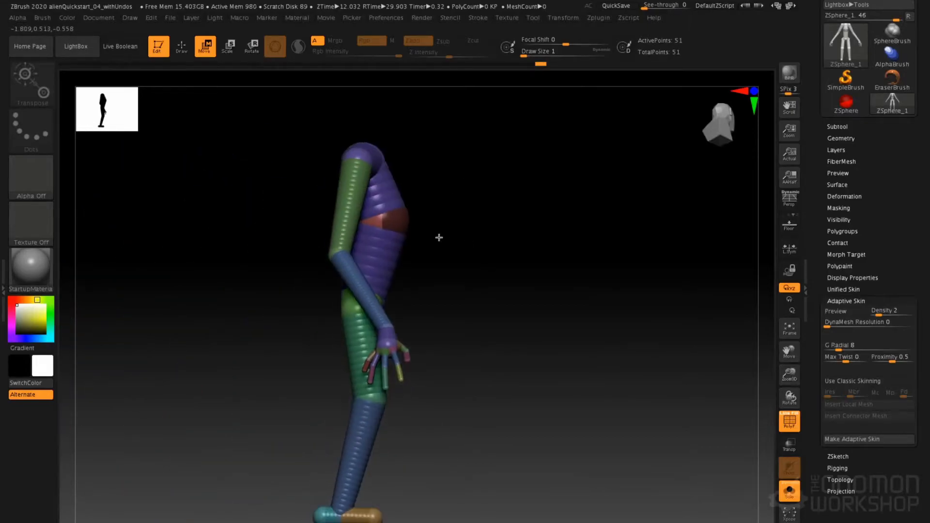
{"action": "key", "text": "r"}
{"action": "left_click_drag", "start_coordinate": [379, 258], "coordinate": [355, 201]}
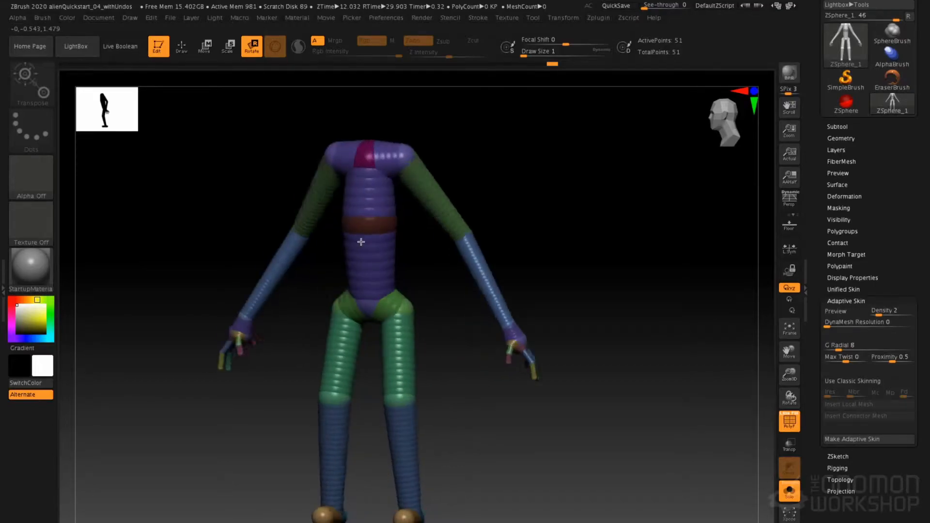
Draw a neck ZSphere on the centre of the upper chest between the shoulders and check it in the adaptive skin preview
{"action": "mouse_move", "coordinate": [431, 213]}
{"action": "left_mouse_down"}
{"action": "mouse_move", "coordinate": [521, 169]}
{"action": "mouse_move", "coordinate": [517, 205]}
{"action": "mouse_move", "coordinate": [509, 160]}
{"action": "mouse_move", "coordinate": [513, 174]}
{"action": "mouse_move", "coordinate": [498, 201]}
{"action": "left_mouse_up"}
{"action": "key", "text": "q"}
{"action": "left_click_drag", "start_coordinate": [432, 201], "coordinate": [448, 226]}
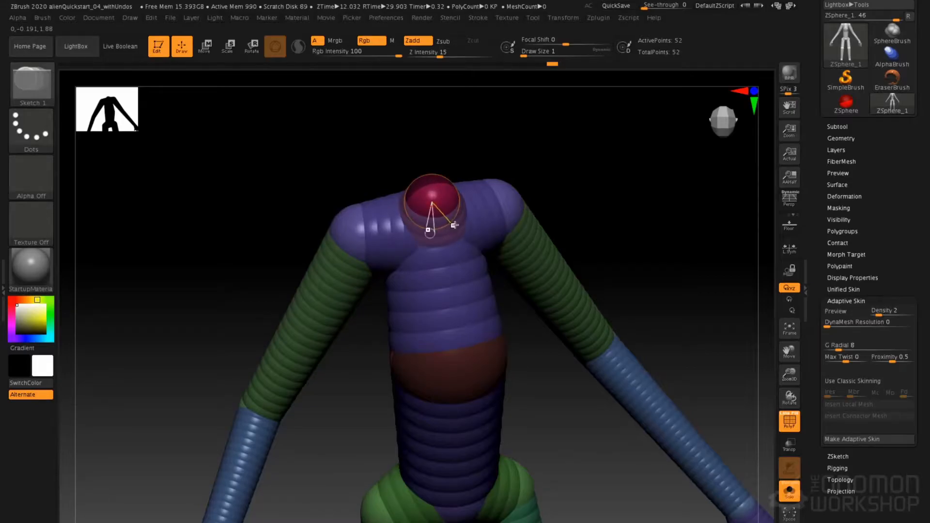
{"action": "key", "text": "a"}
{"action": "mouse_move", "coordinate": [454, 225]}
{"action": "right_mouse_down"}
{"action": "mouse_move", "coordinate": [490, 225]}
{"action": "mouse_move", "coordinate": [432, 231]}
{"action": "mouse_move", "coordinate": [456, 231]}
{"action": "right_mouse_up"}
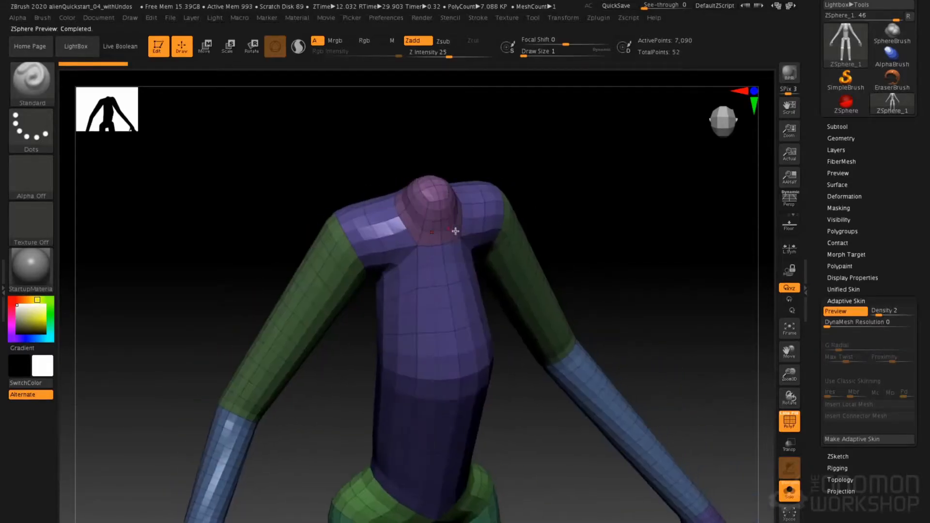
{"action": "key", "text": "a"}
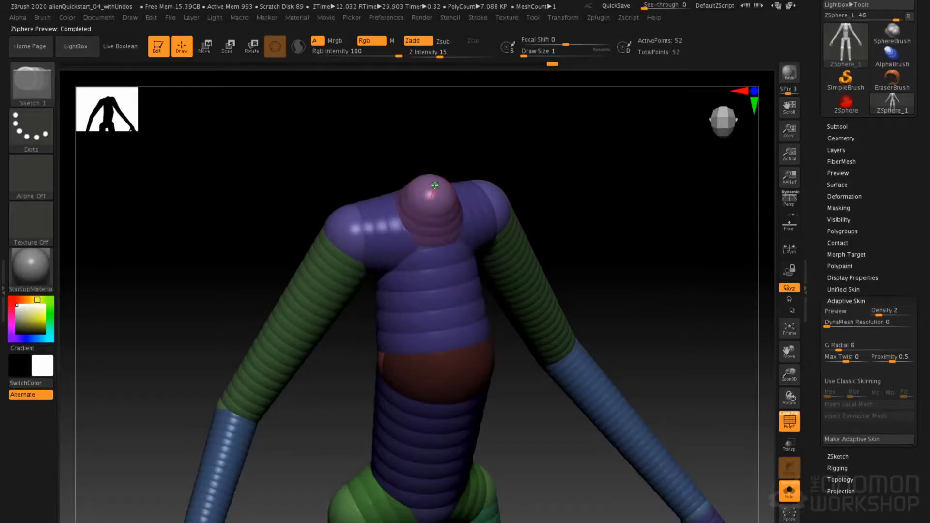
Add another ZSphere on top of the neck base and move it upward to extend the neck
{"action": "left_click_drag", "start_coordinate": [438, 189], "coordinate": [506, 188]}
{"action": "key", "text": "w"}
{"action": "left_click_drag", "start_coordinate": [434, 176], "coordinate": [429, 127]}
{"action": "left_click_drag", "start_coordinate": [509, 145], "coordinate": [475, 151]}
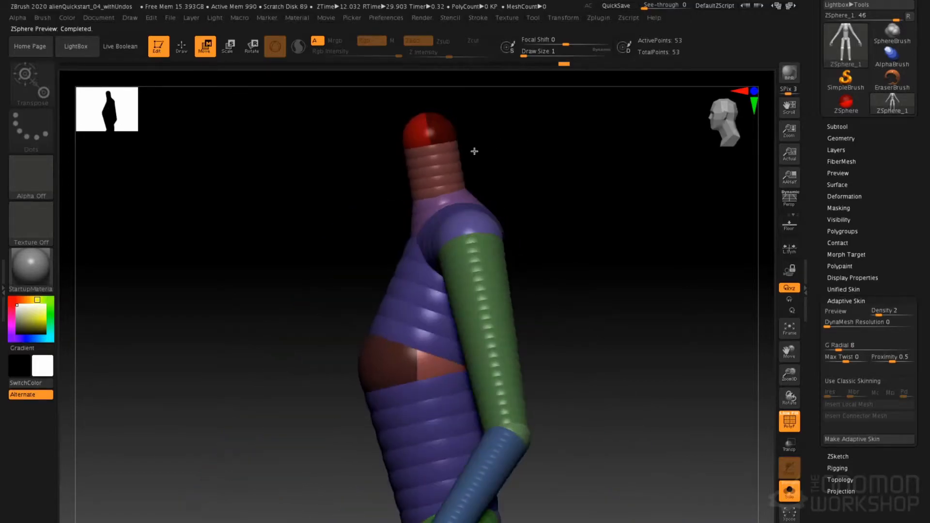
Reposition the neck base and upper neck ZSpheres in side view so the neck leans forward from the shoulders
{"action": "left_click_drag", "start_coordinate": [437, 194], "coordinate": [420, 201]}
{"action": "left_click_drag", "start_coordinate": [444, 144], "coordinate": [431, 144]}
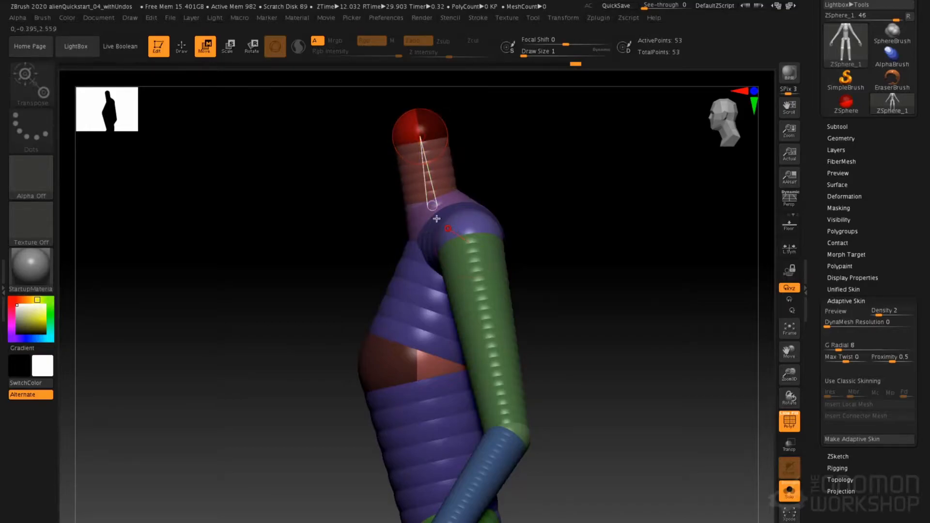
{"action": "left_click_drag", "start_coordinate": [427, 213], "coordinate": [454, 209]}
{"action": "left_click_drag", "start_coordinate": [451, 159], "coordinate": [454, 158]}
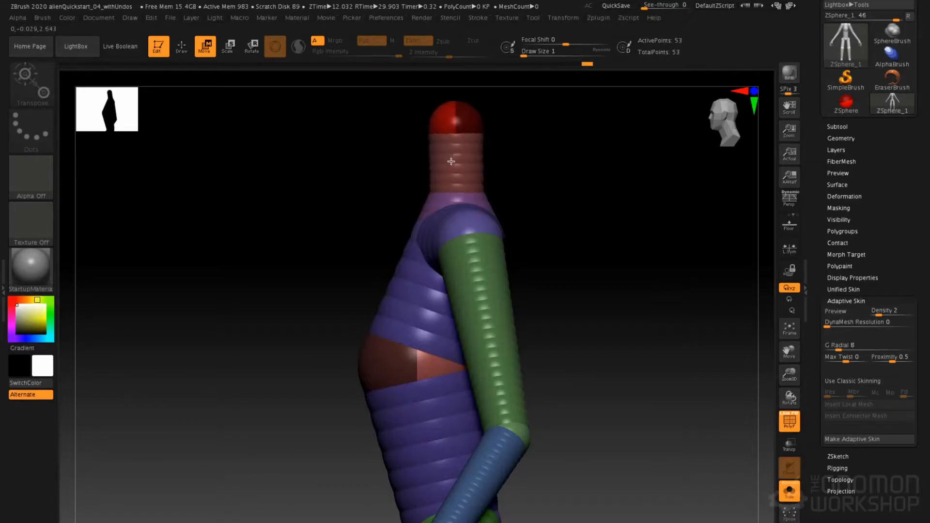
{"action": "left_click_drag", "start_coordinate": [450, 199], "coordinate": [427, 207]}
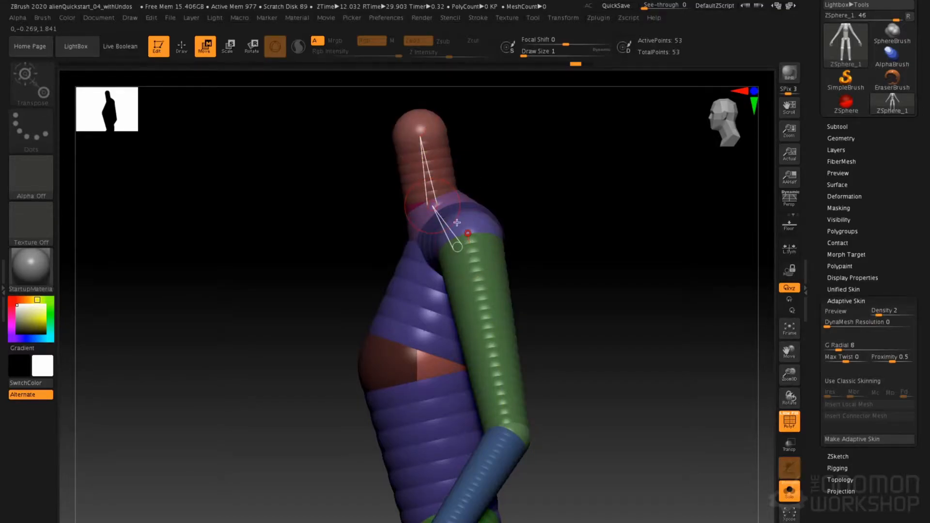
Review the neck and shoulders in the adaptive skin preview and return to the ZSphere view
{"action": "left_click_drag", "start_coordinate": [399, 254], "coordinate": [407, 275], "text": "alt"}
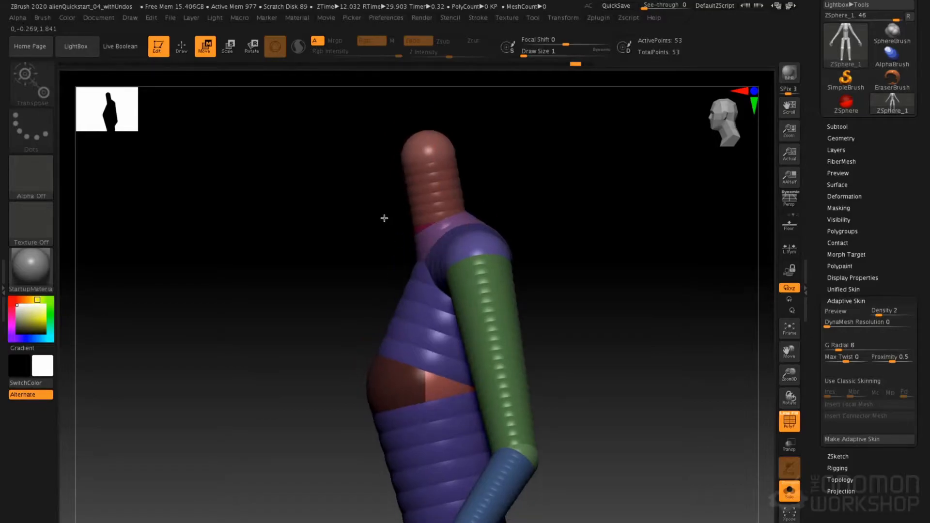
{"action": "key", "text": "a"}
{"action": "left_click_drag", "start_coordinate": [359, 257], "coordinate": [401, 225]}
{"action": "key", "text": "a"}
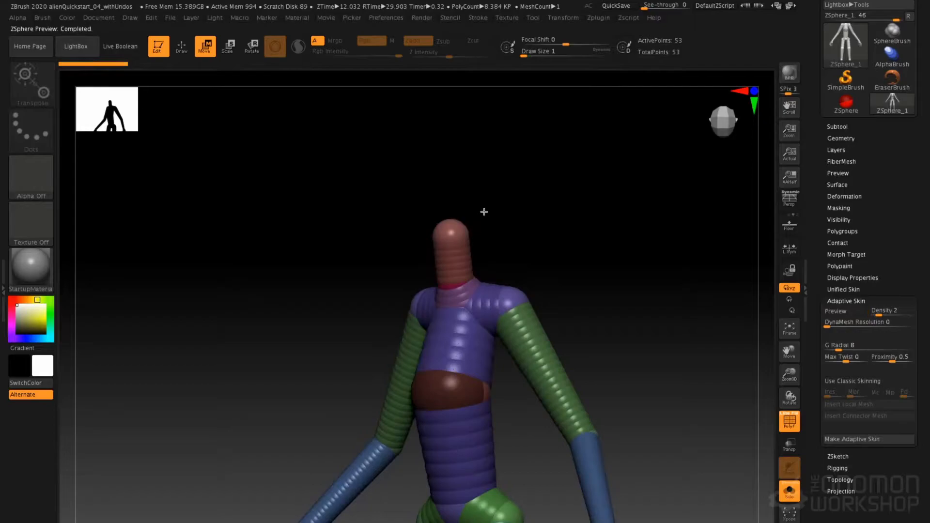
Draw a large head ZSphere centred on top of the neck and check it in the adaptive skin preview
{"action": "key", "text": "q"}
{"action": "mouse_move", "coordinate": [533, 155]}
{"action": "left_mouse_down"}
{"action": "mouse_move", "coordinate": [526, 188]}
{"action": "mouse_move", "coordinate": [473, 264]}
{"action": "mouse_move", "coordinate": [511, 301]}
{"action": "left_mouse_up"}
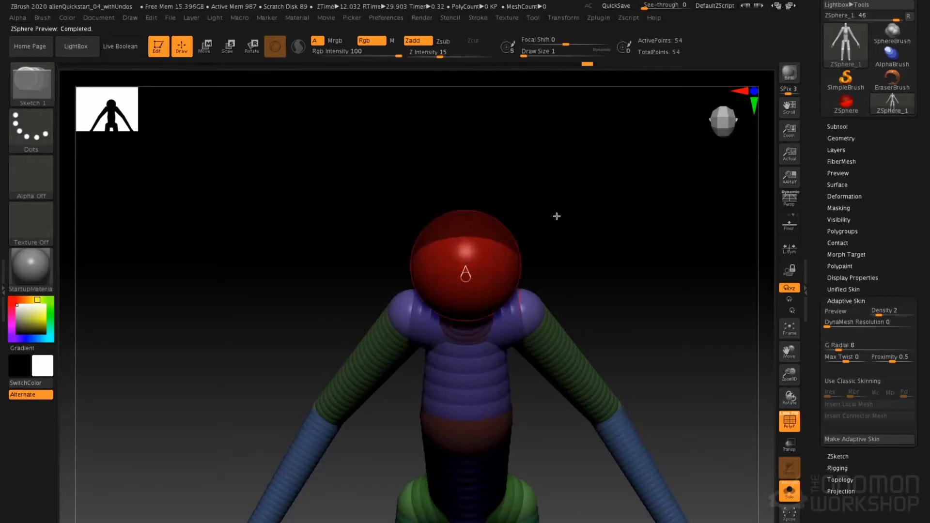
{"action": "left_click_drag", "start_coordinate": [547, 237], "coordinate": [560, 163]}
{"action": "key", "text": "a"}
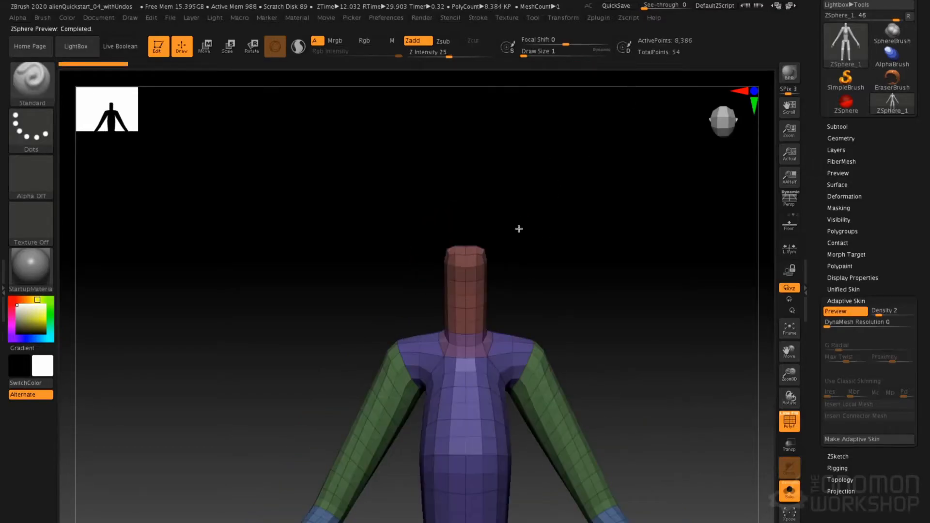
{"action": "mouse_move", "coordinate": [525, 258]}
{"action": "left_mouse_down"}
{"action": "mouse_move", "coordinate": [571, 220]}
{"action": "mouse_move", "coordinate": [458, 245]}
{"action": "left_mouse_up"}
{"action": "key", "text": "a"}
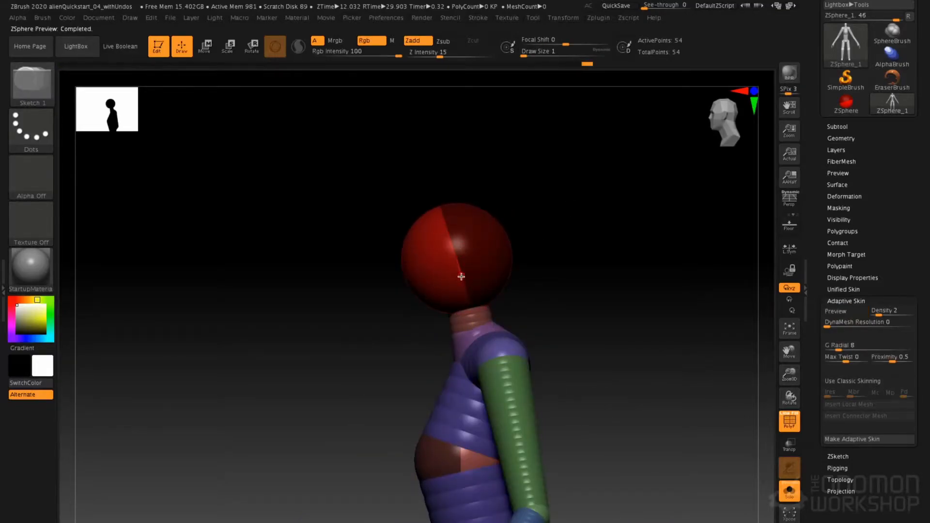
Move the head ZSphere up and forward off the neck in side view and check the resulting adaptive skin
{"action": "key", "text": "w"}
{"action": "left_click_drag", "start_coordinate": [469, 269], "coordinate": [462, 252]}
{"action": "left_click_drag", "start_coordinate": [535, 255], "coordinate": [532, 289], "text": "alt"}
{"action": "key", "text": "a"}
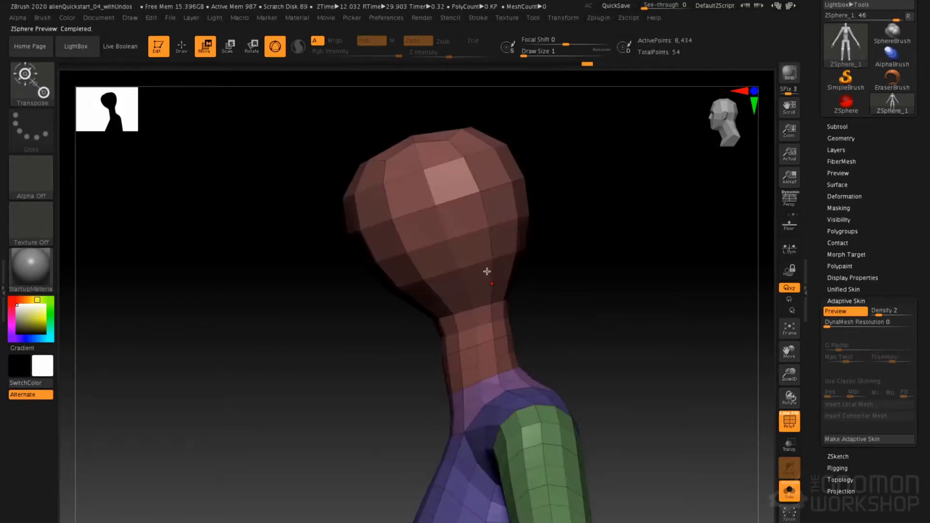
{"action": "left_click_drag", "start_coordinate": [386, 260], "coordinate": [427, 259]}
{"action": "key", "text": "a"}
Nudge the head ZSphere further up and forward, and check the full figure from the front in the adaptive skin preview
{"action": "mouse_move", "coordinate": [490, 266]}
{"action": "left_mouse_down"}
{"action": "mouse_move", "coordinate": [476, 266]}
{"action": "mouse_move", "coordinate": [472, 249]}
{"action": "left_mouse_up"}
{"action": "key", "text": "q"}
{"action": "left_click_drag", "start_coordinate": [516, 282], "coordinate": [544, 202], "text": "alt"}
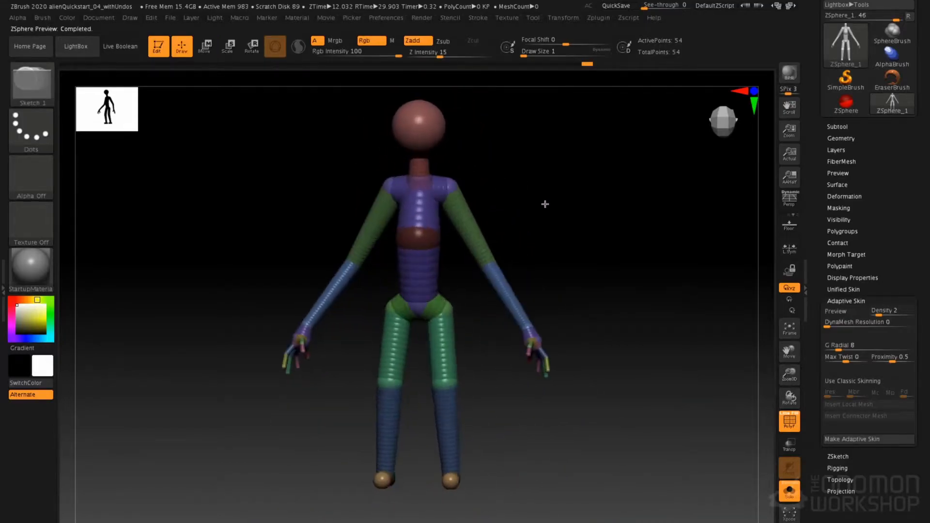
{"action": "key", "text": "a"}
{"action": "left_click_drag", "start_coordinate": [379, 123], "coordinate": [409, 201], "text": "alt"}
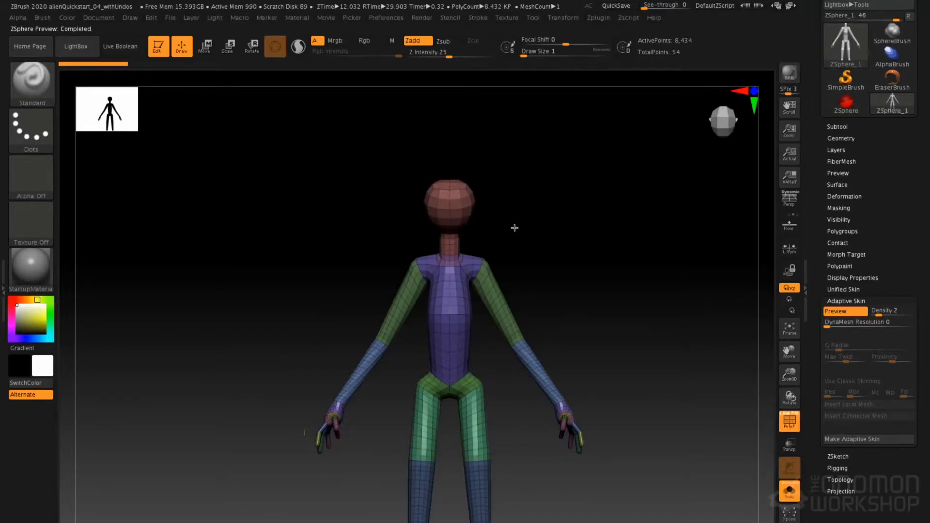
{"action": "left_click_drag", "start_coordinate": [495, 190], "coordinate": [515, 257], "text": "alt"}
Draw symmetrical eye ZSpheres, a central mouth ZSphere and a pair of ear ZSpheres on the head
{"action": "key", "text": "a"}
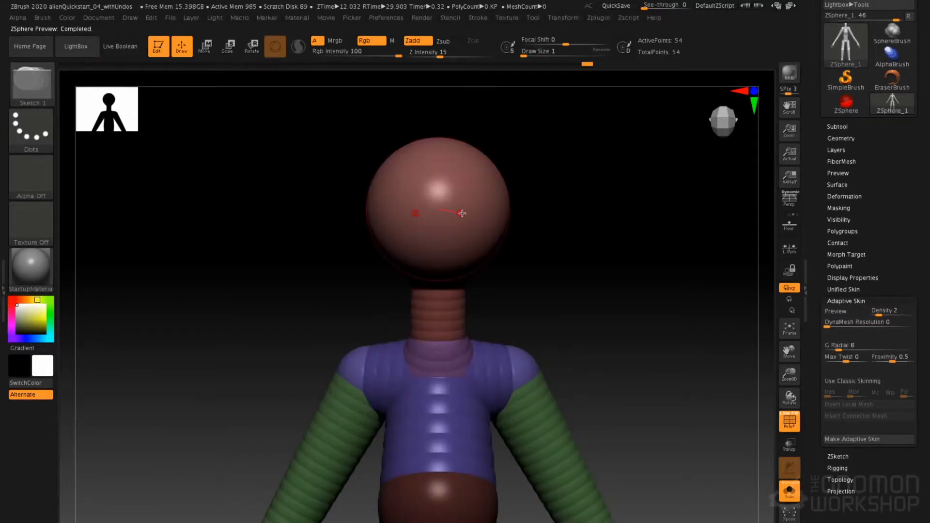
{"action": "left_click_drag", "start_coordinate": [467, 208], "coordinate": [439, 237]}
{"action": "left_click_drag", "start_coordinate": [568, 238], "coordinate": [567, 238]}
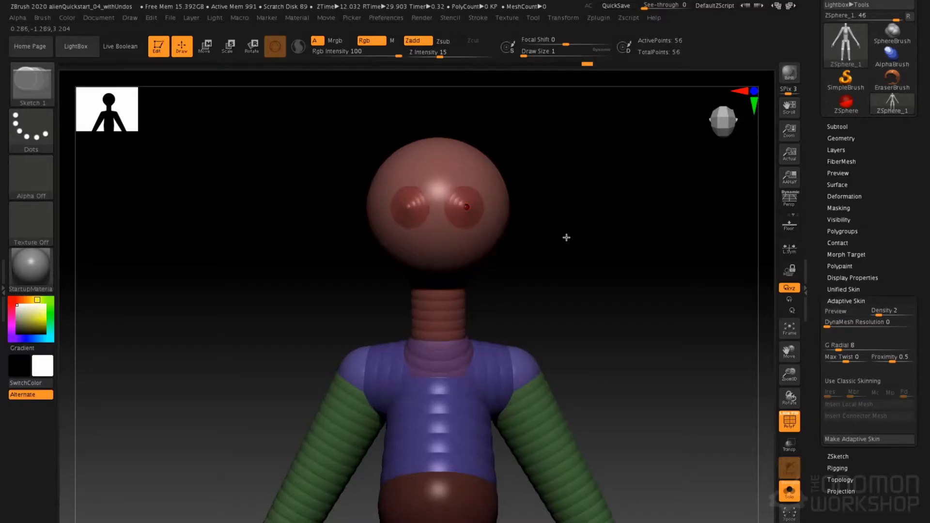
{"action": "left_click_drag", "start_coordinate": [438, 247], "coordinate": [444, 253]}
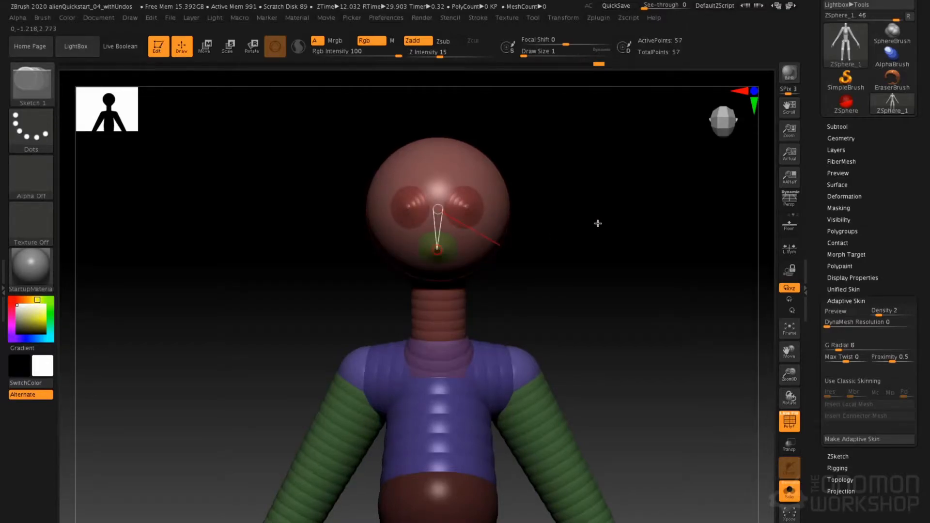
{"action": "left_click_drag", "start_coordinate": [597, 229], "coordinate": [487, 201]}
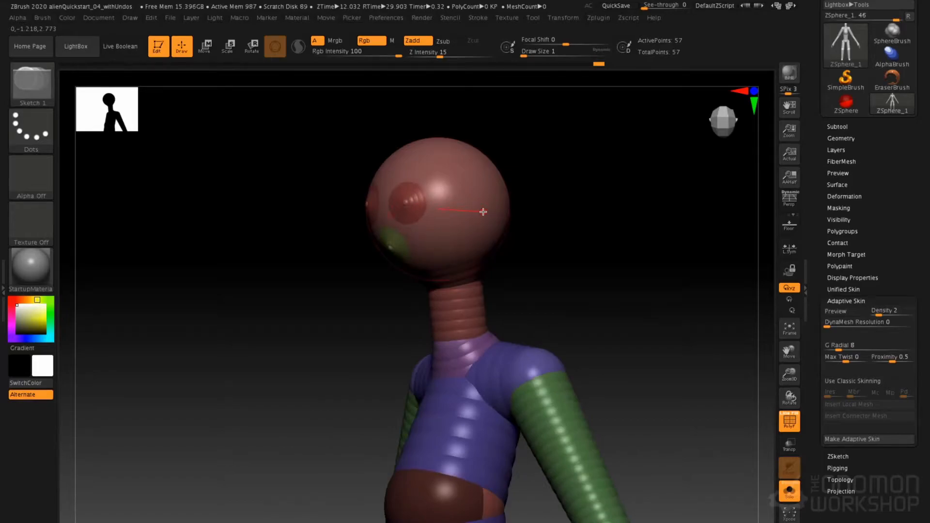
{"action": "left_click_drag", "start_coordinate": [561, 183], "coordinate": [575, 183], "text": "shift"}
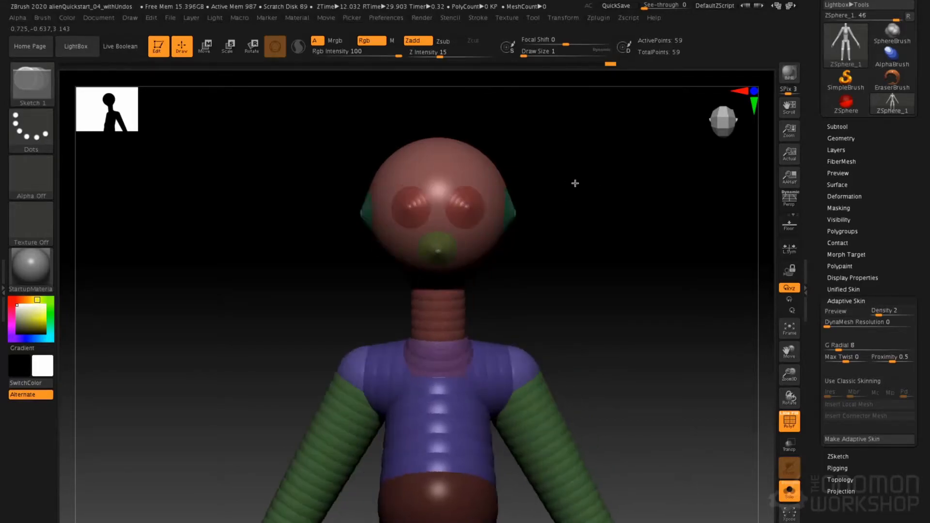
Examine the facial topology and overall body proportions in the adaptive skin preview from the front and side
{"action": "key", "text": "a"}
{"action": "left_click_drag", "start_coordinate": [394, 235], "coordinate": [473, 276]}
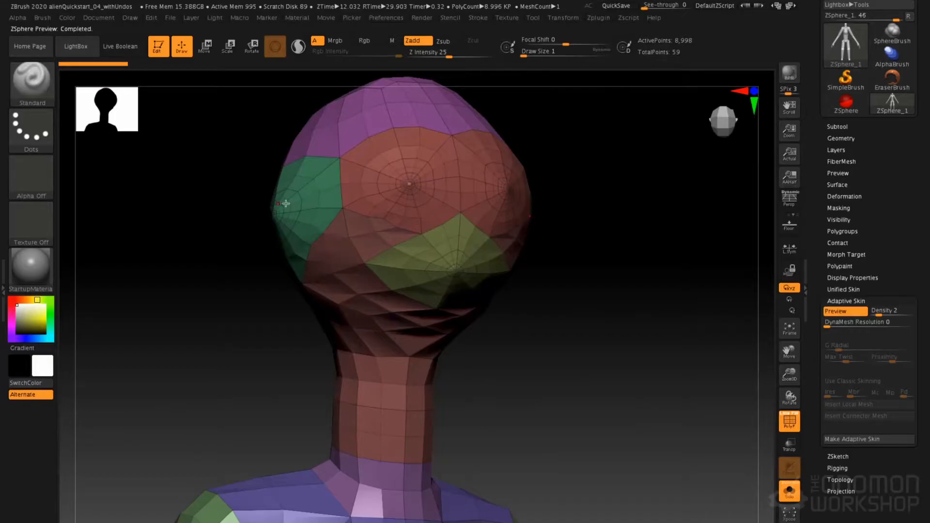
{"action": "left_click_drag", "start_coordinate": [520, 237], "coordinate": [518, 215]}
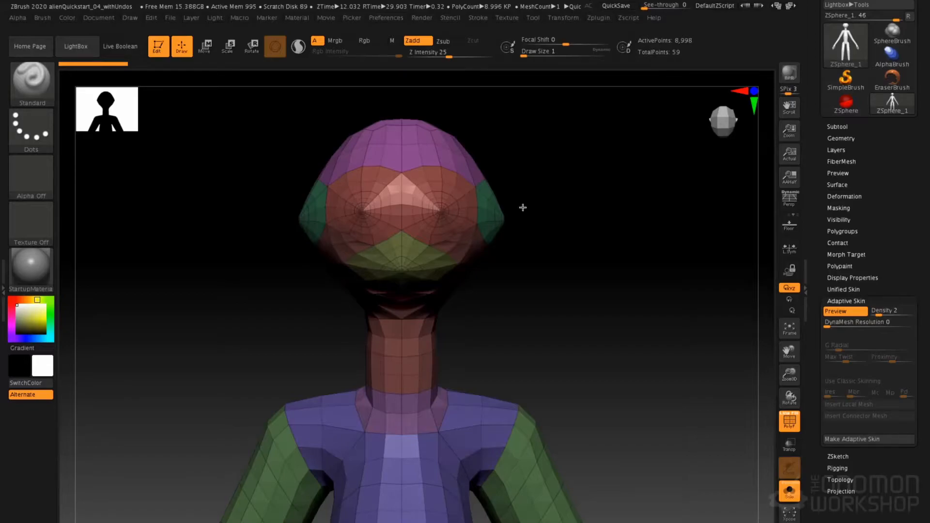
{"action": "left_click_drag", "start_coordinate": [545, 293], "coordinate": [578, 275], "text": "alt"}
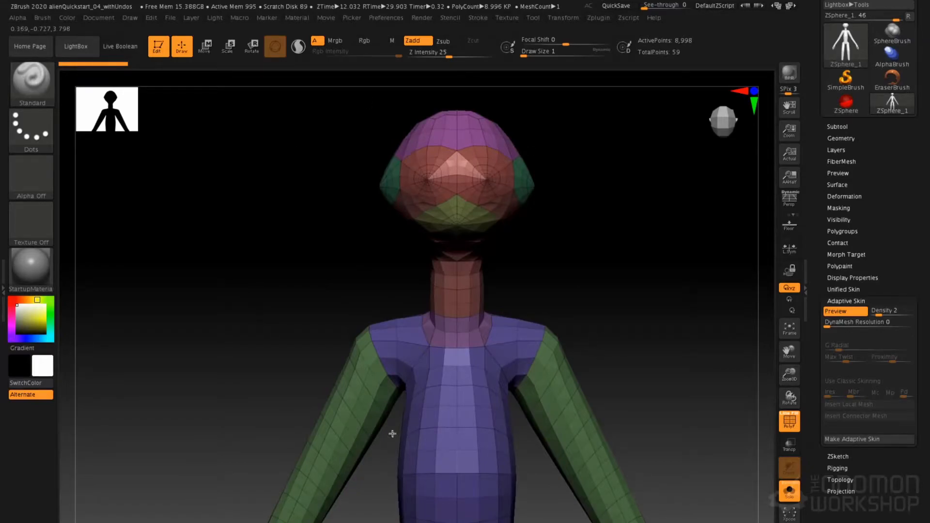
{"action": "mouse_move", "coordinate": [570, 219]}
{"action": "left_mouse_down"}
{"action": "mouse_move", "coordinate": [585, 272]}
{"action": "mouse_move", "coordinate": [557, 270]}
{"action": "mouse_move", "coordinate": [571, 241]}
{"action": "mouse_move", "coordinate": [561, 255]}
{"action": "mouse_move", "coordinate": [550, 229]}
{"action": "mouse_move", "coordinate": [581, 226]}
{"action": "left_mouse_up"}
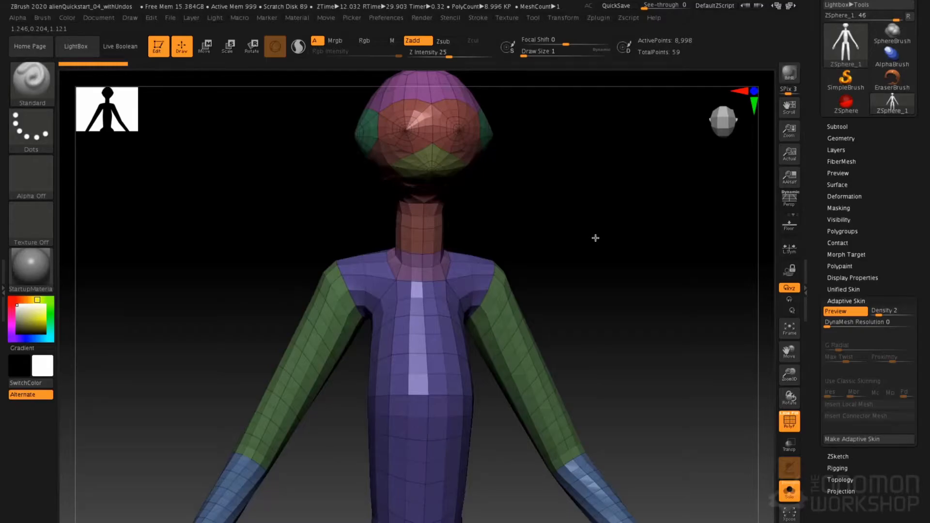
{"action": "left_click_drag", "start_coordinate": [561, 216], "coordinate": [559, 248]}
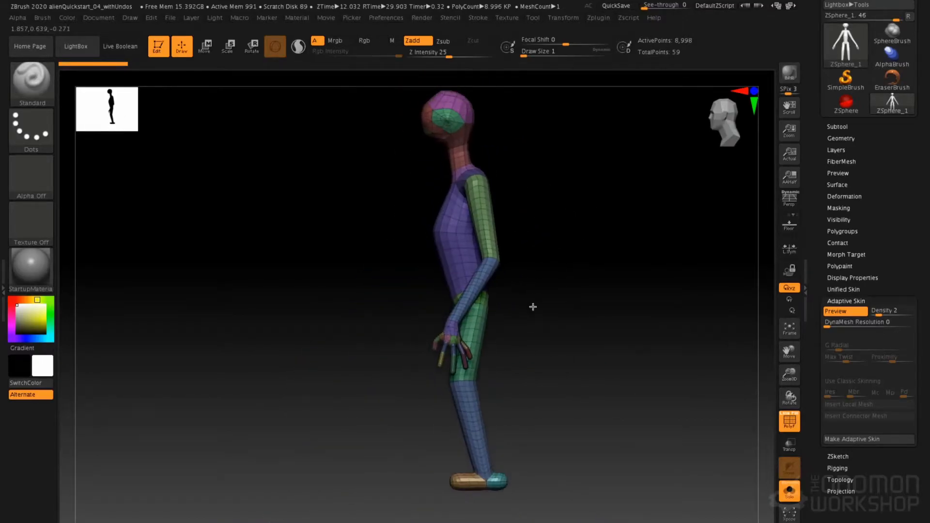
Lengthen the legs in side view by moving the knees, lower legs and feet downward
{"action": "key", "text": "a"}
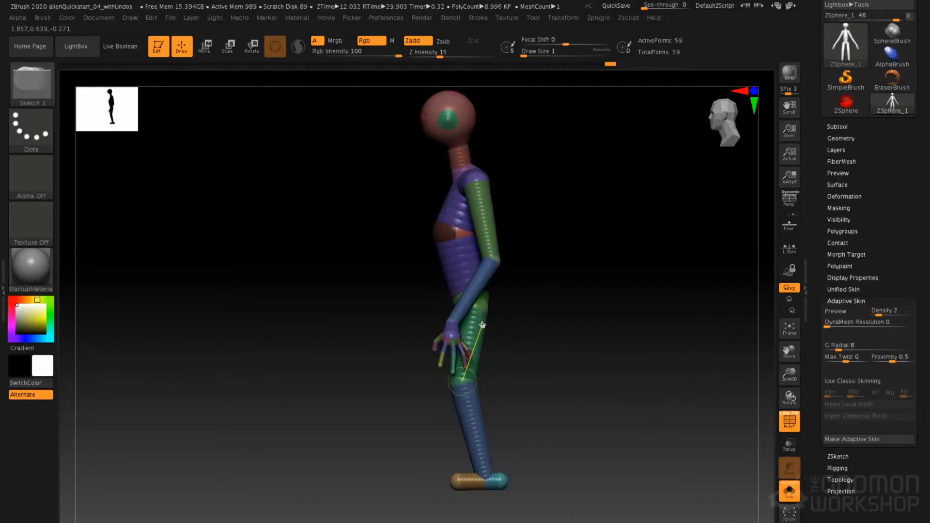
{"action": "key", "text": "w"}
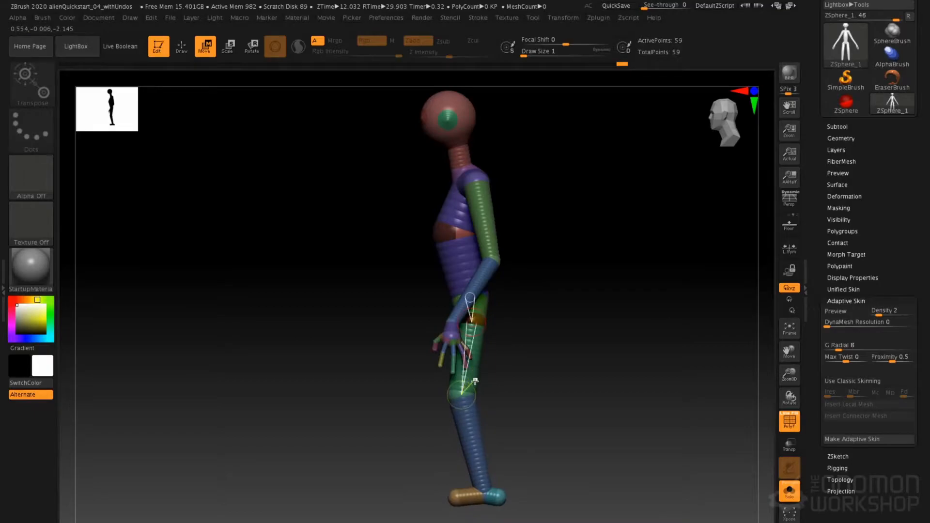
{"action": "key", "text": "ctrl+z"}
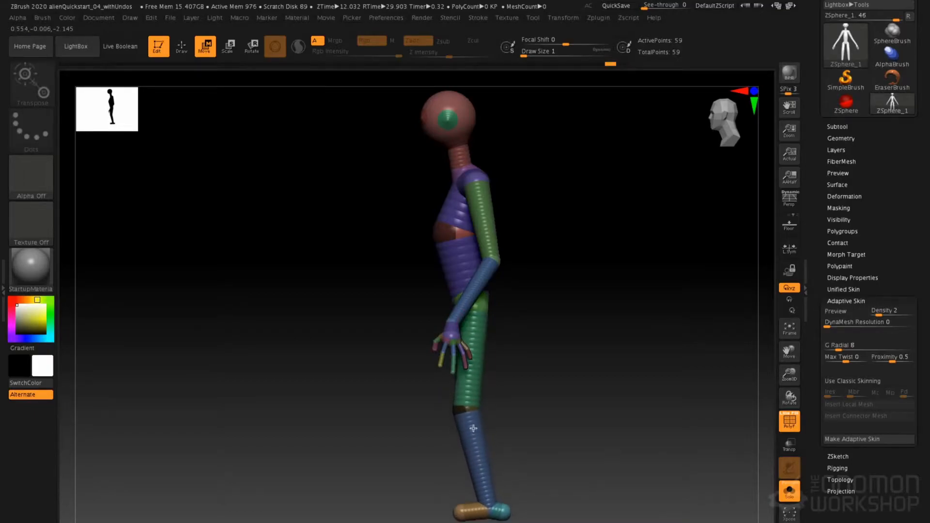
{"action": "left_click_drag", "start_coordinate": [474, 428], "coordinate": [474, 458]}
{"action": "left_click_drag", "start_coordinate": [479, 498], "coordinate": [481, 497]}
{"action": "left_click_drag", "start_coordinate": [492, 458], "coordinate": [490, 370], "text": "alt"}
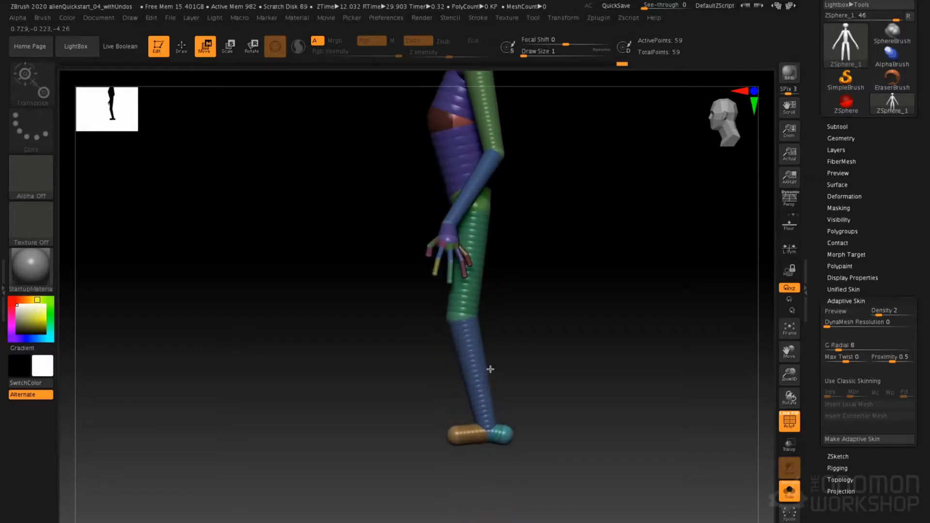
{"action": "left_click_drag", "start_coordinate": [471, 439], "coordinate": [475, 468]}
Adjust the heel and front foot ZSpheres from the opposite side view to refine the foot's placement
{"action": "left_click_drag", "start_coordinate": [434, 418], "coordinate": [465, 298], "text": "alt"}
{"action": "left_click_drag", "start_coordinate": [484, 209], "coordinate": [515, 291], "text": "alt"}
{"action": "left_click_drag", "start_coordinate": [484, 390], "coordinate": [493, 320], "text": "alt"}
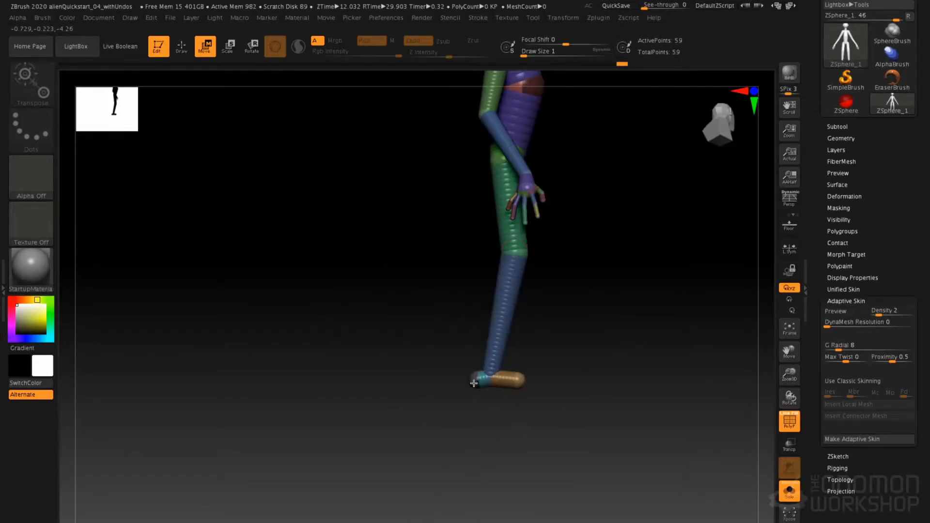
{"action": "left_click_drag", "start_coordinate": [478, 356], "coordinate": [474, 394], "text": "alt"}
{"action": "left_click_drag", "start_coordinate": [529, 379], "coordinate": [531, 371]}
{"action": "mouse_move", "coordinate": [544, 338]}
{"action": "left_mouse_down", "text": "alt"}
{"action": "mouse_move", "coordinate": [606, 312]}
{"action": "mouse_move", "coordinate": [578, 291]}
{"action": "left_mouse_up", "text": "alt"}
Draw a big toe ZSphere on the inner front of the foot and pull its tip forward
{"action": "key", "text": "q"}
{"action": "mouse_move", "coordinate": [603, 326]}
{"action": "left_mouse_down"}
{"action": "mouse_move", "coordinate": [546, 383]}
{"action": "mouse_move", "coordinate": [568, 411]}
{"action": "mouse_move", "coordinate": [580, 409]}
{"action": "left_mouse_up"}
{"action": "left_click", "coordinate": [525, 410]}
{"action": "key", "text": "a"}
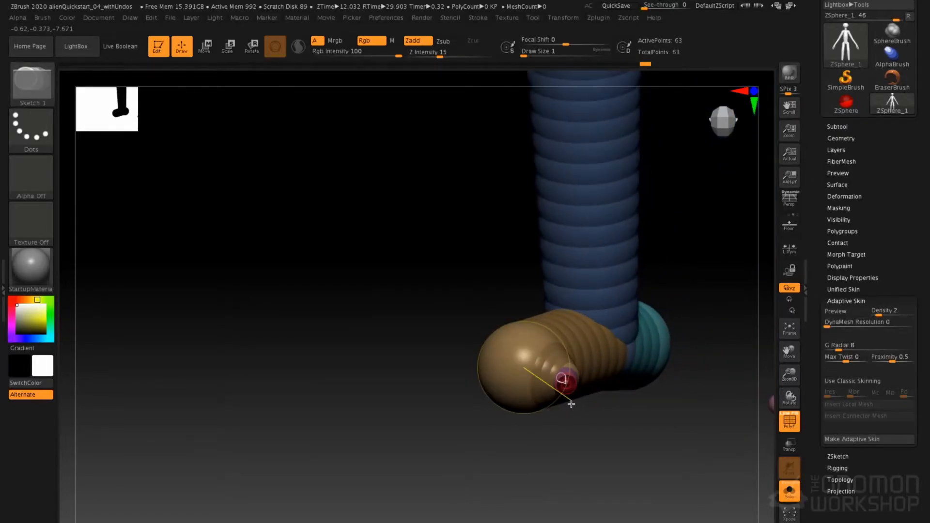
{"action": "key", "text": "w"}
{"action": "mouse_move", "coordinate": [469, 438]}
{"action": "left_mouse_down"}
{"action": "mouse_move", "coordinate": [476, 493]}
{"action": "mouse_move", "coordinate": [464, 465]}
{"action": "mouse_move", "coordinate": [513, 372]}
{"action": "mouse_move", "coordinate": [548, 341]}
{"action": "left_mouse_up"}
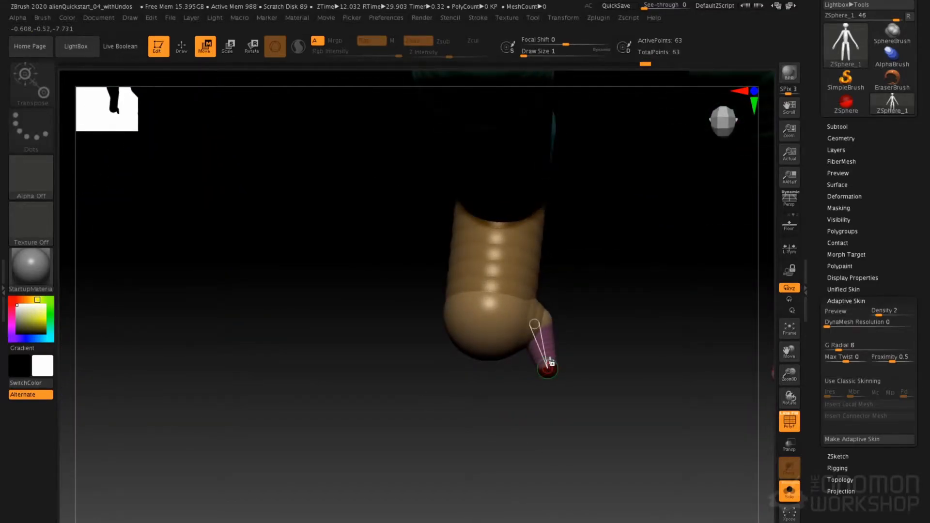
Insert a joint in the big toe, enlarge its ZSpheres and check the toe in the adaptive skin preview
{"action": "key", "text": "q"}
{"action": "key", "text": "w"}
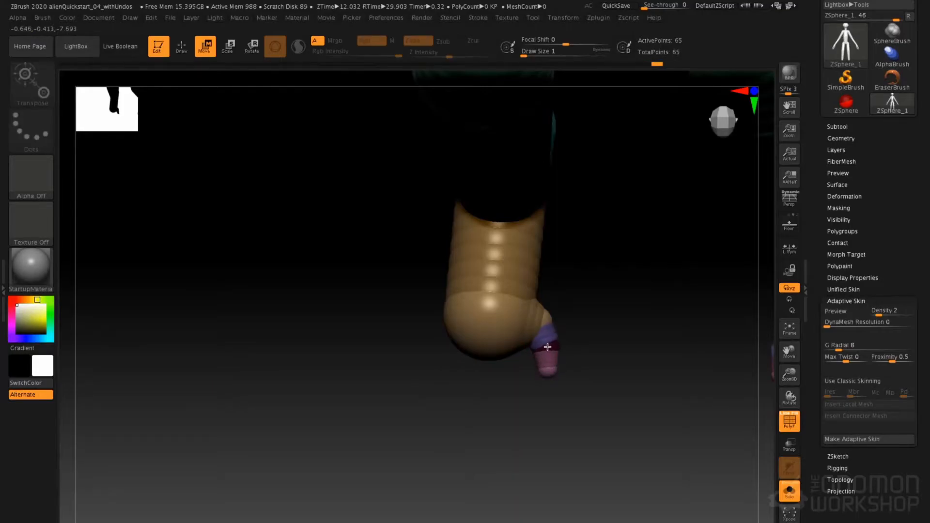
{"action": "key", "text": "e"}
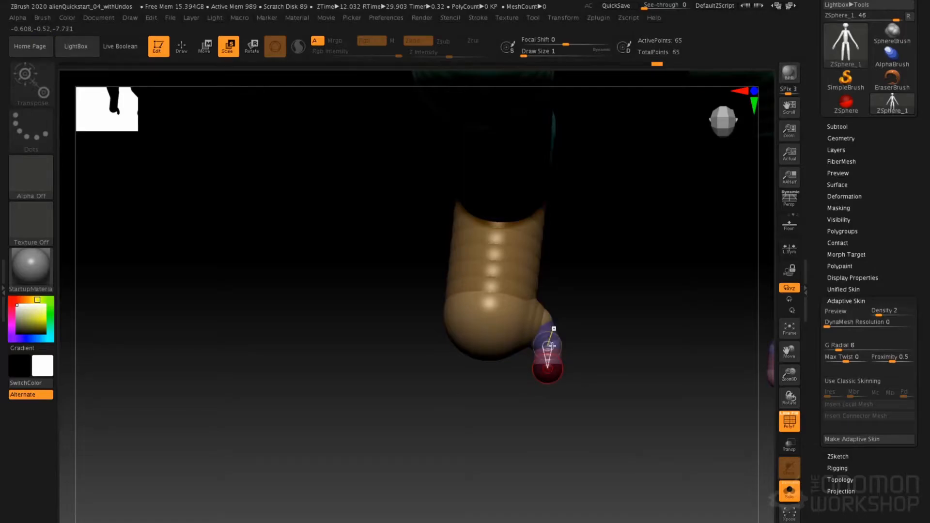
{"action": "key", "text": "a"}
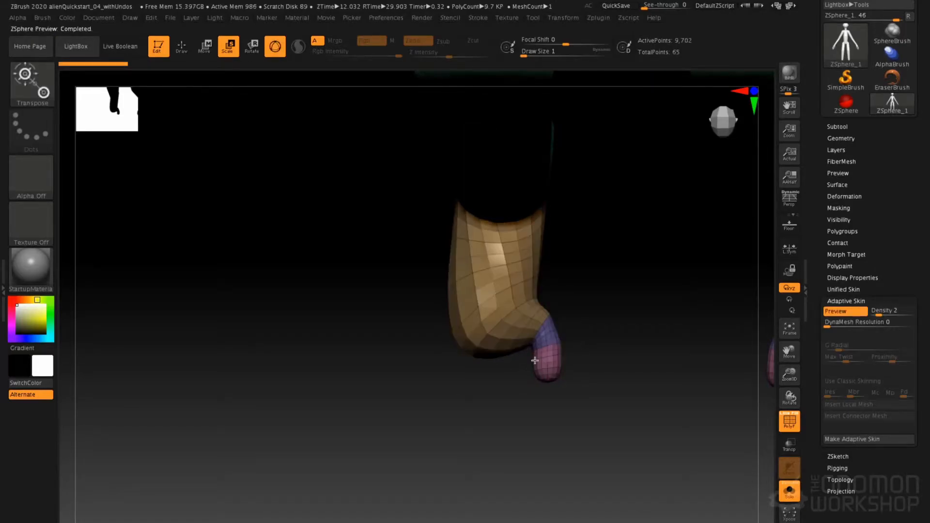
{"action": "key", "text": "a"}
Draw four small toe base ZSpheres across the front of the foot and check them in the adaptive skin preview
{"action": "mouse_move", "coordinate": [630, 165]}
{"action": "right_mouse_down", "text": "alt"}
{"action": "mouse_move", "coordinate": [511, 364]}
{"action": "mouse_move", "coordinate": [506, 465]}
{"action": "mouse_move", "coordinate": [519, 231]}
{"action": "mouse_move", "coordinate": [508, 47]}
{"action": "right_mouse_up", "text": "alt"}
{"action": "right_click_drag", "start_coordinate": [478, 325], "coordinate": [465, 193], "text": "alt"}
{"action": "mouse_move", "coordinate": [440, 352]}
{"action": "right_mouse_down"}
{"action": "mouse_move", "coordinate": [411, 356]}
{"action": "mouse_move", "coordinate": [363, 326]}
{"action": "mouse_move", "coordinate": [279, 355]}
{"action": "mouse_move", "coordinate": [310, 335]}
{"action": "right_mouse_up"}
{"action": "key", "text": "q"}
{"action": "left_click_drag", "start_coordinate": [493, 372], "coordinate": [496, 386]}
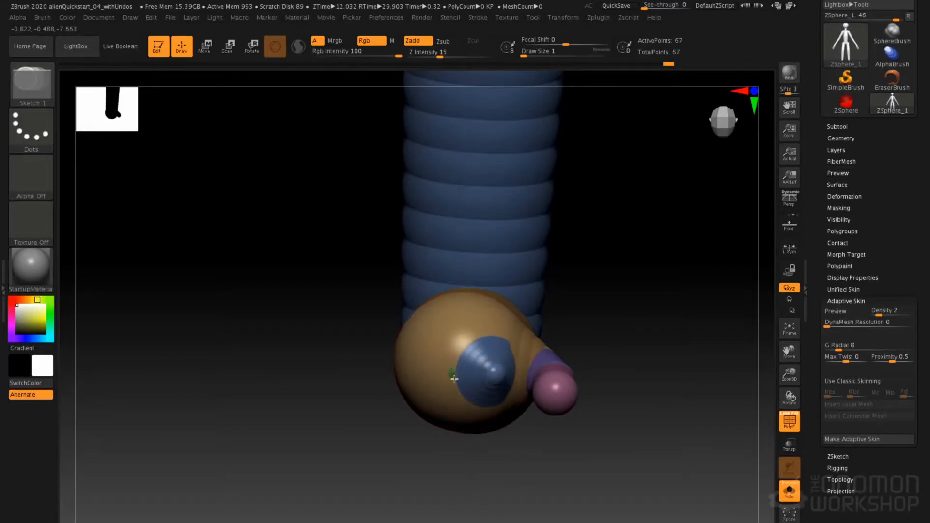
{"action": "right_click_drag", "start_coordinate": [432, 463], "coordinate": [437, 370]}
{"action": "right_click_drag", "start_coordinate": [419, 479], "coordinate": [432, 372]}
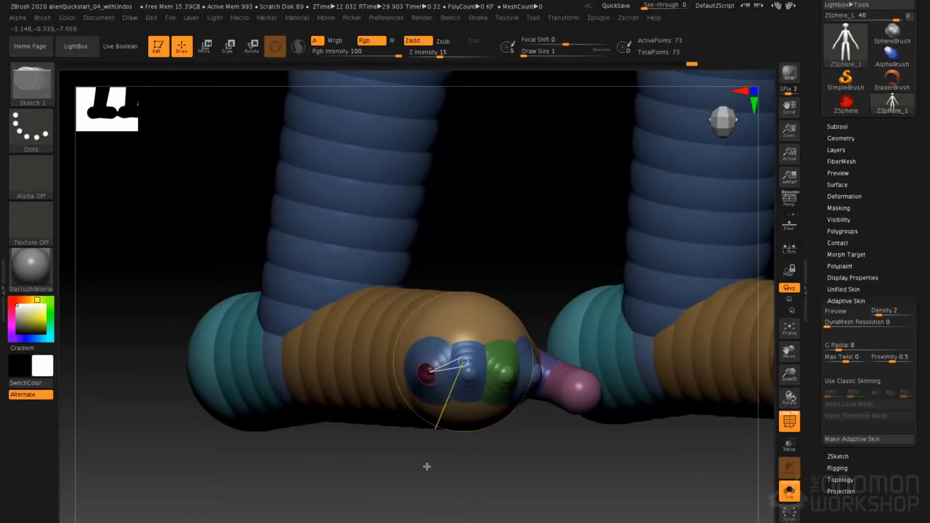
{"action": "right_click_drag", "start_coordinate": [436, 460], "coordinate": [441, 440]}
{"action": "key", "text": "a"}
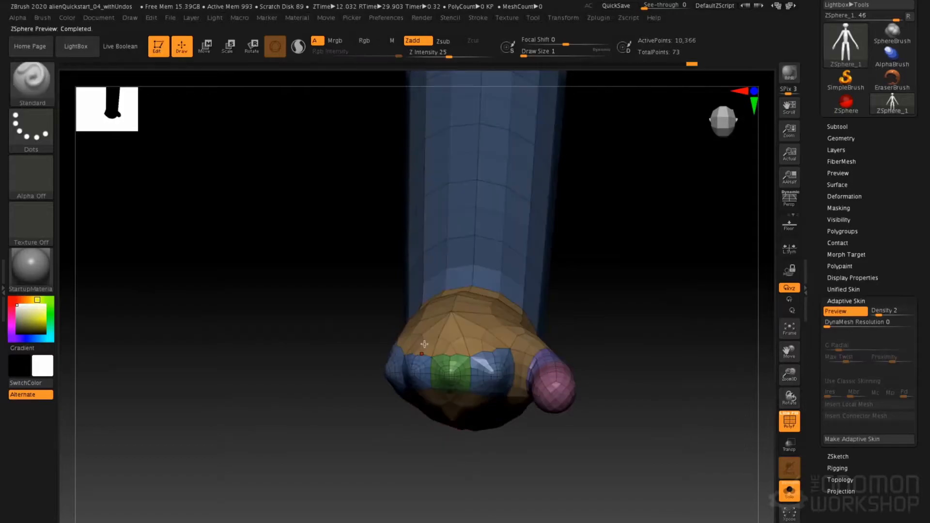
{"action": "right_click_drag", "start_coordinate": [452, 360], "coordinate": [478, 426]}
{"action": "key", "text": "a"}
Draw a second ZSphere on each of the four small toe bases to form the toe tips
{"action": "left_click", "coordinate": [498, 380]}
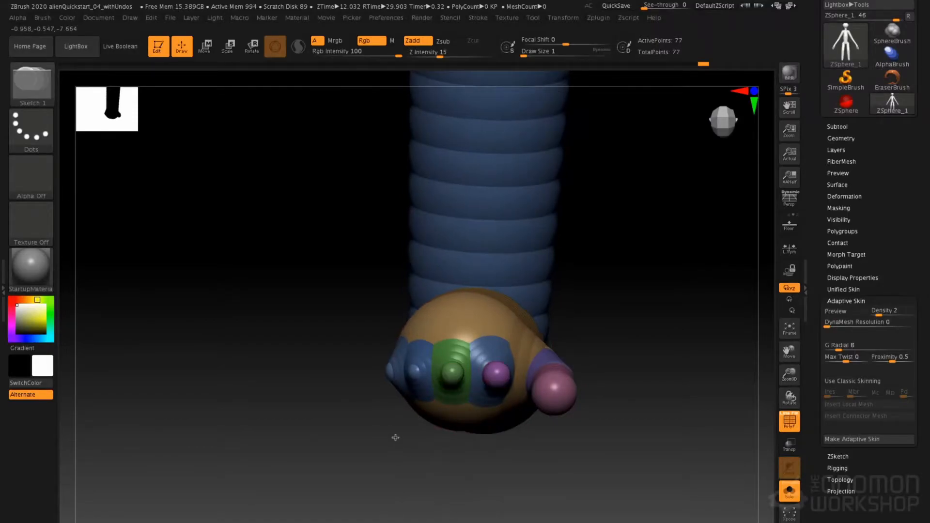
{"action": "right_click_drag", "start_coordinate": [388, 434], "coordinate": [422, 373]}
{"action": "left_click_drag", "start_coordinate": [417, 377], "coordinate": [372, 501]}
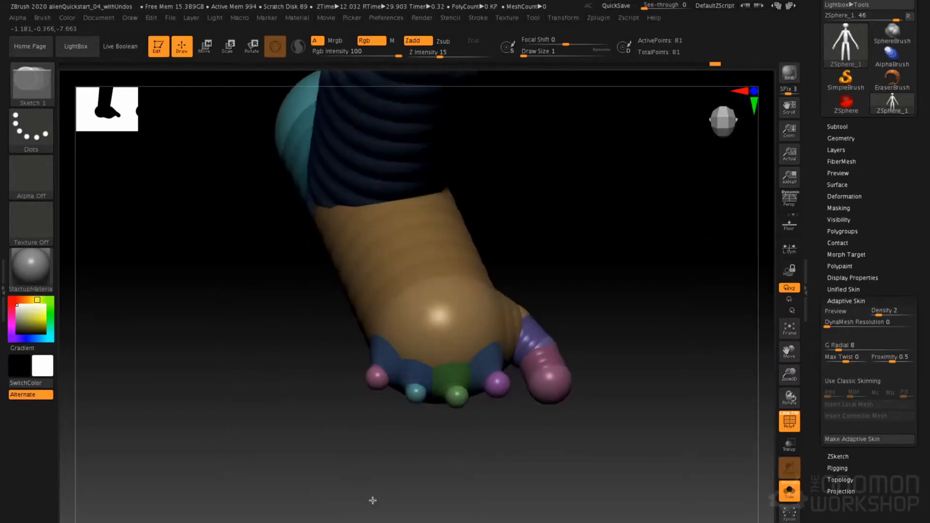
Move the four small toe tips forward to extend the toes and check the foot in the adaptive skin preview
{"action": "key", "text": "w"}
{"action": "left_click_drag", "start_coordinate": [502, 408], "coordinate": [457, 435]}
{"action": "left_click_drag", "start_coordinate": [415, 401], "coordinate": [420, 426]}
{"action": "left_click_drag", "start_coordinate": [376, 381], "coordinate": [384, 414]}
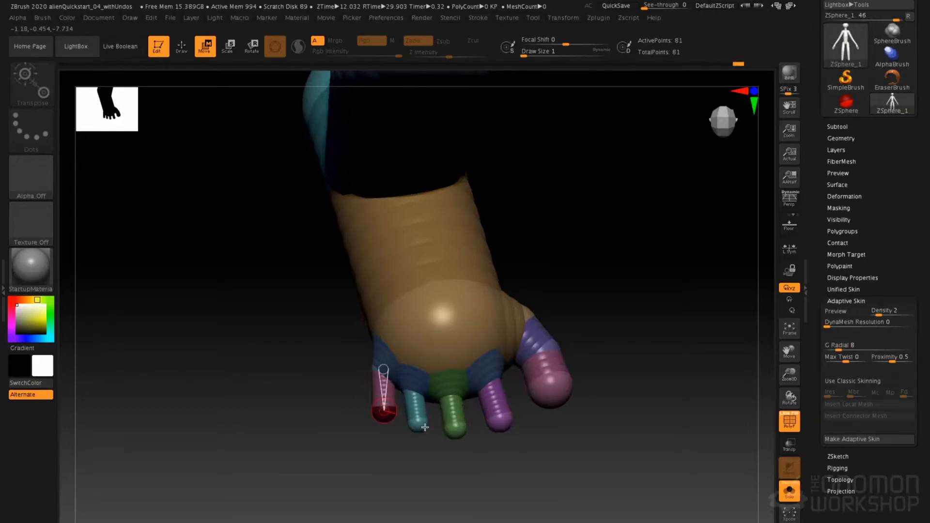
{"action": "key", "text": "a"}
{"action": "left_click_drag", "start_coordinate": [462, 432], "coordinate": [378, 381]}
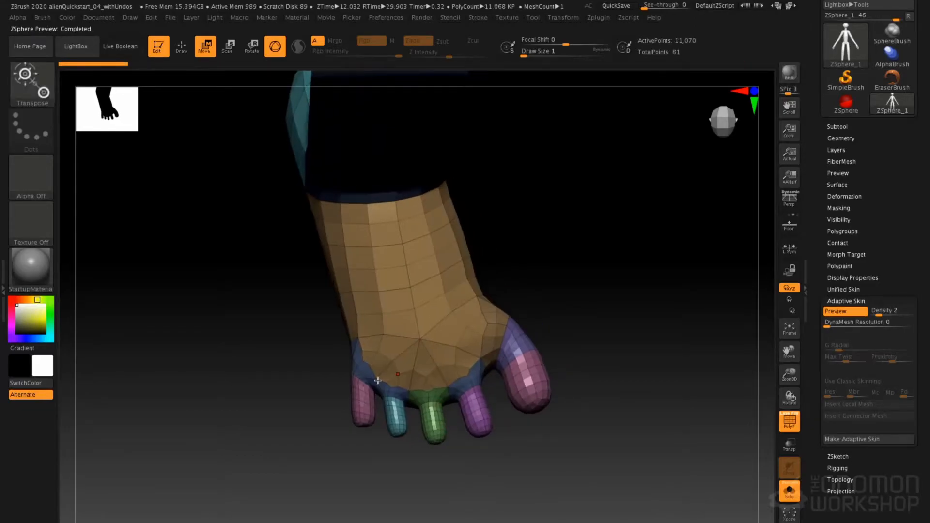
{"action": "left_click_drag", "start_coordinate": [446, 443], "coordinate": [458, 412], "text": "alt"}
{"action": "left_click_drag", "start_coordinate": [495, 324], "coordinate": [483, 470], "text": "alt"}
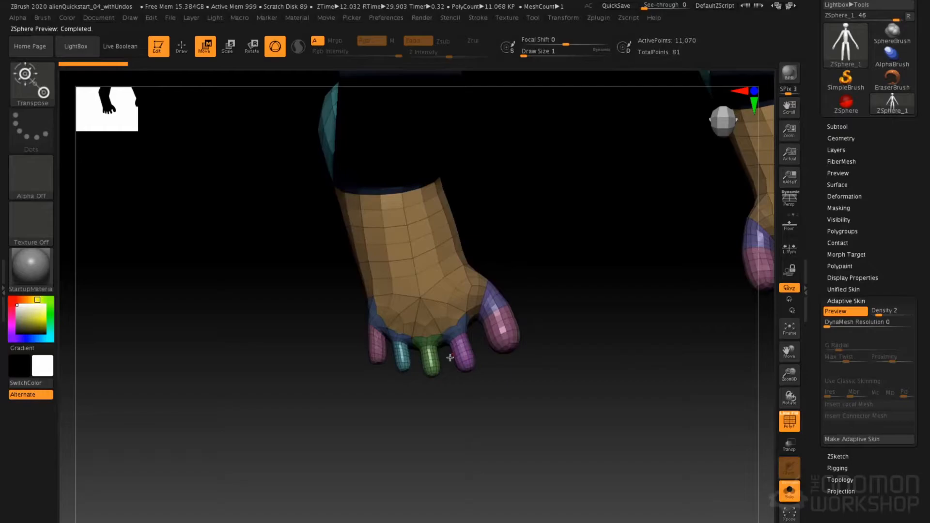
Try to fatten the small toes of the adaptive skin preview with the Inflat brush
{"action": "key", "text": "q"}
{"action": "key", "text": "space"}
{"action": "left_click", "coordinate": [489, 334]}
{"action": "left_click_drag", "start_coordinate": [430, 365], "coordinate": [437, 359]}
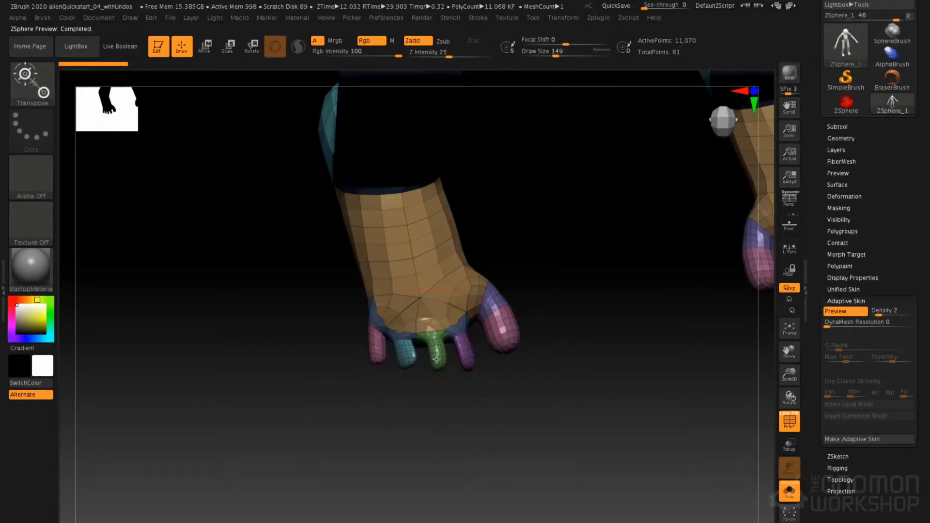
{"action": "key", "text": "b"}
{"action": "key", "text": "i"}
{"action": "key", "text": "n"}
{"action": "left_click_drag", "start_coordinate": [431, 354], "coordinate": [397, 353]}
{"action": "left_click_drag", "start_coordinate": [458, 363], "coordinate": [465, 348]}
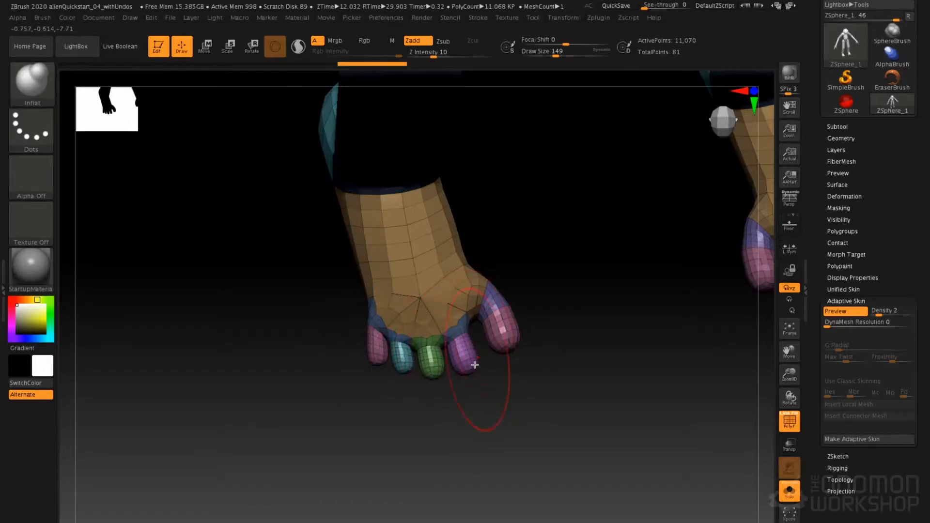
{"action": "key", "text": "ctrl+z"}
{"action": "key", "text": "ctrl+z"}
{"action": "key", "text": "ctrl+z"}
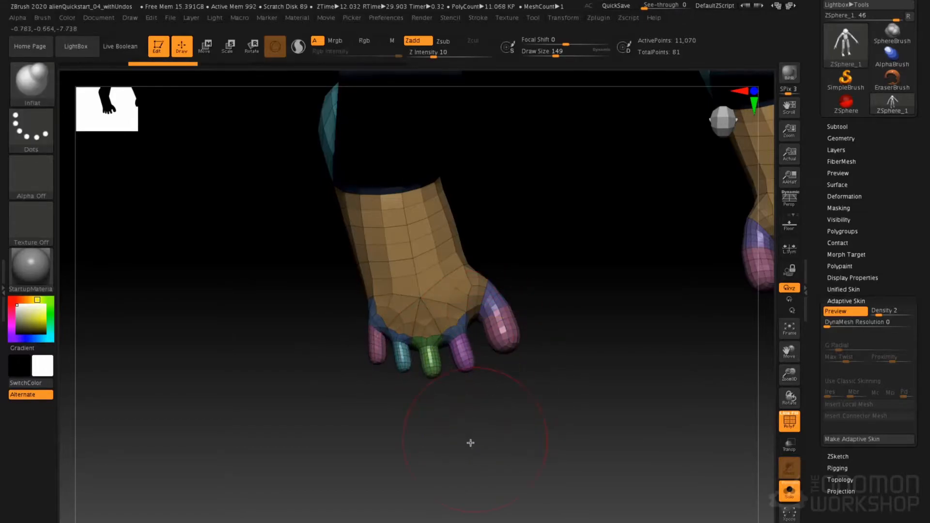
Examine the feet and the whole figure up to the head as ZSpheres and in the adaptive skin preview
{"action": "left_click_drag", "start_coordinate": [454, 423], "coordinate": [450, 350]}
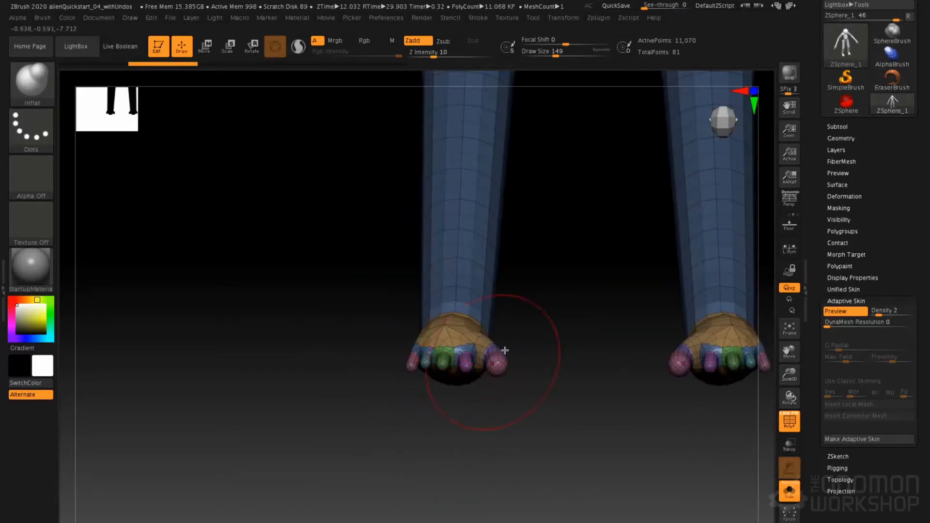
{"action": "left_click_drag", "start_coordinate": [519, 351], "coordinate": [493, 321], "text": "alt"}
{"action": "key", "text": "a"}
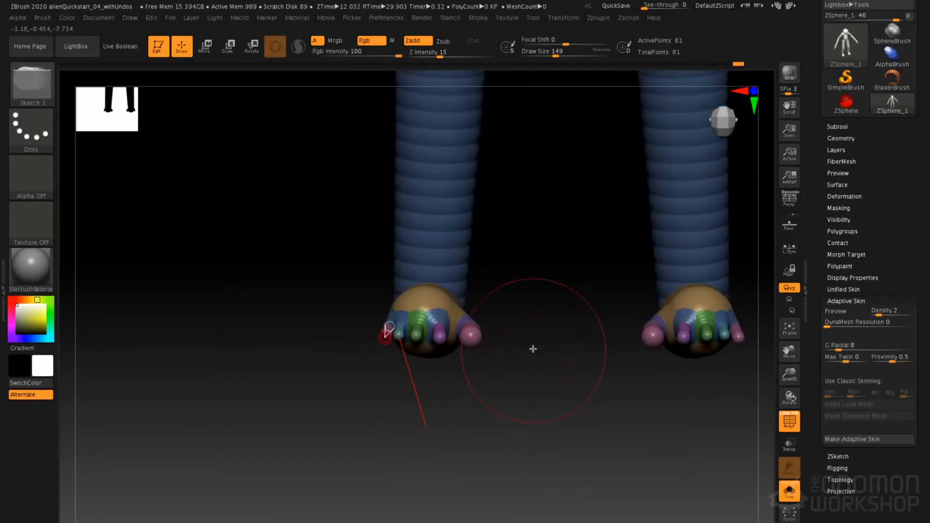
{"action": "left_click_drag", "start_coordinate": [531, 345], "coordinate": [559, 196]}
{"action": "left_click_drag", "start_coordinate": [587, 116], "coordinate": [574, 237], "text": "alt"}
{"action": "mouse_move", "coordinate": [625, 94]}
{"action": "left_mouse_down", "text": "alt"}
{"action": "mouse_move", "coordinate": [617, 179]}
{"action": "mouse_move", "coordinate": [586, 185]}
{"action": "mouse_move", "coordinate": [522, 251]}
{"action": "mouse_move", "coordinate": [559, 243]}
{"action": "mouse_move", "coordinate": [556, 216]}
{"action": "mouse_move", "coordinate": [538, 298]}
{"action": "mouse_move", "coordinate": [573, 227]}
{"action": "mouse_move", "coordinate": [561, 213]}
{"action": "mouse_move", "coordinate": [559, 243]}
{"action": "left_mouse_up", "text": "alt"}
{"action": "key", "text": "a"}
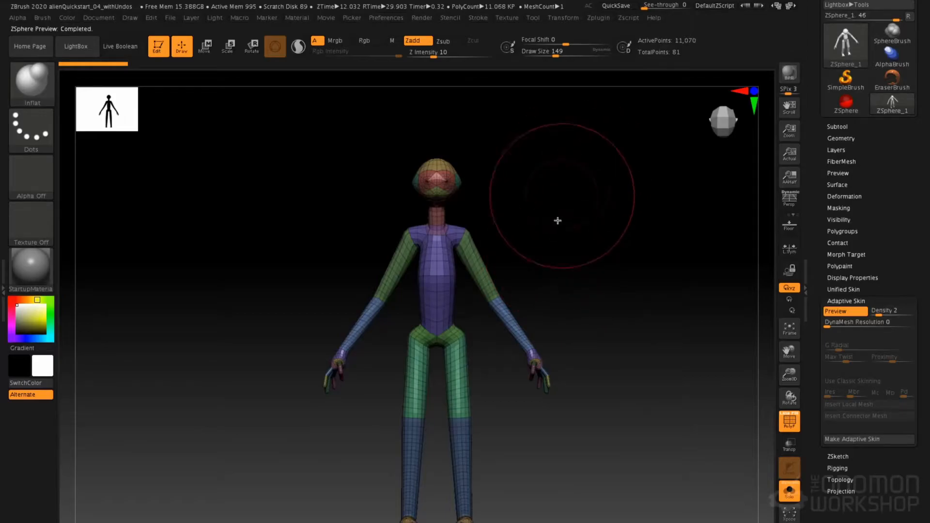
{"action": "left_click_drag", "start_coordinate": [536, 267], "coordinate": [473, 306]}
{"action": "mouse_move", "coordinate": [488, 80]}
{"action": "left_mouse_down", "text": "alt"}
{"action": "mouse_move", "coordinate": [495, 183]}
{"action": "mouse_move", "coordinate": [509, 183]}
{"action": "mouse_move", "coordinate": [512, 269]}
{"action": "left_mouse_up", "text": "alt"}
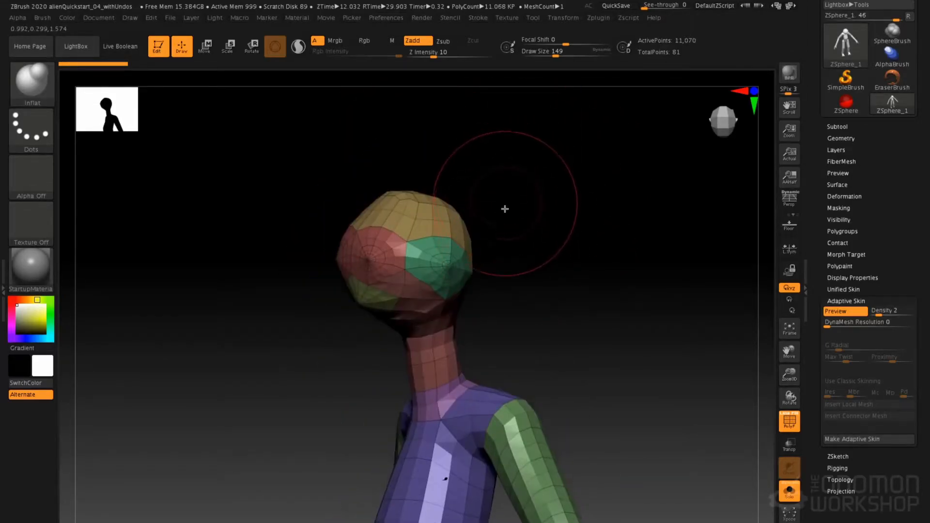
Return to the ZSphere view and try to scale the ear ZSphere on the side of the head
{"action": "key", "text": "a"}
{"action": "left_click_drag", "start_coordinate": [450, 263], "coordinate": [461, 270]}
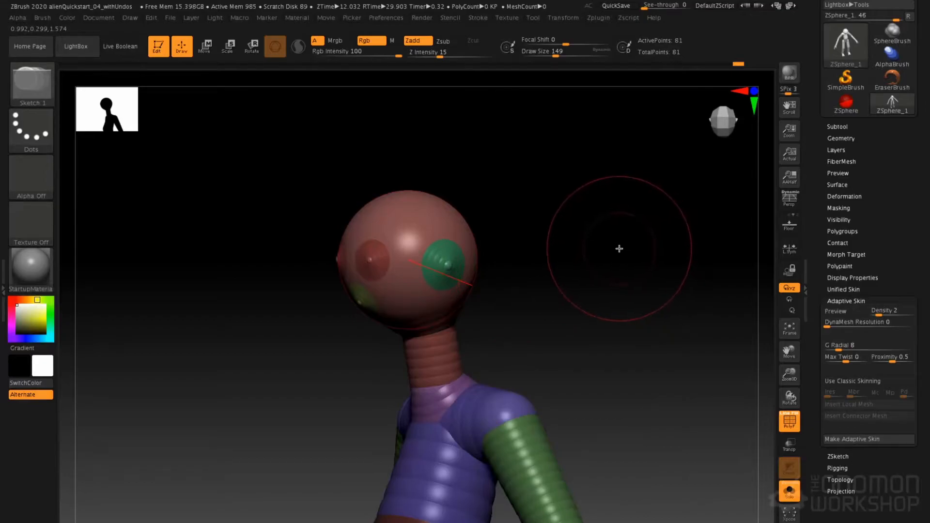
{"action": "key", "text": "e"}
{"action": "left_click_drag", "start_coordinate": [580, 264], "coordinate": [594, 250], "text": "alt"}
{"action": "key", "text": "space"}
{"action": "left_click_drag", "start_coordinate": [585, 199], "coordinate": [544, 191]}
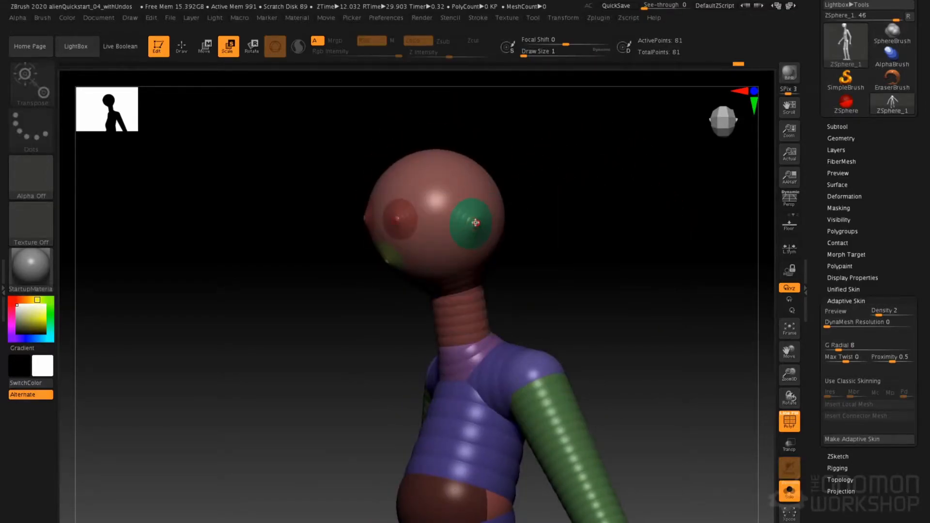
{"action": "left_click", "coordinate": [476, 222]}
{"action": "key", "text": "ctrl+z"}
{"action": "left_click", "coordinate": [476, 223]}
{"action": "key", "text": "ctrl+z"}
{"action": "left_click_drag", "start_coordinate": [585, 226], "coordinate": [568, 247], "text": "alt"}
{"action": "left_click", "coordinate": [541, 234]}
{"action": "left_click_drag", "start_coordinate": [636, 207], "coordinate": [646, 213]}
{"action": "key", "text": "ctrl+z"}
Enlarge the ear ZSpheres on both sides of the head
{"action": "key", "text": "space"}
{"action": "right_click_drag", "start_coordinate": [586, 249], "coordinate": [614, 240]}
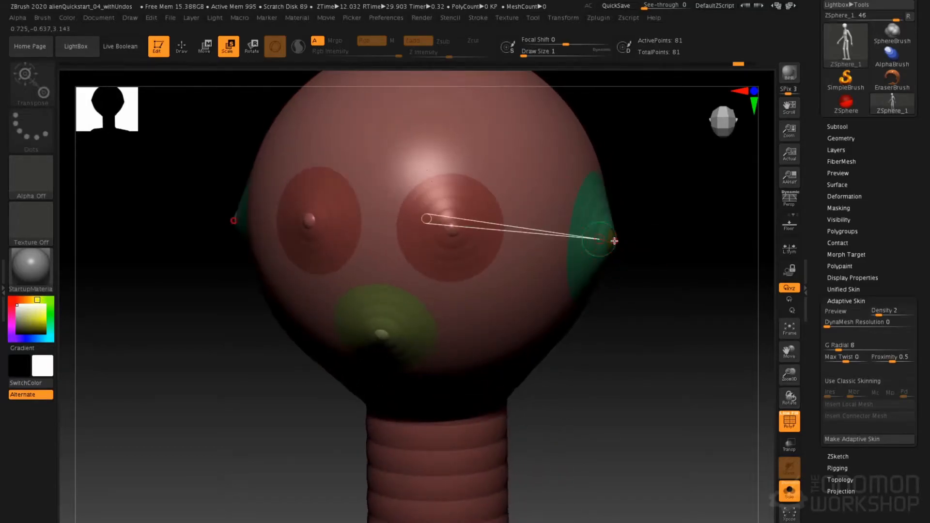
{"action": "left_click", "coordinate": [615, 241]}
{"action": "left_click", "coordinate": [613, 239]}
{"action": "left_click", "coordinate": [612, 239]}
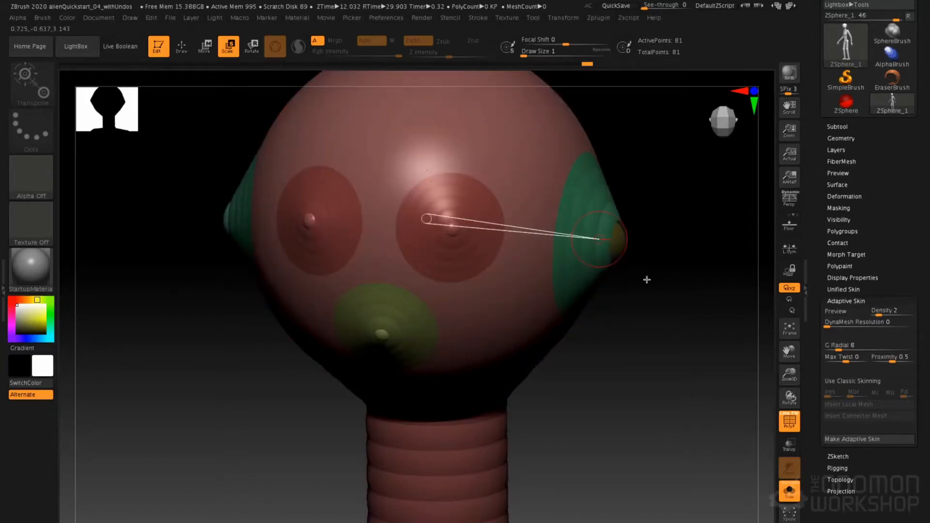
{"action": "left_click_drag", "start_coordinate": [630, 266], "coordinate": [676, 308]}
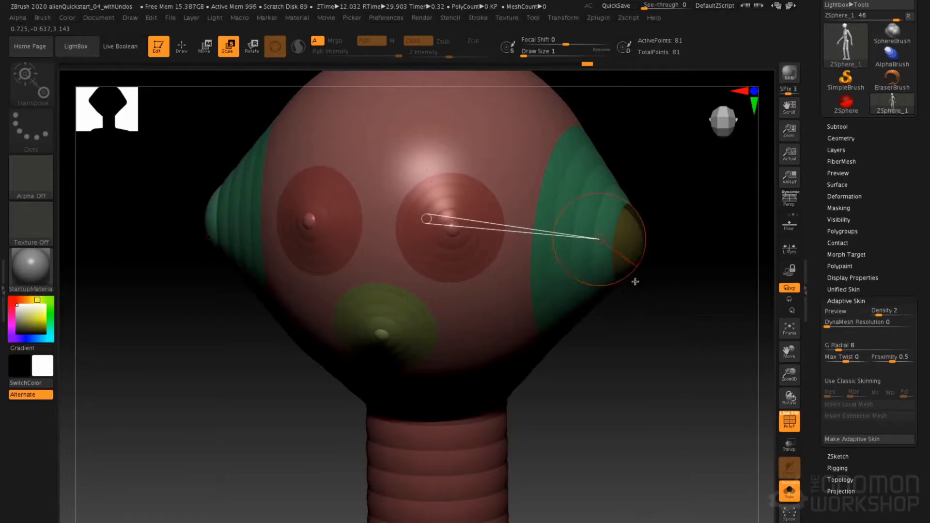
{"action": "left_click", "coordinate": [637, 246]}
Delete the ear ZSpheres from both sides of the head
{"action": "left_click_drag", "start_coordinate": [633, 289], "coordinate": [565, 276]}
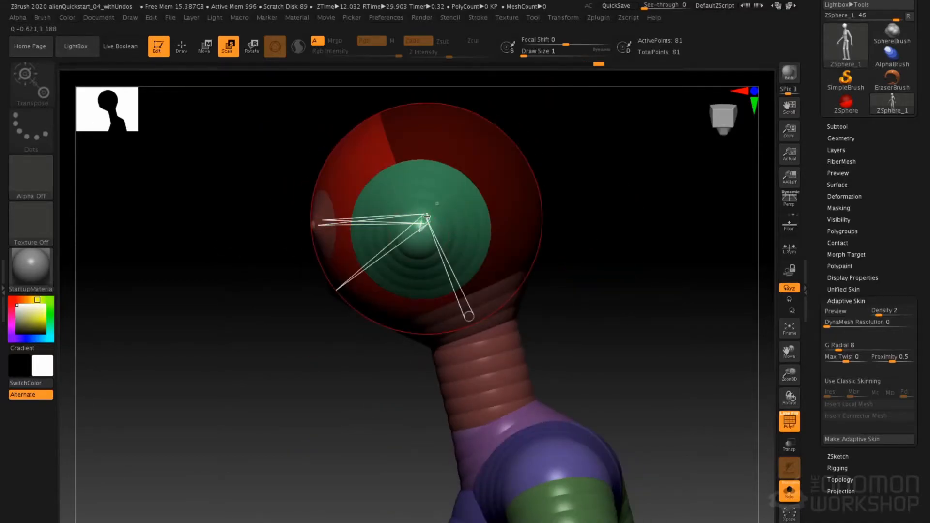
{"action": "key", "text": "w"}
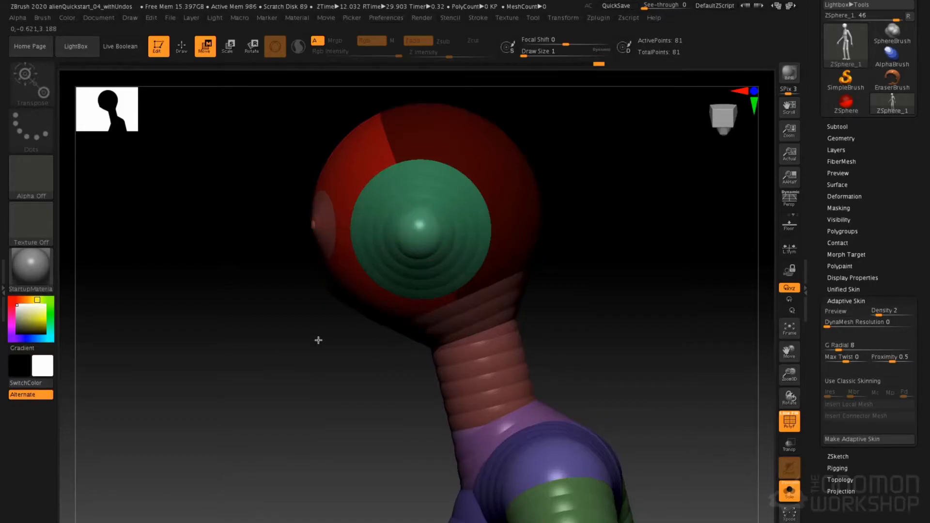
{"action": "key", "text": "q"}
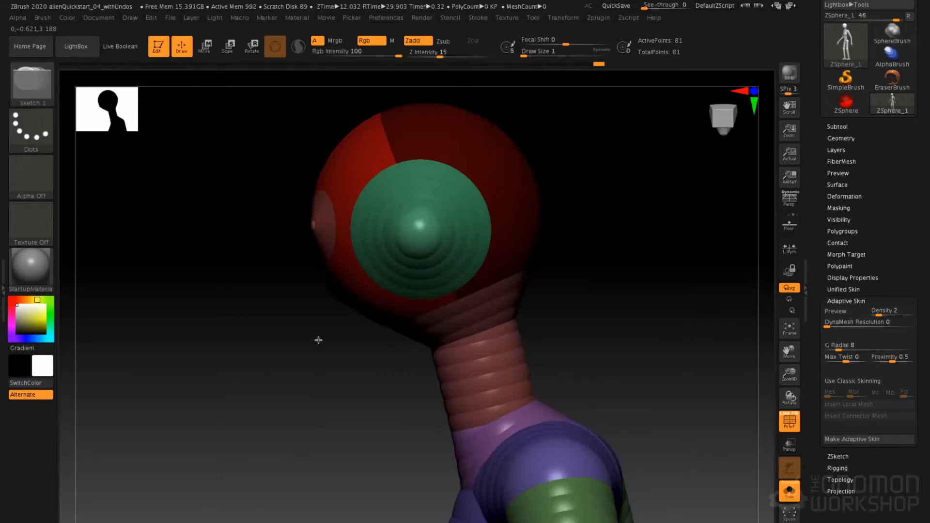
{"action": "left_click", "coordinate": [421, 237], "text": "alt"}
{"action": "left_click_drag", "start_coordinate": [617, 199], "coordinate": [736, 200], "text": "shift"}
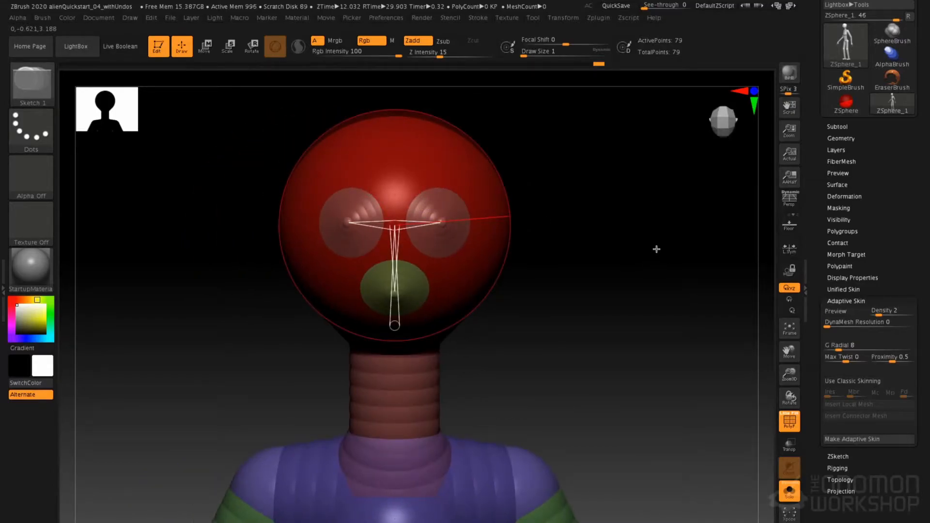
{"action": "key", "text": "w"}
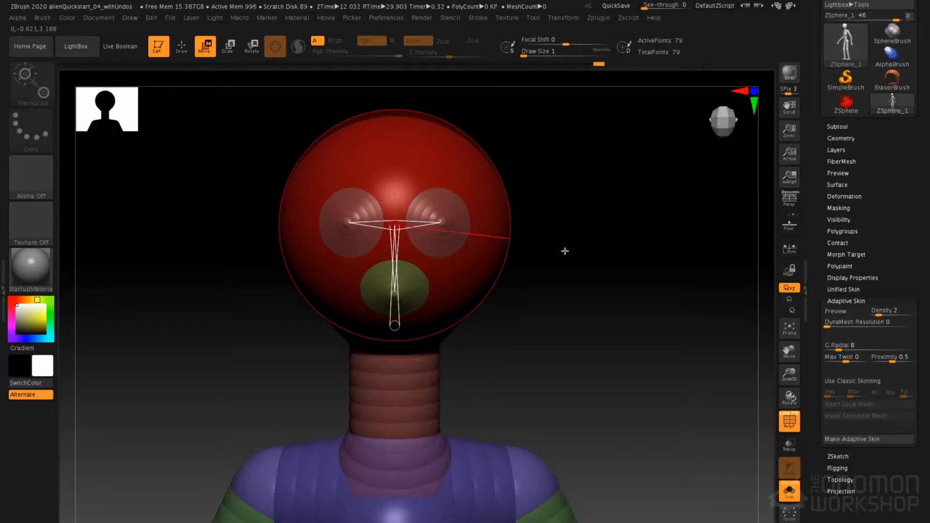
{"action": "key", "text": "q"}
{"action": "key", "text": "a"}
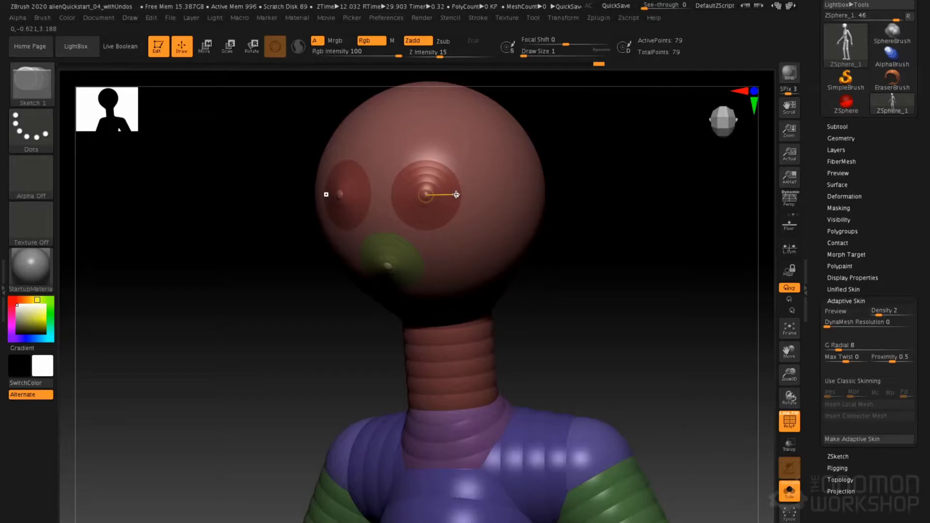
{"action": "key", "text": "ctrl+z"}
{"action": "left_click", "coordinate": [553, 206], "text": "alt"}
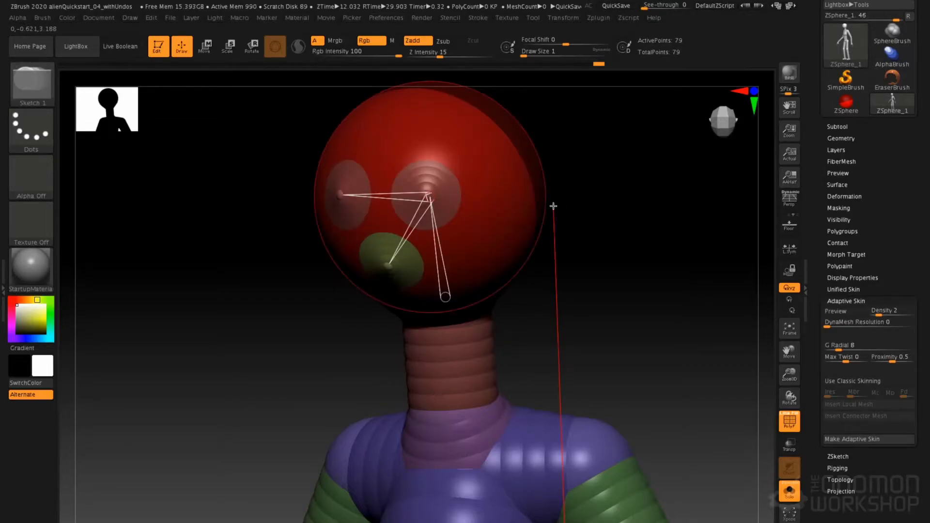
{"action": "key", "text": "a"}
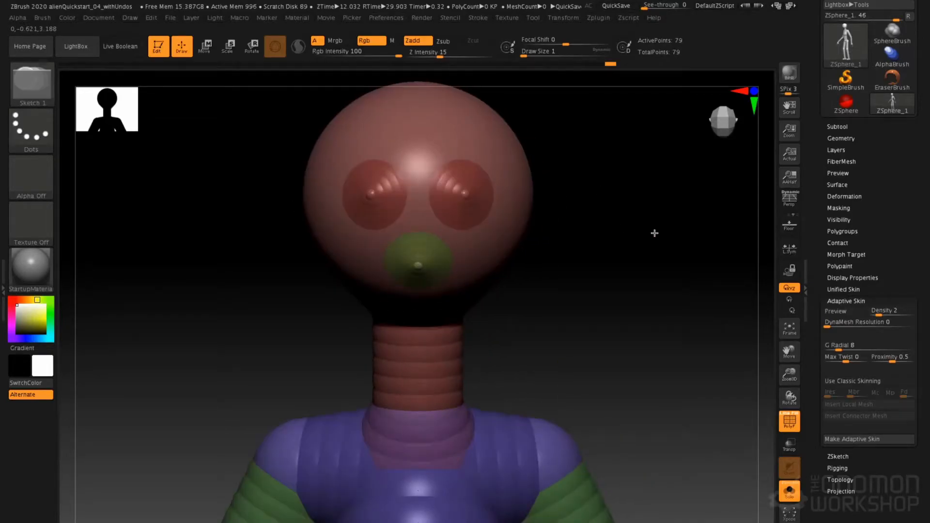
Draw a symmetrical ZSphere on each upper side of the head with a smaller one on it, and check the adaptive skin preview
{"action": "mouse_move", "coordinate": [614, 166]}
{"action": "left_mouse_down"}
{"action": "mouse_move", "coordinate": [582, 210]}
{"action": "mouse_move", "coordinate": [550, 206]}
{"action": "left_mouse_up"}
{"action": "key", "text": "w"}
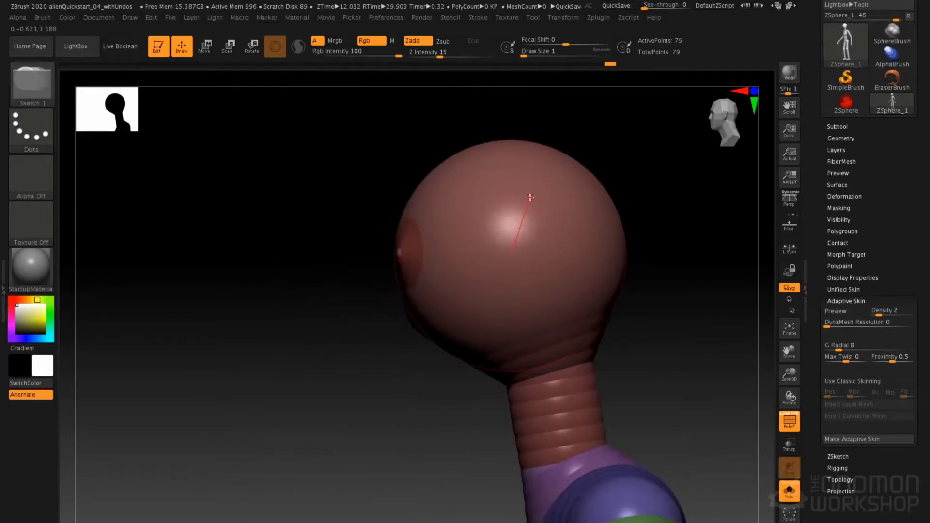
{"action": "key", "text": "q"}
{"action": "left_click_drag", "start_coordinate": [534, 190], "coordinate": [555, 230]}
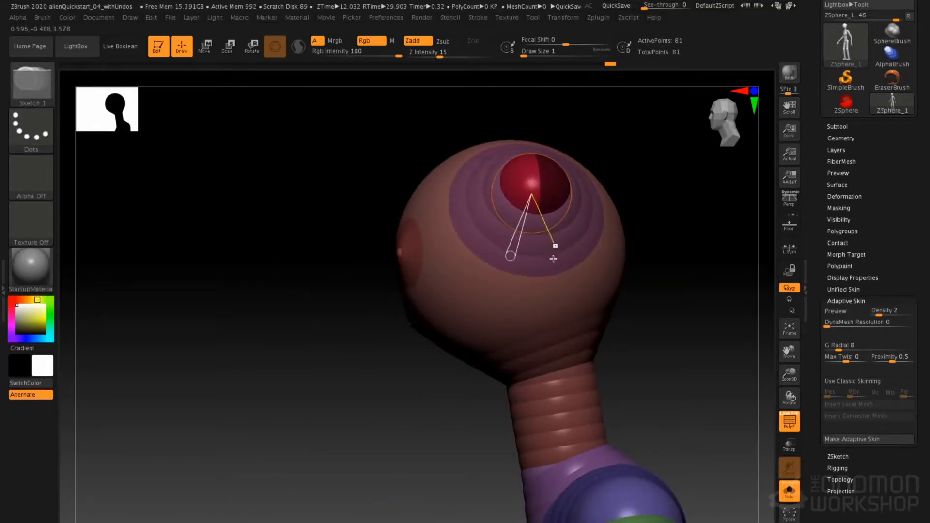
{"action": "key", "text": "a"}
{"action": "right_click_drag", "start_coordinate": [508, 210], "coordinate": [576, 183]}
{"action": "key", "text": "a"}
{"action": "key", "text": "ctrl+z"}
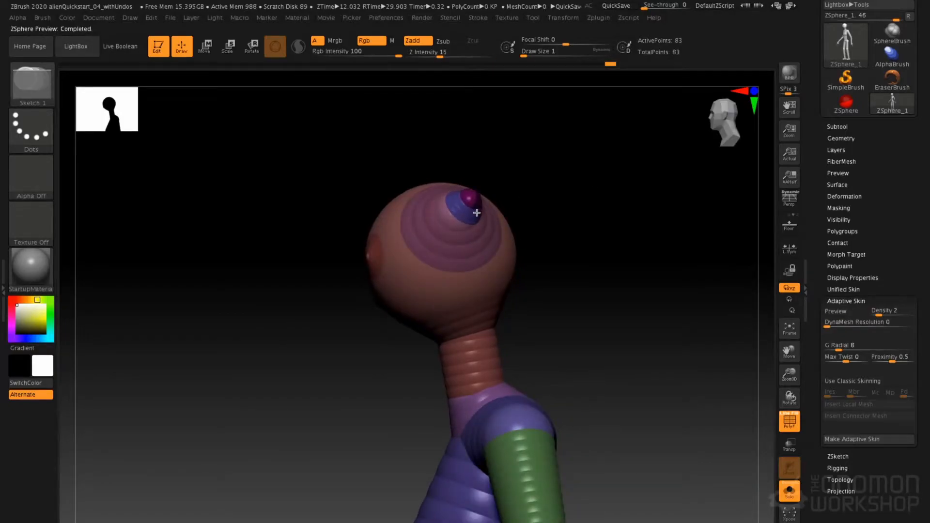
Pull the small tip ZSpheres up and back into long horns and insert two joints along each horn
{"action": "key", "text": "w"}
{"action": "left_click_drag", "start_coordinate": [473, 201], "coordinate": [625, 122]}
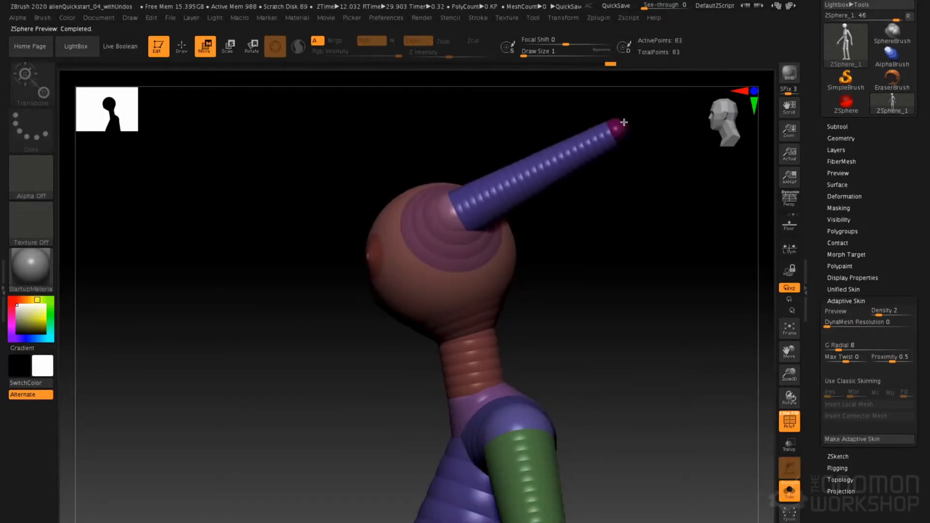
{"action": "key", "text": "q"}
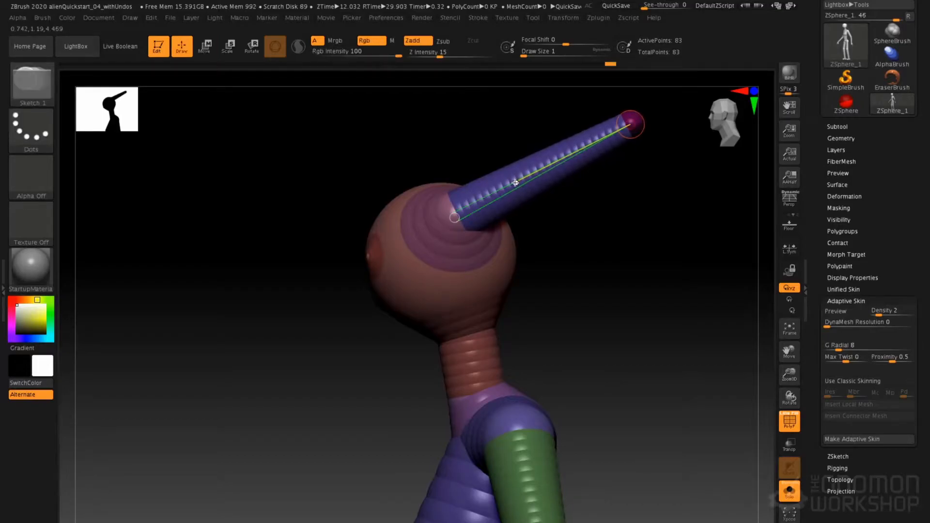
{"action": "left_click", "coordinate": [517, 183]}
{"action": "left_click", "coordinate": [574, 153]}
Move the horn joints and tips to bend the horns
{"action": "key", "text": "w"}
{"action": "left_click_drag", "start_coordinate": [518, 185], "coordinate": [495, 142]}
{"action": "left_click_drag", "start_coordinate": [632, 122], "coordinate": [615, 101]}
{"action": "left_click_drag", "start_coordinate": [584, 153], "coordinate": [549, 233]}
{"action": "left_click_drag", "start_coordinate": [548, 179], "coordinate": [494, 180], "text": "shift"}
{"action": "left_click_drag", "start_coordinate": [576, 140], "coordinate": [533, 140]}
{"action": "left_click_drag", "start_coordinate": [538, 207], "coordinate": [605, 147]}
Draw another ZSphere on each horn tip and pull it upward to form a new end segment
{"action": "left_click_drag", "start_coordinate": [566, 106], "coordinate": [603, 207]}
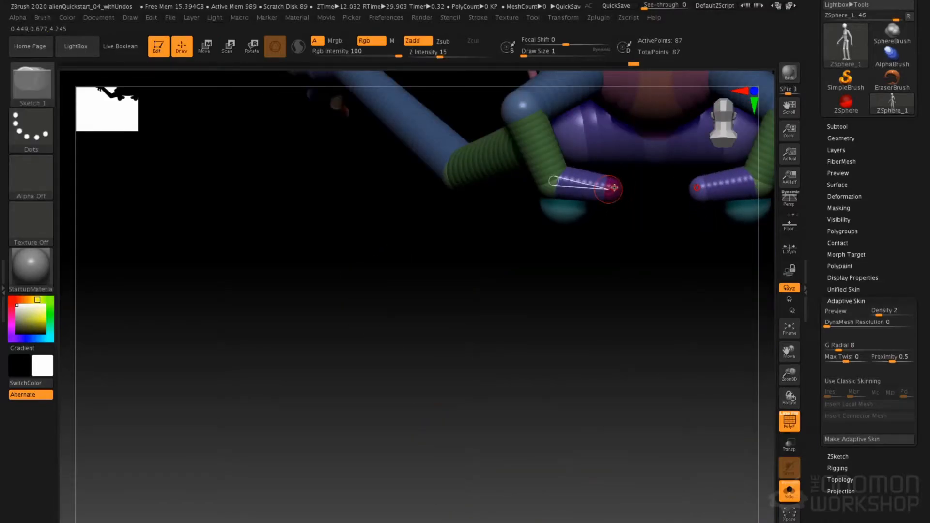
{"action": "key", "text": "w"}
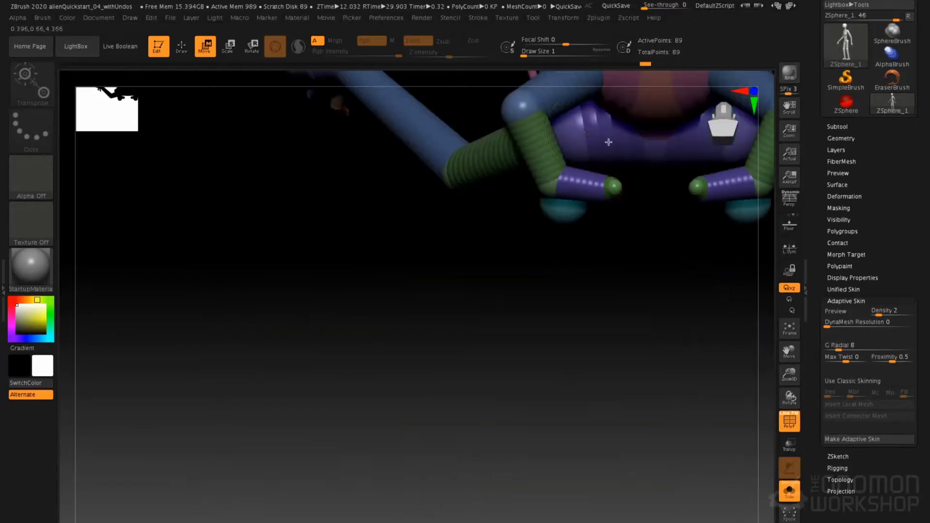
{"action": "mouse_move", "coordinate": [633, 194]}
{"action": "left_mouse_down"}
{"action": "mouse_move", "coordinate": [625, 118]}
{"action": "mouse_move", "coordinate": [644, 126]}
{"action": "mouse_move", "coordinate": [579, 118]}
{"action": "left_mouse_up"}
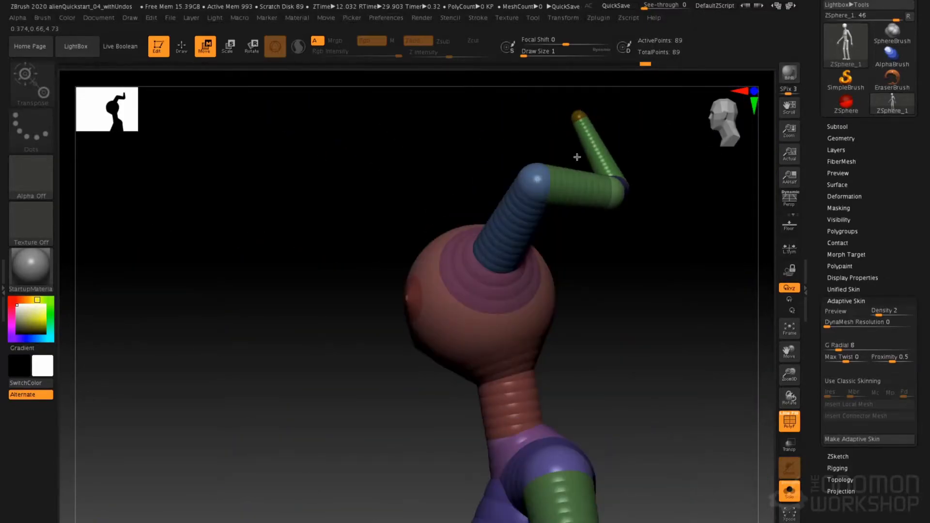
Reposition the lowest joint of the horns and check them in the adaptive skin preview
{"action": "left_click_drag", "start_coordinate": [540, 183], "coordinate": [547, 210]}
{"action": "right_click_drag", "start_coordinate": [547, 209], "coordinate": [601, 179]}
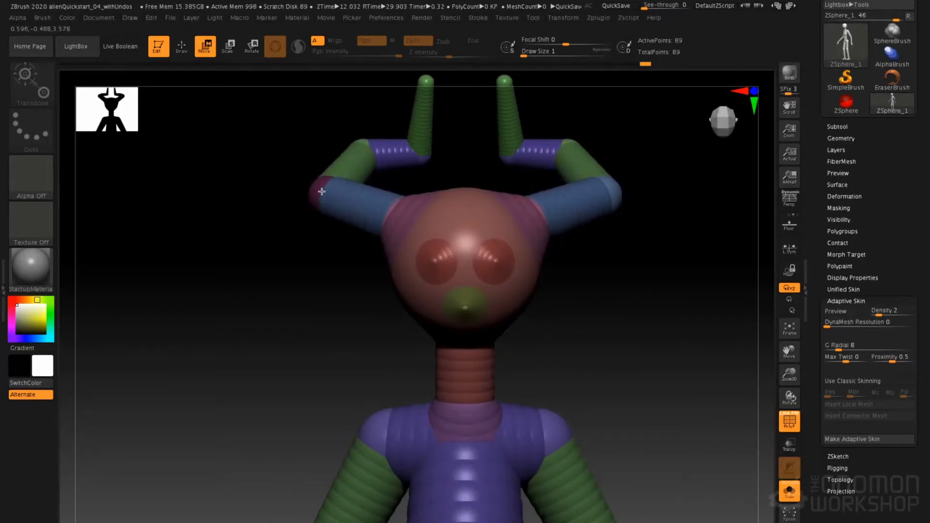
{"action": "key", "text": "a"}
{"action": "right_click_drag", "start_coordinate": [525, 216], "coordinate": [504, 219], "text": "ctrl"}
{"action": "key", "text": "a"}
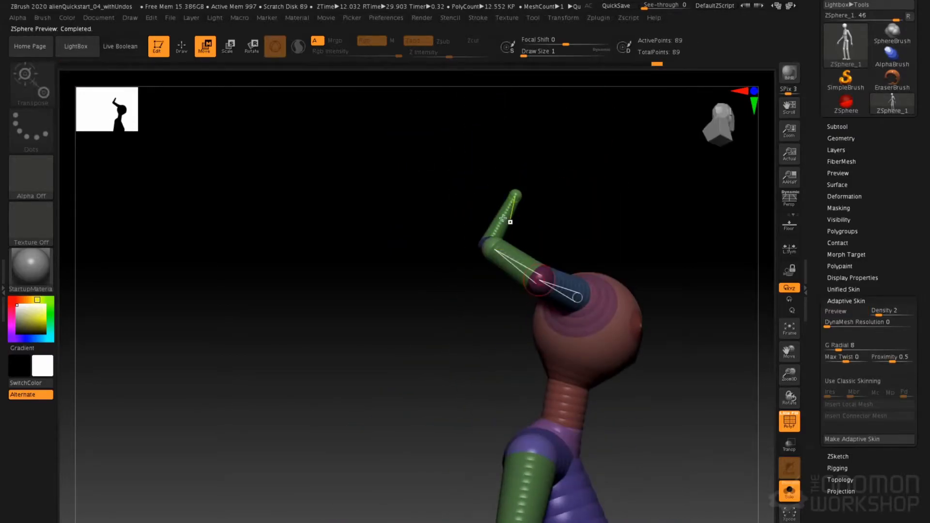
Insert a joint in the end segment of each horn and move it to shape the horn tips
{"action": "key", "text": "q"}
{"action": "left_click", "coordinate": [501, 216]}
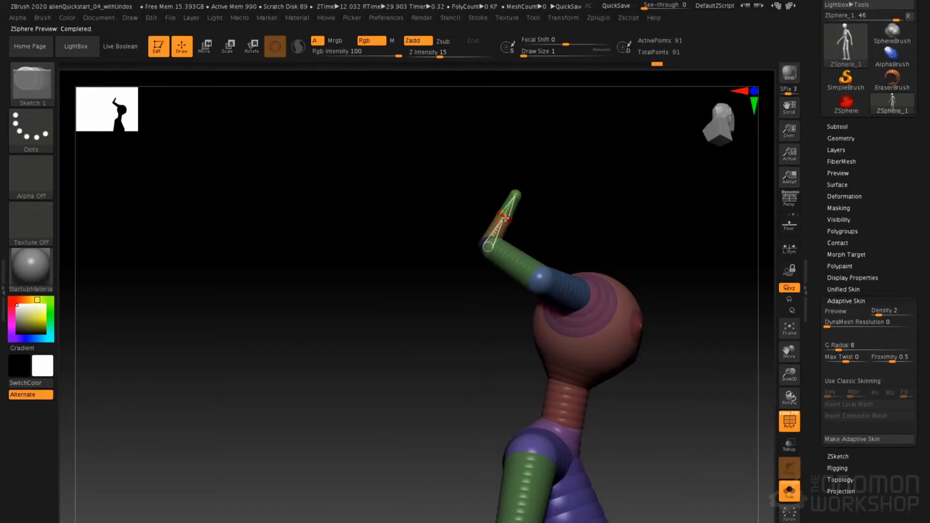
{"action": "key", "text": "w"}
{"action": "right_click_drag", "start_coordinate": [550, 221], "coordinate": [537, 116], "text": "ctrl"}
{"action": "right_click_drag", "start_coordinate": [585, 218], "coordinate": [592, 273]}
Move the shoulder ZSpheres forward in side view and check the shoulders from behind
{"action": "right_click_drag", "start_coordinate": [487, 313], "coordinate": [525, 232], "text": "alt"}
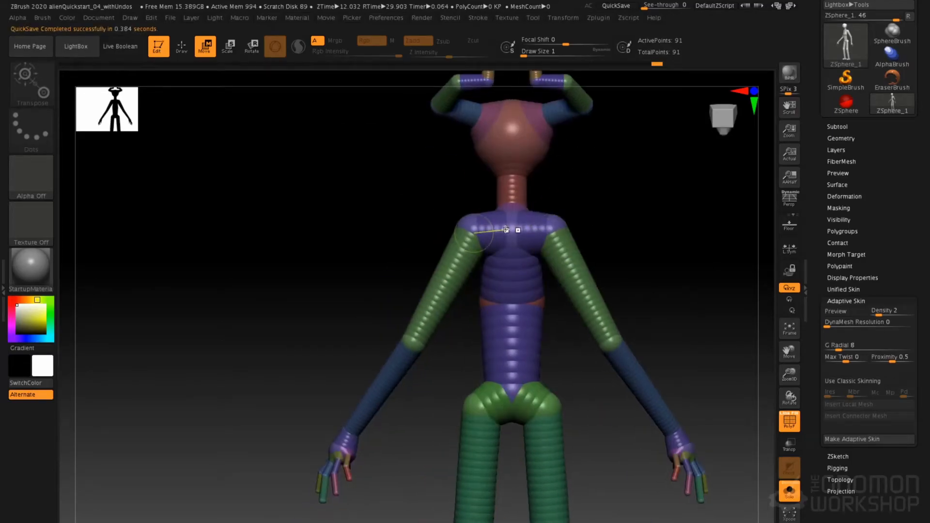
{"action": "left_click_drag", "start_coordinate": [454, 202], "coordinate": [515, 221]}
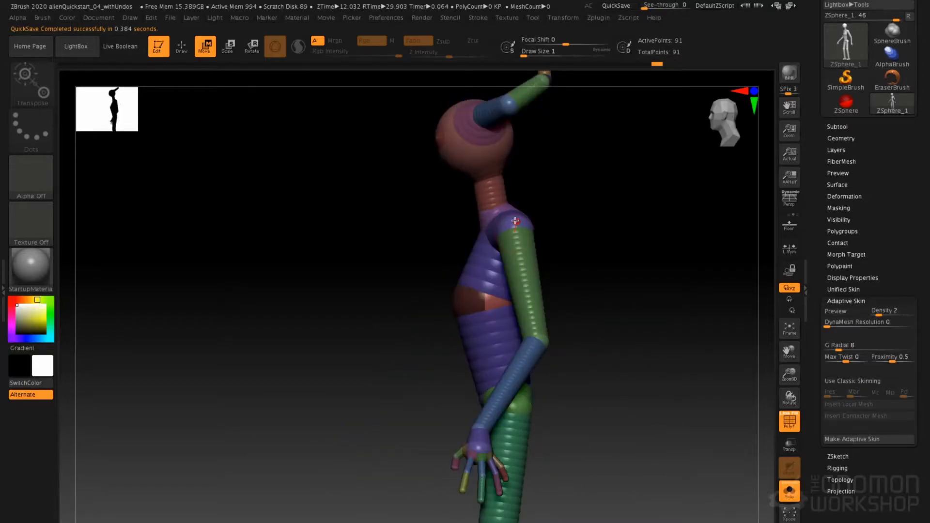
{"action": "left_click_drag", "start_coordinate": [499, 218], "coordinate": [481, 226]}
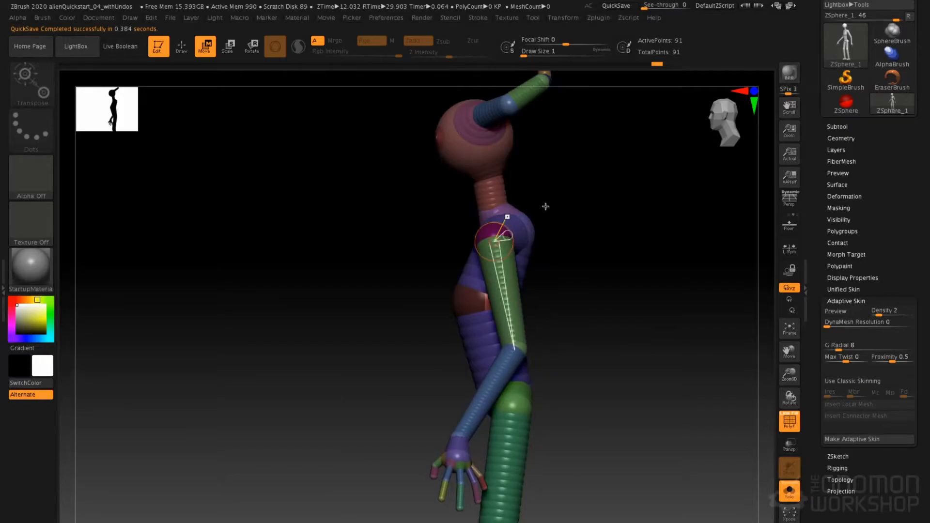
{"action": "left_click_drag", "start_coordinate": [550, 207], "coordinate": [495, 213], "text": "shift"}
{"action": "left_click_drag", "start_coordinate": [438, 241], "coordinate": [495, 273]}
{"action": "left_click_drag", "start_coordinate": [539, 231], "coordinate": [479, 235], "text": "shift"}
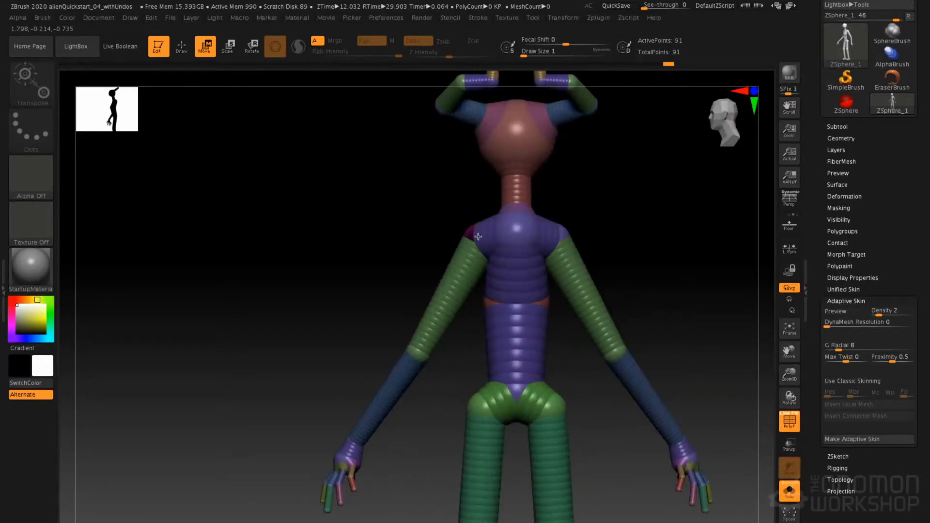
Move the elbow ZSpheres outward and slightly upward and adjust the forearms
{"action": "left_click_drag", "start_coordinate": [414, 355], "coordinate": [398, 343]}
{"action": "mouse_move", "coordinate": [368, 393]}
{"action": "left_mouse_down"}
{"action": "mouse_move", "coordinate": [376, 403]}
{"action": "mouse_move", "coordinate": [369, 397]}
{"action": "left_mouse_up"}
Draw symmetrical ZSpheres on the upper back, pull them outward into long wing bones, and check them in the adaptive skin preview
{"action": "key", "text": "q"}
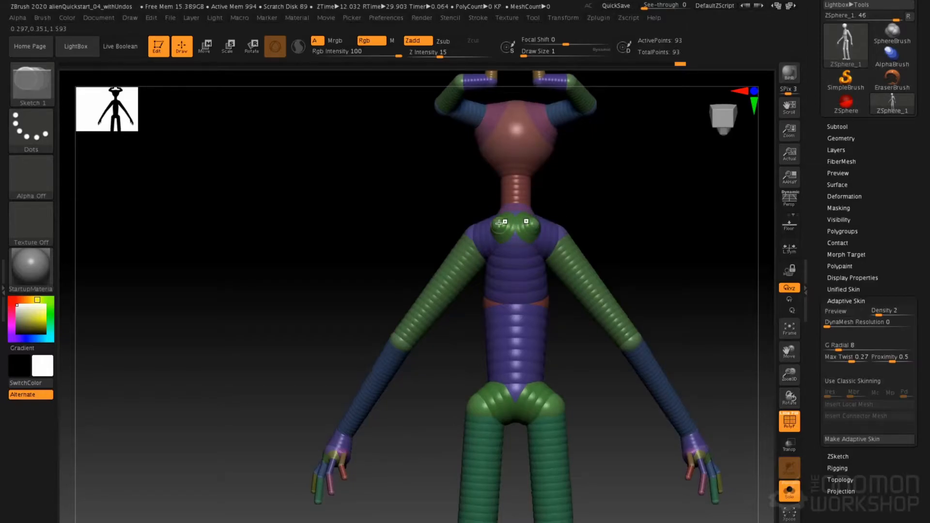
{"action": "key", "text": "w"}
{"action": "left_click_drag", "start_coordinate": [494, 222], "coordinate": [177, 132]}
{"action": "key", "text": "a"}
{"action": "left_click_drag", "start_coordinate": [328, 260], "coordinate": [411, 243], "text": "alt"}
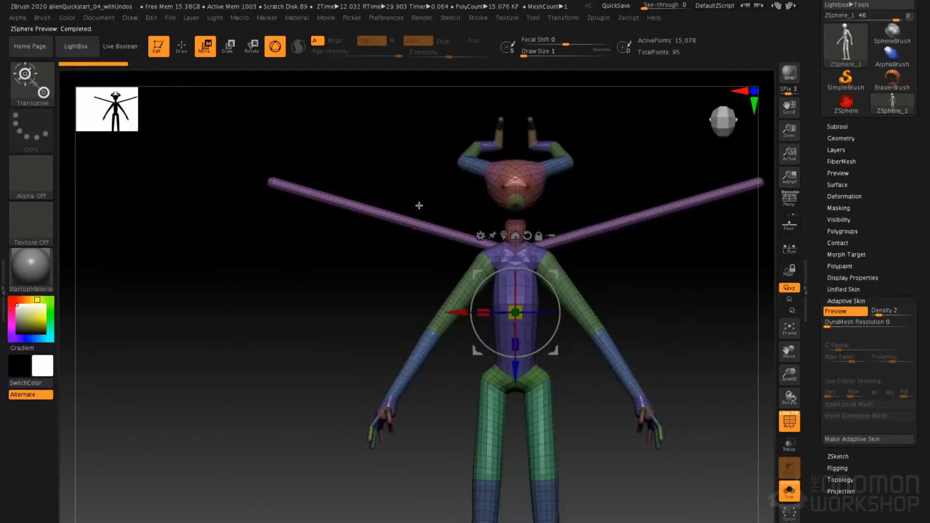
{"action": "left_click_drag", "start_coordinate": [419, 205], "coordinate": [388, 248]}
{"action": "key", "text": "a"}
Insert three joints along each wing bone to divide it into four segments
{"action": "left_click_drag", "start_coordinate": [308, 189], "coordinate": [357, 213], "text": "alt"}
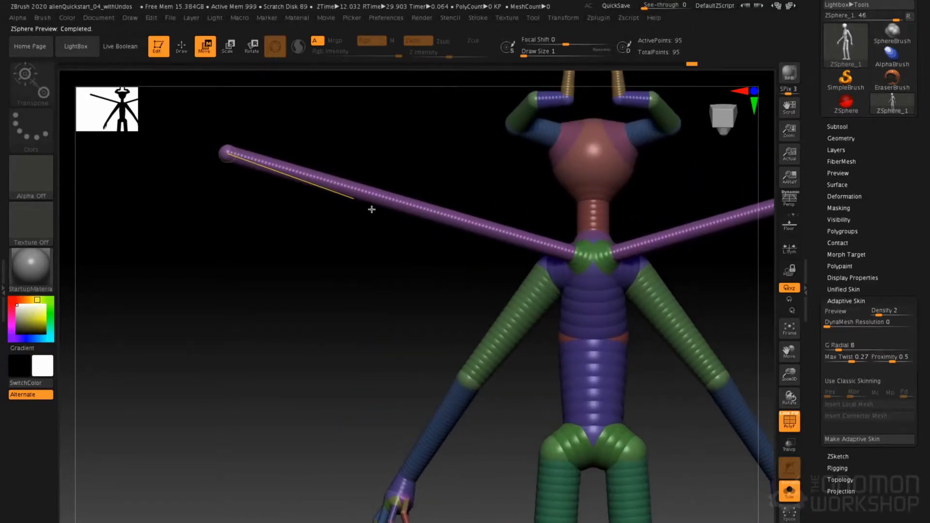
{"action": "key", "text": "q"}
{"action": "left_click", "coordinate": [427, 210]}
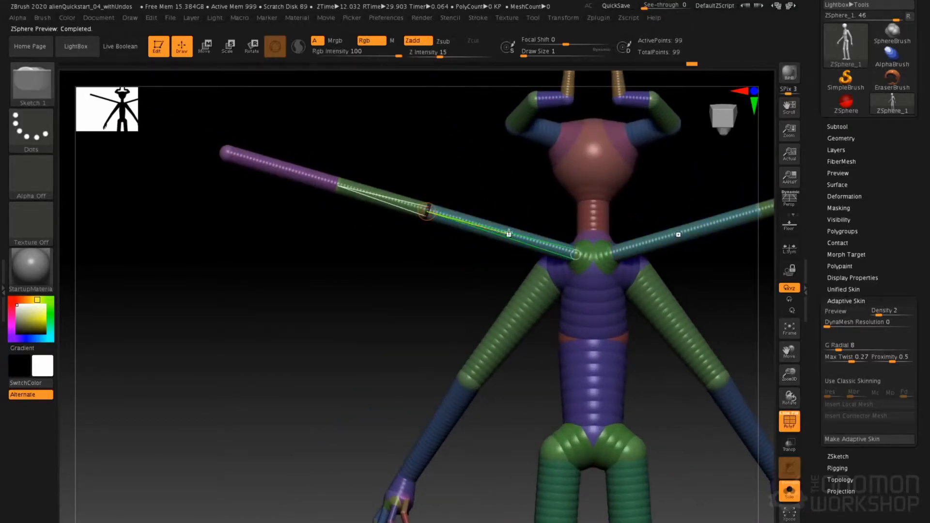
{"action": "left_click", "coordinate": [510, 231]}
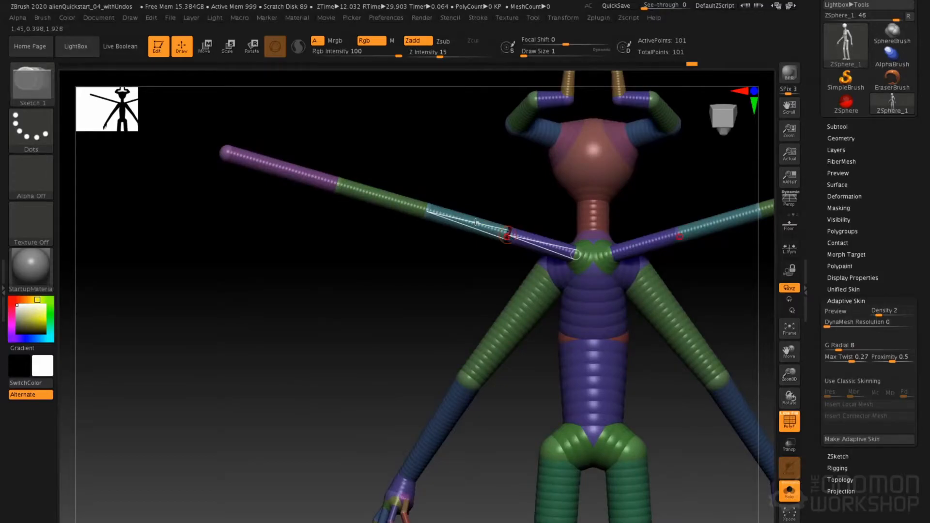
Pull the wing tips down and outward and raise the wing joints to bend each wing into an arch
{"action": "key", "text": "w"}
{"action": "mouse_move", "coordinate": [233, 158]}
{"action": "left_mouse_down"}
{"action": "mouse_move", "coordinate": [160, 218]}
{"action": "mouse_move", "coordinate": [117, 356]}
{"action": "left_mouse_up"}
{"action": "left_click_drag", "start_coordinate": [339, 186], "coordinate": [250, 148]}
{"action": "left_click_drag", "start_coordinate": [407, 203], "coordinate": [429, 125]}
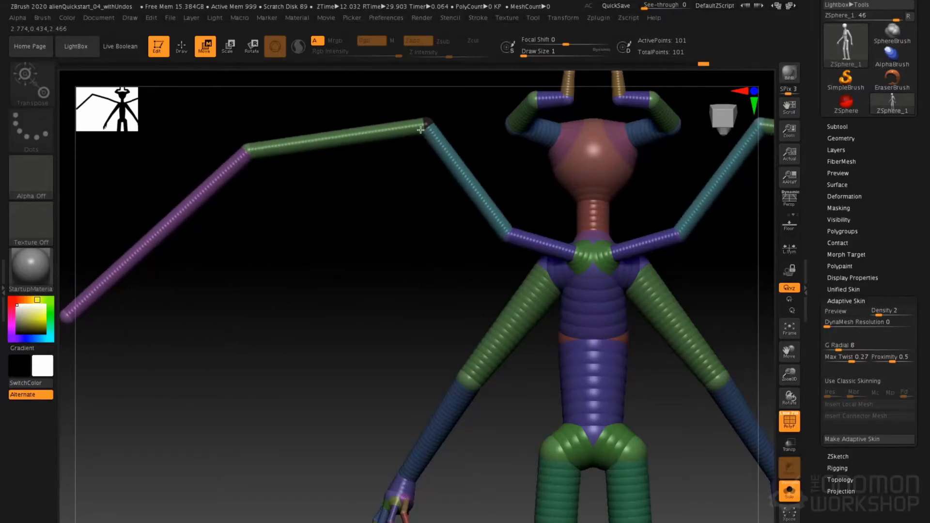
Insert a joint in the outermost segment of each wing, pull the tip straight down, and check the adaptive skin
{"action": "key", "text": "f"}
{"action": "left_click_drag", "start_coordinate": [284, 233], "coordinate": [283, 221], "text": "alt"}
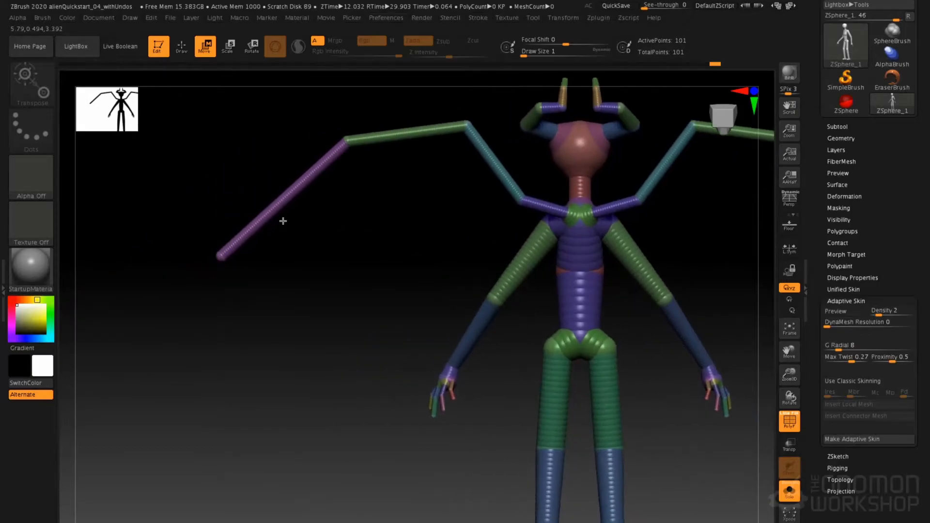
{"action": "key", "text": "q"}
{"action": "left_click", "coordinate": [282, 198]}
{"action": "key", "text": "w"}
{"action": "mouse_move", "coordinate": [227, 251]}
{"action": "left_mouse_down"}
{"action": "mouse_move", "coordinate": [219, 306]}
{"action": "mouse_move", "coordinate": [230, 370]}
{"action": "left_mouse_up"}
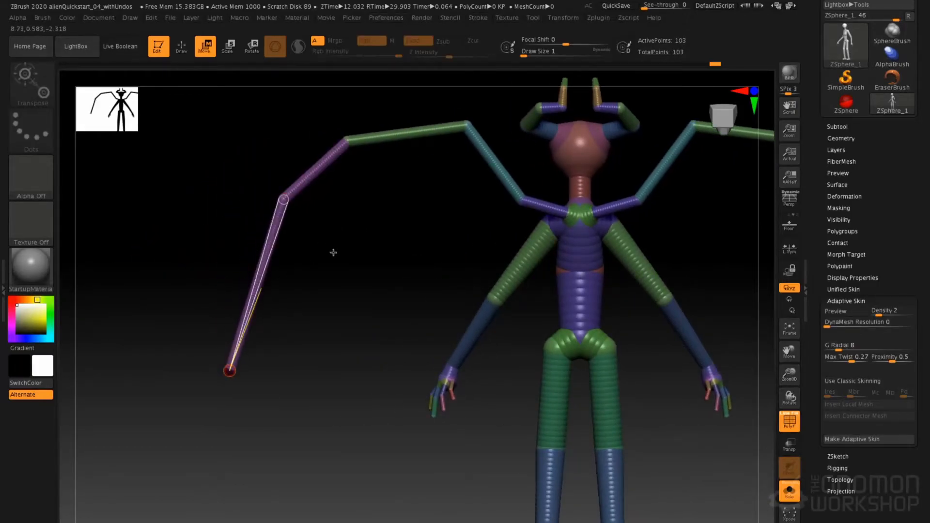
{"action": "key", "text": "a"}
{"action": "mouse_move", "coordinate": [431, 245]}
{"action": "left_mouse_down"}
{"action": "mouse_move", "coordinate": [407, 247]}
{"action": "mouse_move", "coordinate": [451, 252]}
{"action": "mouse_move", "coordinate": [446, 239]}
{"action": "mouse_move", "coordinate": [362, 235]}
{"action": "mouse_move", "coordinate": [409, 267]}
{"action": "mouse_move", "coordinate": [400, 232]}
{"action": "mouse_move", "coordinate": [380, 255]}
{"action": "mouse_move", "coordinate": [316, 253]}
{"action": "mouse_move", "coordinate": [480, 257]}
{"action": "left_mouse_up"}
{"action": "key", "text": "a"}
Draw ZSpheres on three joints of each wing and pull them downward to form hanging finger bones
{"action": "key", "text": "q"}
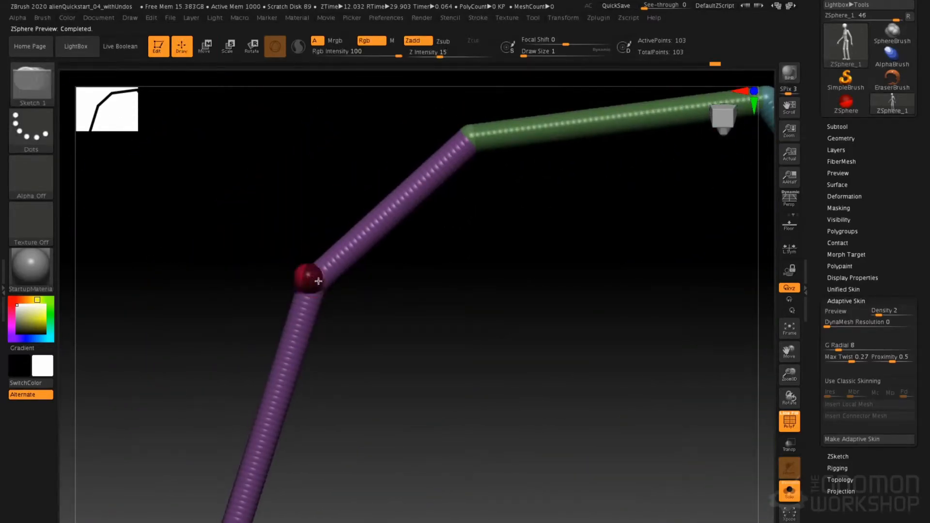
{"action": "left_click_drag", "start_coordinate": [467, 130], "coordinate": [540, 217], "text": "shift"}
{"action": "left_click_drag", "start_coordinate": [732, 162], "coordinate": [574, 176], "text": "alt"}
{"action": "left_click_drag", "start_coordinate": [613, 108], "coordinate": [545, 197], "text": "shift"}
{"action": "left_click_drag", "start_coordinate": [528, 229], "coordinate": [454, 453], "text": "alt"}
{"action": "key", "text": "w"}
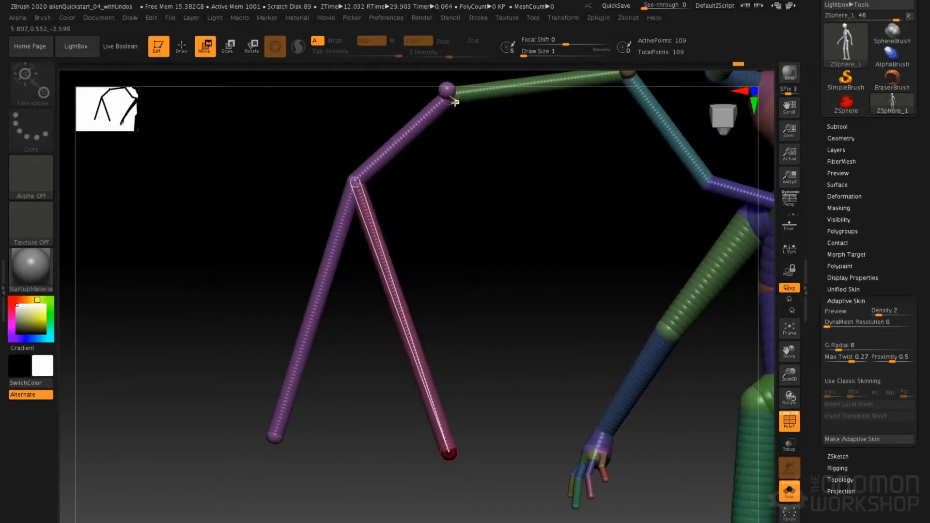
{"action": "left_click_drag", "start_coordinate": [455, 108], "coordinate": [544, 323]}
{"action": "left_click_drag", "start_coordinate": [597, 135], "coordinate": [519, 203], "text": "alt"}
{"action": "left_click_drag", "start_coordinate": [547, 135], "coordinate": [557, 344]}
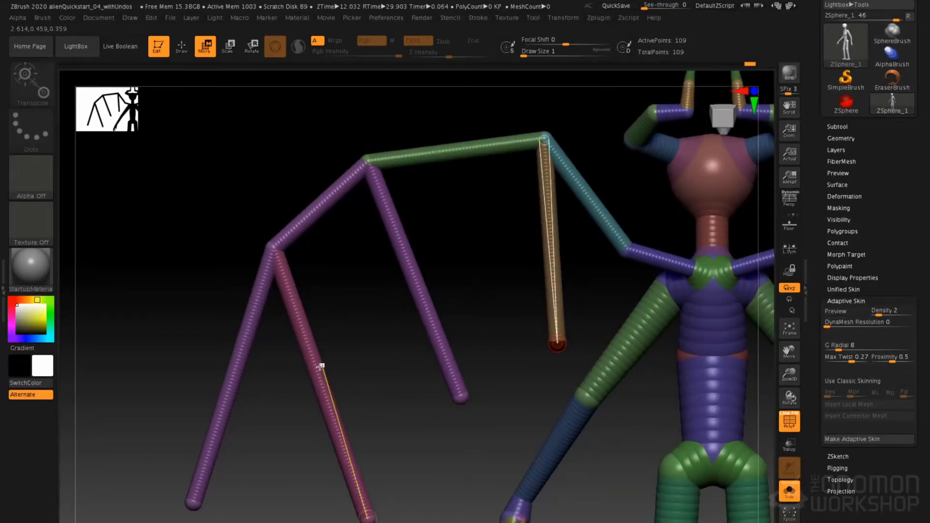
Insert a joint midway along each of the three hanging finger bones of the wings
{"action": "key", "text": "q"}
{"action": "left_click", "coordinate": [317, 369]}
{"action": "left_click", "coordinate": [421, 283]}
{"action": "left_click", "coordinate": [550, 247]}
Move the new middle joints and the tips of the wing fingers to bend each finger toward the body
{"action": "key", "text": "w"}
{"action": "left_click_drag", "start_coordinate": [331, 361], "coordinate": [360, 348]}
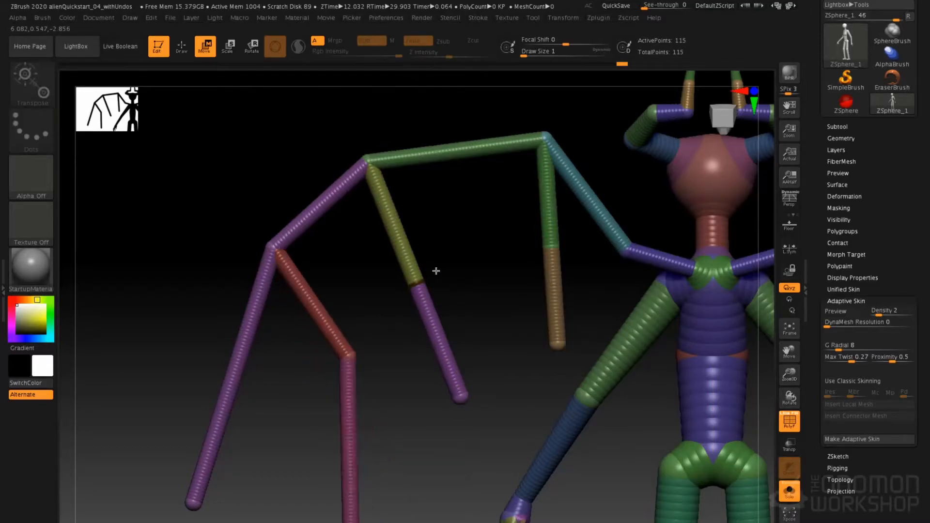
{"action": "left_click_drag", "start_coordinate": [436, 271], "coordinate": [483, 268]}
{"action": "left_click_drag", "start_coordinate": [555, 245], "coordinate": [567, 243]}
{"action": "left_click_drag", "start_coordinate": [562, 341], "coordinate": [592, 281]}
{"action": "left_click_drag", "start_coordinate": [564, 241], "coordinate": [529, 246]}
{"action": "left_click_drag", "start_coordinate": [560, 321], "coordinate": [537, 393]}
{"action": "left_click_drag", "start_coordinate": [531, 247], "coordinate": [549, 246]}
{"action": "left_click_drag", "start_coordinate": [461, 398], "coordinate": [456, 452]}
Examine the bent wing fingers in the adaptive skin preview and view the whole creature from the front
{"action": "key", "text": "a"}
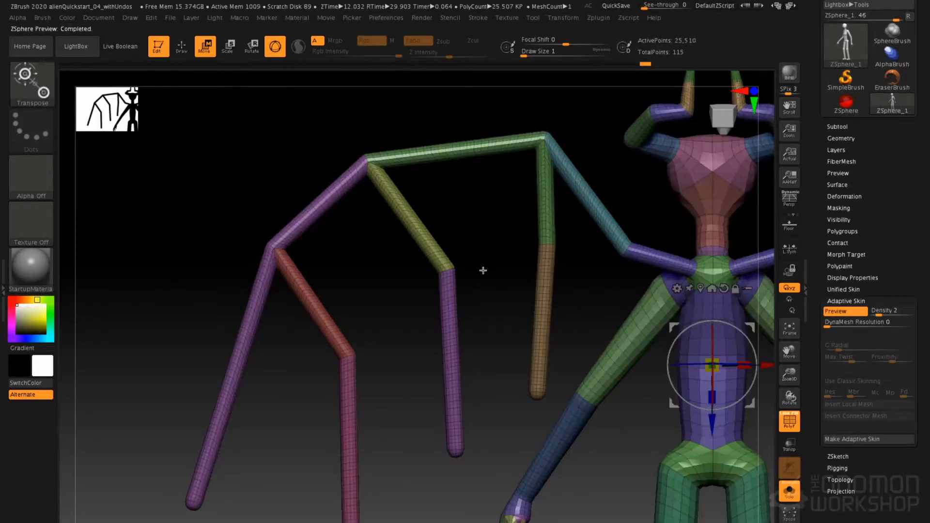
{"action": "left_click_drag", "start_coordinate": [484, 381], "coordinate": [427, 266], "text": "alt"}
{"action": "key", "text": "a"}
{"action": "mouse_move", "coordinate": [560, 264]}
{"action": "left_mouse_down"}
{"action": "mouse_move", "coordinate": [499, 255]}
{"action": "mouse_move", "coordinate": [494, 307]}
{"action": "mouse_move", "coordinate": [555, 264]}
{"action": "left_mouse_up"}
{"action": "left_click_drag", "start_coordinate": [509, 412], "coordinate": [481, 357]}
{"action": "right_click_drag", "start_coordinate": [481, 357], "coordinate": [438, 160], "text": "ctrl"}
{"action": "right_click_drag", "start_coordinate": [422, 262], "coordinate": [554, 315]}
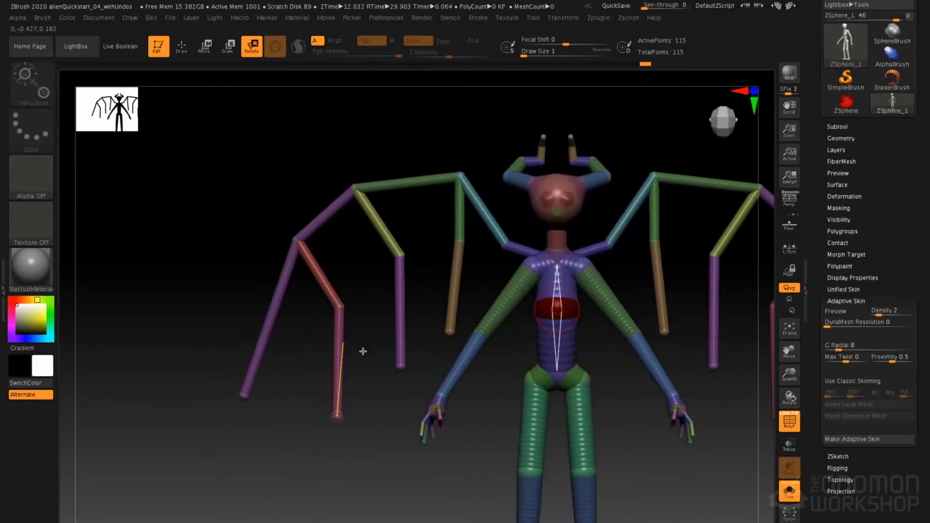
{"action": "key", "text": "a"}
{"action": "key", "text": "a"}
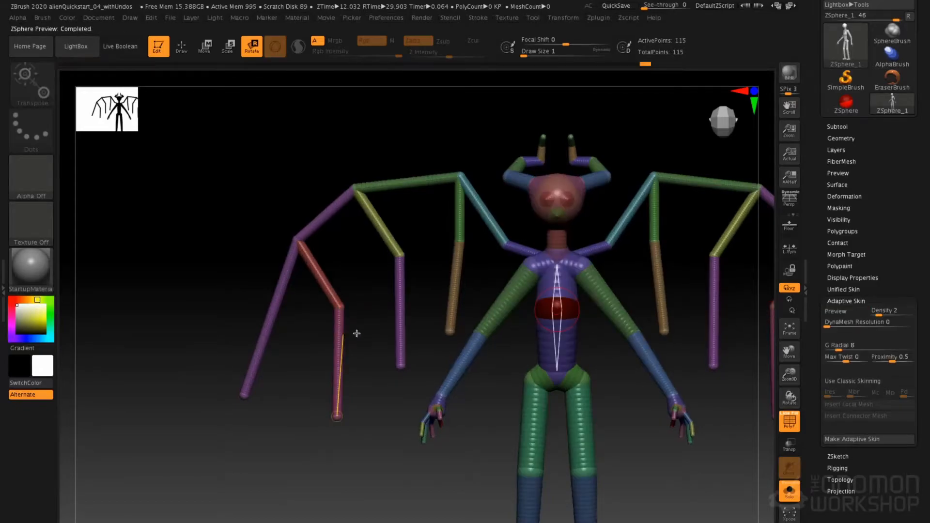
Shift the outermost hanging finger's middle joint outward, insert a joint in each wing's end segment, and bend that segment outward
{"action": "key", "text": "w"}
{"action": "mouse_move", "coordinate": [341, 308]}
{"action": "left_mouse_down"}
{"action": "mouse_move", "coordinate": [303, 328]}
{"action": "mouse_move", "coordinate": [240, 309]}
{"action": "left_mouse_up"}
{"action": "key", "text": "q"}
{"action": "left_click", "coordinate": [270, 322]}
{"action": "key", "text": "w"}
{"action": "mouse_move", "coordinate": [228, 411]}
{"action": "left_mouse_down"}
{"action": "mouse_move", "coordinate": [220, 412]}
{"action": "mouse_move", "coordinate": [229, 388]}
{"action": "mouse_move", "coordinate": [235, 411]}
{"action": "mouse_move", "coordinate": [225, 424]}
{"action": "left_mouse_up"}
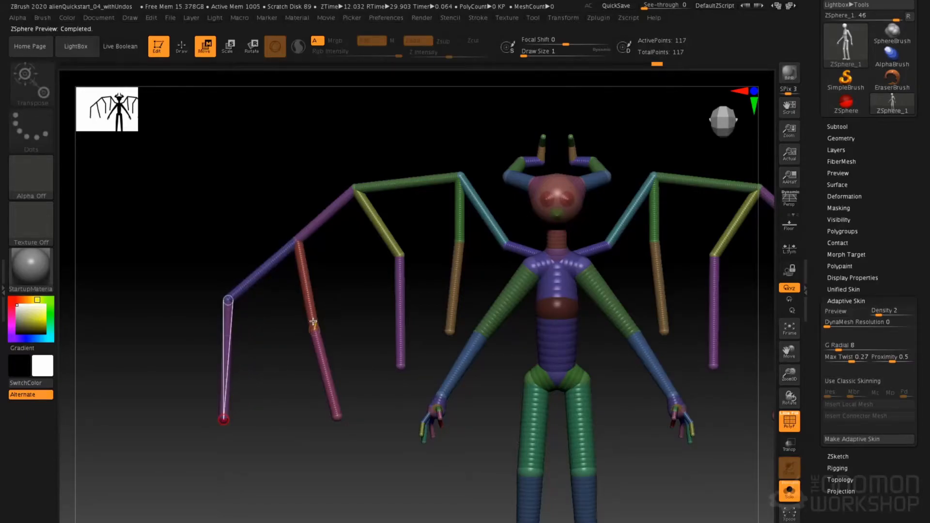
Move the middle joints of the wing fingers backward and their tips forward in side view to curve the wings
{"action": "right_click_drag", "start_coordinate": [314, 308], "coordinate": [342, 308]}
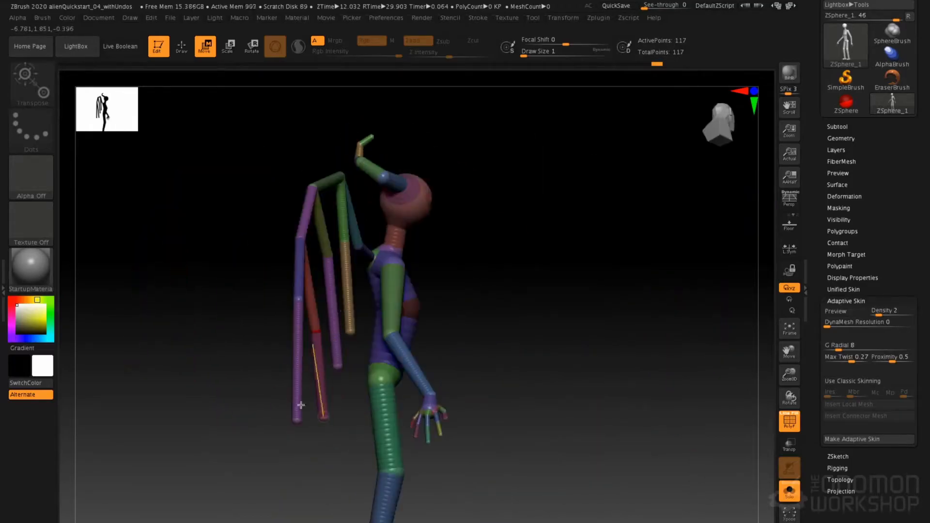
{"action": "left_click_drag", "start_coordinate": [297, 421], "coordinate": [315, 424]}
{"action": "left_click_drag", "start_coordinate": [296, 294], "coordinate": [285, 323]}
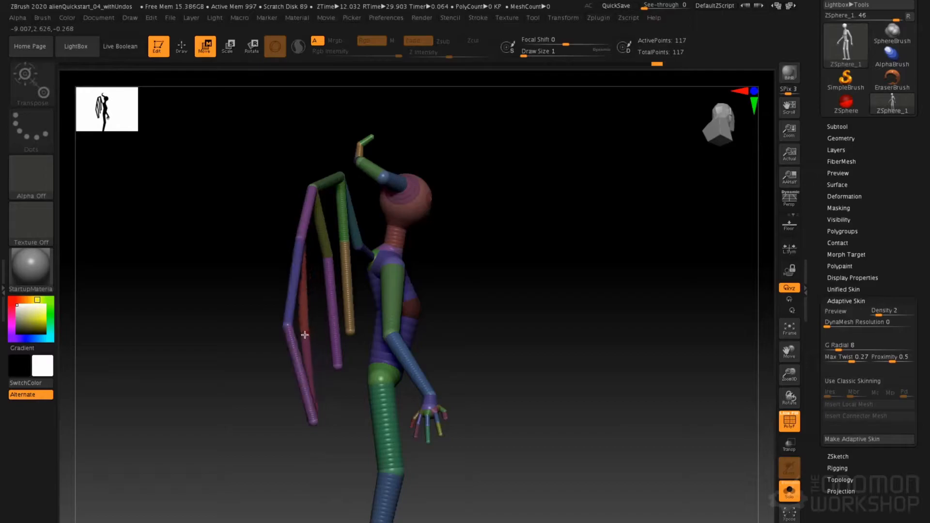
{"action": "left_click_drag", "start_coordinate": [328, 391], "coordinate": [334, 418]}
{"action": "left_click_drag", "start_coordinate": [341, 358], "coordinate": [338, 380]}
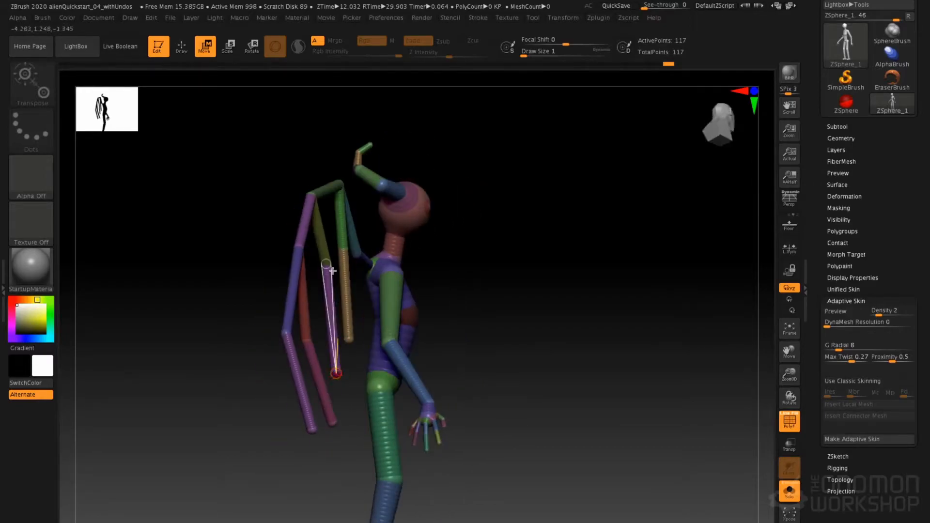
{"action": "left_click_drag", "start_coordinate": [319, 271], "coordinate": [312, 289]}
{"action": "left_click_drag", "start_coordinate": [343, 248], "coordinate": [316, 295]}
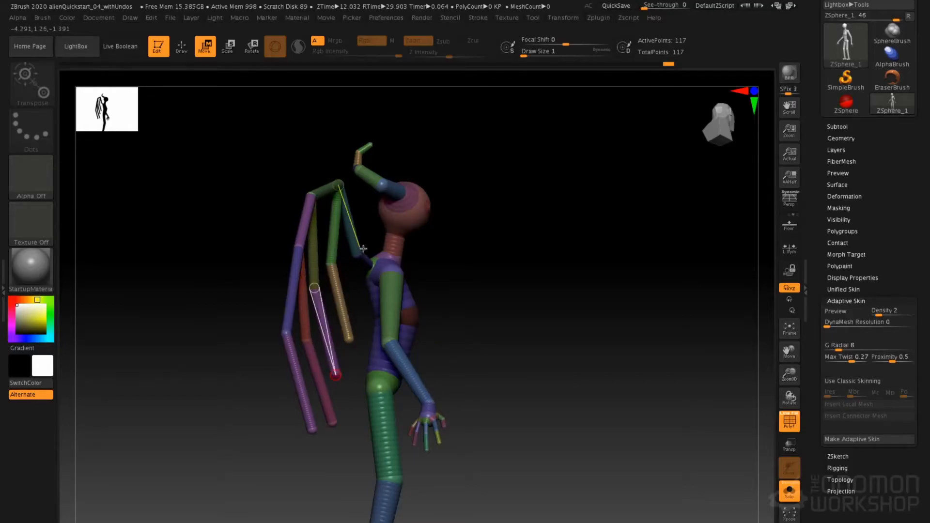
{"action": "mouse_move", "coordinate": [344, 321]}
{"action": "right_mouse_down"}
{"action": "mouse_move", "coordinate": [303, 316]}
{"action": "mouse_move", "coordinate": [328, 320]}
{"action": "right_mouse_up"}
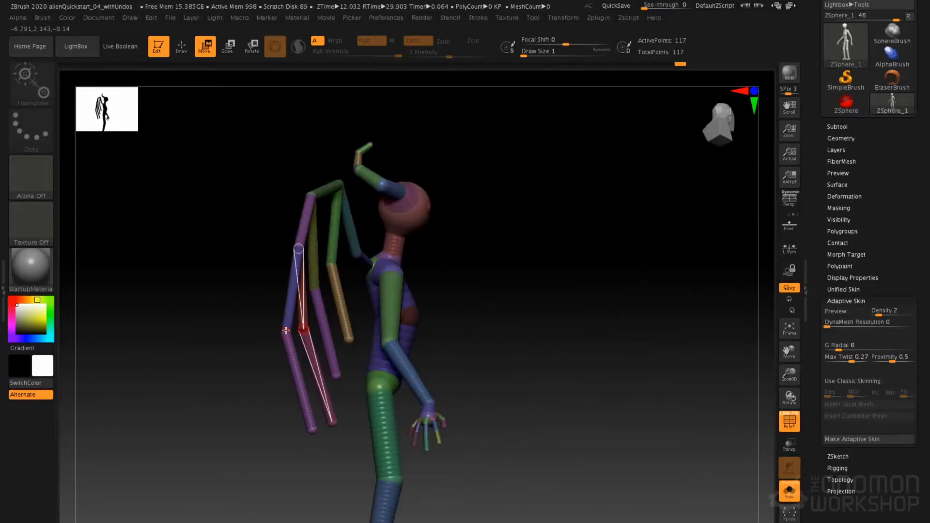
{"action": "left_click_drag", "start_coordinate": [284, 333], "coordinate": [283, 344]}
Adjust the joints and tips of the hanging wing fingers in front view and check them in the adaptive skin preview
{"action": "right_click_drag", "start_coordinate": [285, 345], "coordinate": [295, 299]}
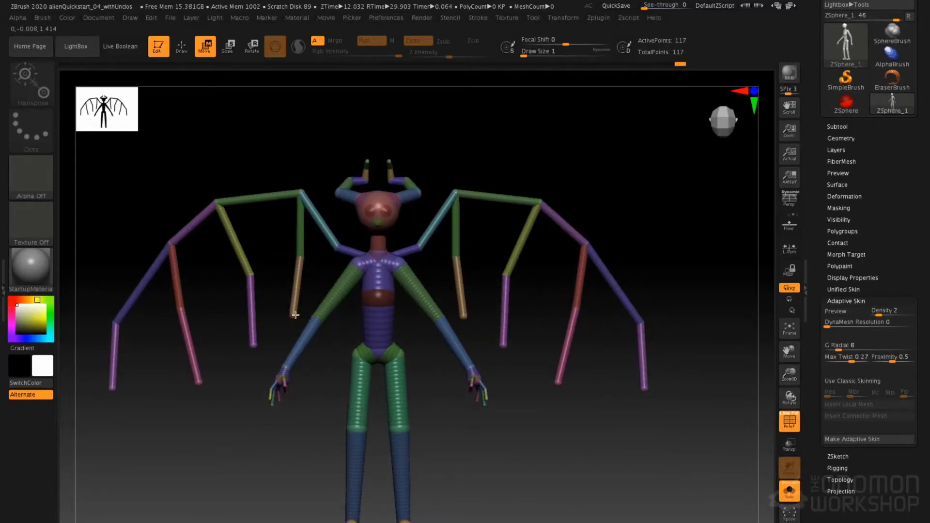
{"action": "left_click_drag", "start_coordinate": [295, 315], "coordinate": [303, 316]}
{"action": "left_click_drag", "start_coordinate": [300, 254], "coordinate": [304, 264]}
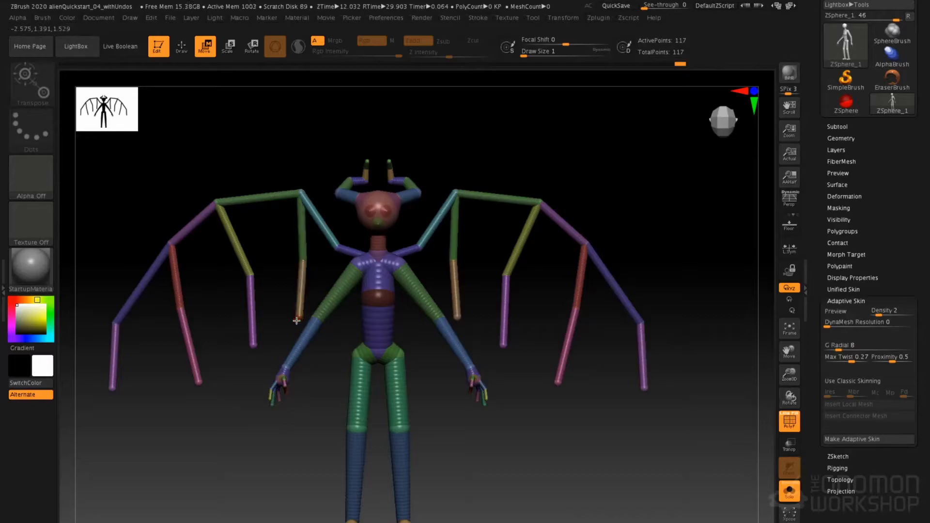
{"action": "left_click_drag", "start_coordinate": [199, 384], "coordinate": [191, 392]}
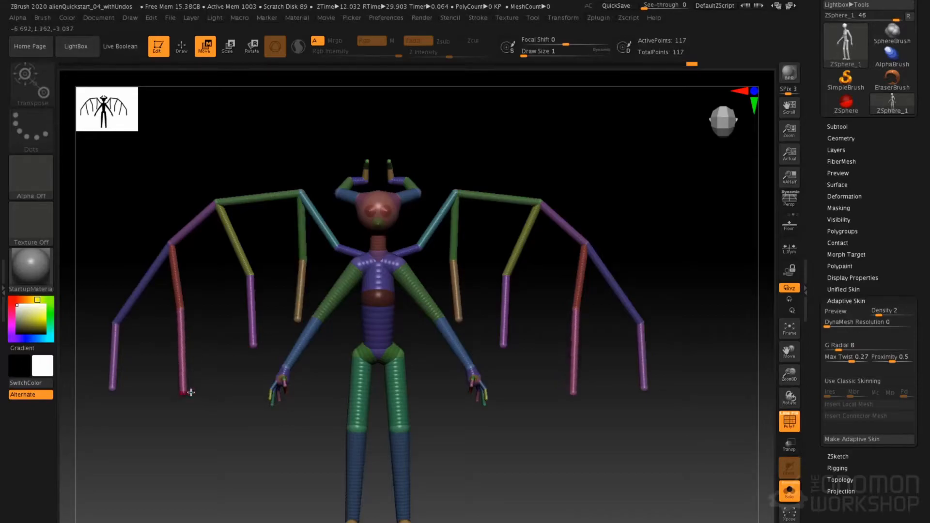
{"action": "left_click_drag", "start_coordinate": [509, 290], "coordinate": [518, 280]}
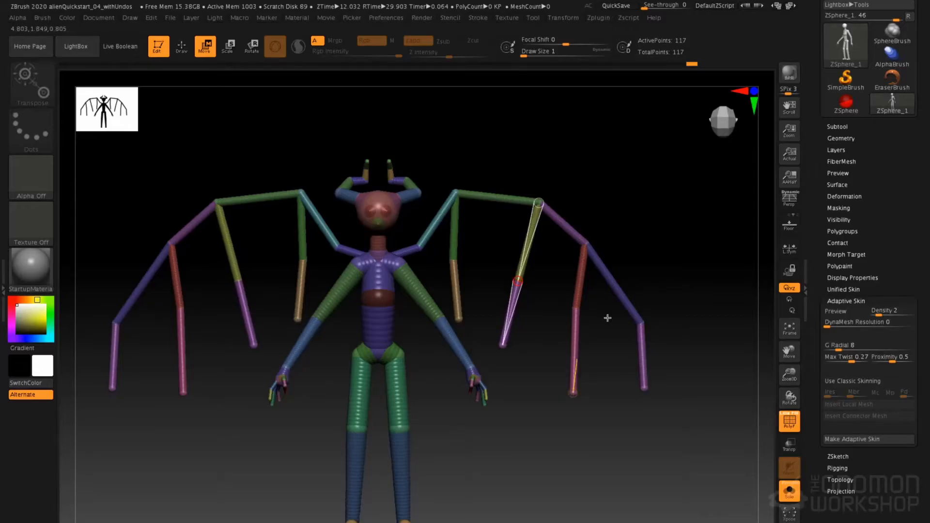
{"action": "key", "text": "a"}
{"action": "left_click_drag", "start_coordinate": [468, 397], "coordinate": [509, 386], "text": "alt"}
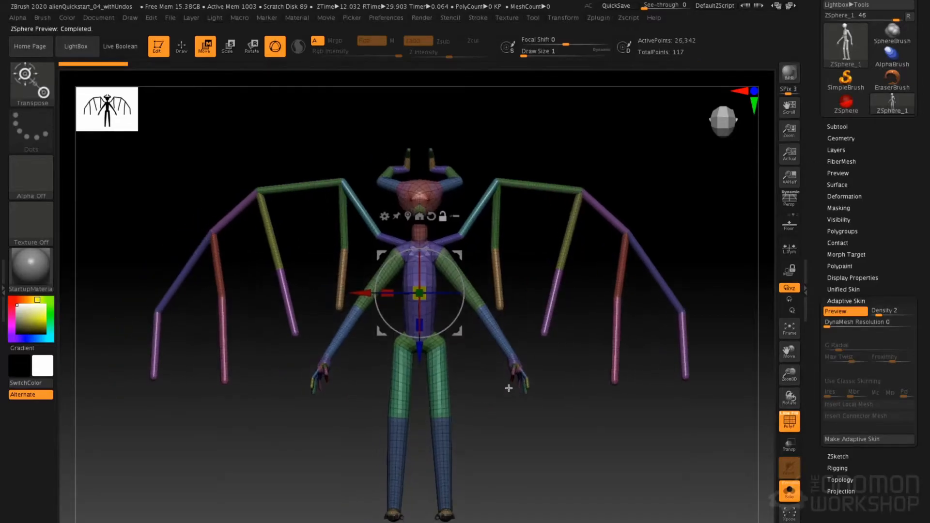
{"action": "key", "text": "a"}
Reposition the innermost wing finger's tip and middle joint, and raise the wing joint above the second finger
{"action": "left_click_drag", "start_coordinate": [340, 304], "coordinate": [351, 300]}
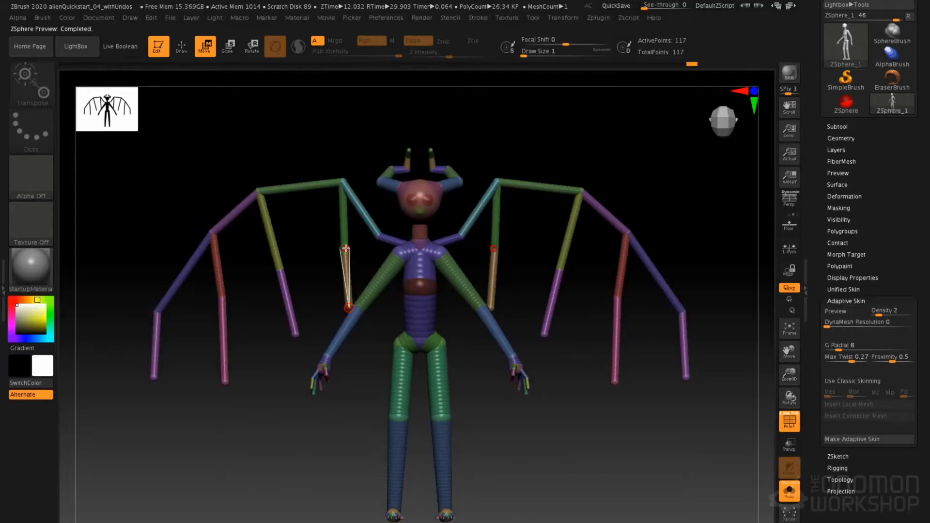
{"action": "left_click_drag", "start_coordinate": [346, 248], "coordinate": [339, 249]}
{"action": "left_click_drag", "start_coordinate": [270, 189], "coordinate": [268, 166]}
{"action": "left_click_drag", "start_coordinate": [287, 293], "coordinate": [273, 307]}
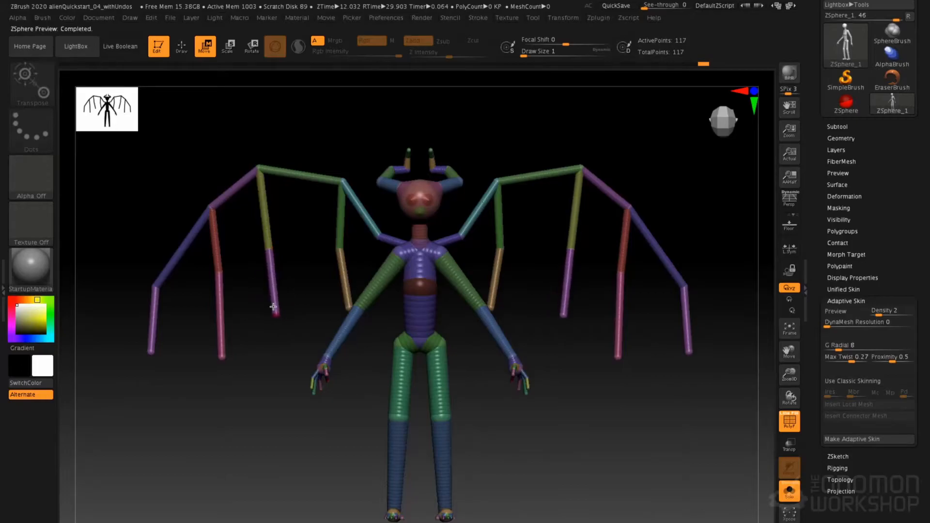
Lengthen and realign the wing finger tips, shift the second finger's middle joint inward, and flare the wing's end segment outward
{"action": "left_click_drag", "start_coordinate": [219, 357], "coordinate": [210, 388]}
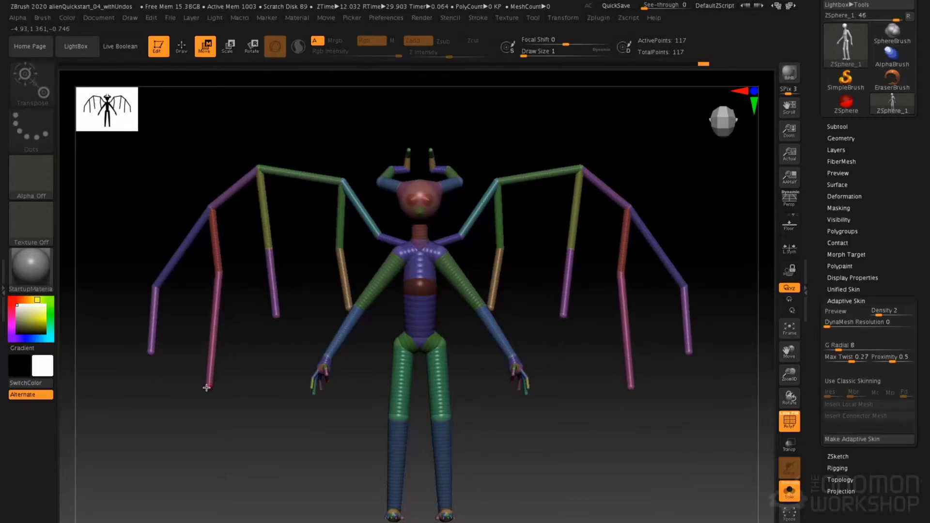
{"action": "left_click_drag", "start_coordinate": [275, 320], "coordinate": [281, 327]}
{"action": "left_click_drag", "start_coordinate": [349, 293], "coordinate": [336, 308]}
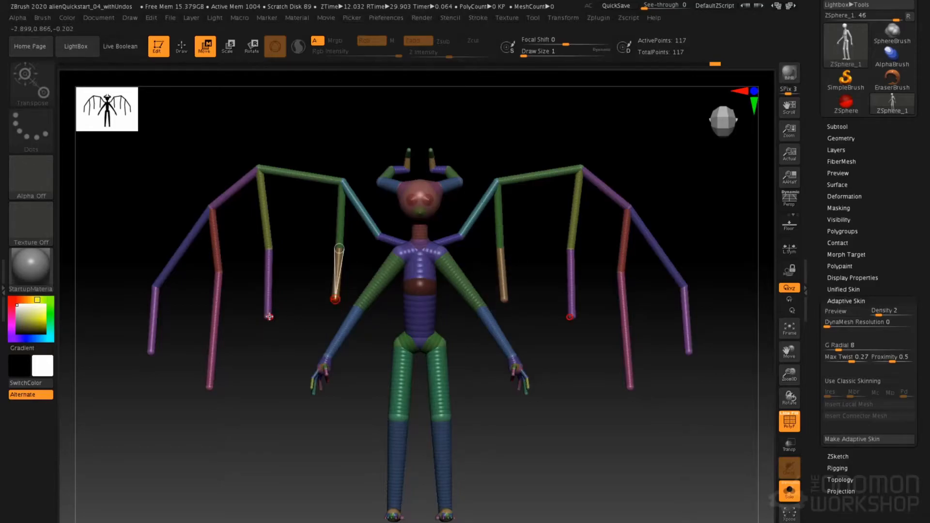
{"action": "left_click_drag", "start_coordinate": [269, 316], "coordinate": [263, 338]}
{"action": "left_click_drag", "start_coordinate": [270, 251], "coordinate": [274, 249]}
{"action": "left_click_drag", "start_coordinate": [154, 316], "coordinate": [137, 346]}
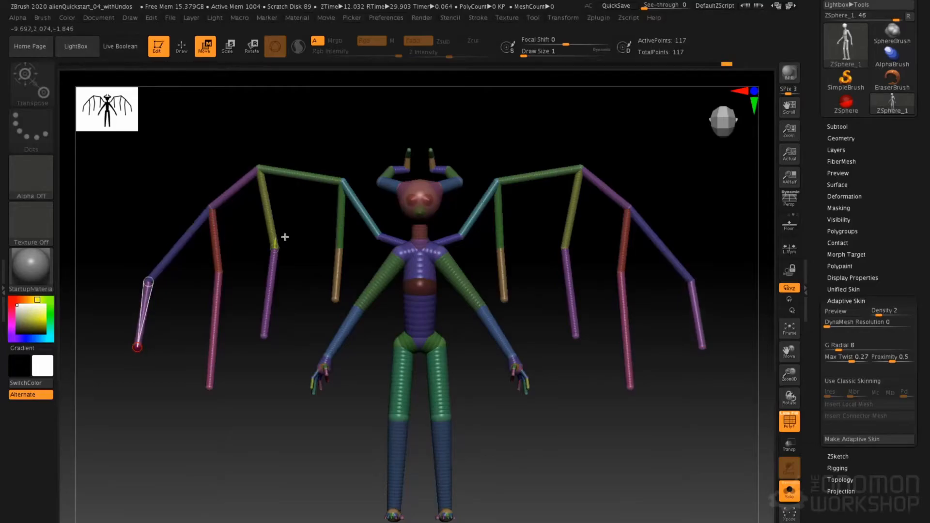
Start saving the winged ZSphere creature as a ZTool (*.ztl) file
{"action": "left_click_drag", "start_coordinate": [475, 373], "coordinate": [496, 397], "text": "alt"}
{"action": "left_click_drag", "start_coordinate": [553, 362], "coordinate": [551, 332], "text": "alt"}
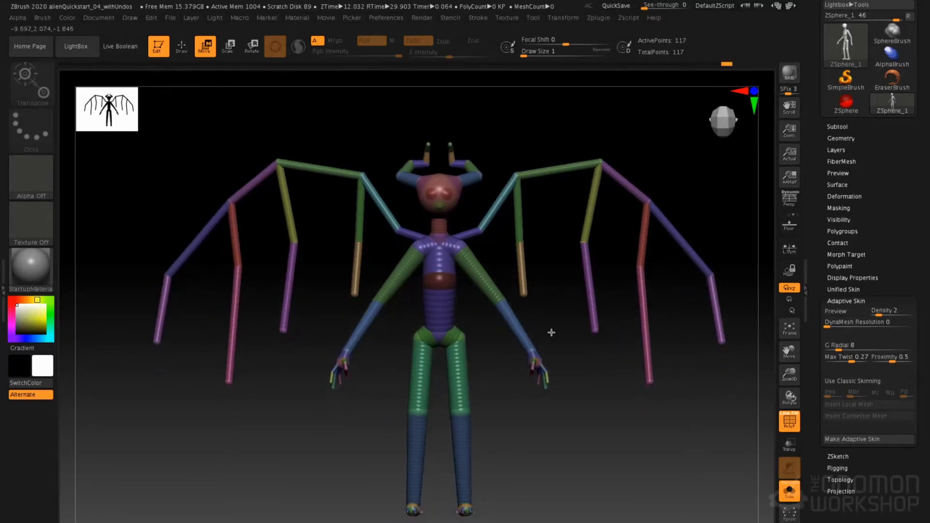
{"action": "scroll", "coordinate": [844, 180], "scroll_direction": "up", "scroll_amount": 4}
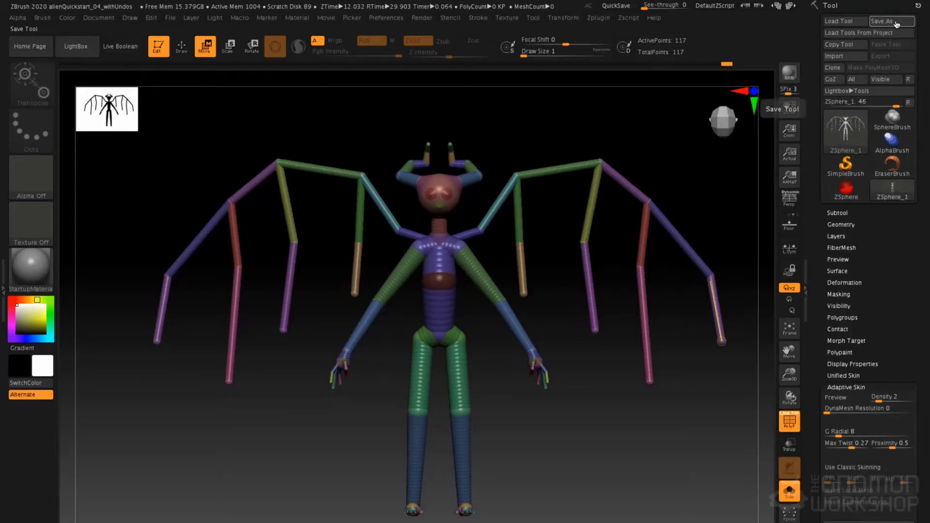
{"action": "left_click", "coordinate": [898, 23]}
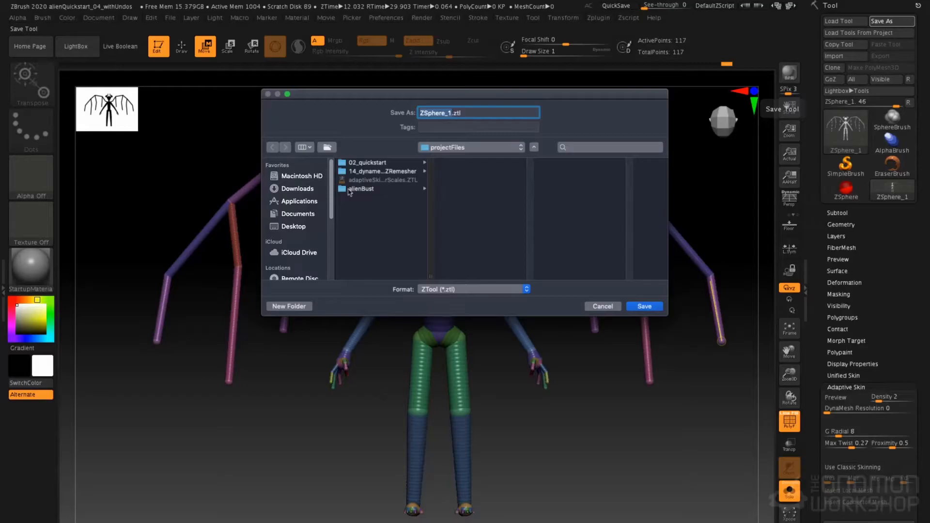
Save the creature as zsphereBatCreature.ztl in the projectFiles folder
{"action": "left_click", "coordinate": [458, 152]}
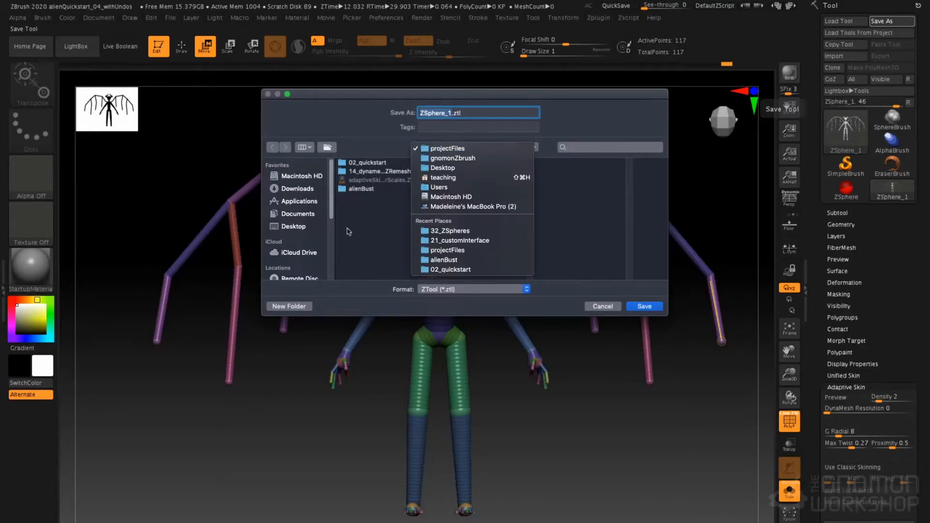
{"action": "left_click", "coordinate": [397, 207]}
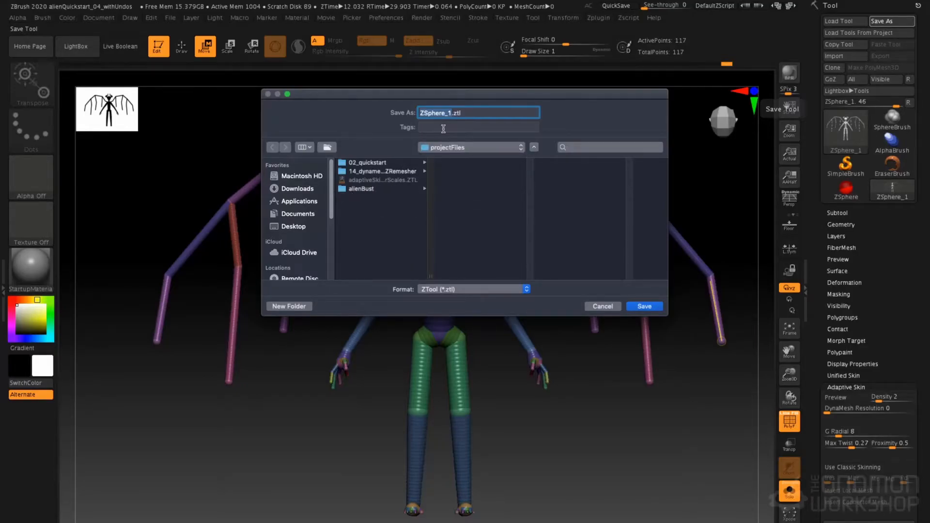
{"action": "type", "text": "zsphereBatCreature"}
{"action": "key", "text": "Return"}
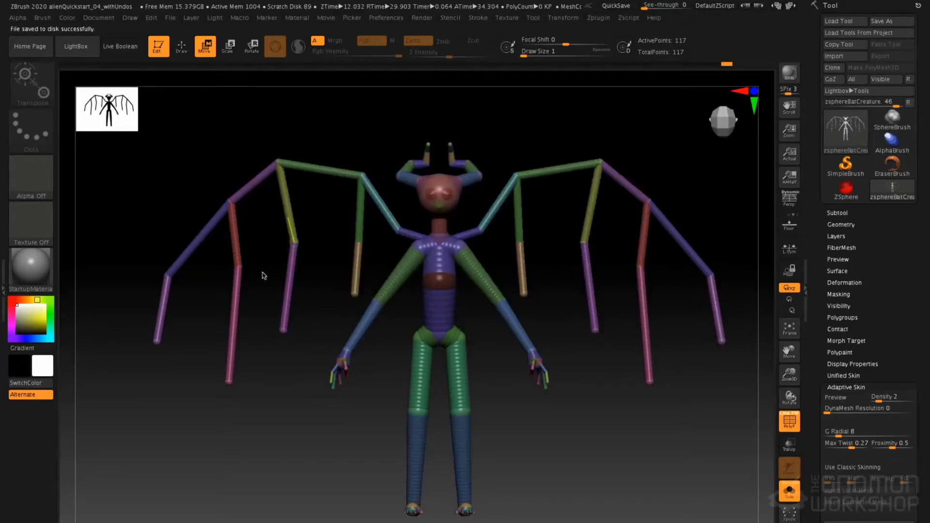
Check the creature's adaptive skin preview and examine the Adaptive Skin options such as DynaMesh Resolution and G Radial
{"action": "key", "text": "a"}
{"action": "key", "text": "a"}
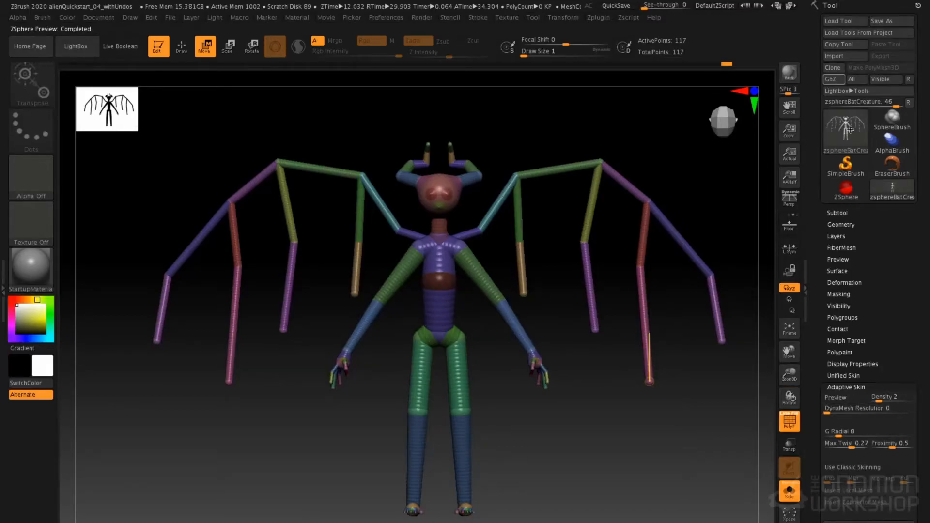
{"action": "scroll", "coordinate": [849, 386], "scroll_direction": "down", "scroll_amount": 3}
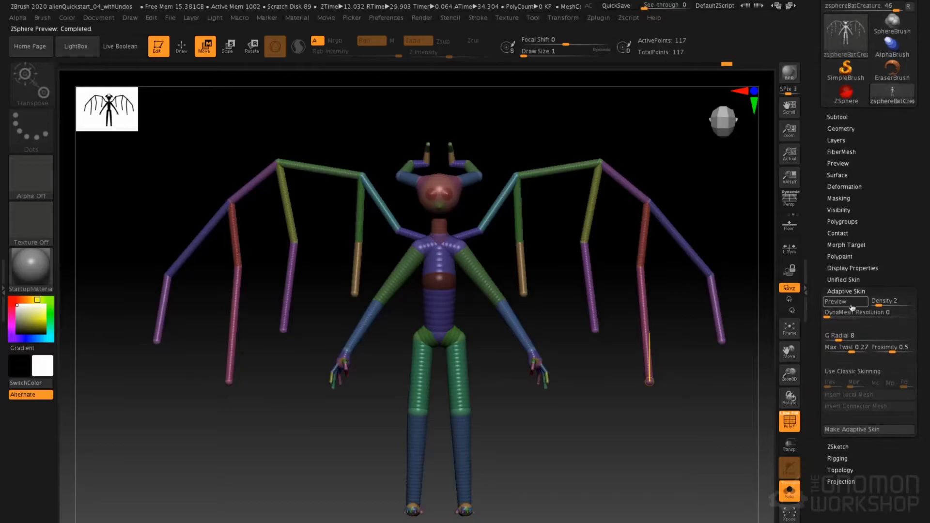
{"action": "left_click", "coordinate": [836, 302]}
{"action": "left_click", "coordinate": [852, 305]}
{"action": "left_click", "coordinate": [852, 305]}
{"action": "left_click", "coordinate": [852, 306]}
{"action": "left_click", "coordinate": [829, 313]}
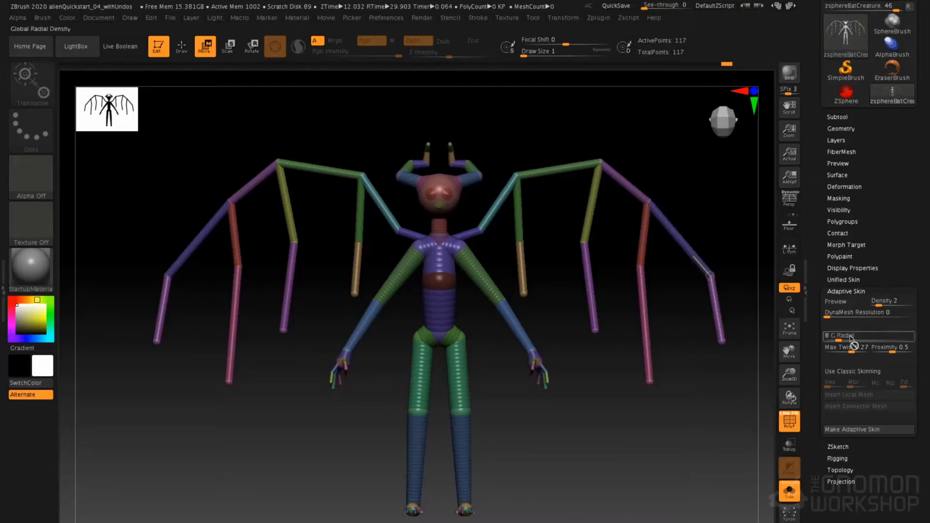
Try classic skinning in the creature's adaptive skin preview and switch it back off
{"action": "left_click", "coordinate": [858, 374]}
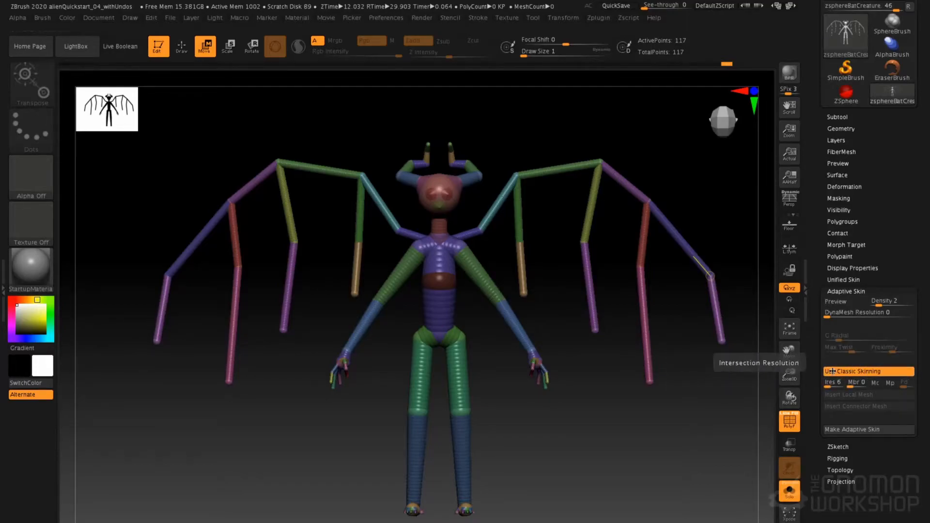
{"action": "key", "text": "a"}
{"action": "mouse_move", "coordinate": [403, 237]}
{"action": "right_mouse_down"}
{"action": "mouse_move", "coordinate": [442, 236]}
{"action": "mouse_move", "coordinate": [375, 237]}
{"action": "mouse_move", "coordinate": [383, 248]}
{"action": "mouse_move", "coordinate": [399, 243]}
{"action": "right_mouse_up"}
{"action": "key", "text": "a"}
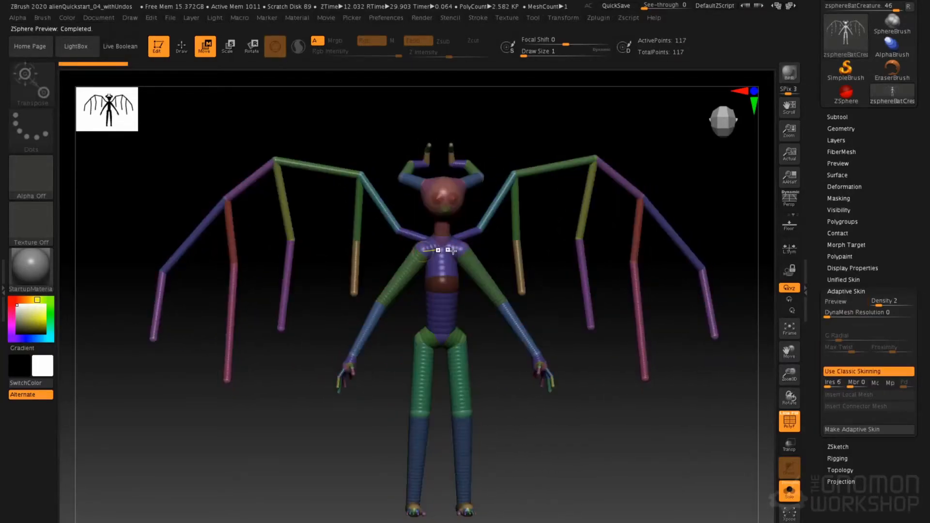
{"action": "left_click", "coordinate": [847, 372]}
{"action": "left_click", "coordinate": [850, 372]}
Preview the adaptive skin at density 2, make an adaptive skin mesh from it, and switch to that new mesh
{"action": "key", "text": "a"}
{"action": "key", "text": "a"}
{"action": "key", "text": "a"}
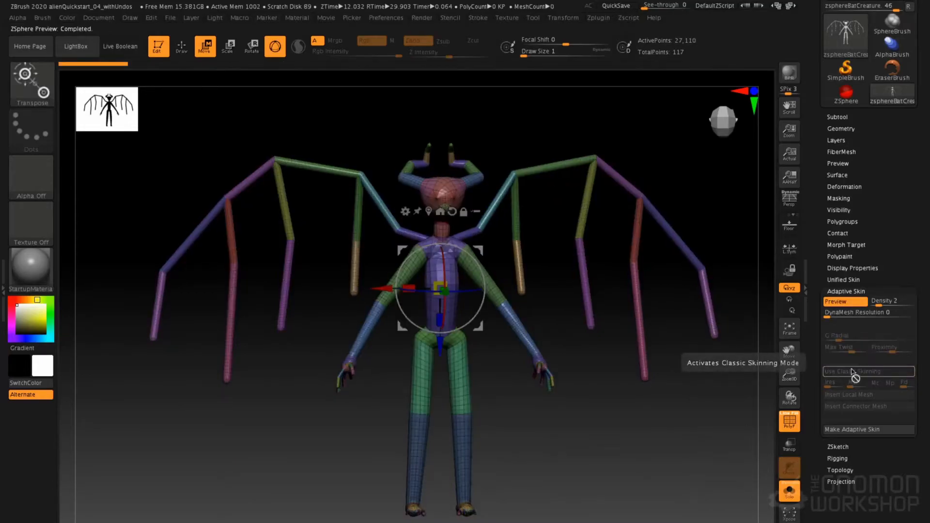
{"action": "key", "text": "a"}
{"action": "key", "text": "a"}
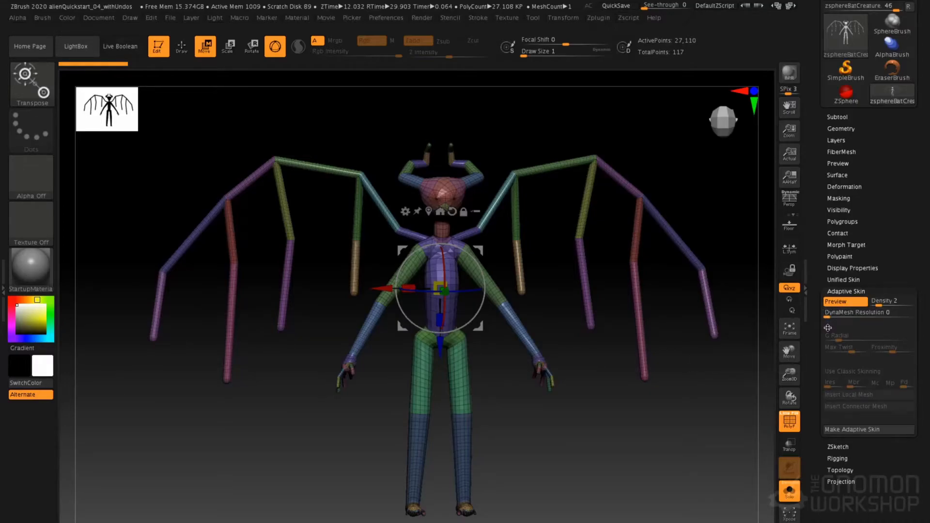
{"action": "left_click", "coordinate": [855, 429]}
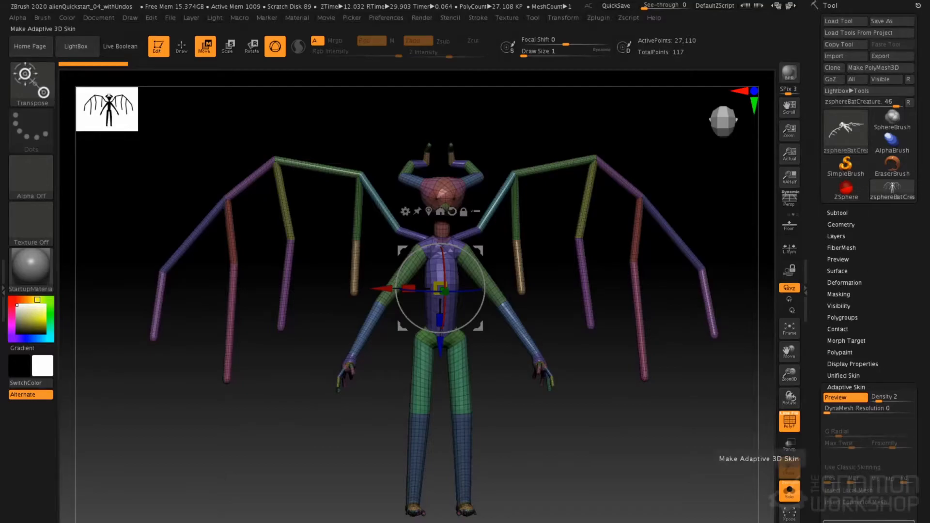
{"action": "left_click", "coordinate": [790, 468]}
{"action": "mouse_move", "coordinate": [898, 196]}
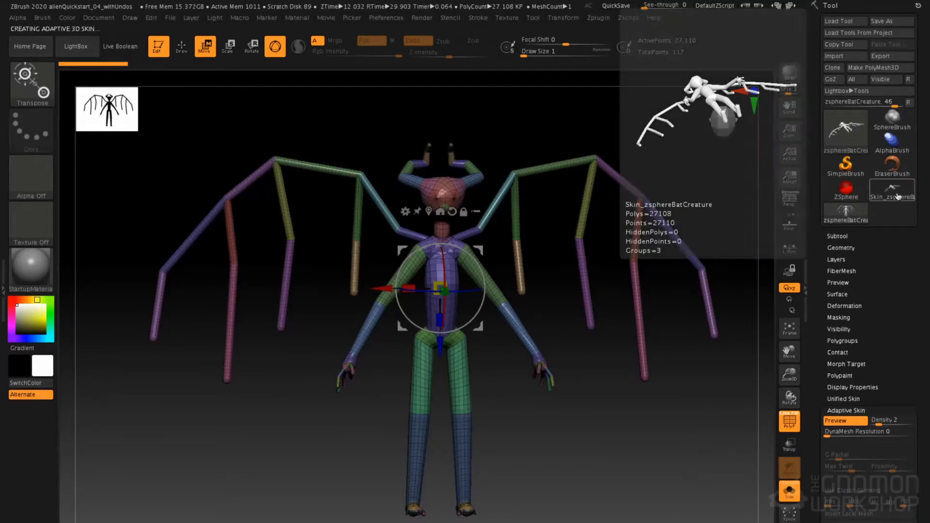
{"action": "left_click", "coordinate": [898, 196]}
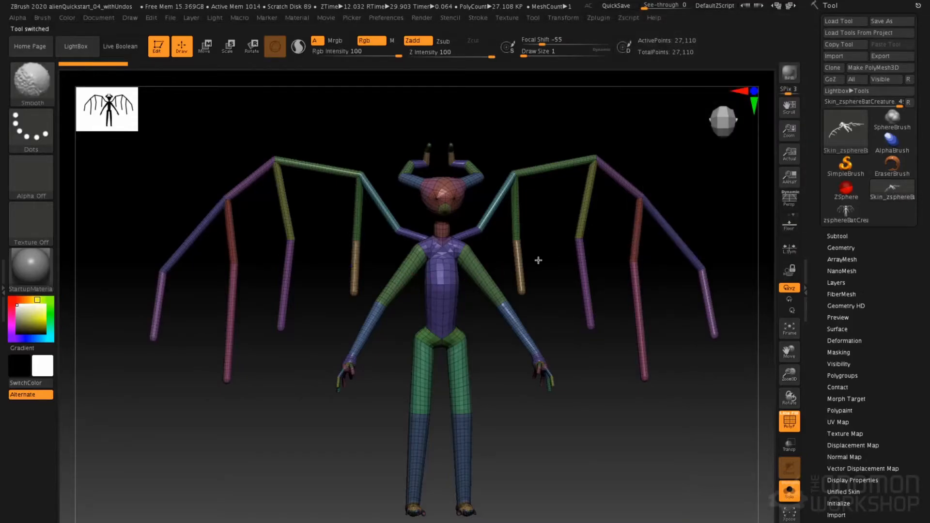
Check the skin mesh's subdivision levels and compare the mesh with the original ZSphere tool
{"action": "key", "text": "shift+d"}
{"action": "key", "text": "d"}
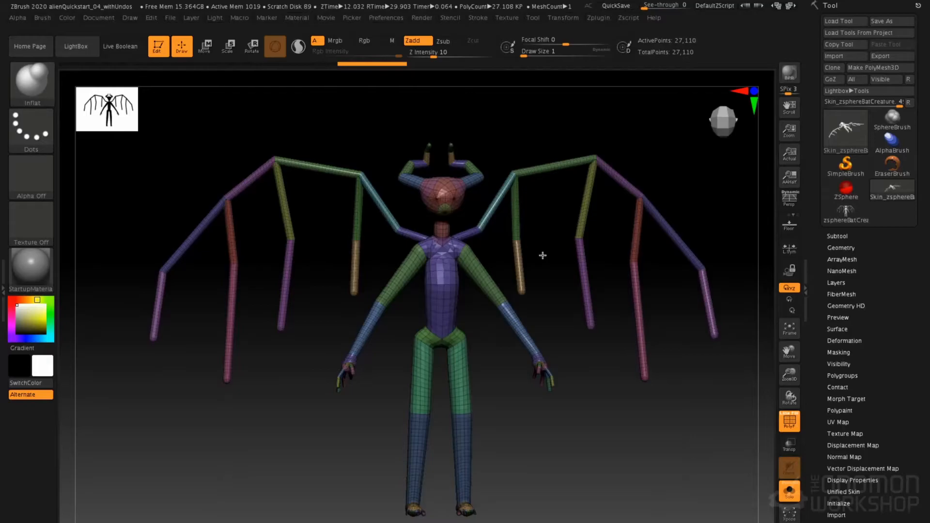
{"action": "left_click", "coordinate": [843, 220]}
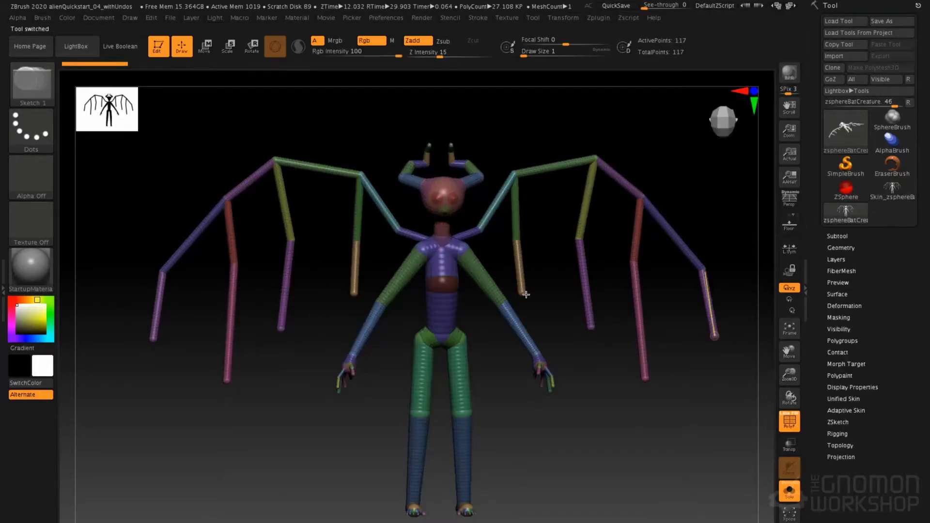
{"action": "left_click", "coordinate": [888, 196]}
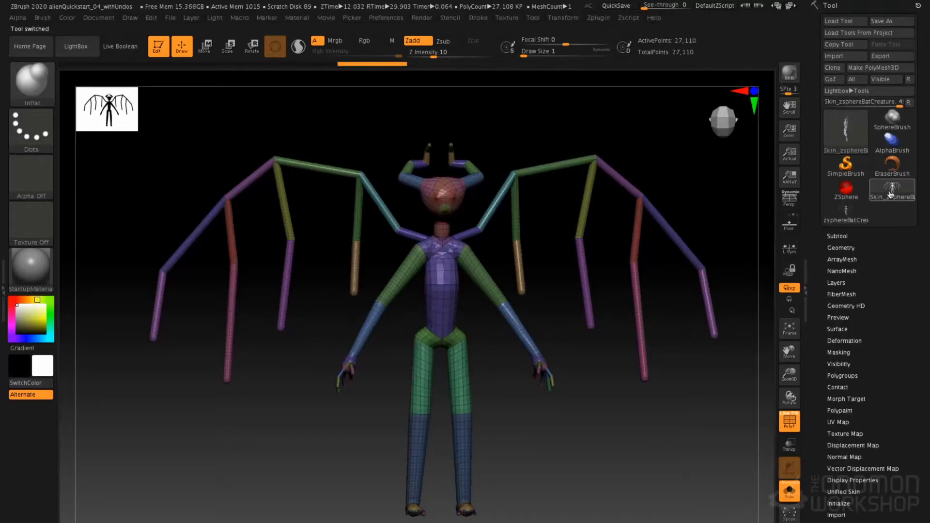
Append the skin mesh as a subtool of the ZSphere creature and save the tool over zsphereBatCreature.ztl
{"action": "left_click", "coordinate": [848, 212]}
{"action": "left_click", "coordinate": [838, 236]}
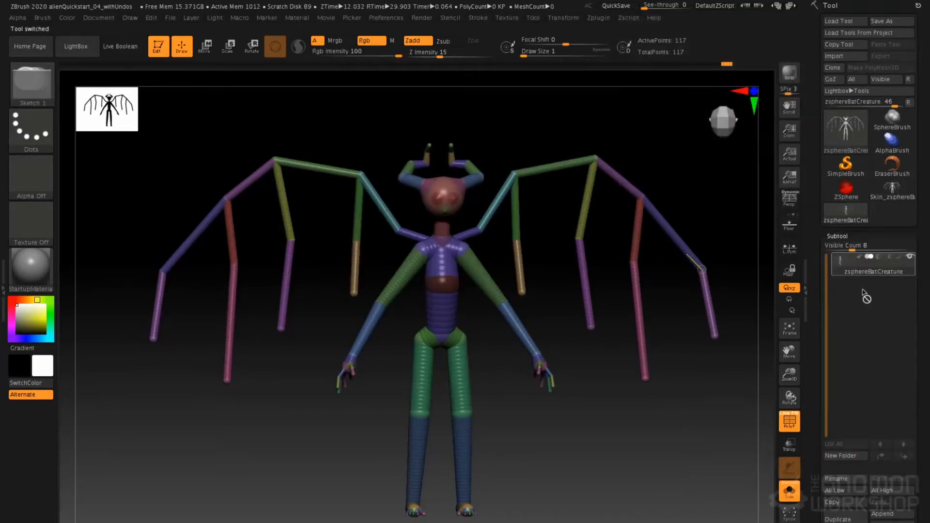
{"action": "left_click", "coordinate": [890, 514]}
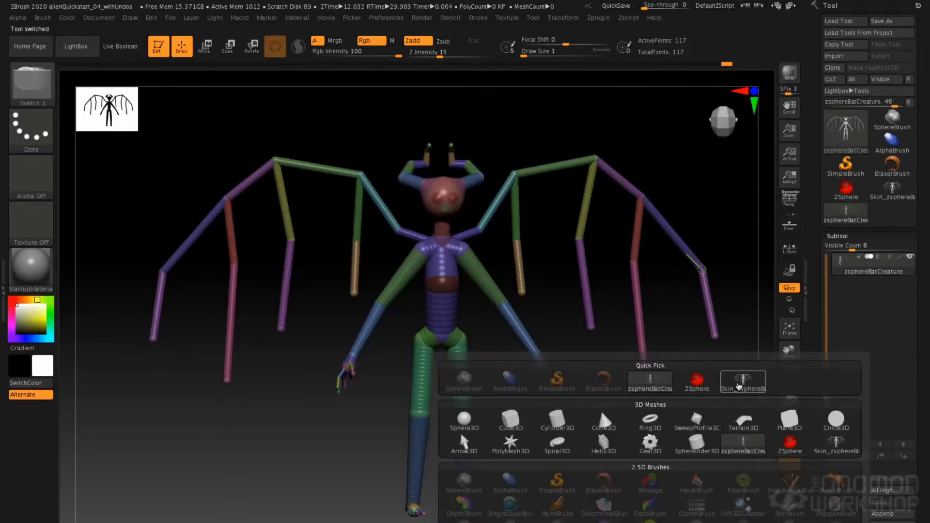
{"action": "left_click", "coordinate": [740, 382]}
{"action": "mouse_move", "coordinate": [869, 296]}
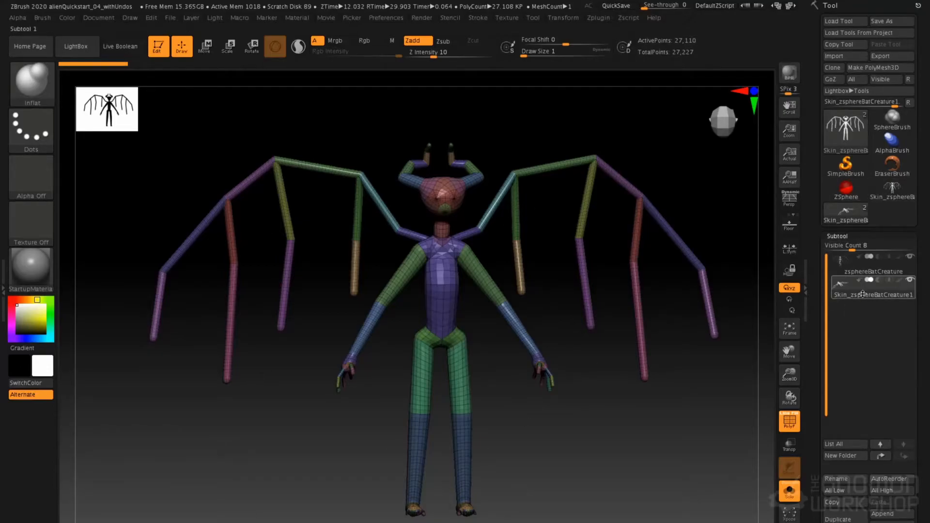
{"action": "mouse_move", "coordinate": [838, 292]}
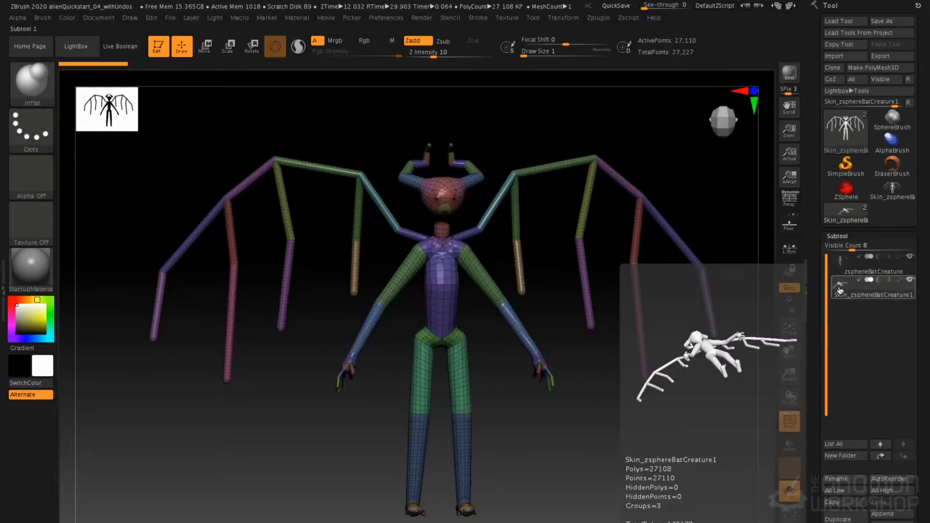
{"action": "mouse_move", "coordinate": [857, 270]}
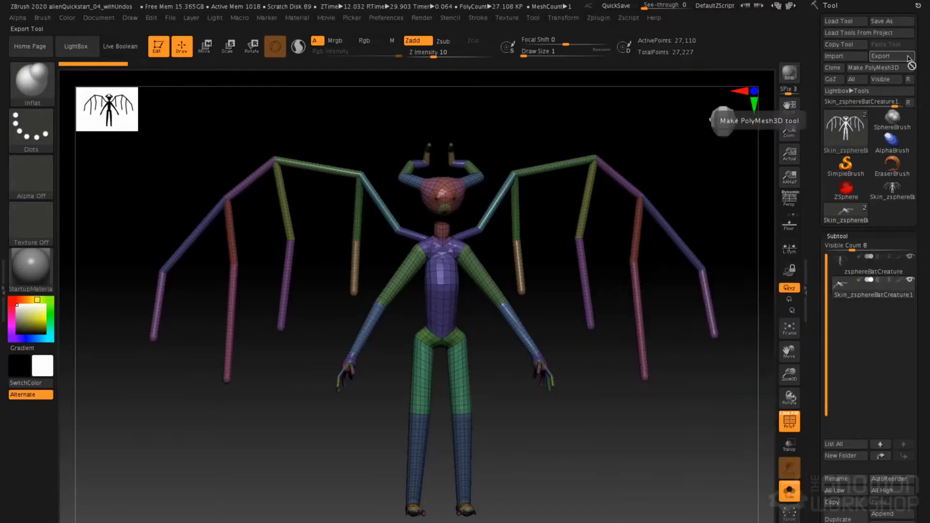
{"action": "left_click", "coordinate": [892, 20]}
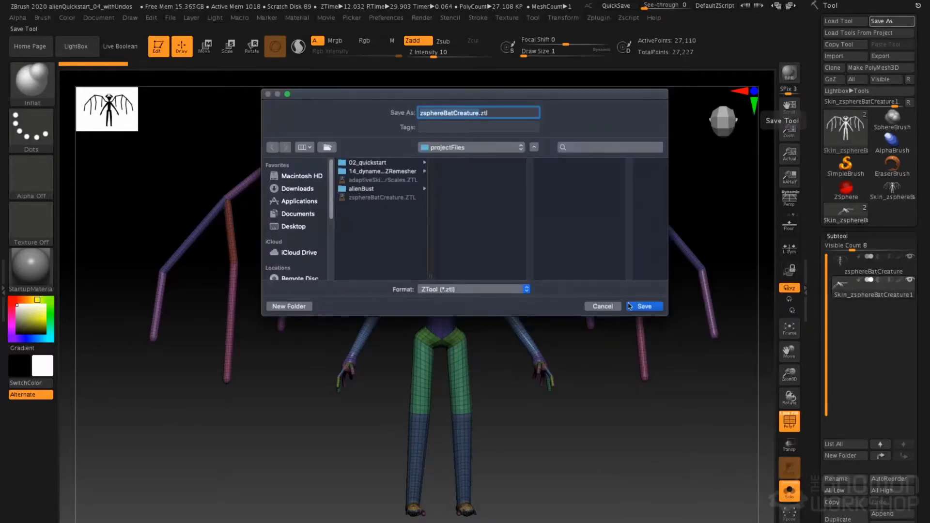
{"action": "left_click", "coordinate": [631, 306]}
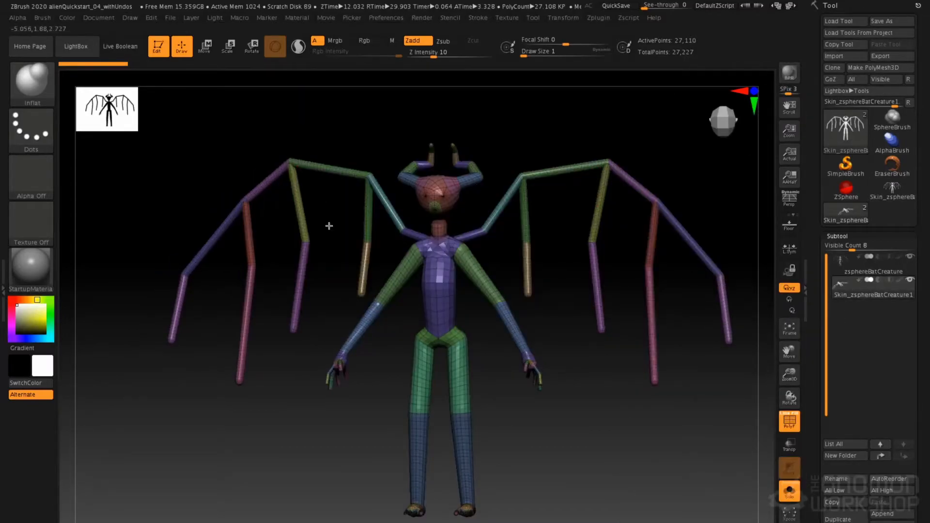
Divide the skin mesh to subdivision level 3 and choose the ClayTubes brush
{"action": "left_click", "coordinate": [852, 236]}
{"action": "left_click", "coordinate": [841, 247]}
{"action": "left_click", "coordinate": [834, 269]}
{"action": "left_click", "coordinate": [860, 272]}
{"action": "right_click_drag", "start_coordinate": [457, 264], "coordinate": [488, 258], "text": "ctrl"}
{"action": "key", "text": "b"}
{"action": "key", "text": "c"}
{"action": "key", "text": "b"}
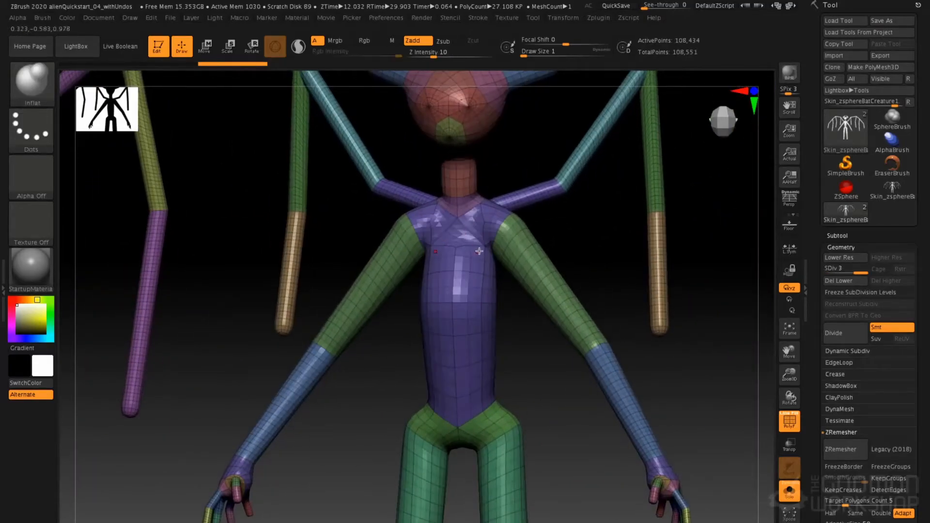
{"action": "key", "text": "ctrl+d"}
Adjust the ClayTubes brush's draw size and alpha, and stroke clay across the upper chest
{"action": "key", "text": "space"}
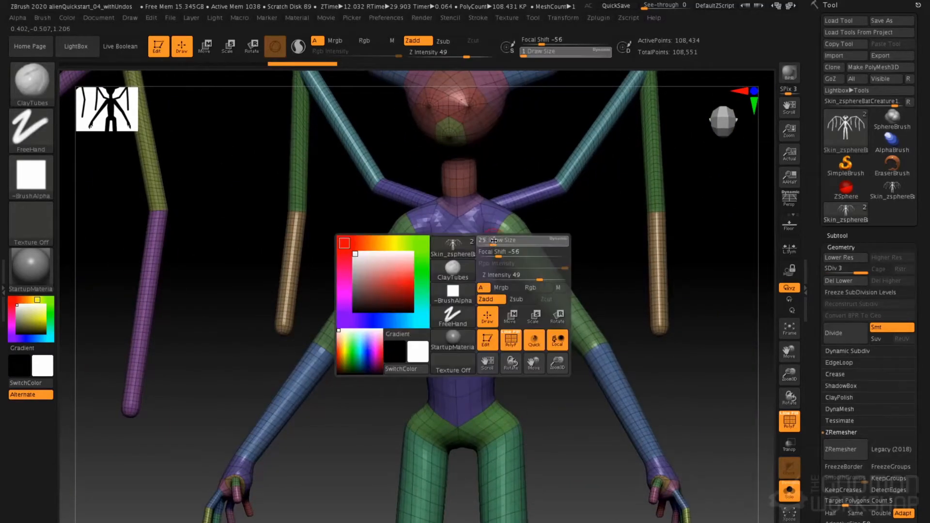
{"action": "left_click", "coordinate": [31, 176]}
{"action": "left_click", "coordinate": [88, 184]}
{"action": "mouse_move", "coordinate": [428, 220]}
{"action": "left_mouse_down"}
{"action": "mouse_move", "coordinate": [433, 252]}
{"action": "mouse_move", "coordinate": [436, 233]}
{"action": "mouse_move", "coordinate": [461, 257]}
{"action": "mouse_move", "coordinate": [489, 220]}
{"action": "mouse_move", "coordinate": [460, 264]}
{"action": "left_mouse_up"}
Pull the chest forward and shape the torso profile in side view using the Move brush at draw size about 163
{"action": "key", "text": "b"}
{"action": "key", "text": "m"}
{"action": "key", "text": "v"}
{"action": "key", "text": "space"}
{"action": "left_click", "coordinate": [482, 274]}
{"action": "key", "text": "space"}
{"action": "left_click", "coordinate": [488, 277]}
{"action": "left_click_drag", "start_coordinate": [489, 275], "coordinate": [501, 272]}
{"action": "left_click_drag", "start_coordinate": [547, 310], "coordinate": [388, 311]}
{"action": "left_click_drag", "start_coordinate": [476, 275], "coordinate": [448, 275]}
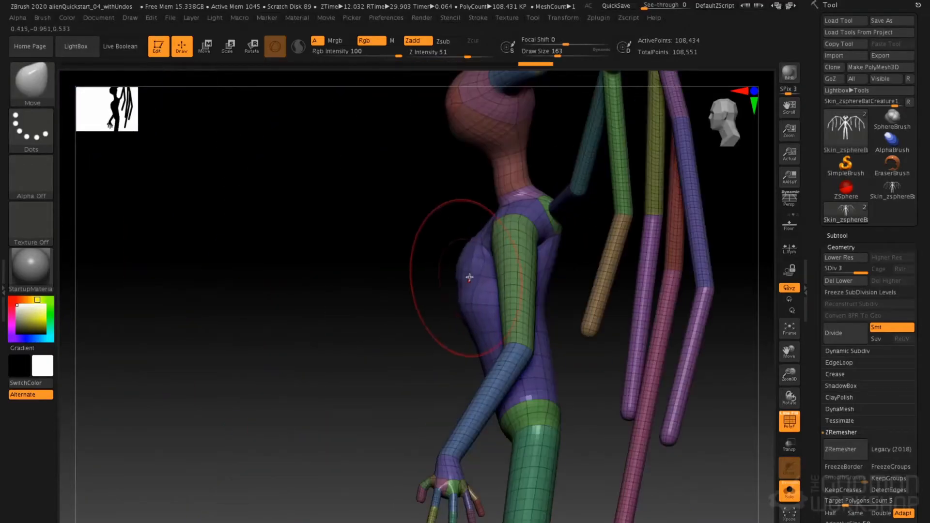
{"action": "mouse_move", "coordinate": [461, 380]}
{"action": "left_mouse_down"}
{"action": "mouse_move", "coordinate": [461, 270]}
{"action": "mouse_move", "coordinate": [467, 341]}
{"action": "mouse_move", "coordinate": [430, 318]}
{"action": "mouse_move", "coordinate": [449, 301]}
{"action": "mouse_move", "coordinate": [440, 272]}
{"action": "left_mouse_up"}
Reshape the torso, neck and head profile using the Move brush at varying sizes down to about 71
{"action": "key", "text": "space"}
{"action": "left_click", "coordinate": [476, 341]}
{"action": "key", "text": "space"}
{"action": "mouse_move", "coordinate": [441, 181]}
{"action": "left_mouse_down"}
{"action": "mouse_move", "coordinate": [431, 151]}
{"action": "mouse_move", "coordinate": [439, 152]}
{"action": "mouse_move", "coordinate": [409, 140]}
{"action": "left_mouse_up"}
{"action": "key", "text": "space"}
{"action": "left_click_drag", "start_coordinate": [394, 187], "coordinate": [374, 209]}
{"action": "key", "text": "space"}
{"action": "left_click_drag", "start_coordinate": [404, 264], "coordinate": [405, 362], "text": "alt"}
{"action": "left_click_drag", "start_coordinate": [430, 170], "coordinate": [429, 237], "text": "alt"}
{"action": "left_click_drag", "start_coordinate": [472, 266], "coordinate": [461, 250], "text": "shift"}
{"action": "right_click_drag", "start_coordinate": [467, 223], "coordinate": [451, 217]}
{"action": "left_click_drag", "start_coordinate": [447, 224], "coordinate": [447, 226]}
{"action": "key", "text": "space"}
{"action": "left_click", "coordinate": [447, 225]}
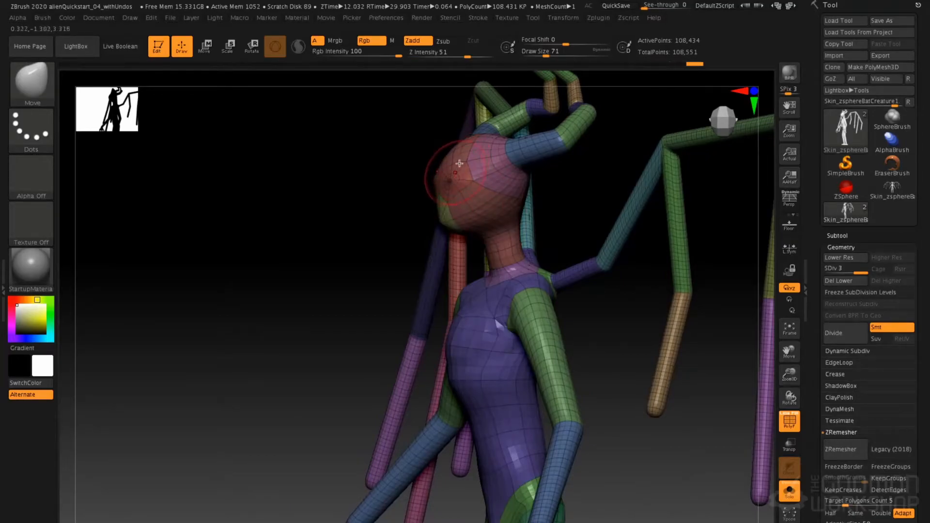
Taper the face toward a narrow chin with the Move brush and smooth the jaw area at draw size about 83
{"action": "key", "text": "space"}
{"action": "left_click", "coordinate": [449, 178]}
{"action": "right_click_drag", "start_coordinate": [448, 178], "coordinate": [576, 194]}
{"action": "key", "text": "space"}
{"action": "left_click", "coordinate": [455, 220]}
{"action": "mouse_move", "coordinate": [436, 209]}
{"action": "right_mouse_down"}
{"action": "mouse_move", "coordinate": [405, 213]}
{"action": "mouse_move", "coordinate": [468, 222]}
{"action": "right_mouse_up"}
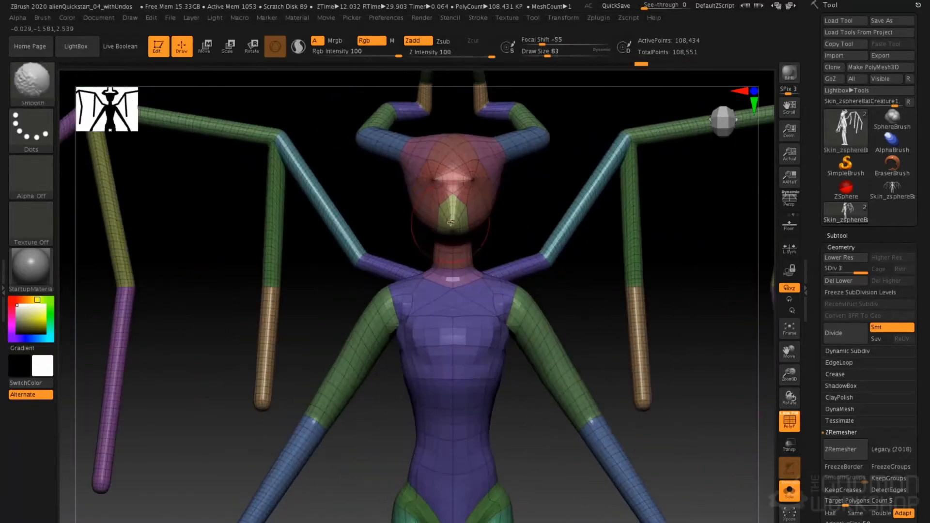
Sculpt the horns into smoother, curved shapes that taper toward the tips
{"action": "mouse_move", "coordinate": [507, 163]}
{"action": "left_mouse_down"}
{"action": "mouse_move", "coordinate": [515, 172]}
{"action": "mouse_move", "coordinate": [507, 168]}
{"action": "mouse_move", "coordinate": [528, 112]}
{"action": "mouse_move", "coordinate": [490, 98]}
{"action": "left_mouse_up"}
{"action": "right_click_drag", "start_coordinate": [490, 99], "coordinate": [490, 163], "text": "alt"}
{"action": "left_click_drag", "start_coordinate": [523, 165], "coordinate": [475, 129], "text": "shift"}
{"action": "mouse_move", "coordinate": [511, 133]}
{"action": "right_mouse_down"}
{"action": "mouse_move", "coordinate": [467, 139]}
{"action": "mouse_move", "coordinate": [477, 138]}
{"action": "mouse_move", "coordinate": [413, 175]}
{"action": "right_mouse_up"}
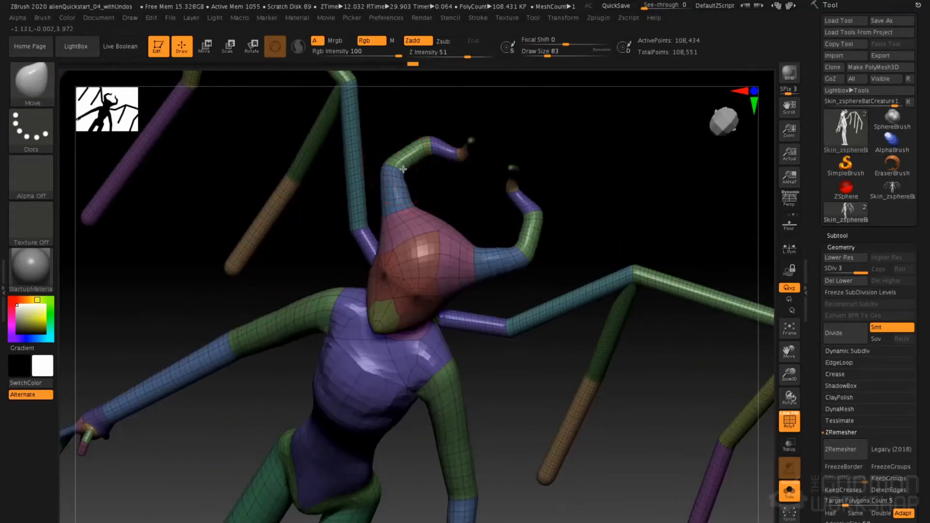
{"action": "mouse_move", "coordinate": [472, 138]}
{"action": "right_mouse_down"}
{"action": "mouse_move", "coordinate": [442, 139]}
{"action": "mouse_move", "coordinate": [359, 199]}
{"action": "mouse_move", "coordinate": [436, 203]}
{"action": "right_mouse_up"}
{"action": "key", "text": "space"}
{"action": "left_click_drag", "start_coordinate": [433, 204], "coordinate": [427, 198]}
{"action": "right_click_drag", "start_coordinate": [422, 216], "coordinate": [463, 243]}
{"action": "right_click_drag", "start_coordinate": [474, 315], "coordinate": [475, 287], "text": "ctrl"}
Set the Move brush's draw size to about 68 and adjust the chest near the shoulder
{"action": "key", "text": "space"}
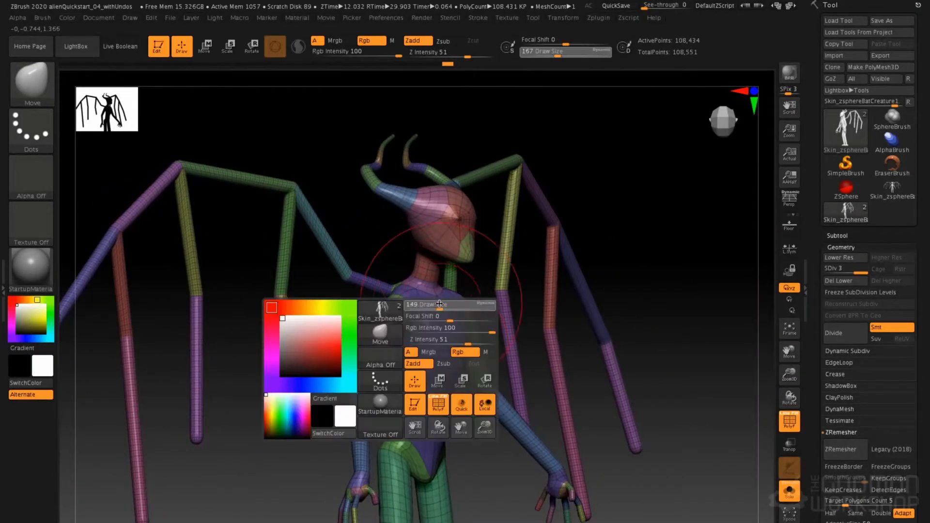
{"action": "left_click_drag", "start_coordinate": [442, 310], "coordinate": [432, 311]}
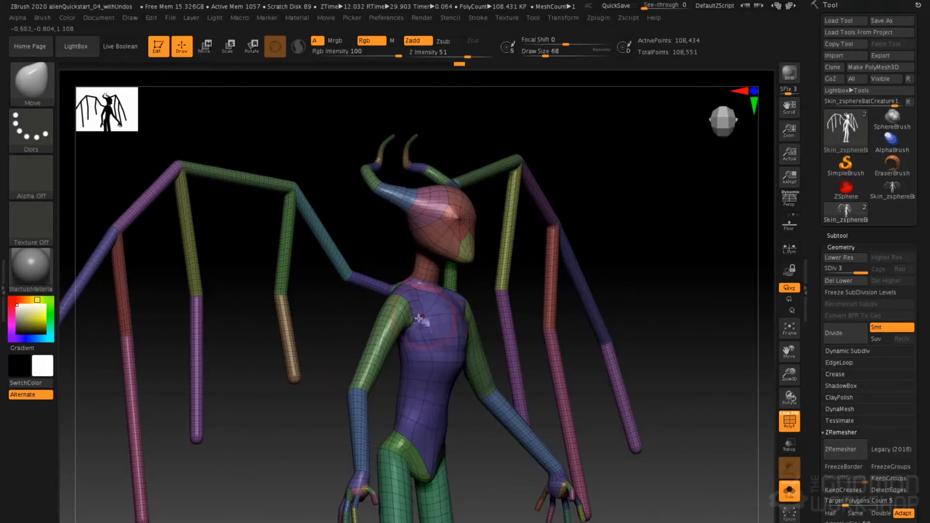
{"action": "right_click_drag", "start_coordinate": [418, 317], "coordinate": [395, 317]}
Isolate the torso, shoulder and upper arm polygroups, and restore the visibility of the whole mesh
{"action": "left_click", "coordinate": [396, 327], "text": "ctrl+shift"}
{"action": "left_click", "coordinate": [388, 317], "text": "ctrl+shift"}
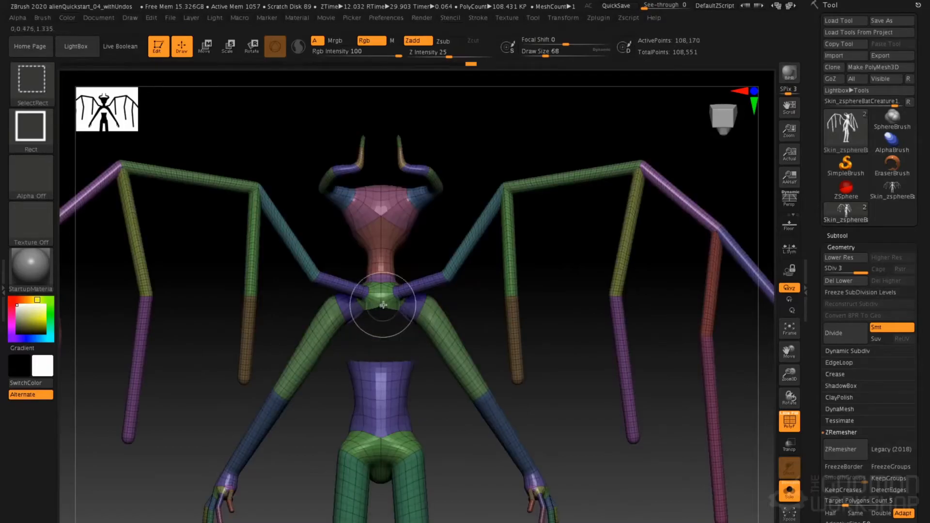
{"action": "left_click", "coordinate": [334, 318], "text": "ctrl+shift"}
{"action": "left_click", "coordinate": [377, 374], "text": "ctrl+shift"}
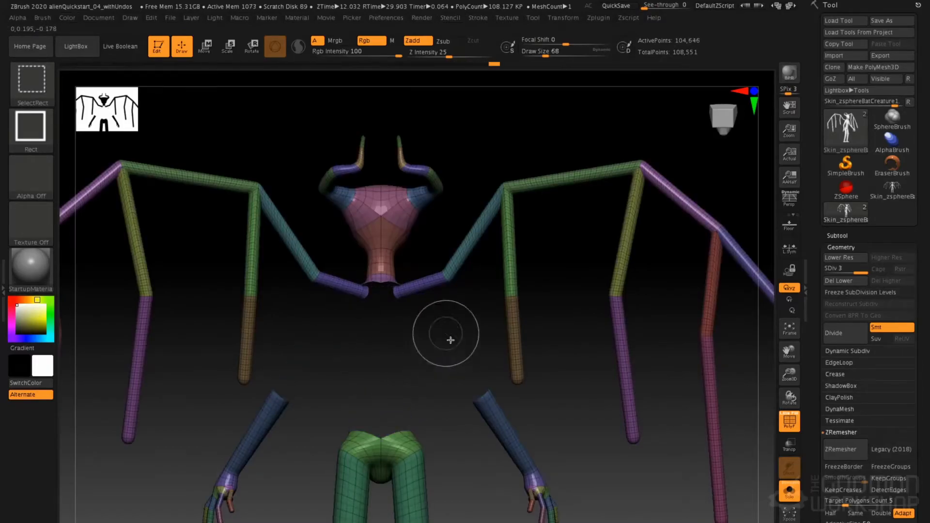
{"action": "left_click_drag", "start_coordinate": [443, 334], "coordinate": [454, 315], "text": "ctrl+shift"}
{"action": "right_click_drag", "start_coordinate": [449, 295], "coordinate": [407, 345]}
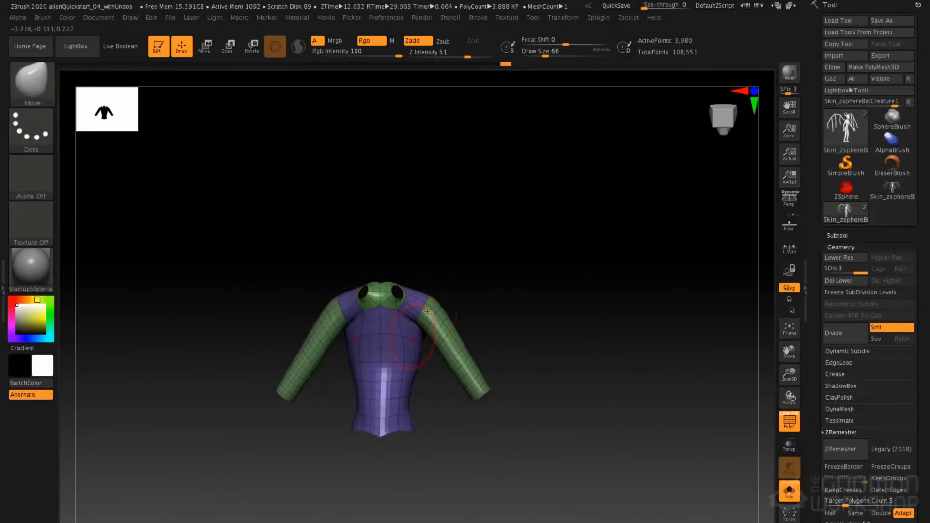
{"action": "left_click", "coordinate": [480, 276], "text": "ctrl+shift"}
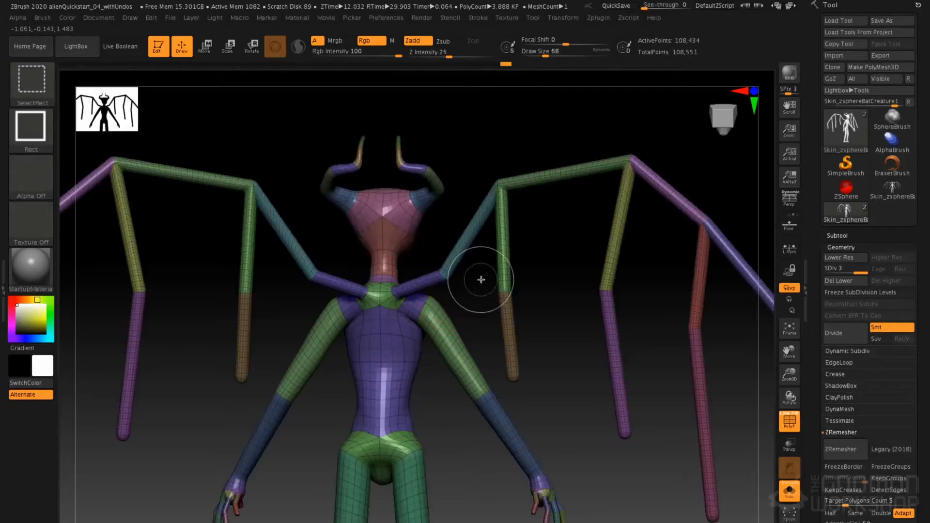
Isolate the torso polygroups so that the rest of the creature is hidden
{"action": "left_click", "coordinate": [400, 343], "text": "ctrl+shift"}
{"action": "left_click", "coordinate": [401, 343], "text": "ctrl+shift"}
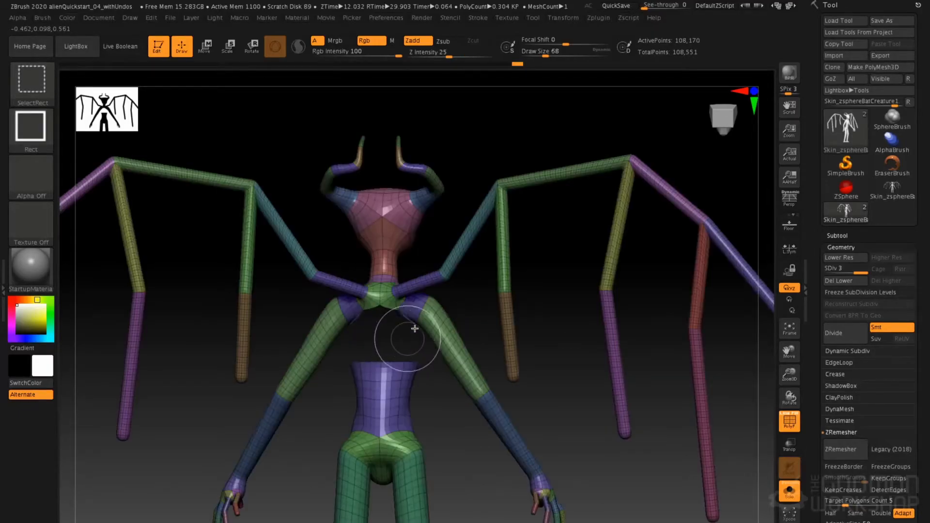
{"action": "left_click", "coordinate": [397, 371], "text": "ctrl+shift"}
{"action": "right_click_drag", "start_coordinate": [434, 318], "coordinate": [340, 310]}
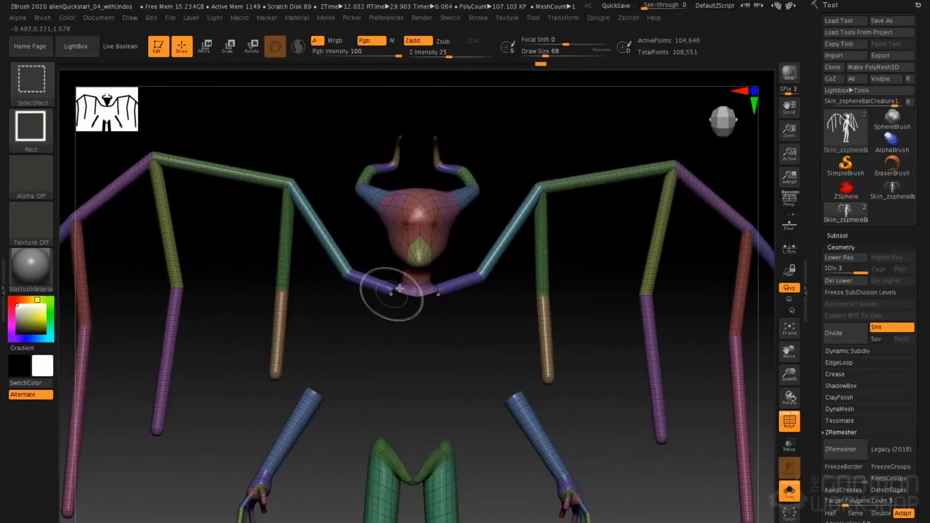
{"action": "left_click_drag", "start_coordinate": [516, 118], "coordinate": [558, 145], "text": "ctrl+shift"}
{"action": "mouse_move", "coordinate": [447, 220]}
{"action": "right_mouse_down"}
{"action": "mouse_move", "coordinate": [470, 210]}
{"action": "mouse_move", "coordinate": [478, 310]}
{"action": "mouse_move", "coordinate": [406, 278]}
{"action": "mouse_move", "coordinate": [364, 291]}
{"action": "mouse_move", "coordinate": [398, 289]}
{"action": "right_mouse_up"}
Build up the isolated chest with the ClayTubes brush
{"action": "key", "text": "b"}
{"action": "key", "text": "c"}
{"action": "key", "text": "t"}
{"action": "key", "text": "space"}
{"action": "mouse_move", "coordinate": [364, 271]}
{"action": "left_mouse_down"}
{"action": "mouse_move", "coordinate": [352, 279]}
{"action": "mouse_move", "coordinate": [368, 301]}
{"action": "left_mouse_up"}
{"action": "right_click_drag", "start_coordinate": [368, 301], "coordinate": [363, 323]}
{"action": "mouse_move", "coordinate": [363, 323]}
{"action": "left_mouse_down"}
{"action": "mouse_move", "coordinate": [379, 269]}
{"action": "mouse_move", "coordinate": [372, 290]}
{"action": "left_mouse_up"}
Reshape the isolated chest and shoulders with the Move brush at draw size 74, and restore the visibility of the whole mesh
{"action": "key", "text": "b"}
{"action": "key", "text": "m"}
{"action": "key", "text": "v"}
{"action": "key", "text": "space"}
{"action": "right_click_drag", "start_coordinate": [361, 290], "coordinate": [374, 289]}
{"action": "left_click_drag", "start_coordinate": [374, 289], "coordinate": [367, 301]}
{"action": "mouse_move", "coordinate": [377, 260]}
{"action": "left_mouse_down"}
{"action": "mouse_move", "coordinate": [406, 249]}
{"action": "mouse_move", "coordinate": [359, 309]}
{"action": "mouse_move", "coordinate": [405, 265]}
{"action": "left_mouse_up"}
{"action": "right_click_drag", "start_coordinate": [384, 257], "coordinate": [395, 292]}
{"action": "key", "text": "space"}
{"action": "left_click_drag", "start_coordinate": [393, 257], "coordinate": [375, 272]}
{"action": "left_click_drag", "start_coordinate": [514, 283], "coordinate": [523, 265]}
{"action": "mouse_move", "coordinate": [565, 248]}
{"action": "right_mouse_down", "text": "ctrl"}
{"action": "mouse_move", "coordinate": [574, 202]}
{"action": "mouse_move", "coordinate": [553, 197]}
{"action": "right_mouse_up", "text": "ctrl"}
{"action": "left_click", "coordinate": [646, 190], "text": "ctrl+shift"}
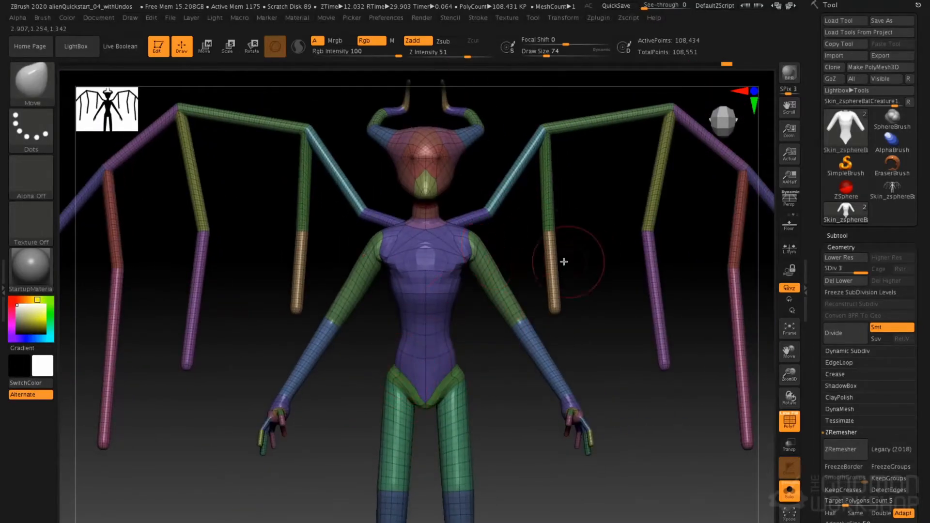
Convert the creature to a DynaMesh at resolution 128 without freezing subdivision levels, and turn off the polyframe display
{"action": "left_click", "coordinate": [842, 433]}
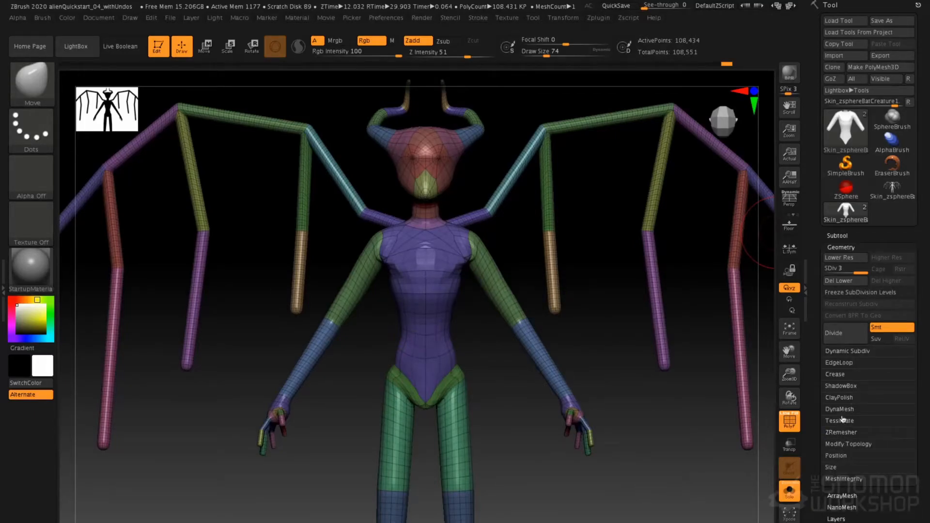
{"action": "left_click", "coordinate": [843, 409]}
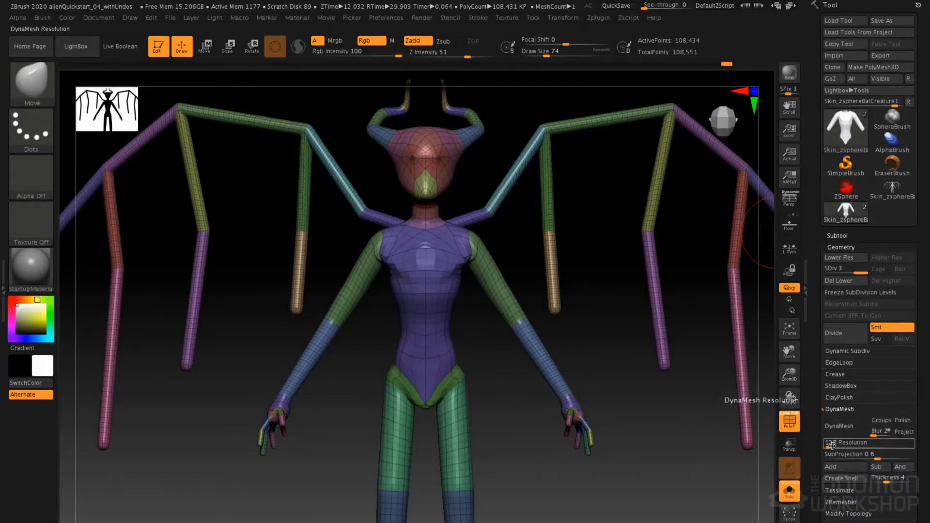
{"action": "left_click", "coordinate": [840, 426]}
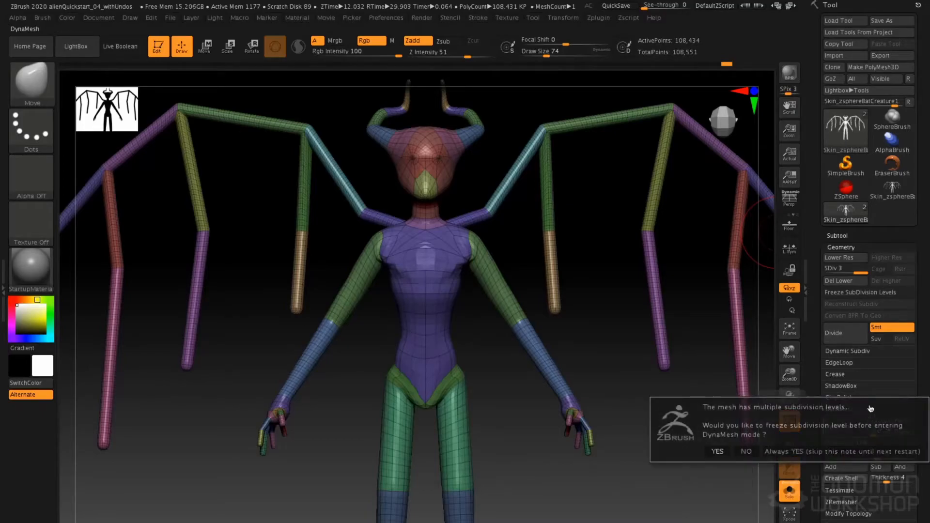
{"action": "left_click", "coordinate": [747, 452]}
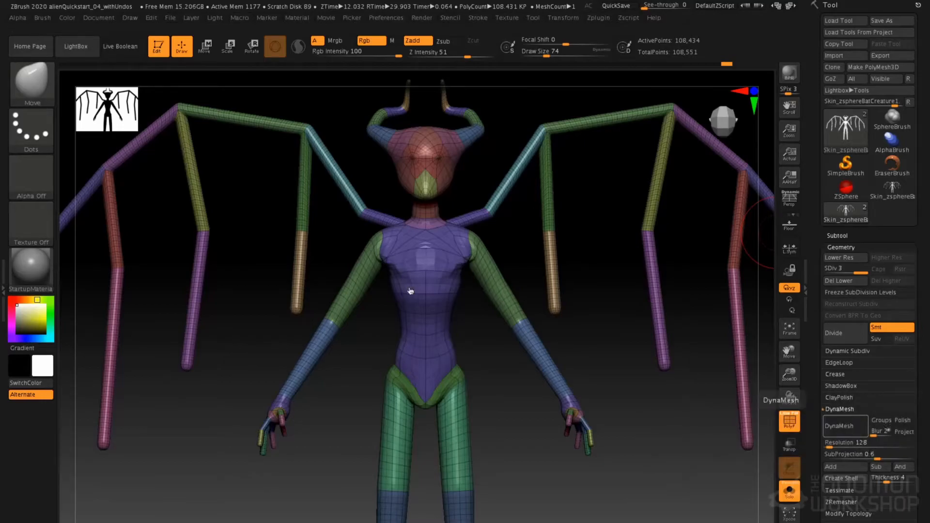
{"action": "mouse_move", "coordinate": [469, 229]}
{"action": "right_mouse_down"}
{"action": "mouse_move", "coordinate": [418, 227]}
{"action": "mouse_move", "coordinate": [459, 228]}
{"action": "right_mouse_up"}
{"action": "key", "text": "shift+f"}
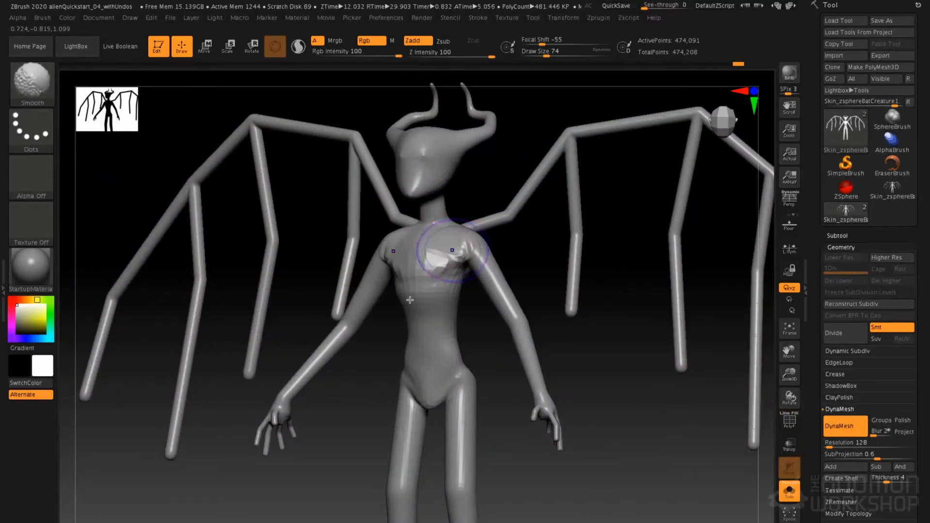
Smooth the upper chest and sculpt the eyes and cheek ridges with the Standard brush at draw sizes of about 44 and 35
{"action": "right_click_drag", "start_coordinate": [459, 220], "coordinate": [431, 205], "text": "ctrl"}
{"action": "key", "text": "space"}
{"action": "left_click", "coordinate": [422, 197]}
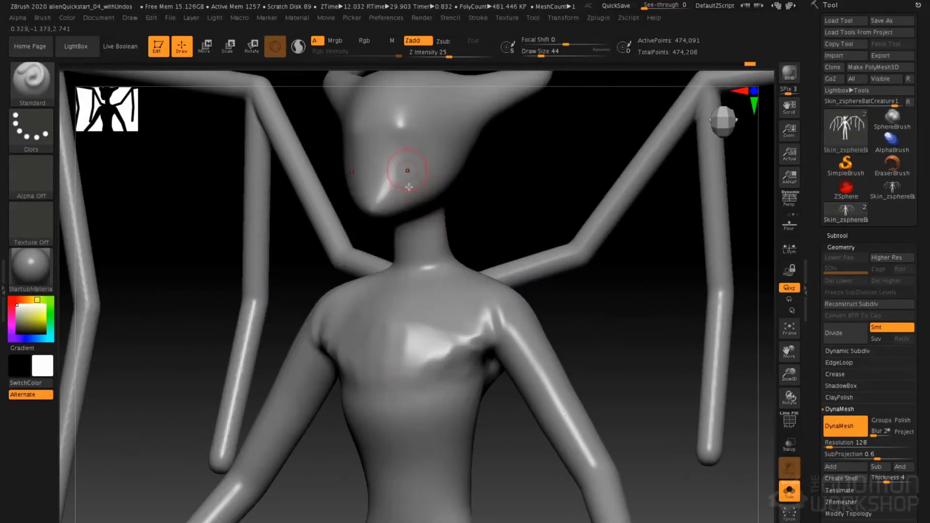
{"action": "right_click_drag", "start_coordinate": [404, 95], "coordinate": [414, 162], "text": "alt"}
{"action": "key", "text": "space"}
{"action": "left_click", "coordinate": [443, 217]}
{"action": "mouse_move", "coordinate": [427, 202]}
{"action": "left_mouse_down", "text": "alt"}
{"action": "mouse_move", "coordinate": [434, 188]}
{"action": "mouse_move", "coordinate": [451, 205]}
{"action": "mouse_move", "coordinate": [502, 167]}
{"action": "mouse_move", "coordinate": [445, 236]}
{"action": "left_mouse_up", "text": "alt"}
{"action": "mouse_move", "coordinate": [444, 236]}
{"action": "right_mouse_down", "text": "ctrl"}
{"action": "mouse_move", "coordinate": [441, 219]}
{"action": "mouse_move", "coordinate": [471, 289]}
{"action": "right_mouse_up", "text": "ctrl"}
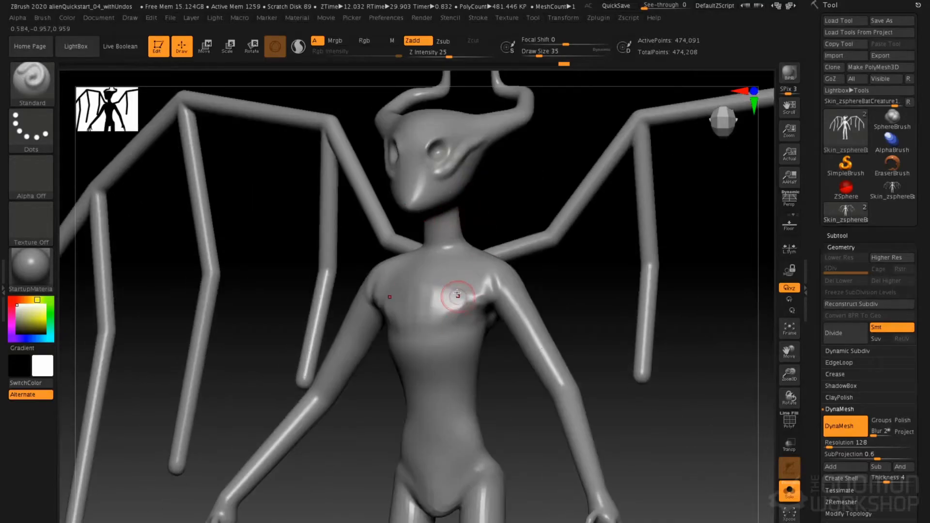
Build up the pectorals and rib cage with the ClayTubes brush at draw size about 49
{"action": "key", "text": "b"}
{"action": "key", "text": "c"}
{"action": "key", "text": "t"}
{"action": "key", "text": "space"}
{"action": "left_click", "coordinate": [459, 292]}
{"action": "left_click", "coordinate": [484, 302]}
{"action": "mouse_move", "coordinate": [462, 291]}
{"action": "left_mouse_down"}
{"action": "mouse_move", "coordinate": [460, 380]}
{"action": "mouse_move", "coordinate": [446, 333]}
{"action": "mouse_move", "coordinate": [468, 317]}
{"action": "left_mouse_up"}
{"action": "left_click", "coordinate": [475, 327]}
{"action": "mouse_move", "coordinate": [469, 373]}
{"action": "left_mouse_down"}
{"action": "mouse_move", "coordinate": [444, 322]}
{"action": "mouse_move", "coordinate": [465, 297]}
{"action": "mouse_move", "coordinate": [429, 310]}
{"action": "mouse_move", "coordinate": [461, 299]}
{"action": "left_mouse_up"}
Sculpt the abdomen, waist and hip forms with the ClayTubes brush
{"action": "mouse_move", "coordinate": [451, 298]}
{"action": "right_mouse_down"}
{"action": "mouse_move", "coordinate": [462, 278]}
{"action": "mouse_move", "coordinate": [448, 298]}
{"action": "right_mouse_up"}
{"action": "left_click_drag", "start_coordinate": [449, 298], "coordinate": [422, 309]}
{"action": "left_click_drag", "start_coordinate": [408, 377], "coordinate": [404, 368]}
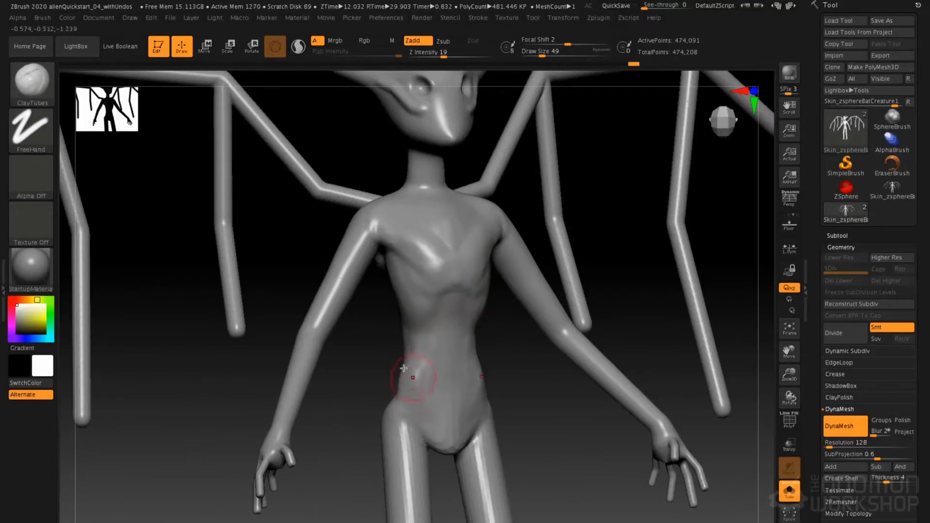
{"action": "right_click_drag", "start_coordinate": [415, 374], "coordinate": [440, 349]}
{"action": "mouse_move", "coordinate": [384, 407]}
{"action": "left_mouse_down"}
{"action": "mouse_move", "coordinate": [378, 380]}
{"action": "mouse_move", "coordinate": [383, 410]}
{"action": "left_mouse_up"}
{"action": "mouse_move", "coordinate": [372, 406]}
{"action": "right_mouse_down", "text": "alt"}
{"action": "mouse_move", "coordinate": [425, 312]}
{"action": "mouse_move", "coordinate": [458, 315]}
{"action": "right_mouse_up", "text": "alt"}
Add muscle forms to the upper back, shoulder blades and sides of the torso with ClayTubes strokes
{"action": "mouse_move", "coordinate": [390, 312]}
{"action": "left_mouse_down"}
{"action": "mouse_move", "coordinate": [373, 341]}
{"action": "mouse_move", "coordinate": [380, 351]}
{"action": "mouse_move", "coordinate": [369, 340]}
{"action": "mouse_move", "coordinate": [387, 342]}
{"action": "mouse_move", "coordinate": [375, 361]}
{"action": "mouse_move", "coordinate": [371, 317]}
{"action": "mouse_move", "coordinate": [380, 310]}
{"action": "left_mouse_up"}
{"action": "mouse_move", "coordinate": [376, 220]}
{"action": "left_mouse_down"}
{"action": "mouse_move", "coordinate": [373, 241]}
{"action": "mouse_move", "coordinate": [388, 228]}
{"action": "mouse_move", "coordinate": [388, 286]}
{"action": "left_mouse_up"}
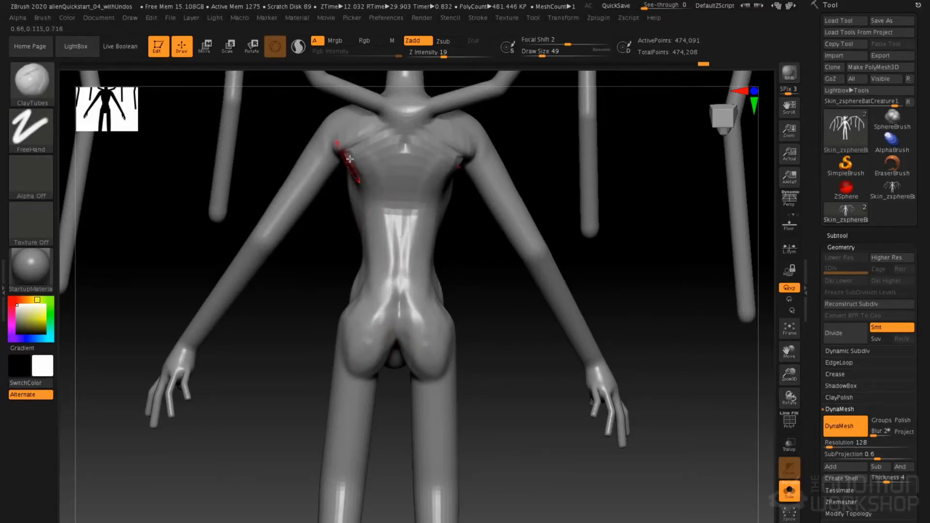
{"action": "mouse_move", "coordinate": [351, 153]}
{"action": "left_mouse_down"}
{"action": "mouse_move", "coordinate": [330, 135]}
{"action": "mouse_move", "coordinate": [338, 118]}
{"action": "mouse_move", "coordinate": [315, 136]}
{"action": "mouse_move", "coordinate": [367, 152]}
{"action": "left_mouse_up"}
{"action": "left_click_drag", "start_coordinate": [302, 114], "coordinate": [312, 166]}
{"action": "left_click_drag", "start_coordinate": [352, 222], "coordinate": [337, 195]}
{"action": "mouse_move", "coordinate": [259, 305]}
{"action": "right_mouse_down", "text": "alt"}
{"action": "mouse_move", "coordinate": [339, 253]}
{"action": "mouse_move", "coordinate": [352, 220]}
{"action": "right_mouse_up", "text": "alt"}
Build up volume around the pelvis from behind and below with the ClayTubes brush
{"action": "mouse_move", "coordinate": [372, 285]}
{"action": "left_mouse_down"}
{"action": "mouse_move", "coordinate": [379, 300]}
{"action": "mouse_move", "coordinate": [356, 352]}
{"action": "left_mouse_up"}
{"action": "mouse_move", "coordinate": [339, 310]}
{"action": "right_mouse_down"}
{"action": "mouse_move", "coordinate": [380, 270]}
{"action": "mouse_move", "coordinate": [380, 199]}
{"action": "right_mouse_up"}
{"action": "right_click_drag", "start_coordinate": [372, 328], "coordinate": [359, 365]}
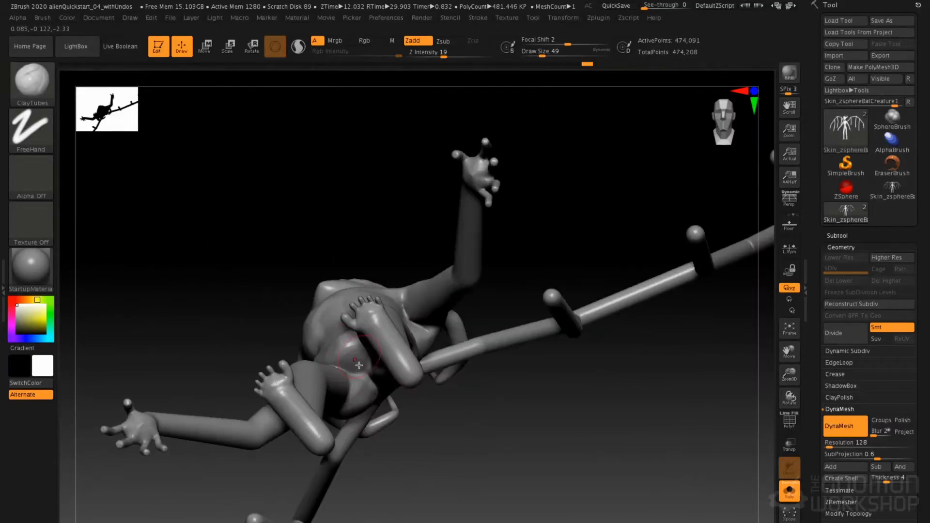
{"action": "left_click_drag", "start_coordinate": [358, 368], "coordinate": [358, 367]}
{"action": "left_click_drag", "start_coordinate": [329, 293], "coordinate": [355, 362]}
{"action": "mouse_move", "coordinate": [355, 362]}
{"action": "right_mouse_down"}
{"action": "mouse_move", "coordinate": [371, 373]}
{"action": "mouse_move", "coordinate": [387, 246]}
{"action": "mouse_move", "coordinate": [443, 131]}
{"action": "right_mouse_up"}
Build up the front of the thighs and the kneecaps with ClayTubes at draw size about 65
{"action": "key", "text": "space"}
{"action": "left_click_drag", "start_coordinate": [371, 275], "coordinate": [374, 275]}
{"action": "right_click_drag", "start_coordinate": [356, 274], "coordinate": [373, 272]}
{"action": "left_click_drag", "start_coordinate": [369, 238], "coordinate": [363, 281]}
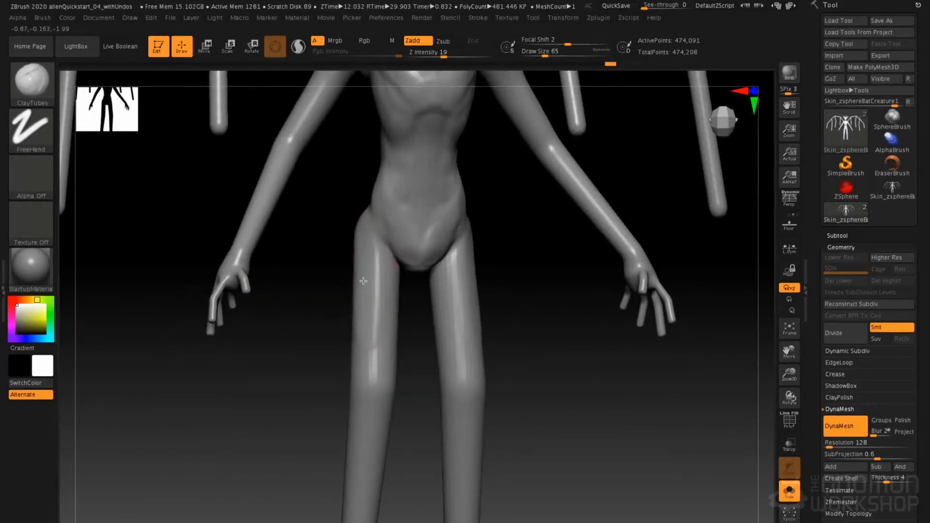
{"action": "left_click_drag", "start_coordinate": [368, 371], "coordinate": [372, 410]}
{"action": "left_click_drag", "start_coordinate": [367, 237], "coordinate": [372, 320]}
{"action": "mouse_move", "coordinate": [375, 303]}
{"action": "right_mouse_down"}
{"action": "mouse_move", "coordinate": [361, 300]}
{"action": "mouse_move", "coordinate": [387, 266]}
{"action": "right_mouse_up"}
Swell the thighs with the Inflat brush at draw size about 87 and Z intensity 10
{"action": "key", "text": "b"}
{"action": "key", "text": "i"}
{"action": "key", "text": "n"}
{"action": "key", "text": "space"}
{"action": "left_click_drag", "start_coordinate": [408, 281], "coordinate": [414, 281]}
{"action": "left_click_drag", "start_coordinate": [411, 286], "coordinate": [408, 322]}
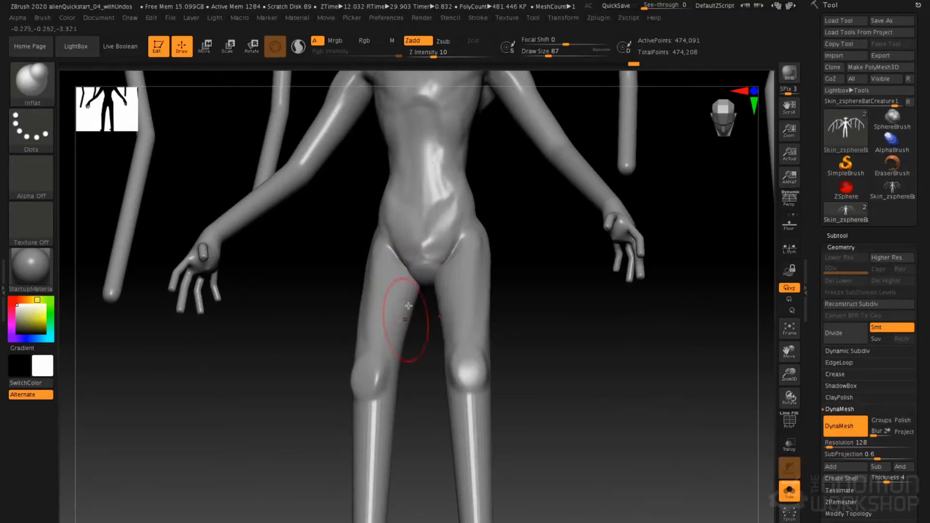
{"action": "right_click_drag", "start_coordinate": [419, 306], "coordinate": [427, 294]}
{"action": "right_click_drag", "start_coordinate": [409, 170], "coordinate": [419, 348], "text": "alt"}
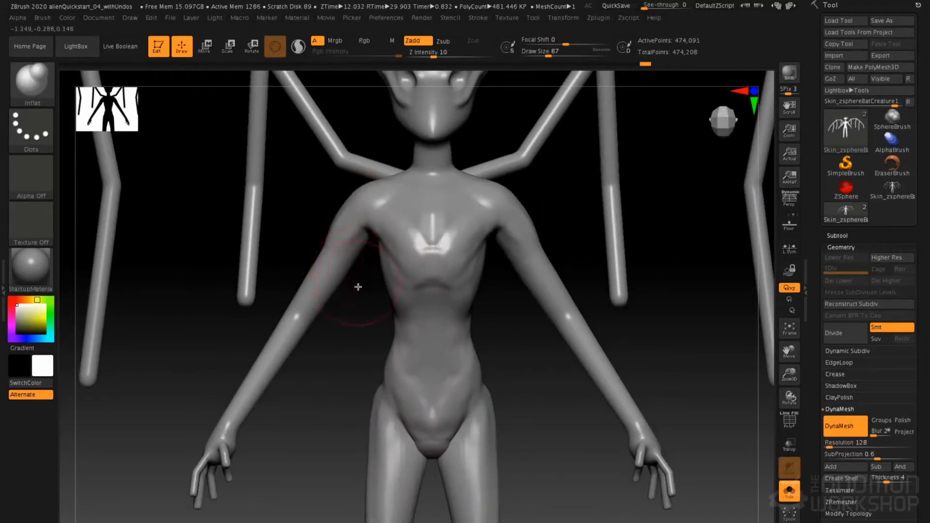
Carve the crease between the armpit and upper arm with the DamStandard brush at draw size about 35
{"action": "key", "text": "b"}
{"action": "key", "text": "d"}
{"action": "key", "text": "s"}
{"action": "key", "text": "space"}
{"action": "left_click_drag", "start_coordinate": [370, 282], "coordinate": [365, 283]}
{"action": "mouse_move", "coordinate": [367, 285]}
{"action": "right_mouse_down"}
{"action": "mouse_move", "coordinate": [347, 272]}
{"action": "mouse_move", "coordinate": [343, 246]}
{"action": "right_mouse_up"}
{"action": "key", "text": "shift"}
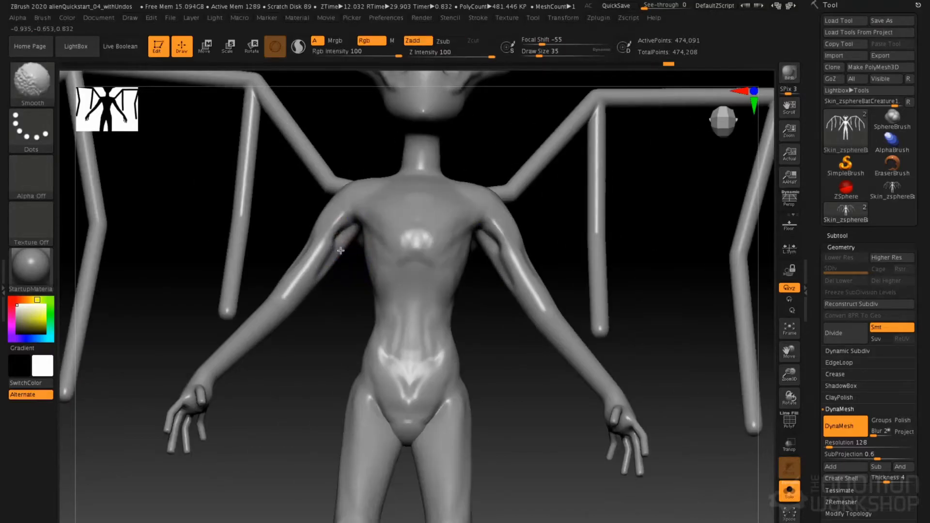
{"action": "key", "text": "ctrl+z"}
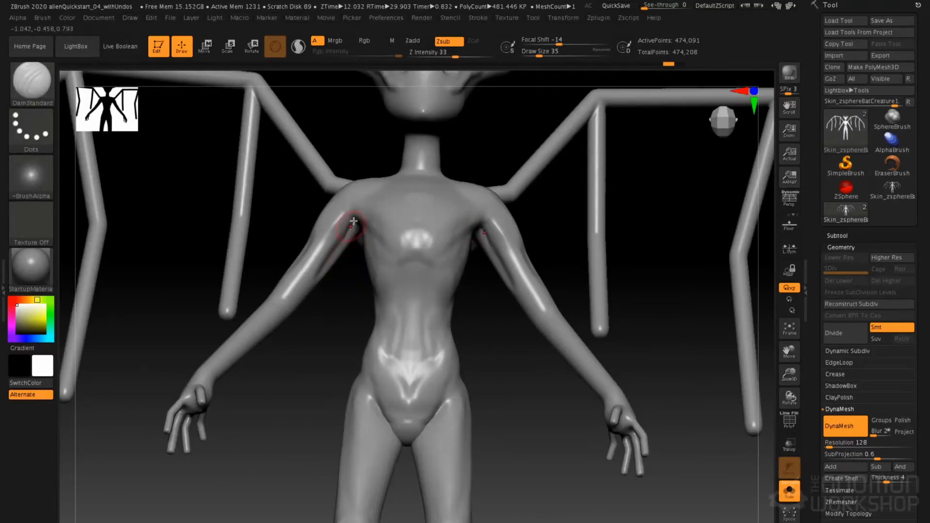
{"action": "key", "text": "ctrl+shift+z"}
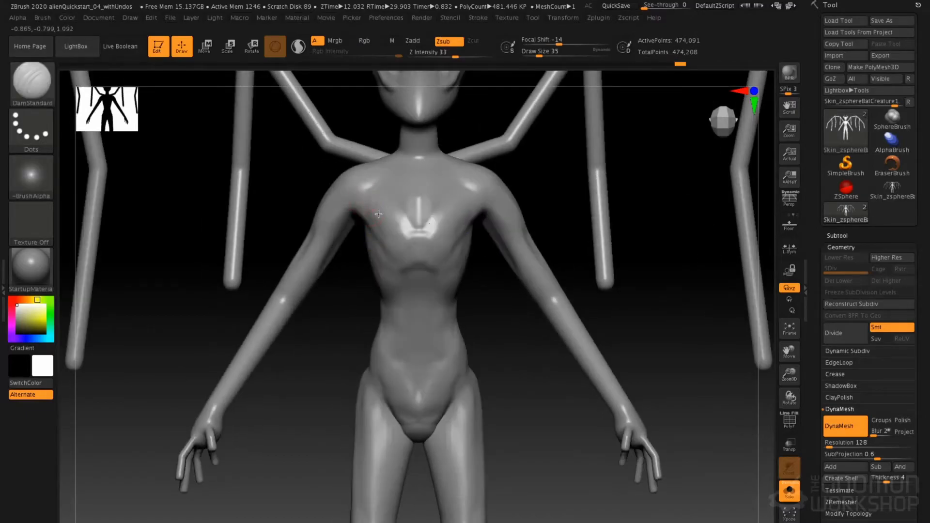
Raise the collarbones across the upper chest to the shoulders with the Standard brush at draw size about 29
{"action": "right_click_drag", "start_coordinate": [378, 214], "coordinate": [412, 253], "text": "alt"}
{"action": "key", "text": "b"}
{"action": "key", "text": "s"}
{"action": "key", "text": "t"}
{"action": "key", "text": "space"}
{"action": "mouse_move", "coordinate": [451, 226]}
{"action": "left_mouse_down"}
{"action": "mouse_move", "coordinate": [444, 226]}
{"action": "mouse_move", "coordinate": [490, 224]}
{"action": "left_mouse_up"}
{"action": "key", "text": "space"}
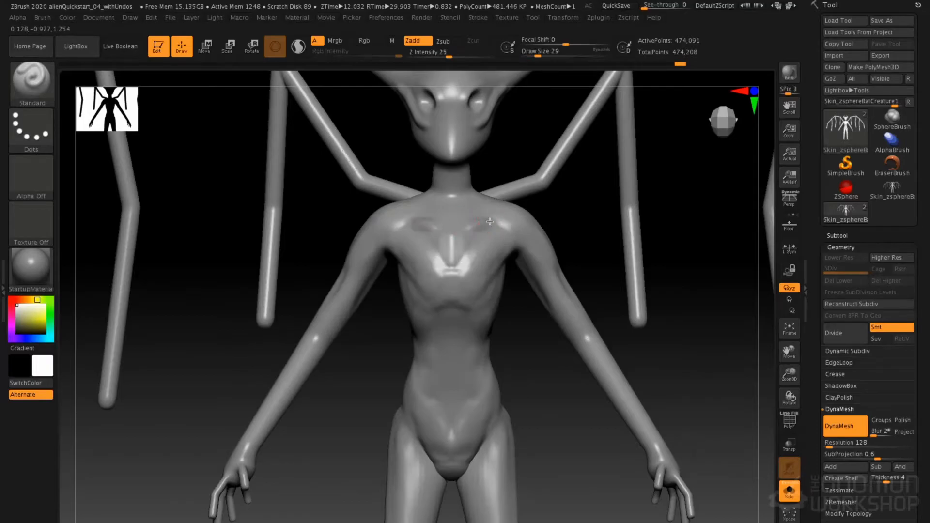
{"action": "right_click_drag", "start_coordinate": [490, 221], "coordinate": [474, 227]}
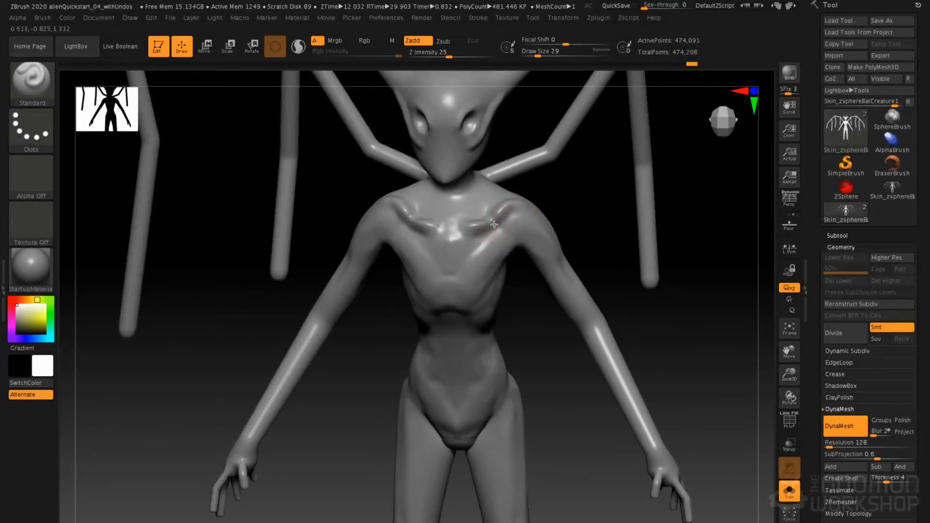
{"action": "left_click_drag", "start_coordinate": [504, 217], "coordinate": [493, 207]}
{"action": "key", "text": "space"}
{"action": "mouse_move", "coordinate": [504, 192]}
{"action": "right_mouse_down"}
{"action": "mouse_move", "coordinate": [478, 179]}
{"action": "mouse_move", "coordinate": [426, 206]}
{"action": "right_mouse_up"}
Add muscle forms running from the neck to the collarbones with ClayTubes at draw size about 62
{"action": "key", "text": "b"}
{"action": "key", "text": "c"}
{"action": "key", "text": "t"}
{"action": "key", "text": "space"}
{"action": "left_click_drag", "start_coordinate": [458, 186], "coordinate": [448, 202]}
{"action": "right_click_drag", "start_coordinate": [455, 190], "coordinate": [412, 196]}
{"action": "left_click_drag", "start_coordinate": [460, 173], "coordinate": [450, 208]}
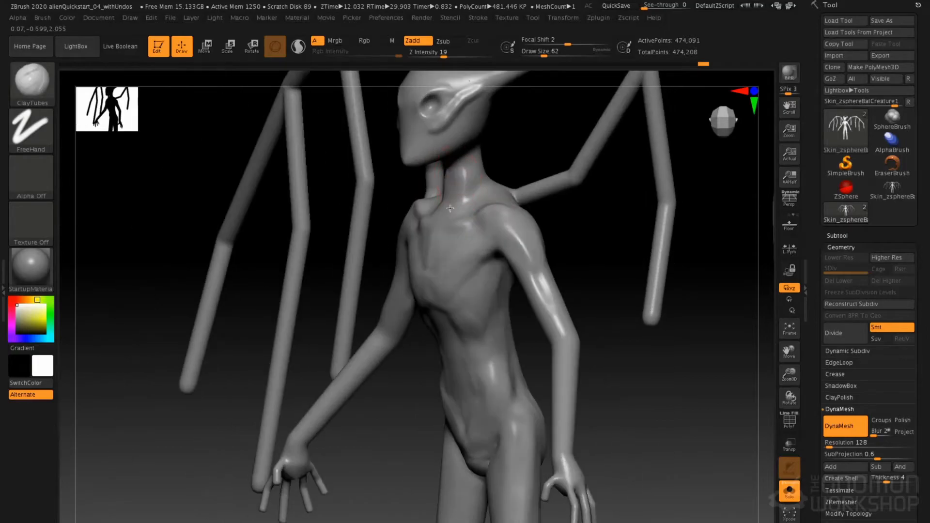
{"action": "left_click_drag", "start_coordinate": [457, 171], "coordinate": [456, 193]}
{"action": "right_click_drag", "start_coordinate": [460, 182], "coordinate": [429, 183]}
Fill out the throat and the underside of the jaw with ClayTubes at draw size about 51
{"action": "key", "text": "space"}
{"action": "left_click_drag", "start_coordinate": [460, 178], "coordinate": [464, 183]}
{"action": "mouse_move", "coordinate": [462, 164]}
{"action": "right_mouse_down"}
{"action": "mouse_move", "coordinate": [426, 166]}
{"action": "mouse_move", "coordinate": [441, 151]}
{"action": "right_mouse_up"}
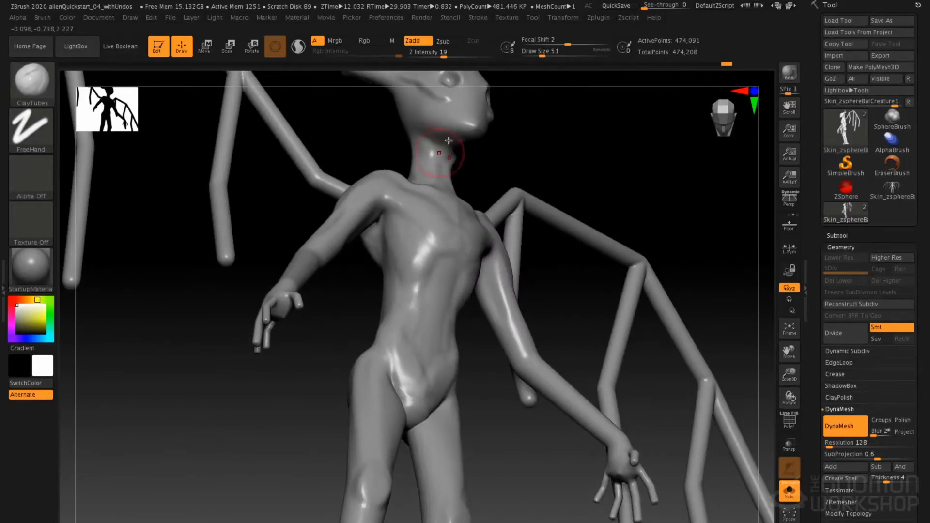
{"action": "left_click_drag", "start_coordinate": [437, 173], "coordinate": [434, 159]}
{"action": "mouse_move", "coordinate": [451, 142]}
{"action": "right_mouse_down", "text": "alt"}
{"action": "mouse_move", "coordinate": [436, 179]}
{"action": "mouse_move", "coordinate": [450, 177]}
{"action": "right_mouse_up", "text": "alt"}
Shape the jawline and the back of the head below the horn with ClayTubes at draw size about 37
{"action": "key", "text": "space"}
{"action": "left_click_drag", "start_coordinate": [451, 178], "coordinate": [446, 177]}
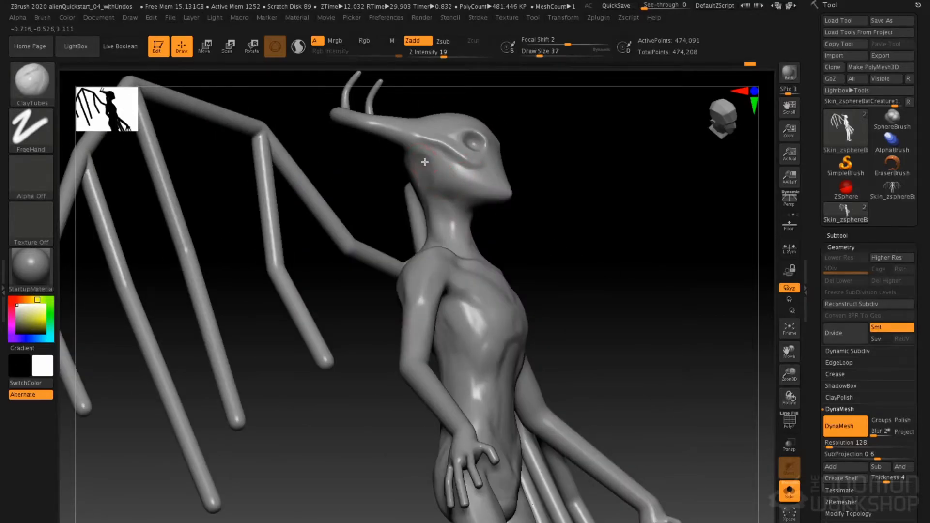
{"action": "left_click_drag", "start_coordinate": [420, 174], "coordinate": [436, 177]}
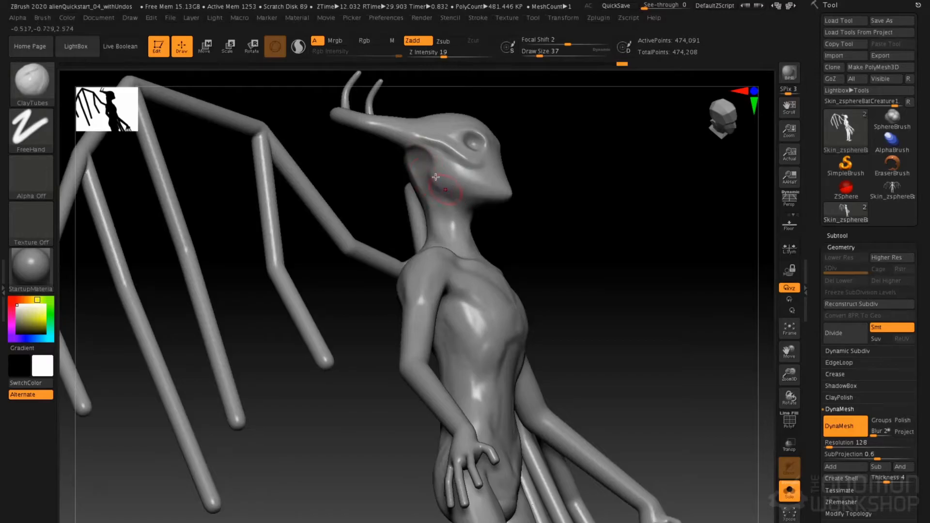
{"action": "right_click_drag", "start_coordinate": [437, 181], "coordinate": [505, 194]}
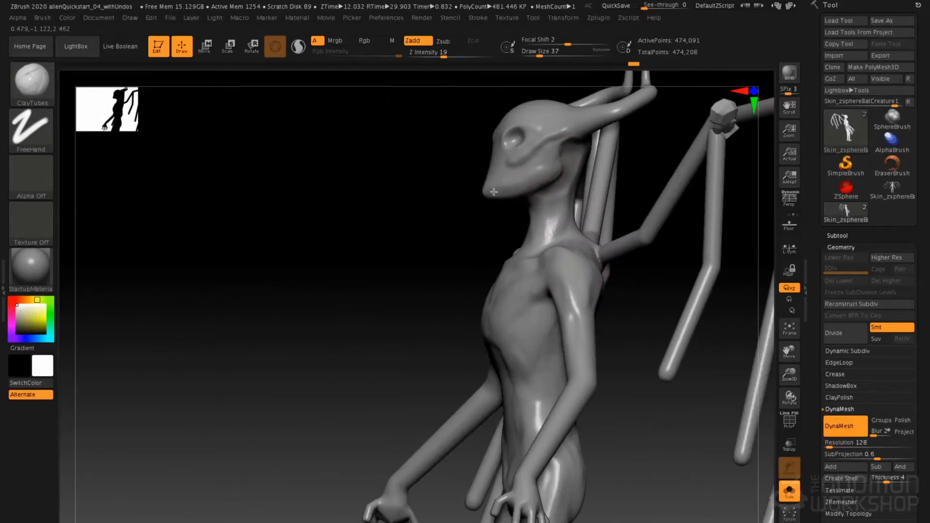
Build up the brow ridges, forehead, horn bases and cheeks with the ClayTubes brush
{"action": "left_click_drag", "start_coordinate": [493, 192], "coordinate": [492, 193]}
{"action": "mouse_move", "coordinate": [492, 192]}
{"action": "right_mouse_down"}
{"action": "mouse_move", "coordinate": [519, 186]}
{"action": "mouse_move", "coordinate": [499, 173]}
{"action": "right_mouse_up"}
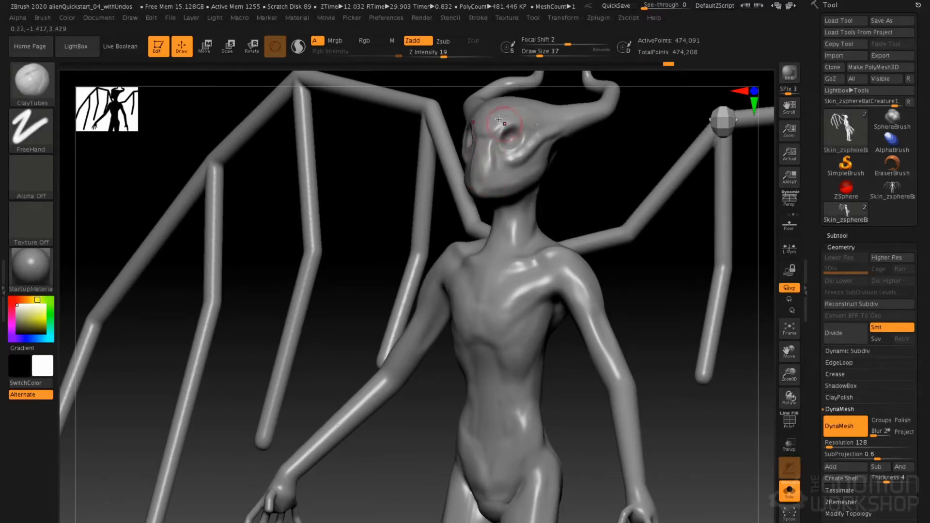
{"action": "right_click_drag", "start_coordinate": [526, 131], "coordinate": [486, 227]}
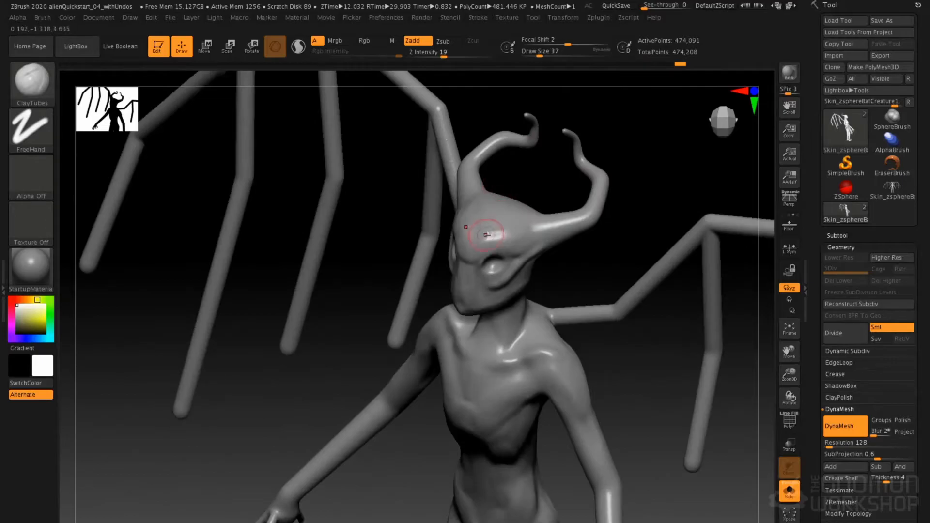
{"action": "left_click_drag", "start_coordinate": [526, 244], "coordinate": [500, 223]}
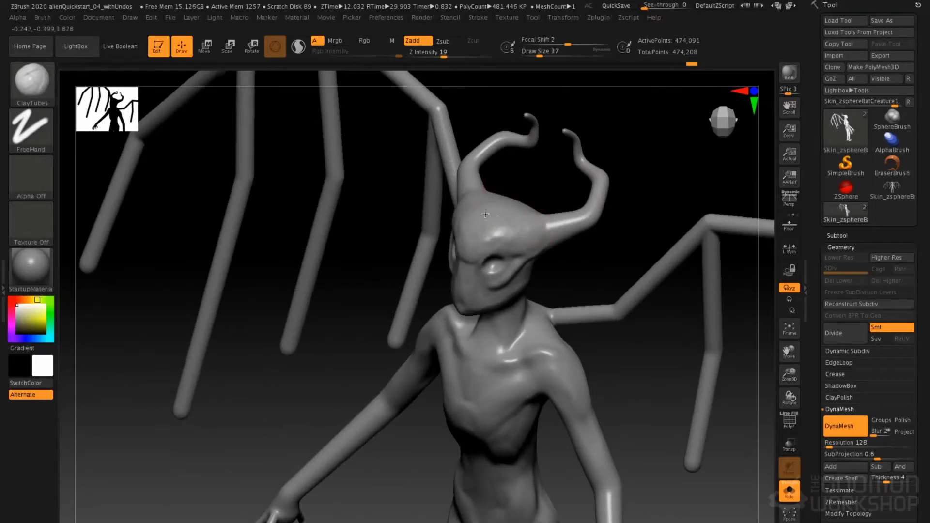
{"action": "right_click_drag", "start_coordinate": [474, 182], "coordinate": [536, 246]}
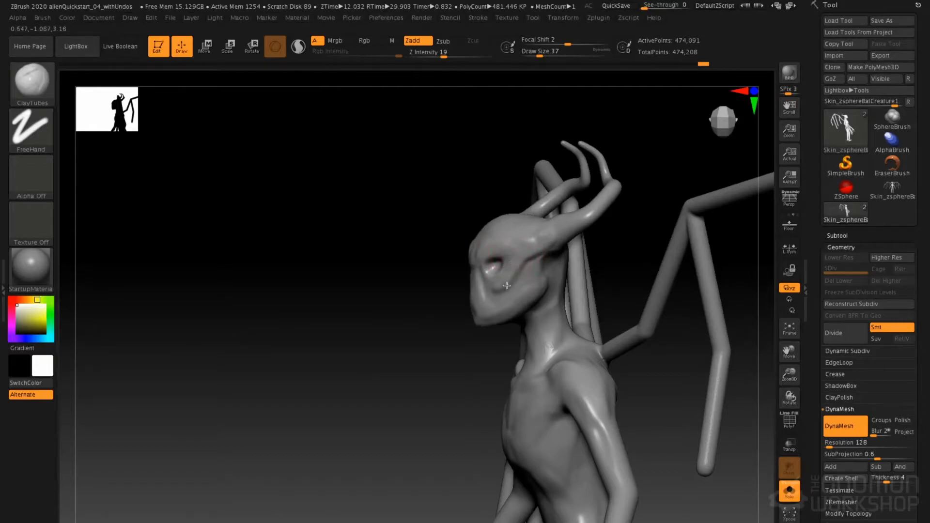
{"action": "right_click_drag", "start_coordinate": [484, 290], "coordinate": [530, 234]}
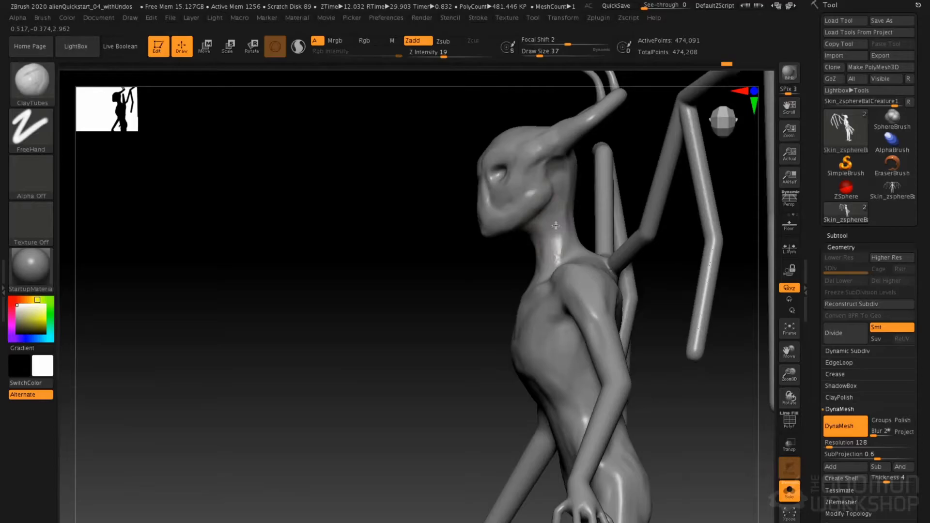
Refine the neck, temples and lower face with further ClayTubes strokes
{"action": "right_click_drag", "start_coordinate": [557, 252], "coordinate": [545, 282]}
{"action": "mouse_move", "coordinate": [548, 225]}
{"action": "right_mouse_down"}
{"action": "mouse_move", "coordinate": [481, 190]}
{"action": "mouse_move", "coordinate": [472, 214]}
{"action": "right_mouse_up"}
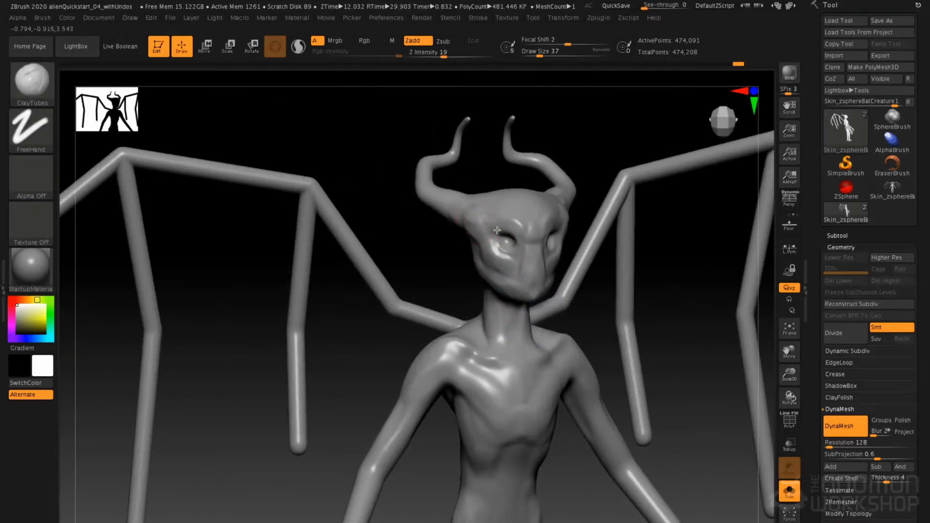
{"action": "mouse_move", "coordinate": [537, 289]}
{"action": "right_mouse_down"}
{"action": "mouse_move", "coordinate": [485, 211]}
{"action": "mouse_move", "coordinate": [506, 167]}
{"action": "right_mouse_up"}
{"action": "mouse_move", "coordinate": [502, 252]}
{"action": "right_mouse_down", "text": "alt"}
{"action": "mouse_move", "coordinate": [494, 177]}
{"action": "mouse_move", "coordinate": [484, 262]}
{"action": "right_mouse_up", "text": "alt"}
{"action": "key", "text": "space"}
{"action": "left_click", "coordinate": [487, 269]}
{"action": "mouse_move", "coordinate": [485, 272]}
{"action": "left_mouse_down"}
{"action": "mouse_move", "coordinate": [488, 395]}
{"action": "mouse_move", "coordinate": [488, 351]}
{"action": "left_mouse_up"}
{"action": "right_click_drag", "start_coordinate": [524, 244], "coordinate": [490, 188]}
{"action": "mouse_move", "coordinate": [588, 216]}
{"action": "right_mouse_down"}
{"action": "mouse_move", "coordinate": [545, 218]}
{"action": "mouse_move", "coordinate": [592, 239]}
{"action": "right_mouse_up"}
Thicken the forearms and elbows with the Inflat brush at draw size about 101, smoothing the swollen areas
{"action": "key", "text": "b"}
{"action": "key", "text": "i"}
{"action": "key", "text": "n"}
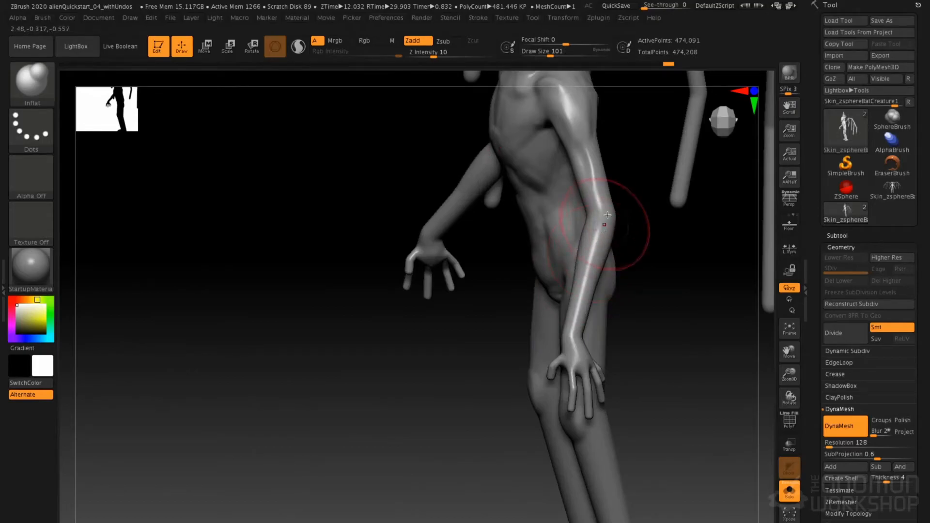
{"action": "right_click_drag", "start_coordinate": [438, 199], "coordinate": [445, 208], "text": "shift"}
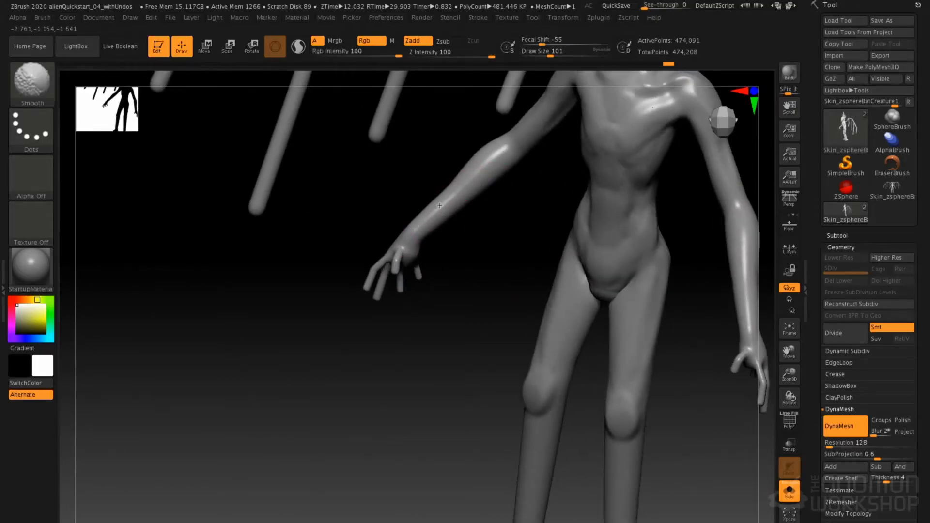
{"action": "mouse_move", "coordinate": [446, 175]}
{"action": "right_mouse_down"}
{"action": "mouse_move", "coordinate": [448, 223]}
{"action": "mouse_move", "coordinate": [471, 235]}
{"action": "mouse_move", "coordinate": [436, 208]}
{"action": "mouse_move", "coordinate": [492, 183]}
{"action": "mouse_move", "coordinate": [425, 239]}
{"action": "mouse_move", "coordinate": [547, 209]}
{"action": "right_mouse_up"}
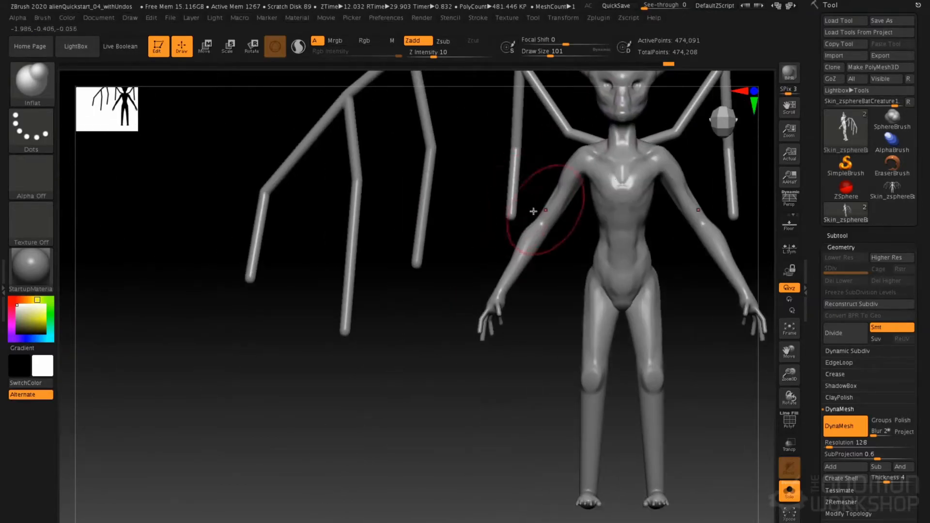
Smooth the tips of the wing fingers with the Smooth brush at draw size 101
{"action": "key", "text": "shift"}
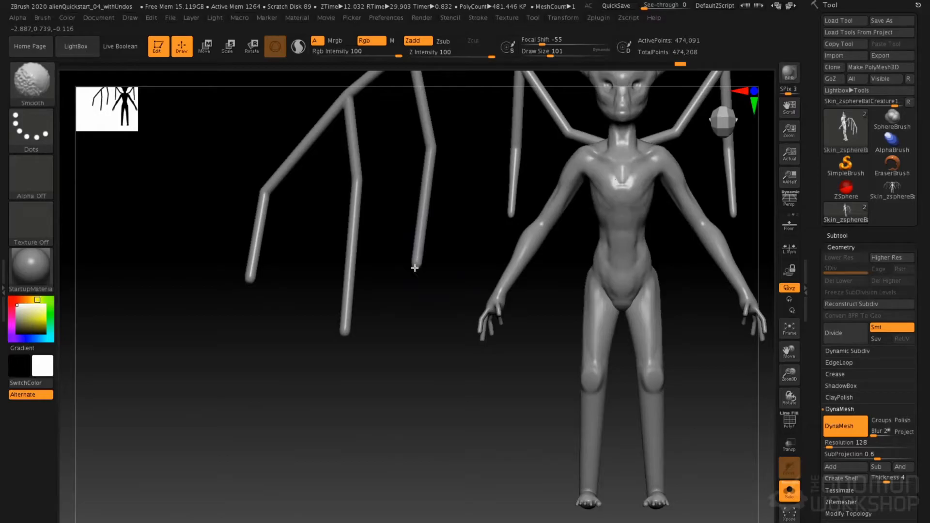
{"action": "left_click_drag", "start_coordinate": [417, 259], "coordinate": [419, 247], "text": "shift"}
{"action": "left_click_drag", "start_coordinate": [339, 337], "coordinate": [344, 331], "text": "shift"}
{"action": "left_click_drag", "start_coordinate": [350, 323], "coordinate": [345, 330], "text": "shift"}
Sharpen the tips of the wing fingers with the Pinch brush at draw size 101
{"action": "key", "text": "b"}
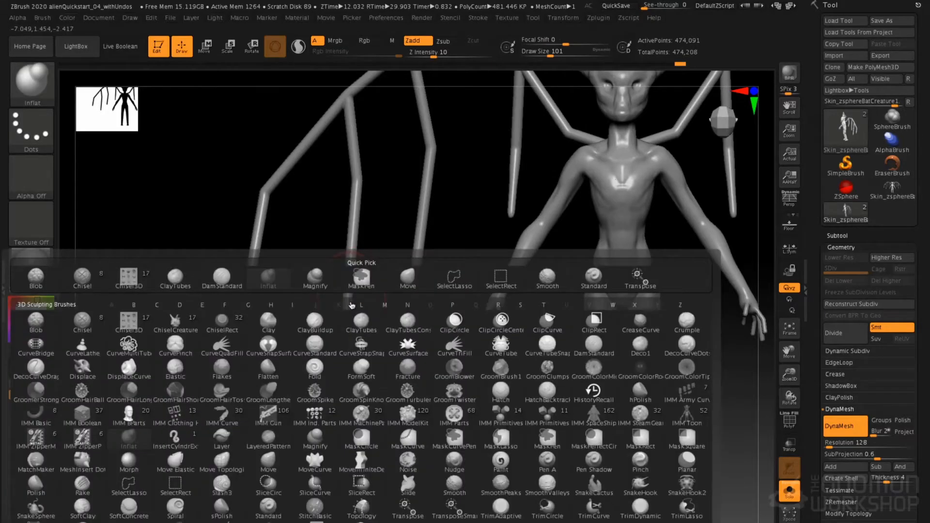
{"action": "key", "text": "p"}
{"action": "key", "text": "i"}
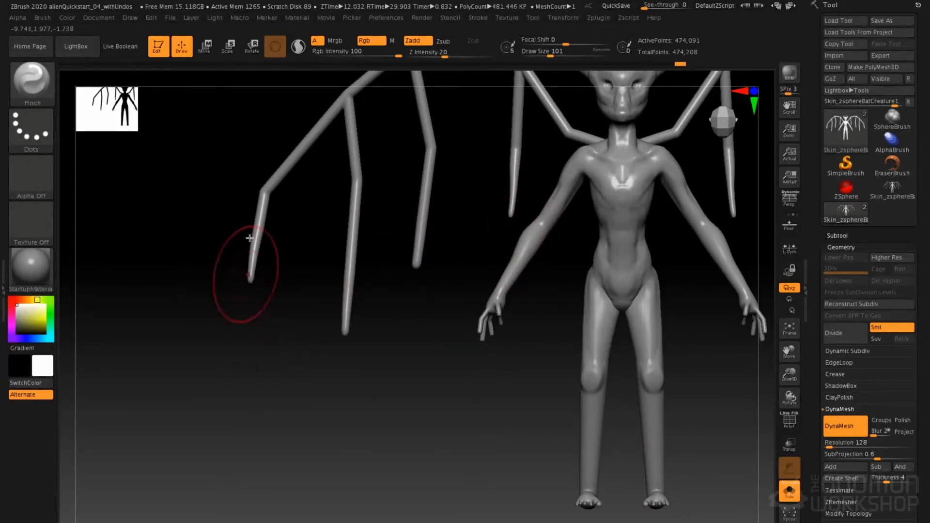
{"action": "left_click_drag", "start_coordinate": [473, 271], "coordinate": [472, 310], "text": "alt"}
{"action": "mouse_move", "coordinate": [422, 274]}
{"action": "left_mouse_down"}
{"action": "mouse_move", "coordinate": [412, 345]}
{"action": "mouse_move", "coordinate": [415, 310]}
{"action": "left_mouse_up"}
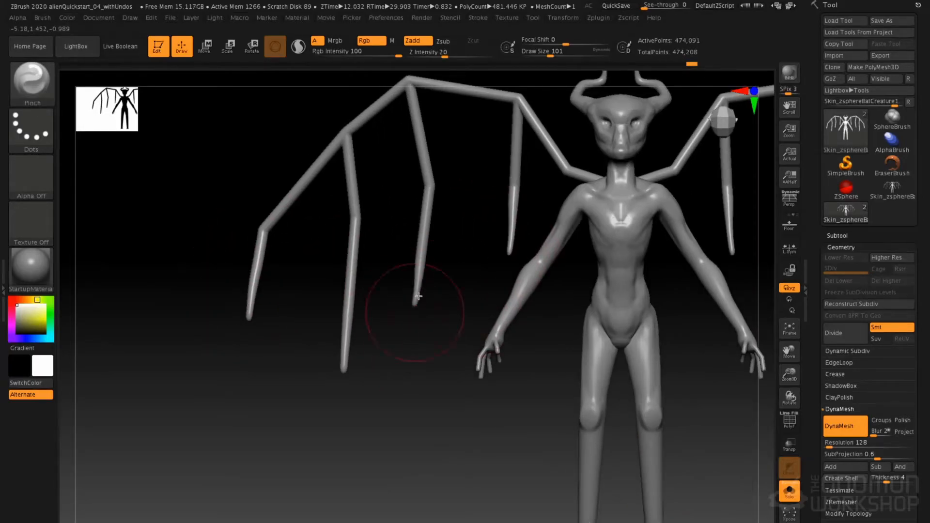
Set the draw size to 158 and refine the joints of the wing fingers with Smooth and Pinch strokes
{"action": "key", "text": "shift"}
{"action": "key", "text": "space"}
{"action": "left_click_drag", "start_coordinate": [358, 220], "coordinate": [366, 219]}
{"action": "key", "text": "shift"}
{"action": "left_click_drag", "start_coordinate": [432, 171], "coordinate": [430, 189], "text": "shift"}
{"action": "mouse_move", "coordinate": [458, 247]}
{"action": "left_mouse_down", "text": "alt"}
{"action": "mouse_move", "coordinate": [457, 190]}
{"action": "mouse_move", "coordinate": [507, 199]}
{"action": "mouse_move", "coordinate": [426, 196]}
{"action": "left_mouse_up", "text": "alt"}
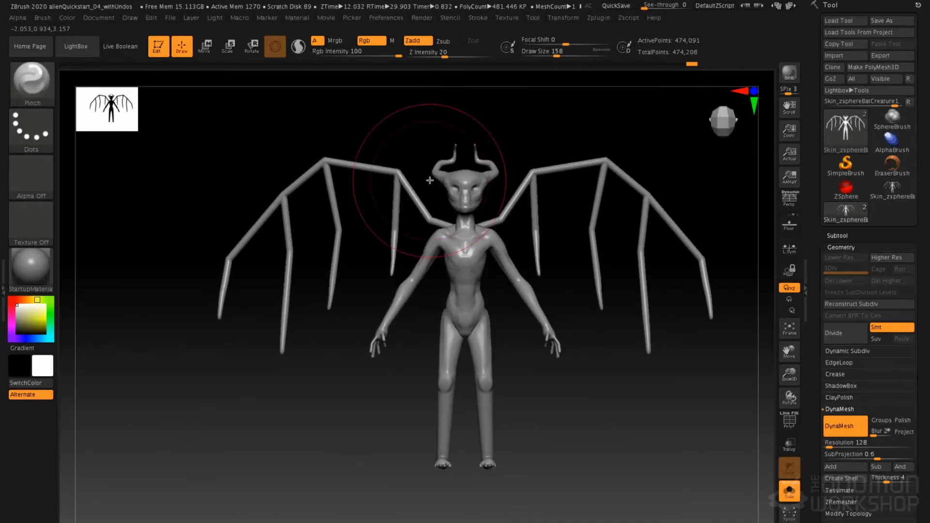
Turn on perspective and examine the creature's wings and body from a three-quarter view
{"action": "left_click_drag", "start_coordinate": [588, 158], "coordinate": [562, 173], "text": "alt"}
{"action": "mouse_move", "coordinate": [625, 160]}
{"action": "left_mouse_down", "text": "alt"}
{"action": "mouse_move", "coordinate": [628, 177]}
{"action": "mouse_move", "coordinate": [559, 202]}
{"action": "mouse_move", "coordinate": [619, 198]}
{"action": "mouse_move", "coordinate": [609, 186]}
{"action": "left_mouse_up", "text": "alt"}
{"action": "key", "text": "p"}
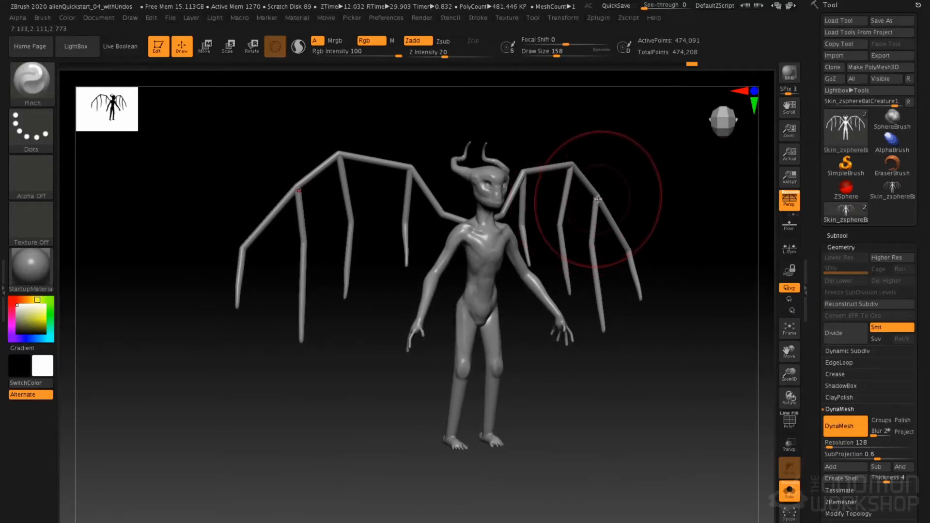
{"action": "left_click_drag", "start_coordinate": [614, 187], "coordinate": [615, 206], "text": "alt"}
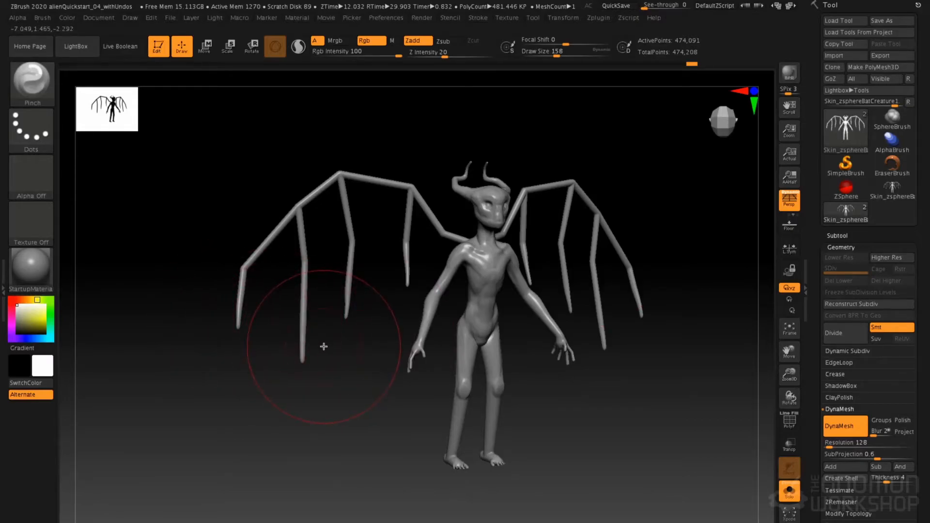
{"action": "left_click_drag", "start_coordinate": [382, 247], "coordinate": [561, 216], "text": "alt"}
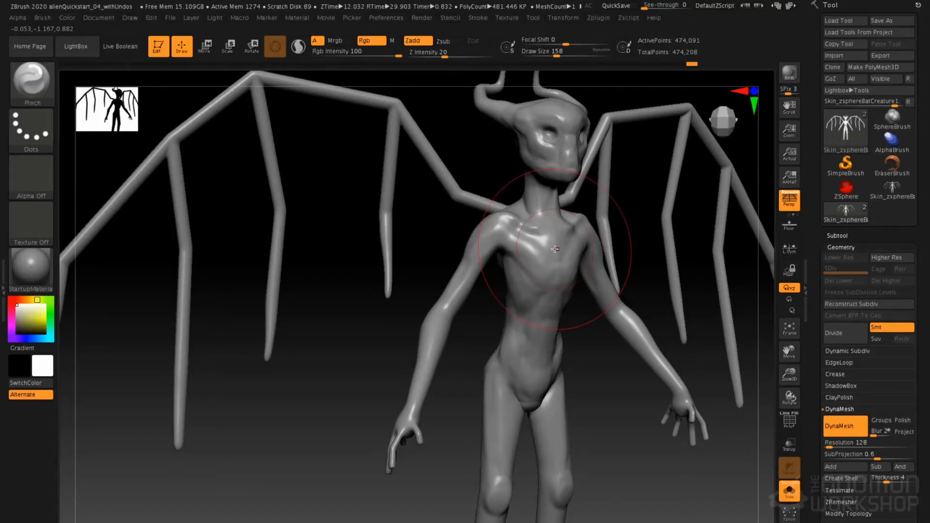
{"action": "left_click_drag", "start_coordinate": [455, 317], "coordinate": [469, 225], "text": "alt"}
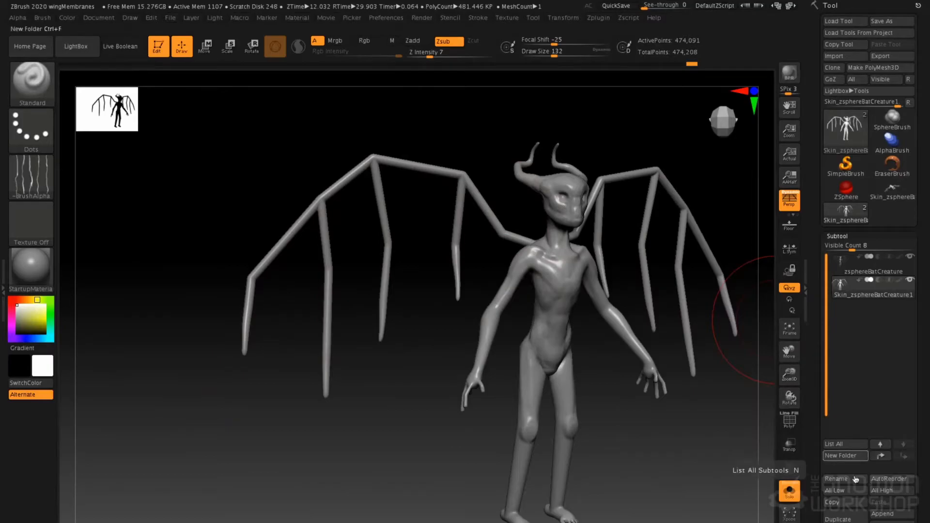
Duplicate the Skin_zsphereBatCreature1 subtool and display the polygroups of the copy
{"action": "left_click", "coordinate": [838, 519]}
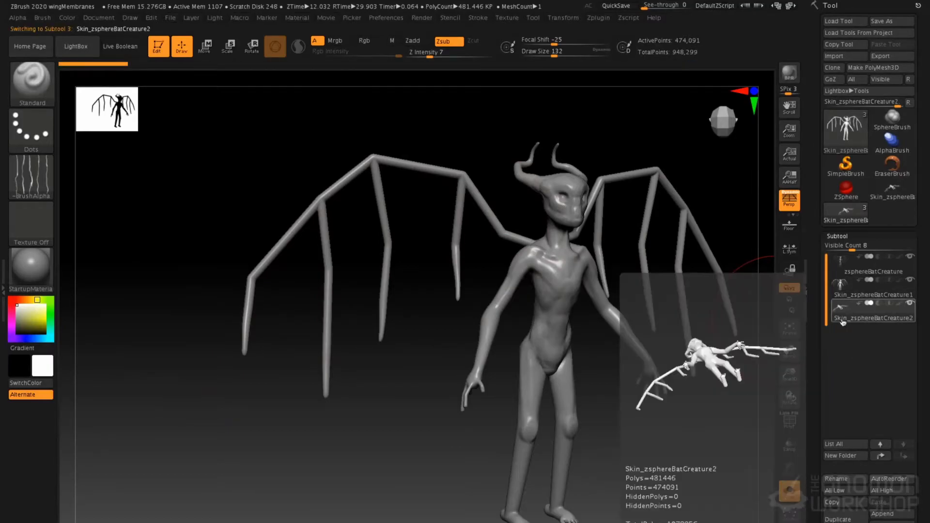
{"action": "key", "text": "shift+f"}
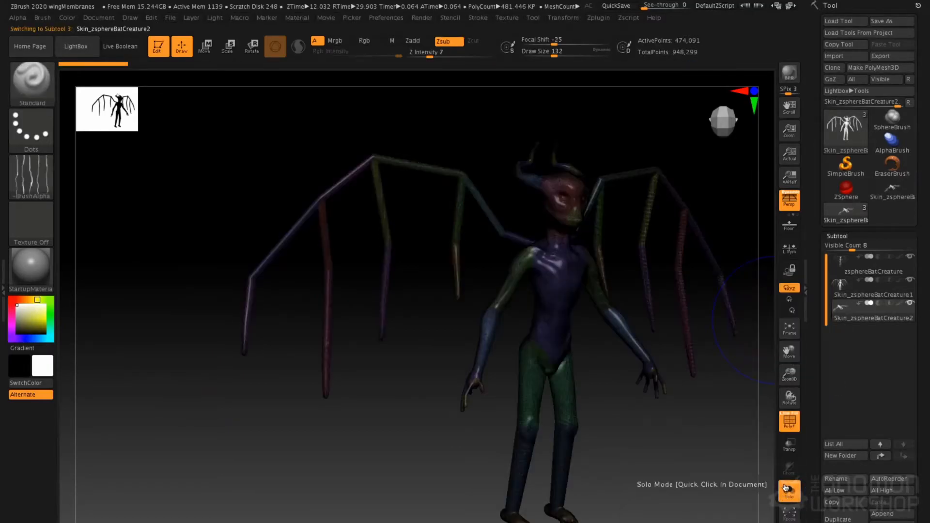
Hide the upper arm, forearm, torso and neck polygroups of the duplicated creature
{"action": "left_click", "coordinate": [499, 297], "text": "ctrl+shift"}
{"action": "left_click", "coordinate": [469, 307], "text": "ctrl+shift"}
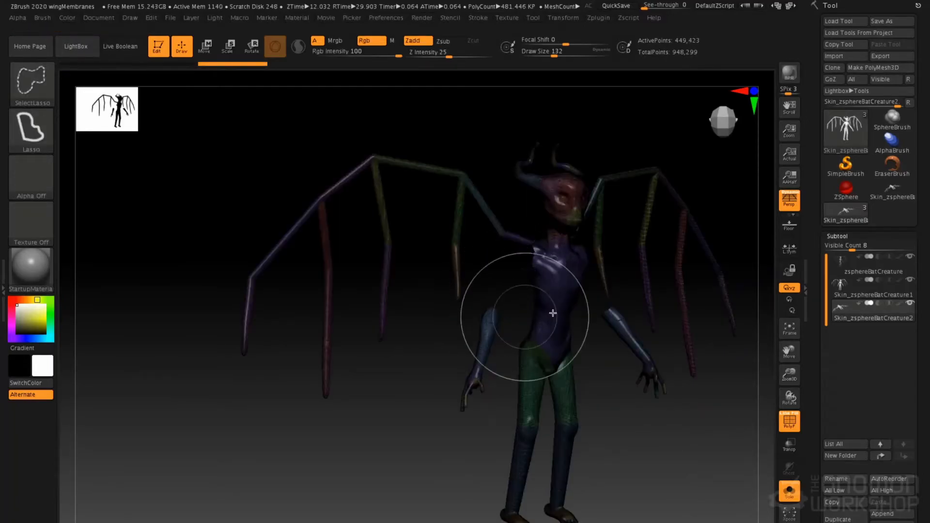
{"action": "left_click", "coordinate": [490, 329], "text": "ctrl+alt+shift"}
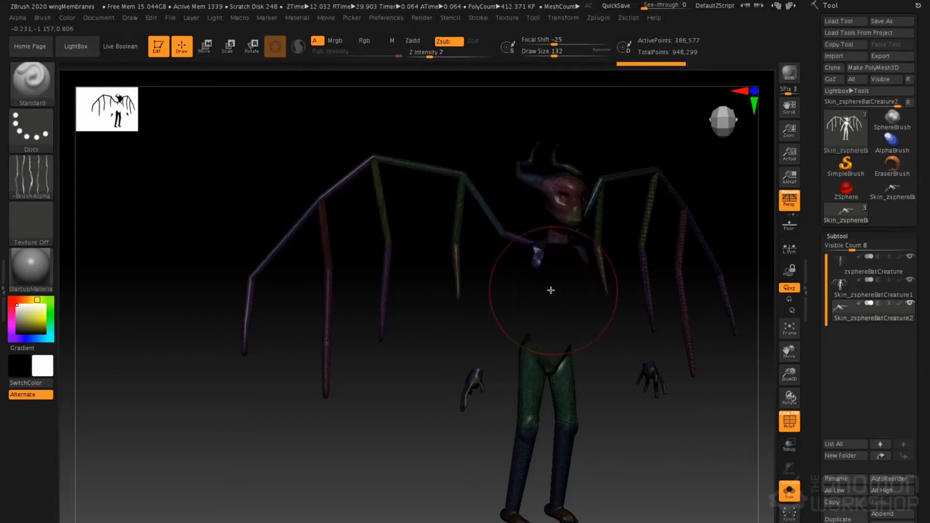
{"action": "left_click", "coordinate": [549, 283], "text": "ctrl+alt+shift"}
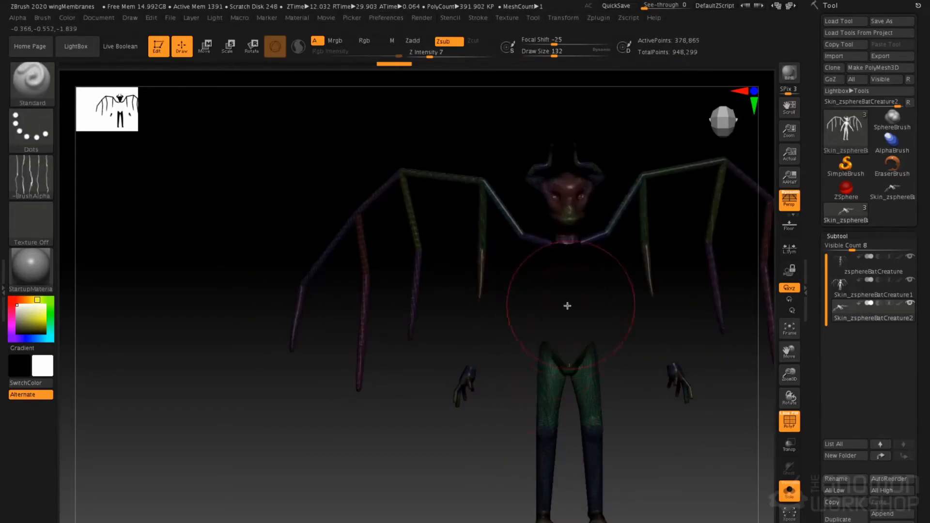
{"action": "left_click_drag", "start_coordinate": [542, 307], "coordinate": [584, 364], "text": "alt"}
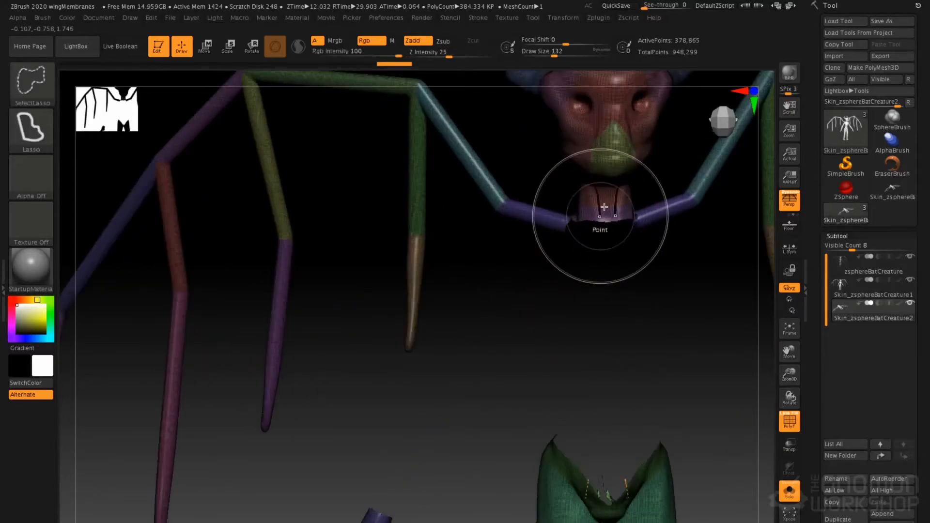
{"action": "left_click", "coordinate": [597, 210], "text": "ctrl+alt+shift"}
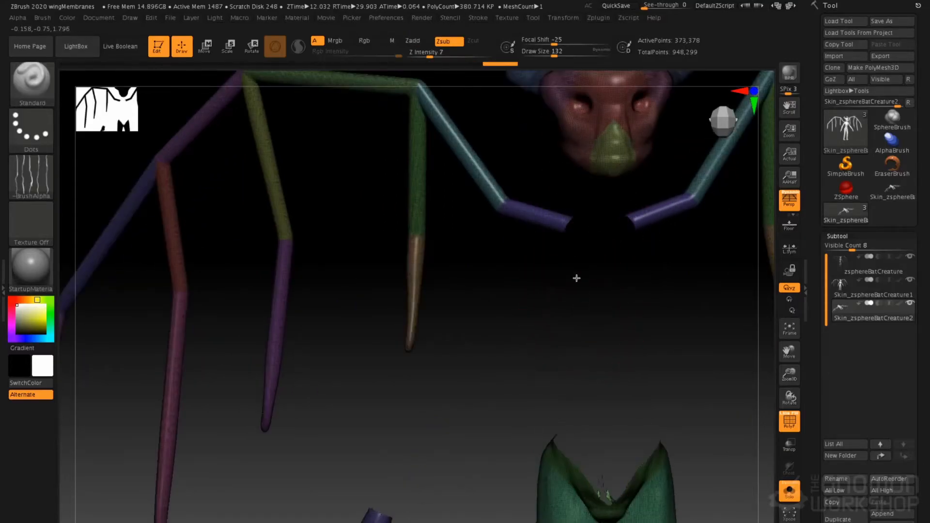
{"action": "left_click_drag", "start_coordinate": [577, 278], "coordinate": [468, 238], "text": "alt"}
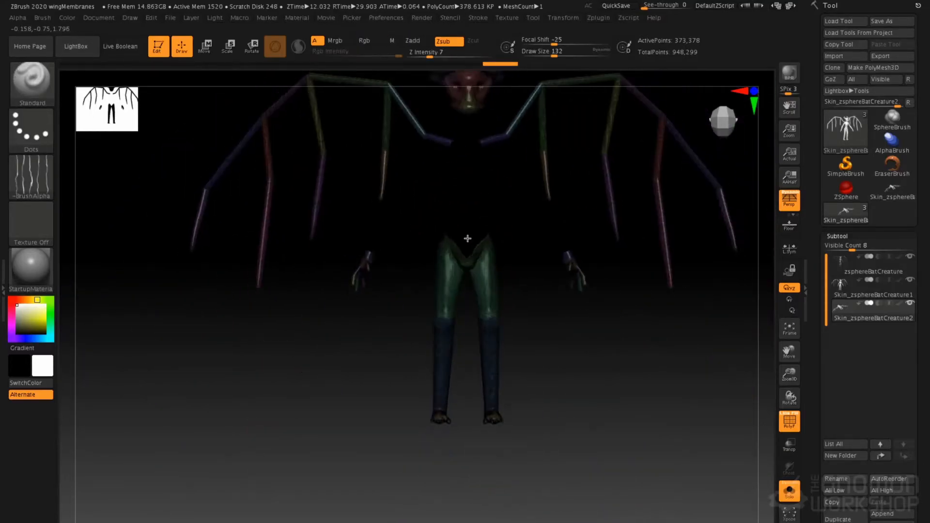
Hide the hands, legs and feet of the duplicated creature
{"action": "key", "text": "b"}
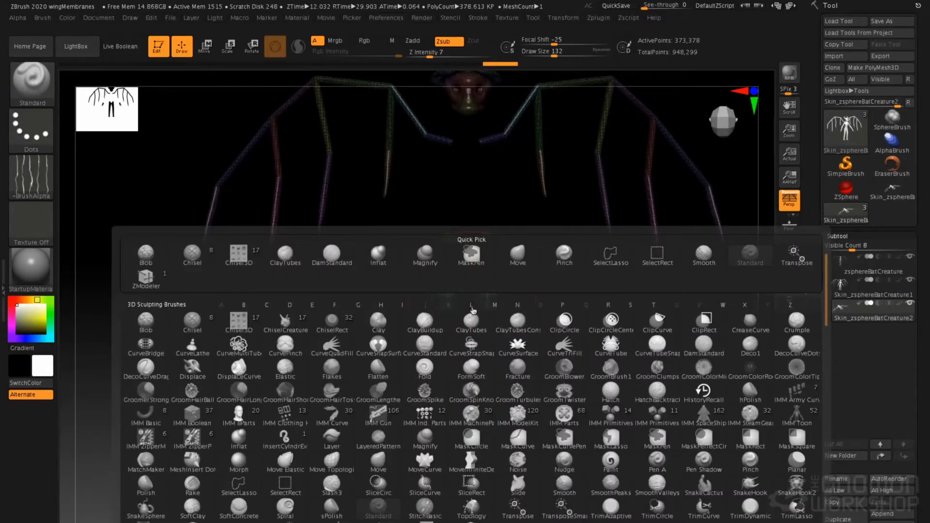
{"action": "left_click", "coordinate": [243, 482]}
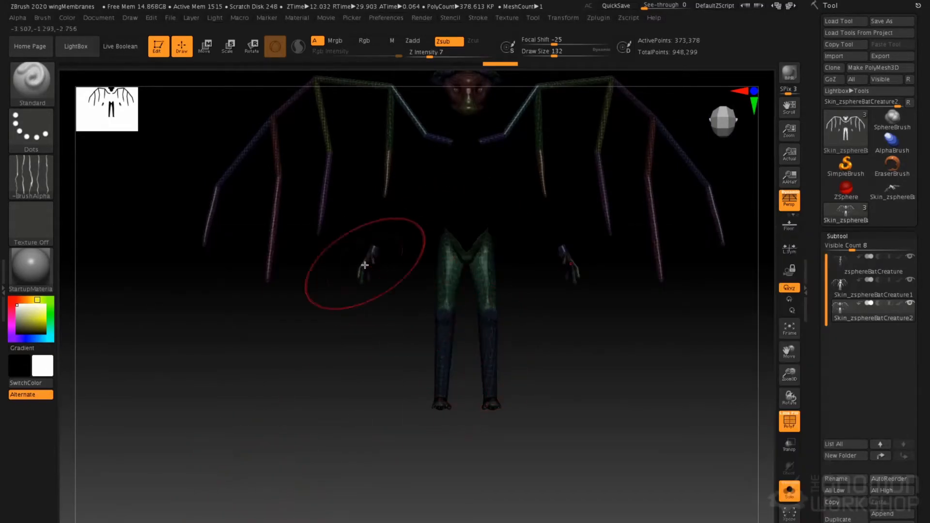
{"action": "key", "text": "ctrl"}
{"action": "mouse_move", "coordinate": [412, 213]}
{"action": "left_mouse_down", "text": "ctrl+shift"}
{"action": "mouse_move", "coordinate": [359, 400]}
{"action": "mouse_move", "coordinate": [618, 407]}
{"action": "mouse_move", "coordinate": [605, 269]}
{"action": "mouse_move", "coordinate": [559, 220]}
{"action": "mouse_move", "coordinate": [496, 207]}
{"action": "mouse_move", "coordinate": [485, 383]}
{"action": "left_mouse_up", "text": "ctrl+shift"}
{"action": "left_click_drag", "start_coordinate": [472, 215], "coordinate": [494, 274], "text": "alt"}
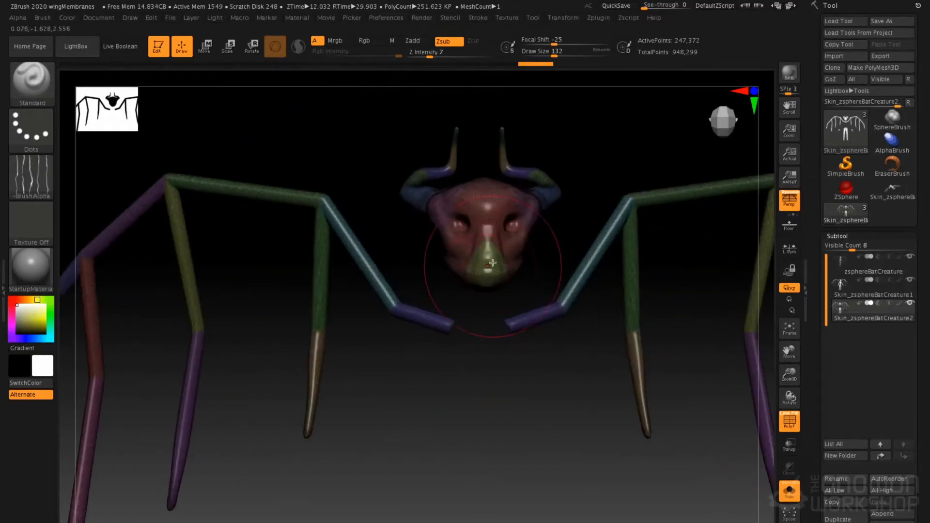
Hide the head and horns of the duplicate so that only the wing bones stay visible
{"action": "left_click_drag", "start_coordinate": [514, 202], "coordinate": [486, 246], "text": "alt"}
{"action": "mouse_move", "coordinate": [457, 126]}
{"action": "left_mouse_down", "text": "ctrl+shift"}
{"action": "mouse_move", "coordinate": [440, 125]}
{"action": "mouse_move", "coordinate": [385, 297]}
{"action": "mouse_move", "coordinate": [466, 342]}
{"action": "mouse_move", "coordinate": [549, 278]}
{"action": "mouse_move", "coordinate": [553, 157]}
{"action": "mouse_move", "coordinate": [487, 137]}
{"action": "left_mouse_up", "text": "ctrl+shift"}
{"action": "left_click_drag", "start_coordinate": [436, 318], "coordinate": [423, 268]}
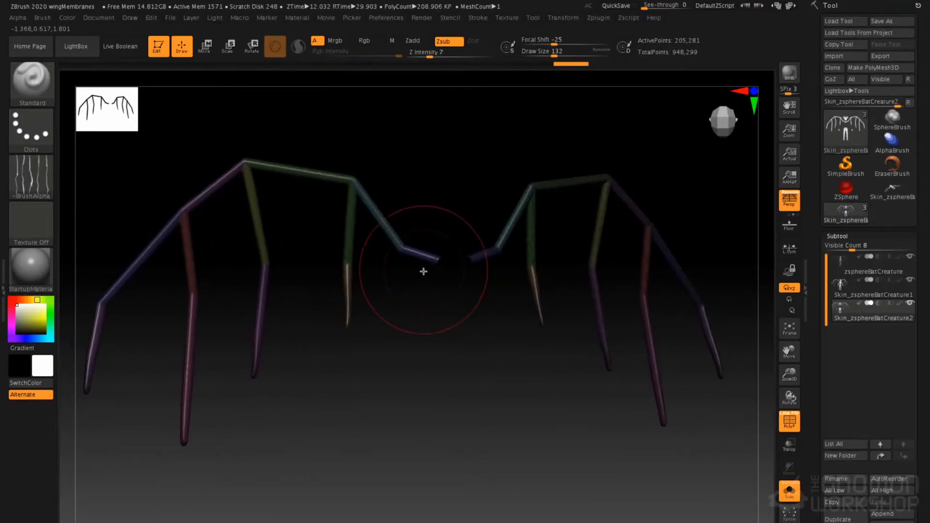
Delete the hidden geometry of the duplicate through Modify Topology, keeping only the wing bones
{"action": "left_click", "coordinate": [838, 236]}
{"action": "left_click", "coordinate": [842, 247]}
{"action": "left_click", "coordinate": [844, 444]}
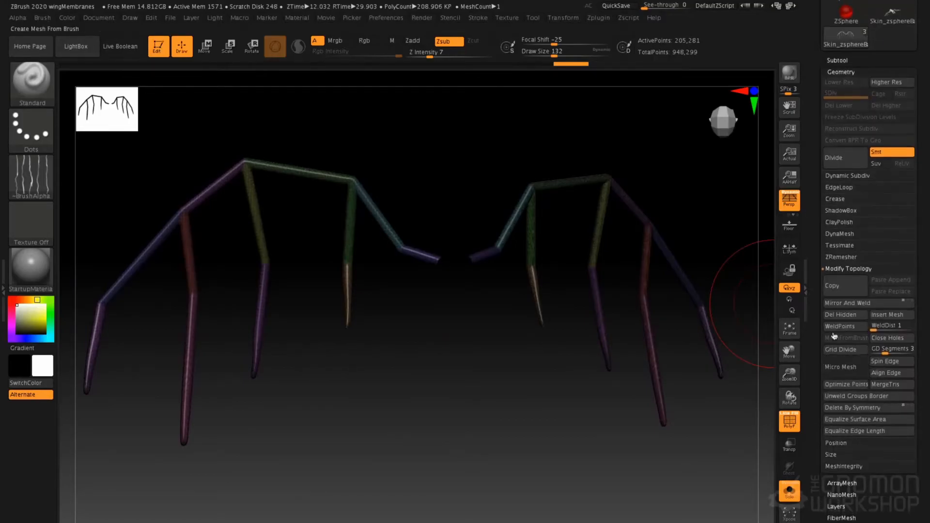
{"action": "left_click", "coordinate": [841, 315]}
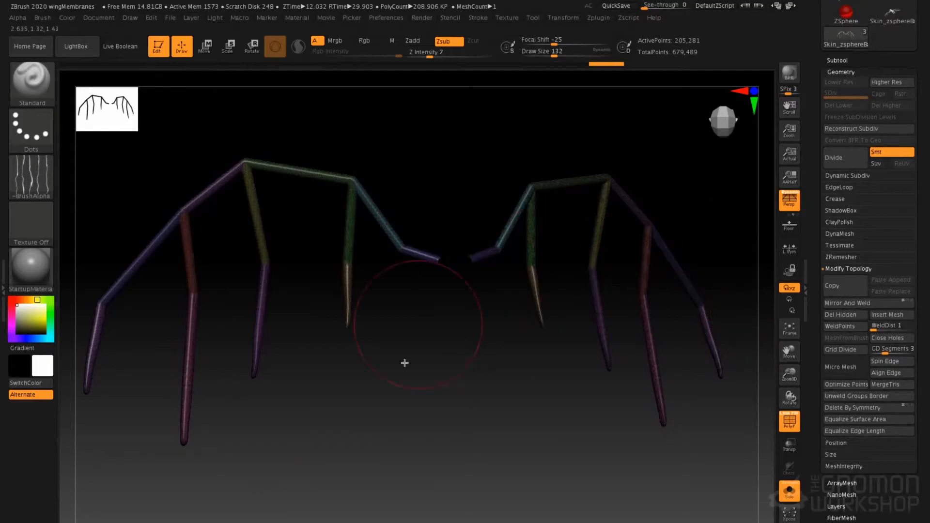
Switch to a new ZSphere tool and frame it in the view
{"action": "left_click_drag", "start_coordinate": [461, 314], "coordinate": [480, 347], "text": "alt"}
{"action": "left_click_drag", "start_coordinate": [488, 275], "coordinate": [485, 286]}
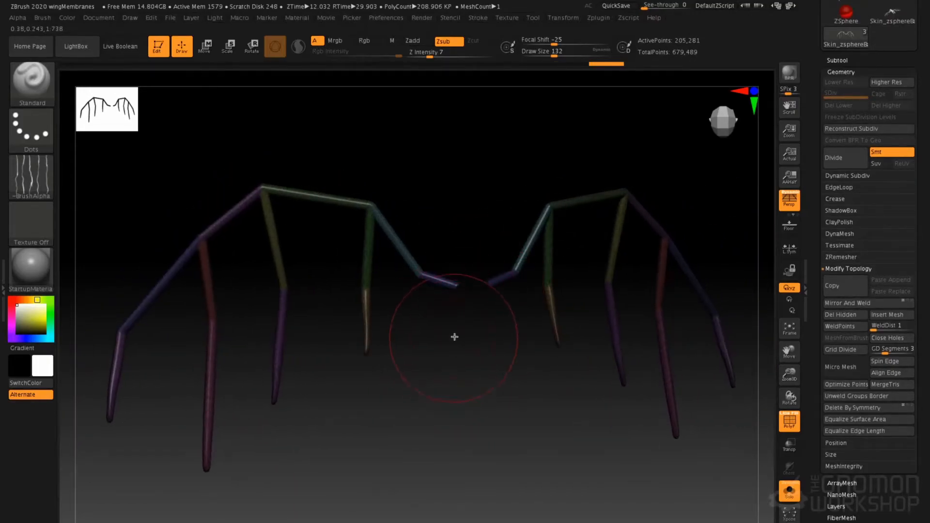
{"action": "left_click_drag", "start_coordinate": [449, 386], "coordinate": [482, 349], "text": "alt"}
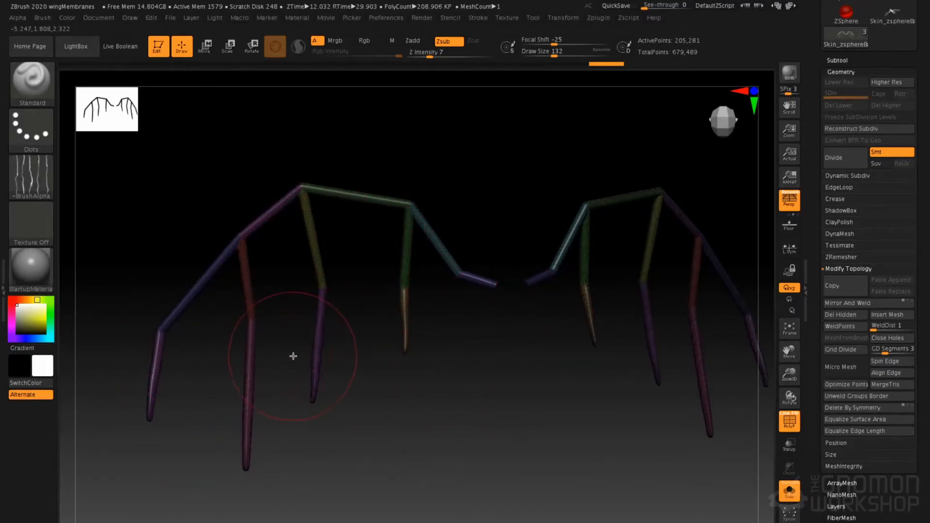
{"action": "scroll", "coordinate": [816, 172], "scroll_direction": "up", "scroll_amount": 5}
{"action": "left_click", "coordinate": [846, 189]}
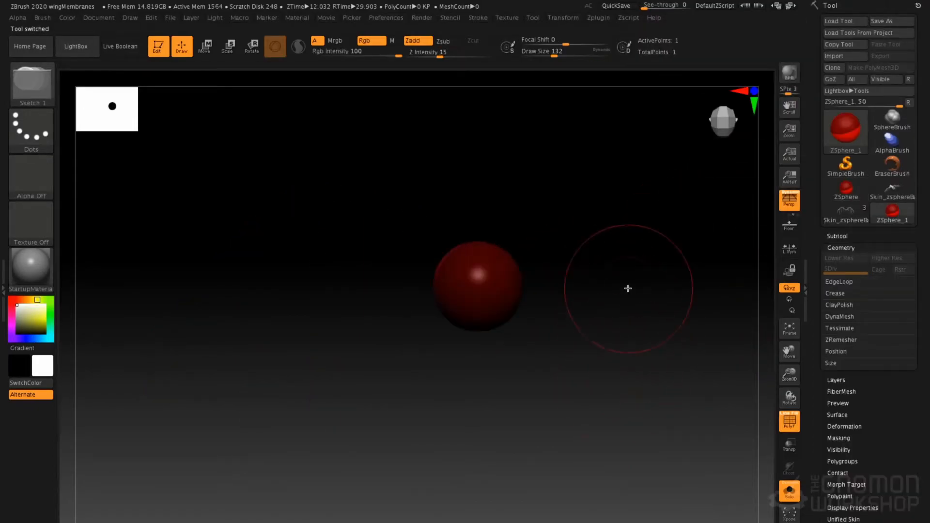
{"action": "key", "text": "f"}
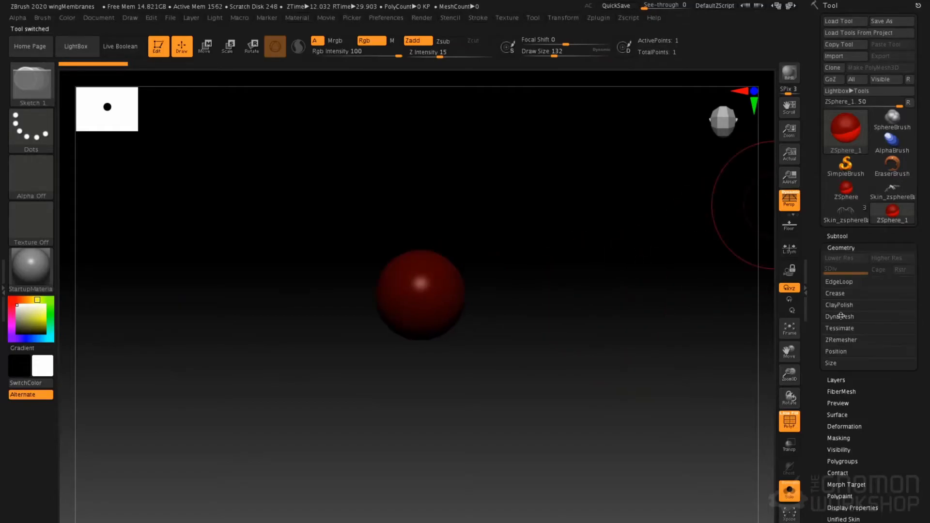
Select the isolated wing-bone mesh as the rigging mesh for the new ZSphere
{"action": "scroll", "coordinate": [903, 367], "scroll_direction": "down", "scroll_amount": 6}
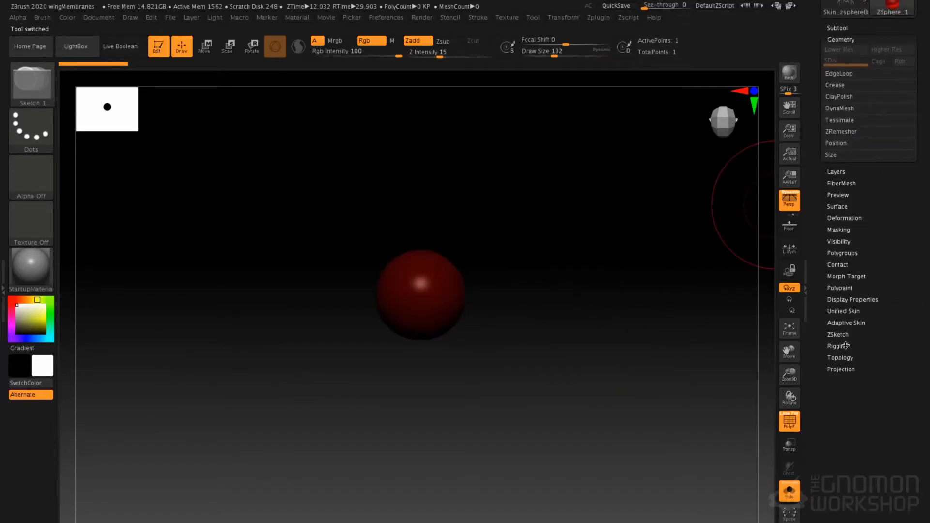
{"action": "left_click", "coordinate": [846, 347]}
{"action": "left_click", "coordinate": [842, 247]}
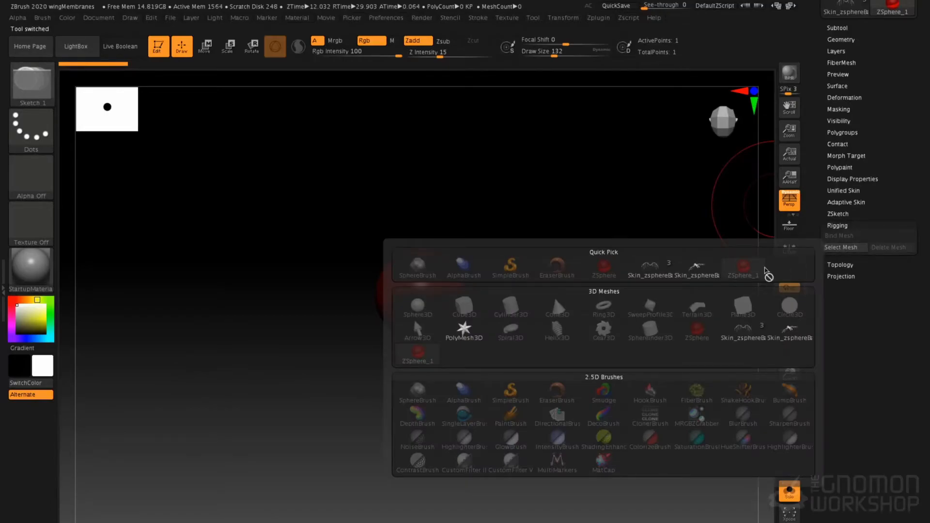
{"action": "mouse_move", "coordinate": [650, 274]}
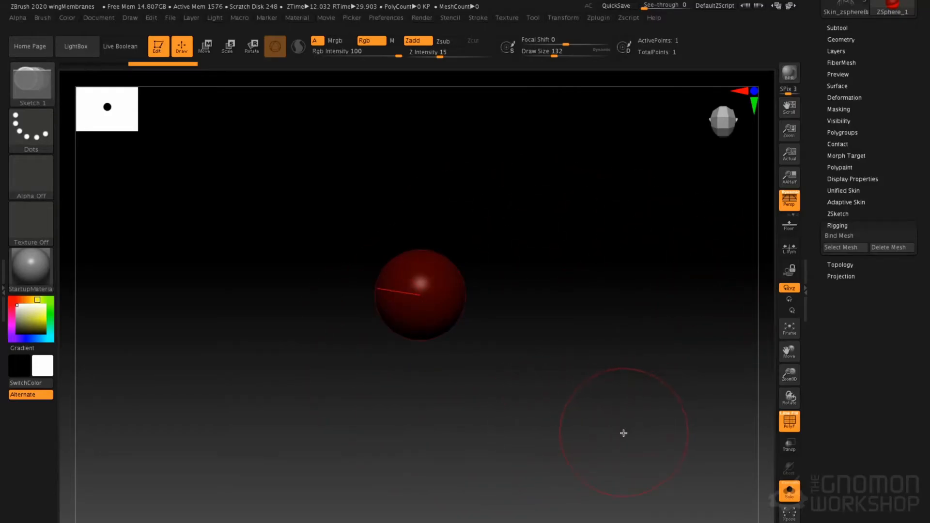
Turn off Solo mode and the polyframe display to show the ZSphere with plain grey wing bones
{"action": "left_click", "coordinate": [789, 491]}
{"action": "left_click_drag", "start_coordinate": [537, 426], "coordinate": [458, 331], "text": "alt"}
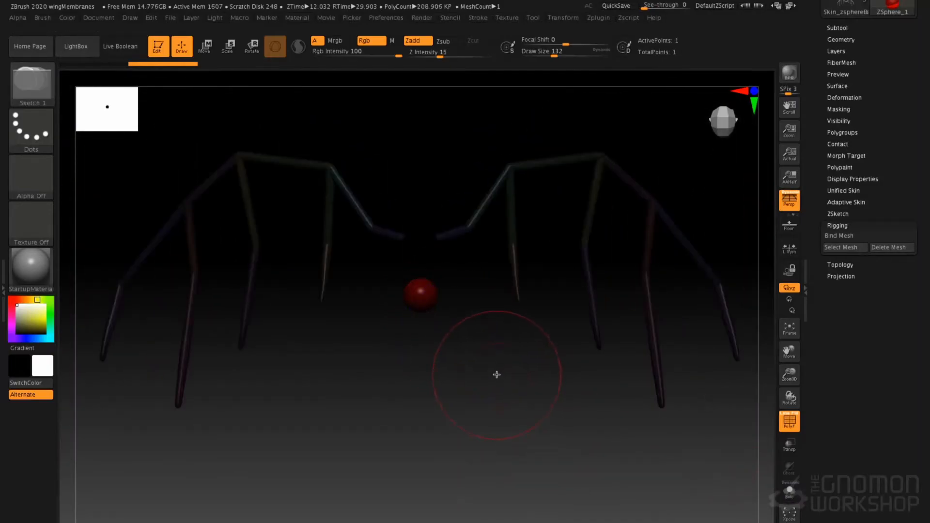
{"action": "key", "text": "shift+f"}
{"action": "left_click_drag", "start_coordinate": [467, 383], "coordinate": [485, 412], "text": "alt"}
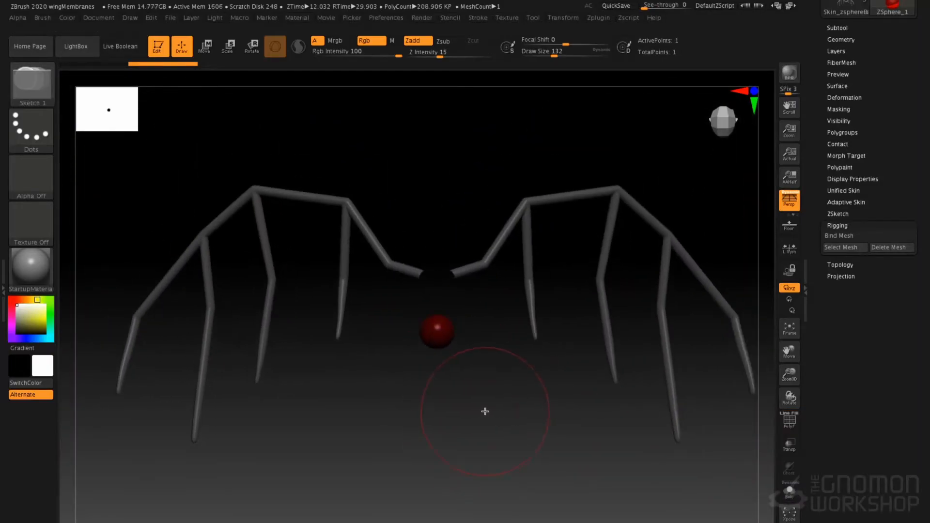
Enable Edit Topology for the ZSphere and turn off perspective
{"action": "left_click", "coordinate": [848, 266]}
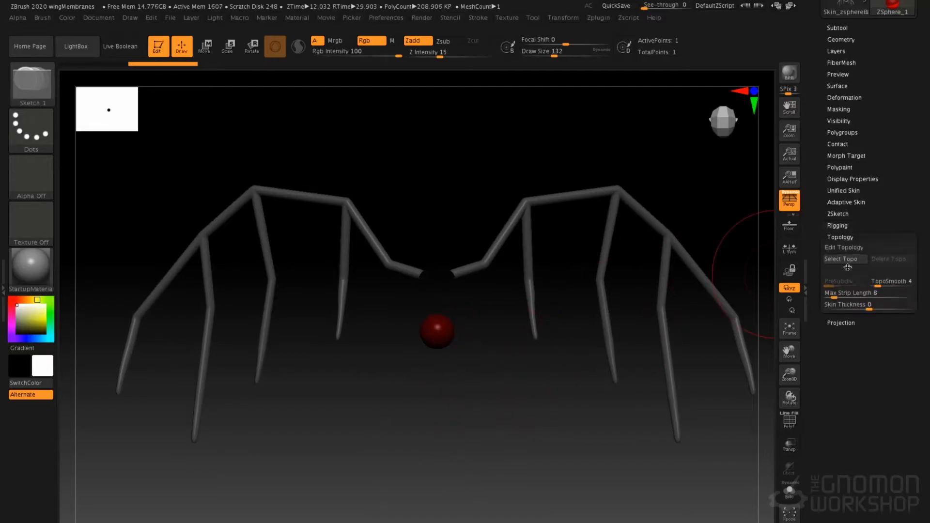
{"action": "left_click", "coordinate": [844, 248]}
{"action": "left_click", "coordinate": [790, 199]}
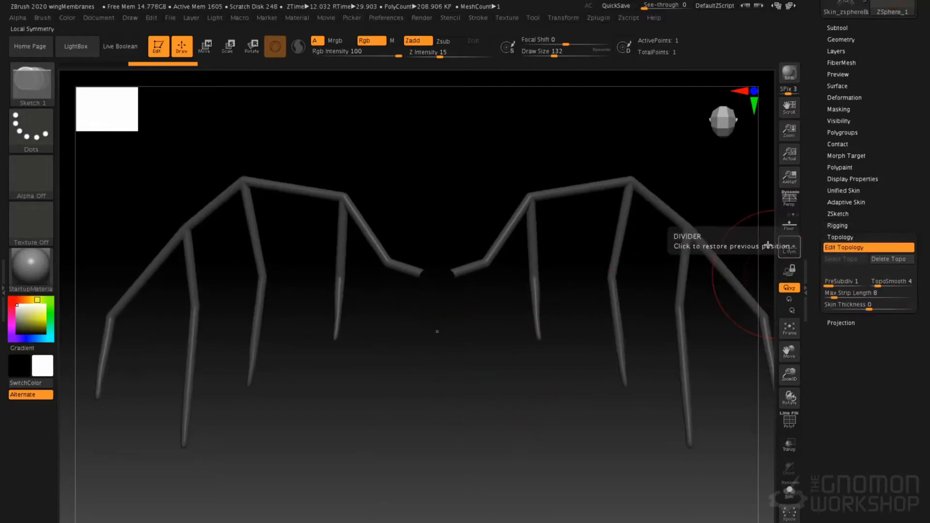
Set the Draw Size to 2 for placing topology points on the wing bones
{"action": "left_click_drag", "start_coordinate": [443, 433], "coordinate": [431, 412], "text": "alt"}
{"action": "key", "text": "space"}
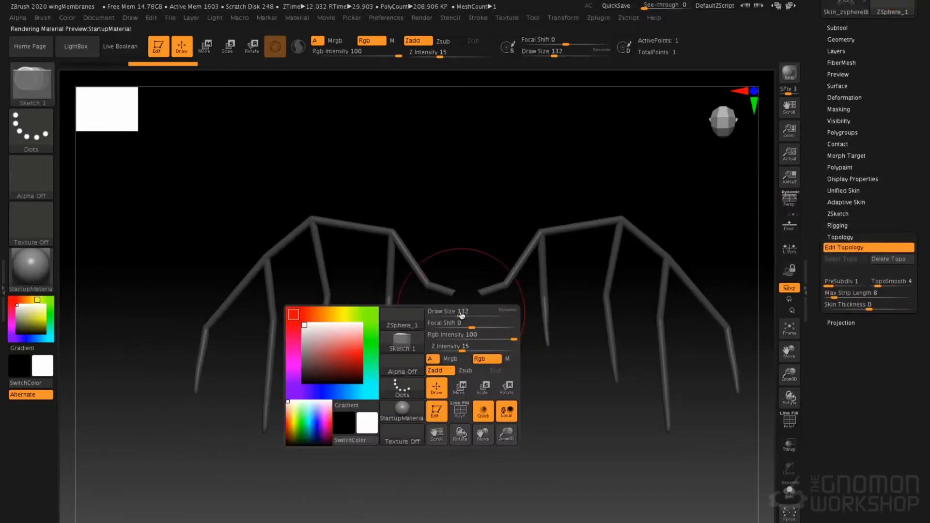
{"action": "left_click", "coordinate": [443, 311]}
{"action": "left_click_drag", "start_coordinate": [433, 311], "coordinate": [432, 311]}
{"action": "mouse_move", "coordinate": [347, 257]}
{"action": "left_mouse_down", "text": "alt"}
{"action": "mouse_move", "coordinate": [384, 243]}
{"action": "mouse_move", "coordinate": [320, 252]}
{"action": "mouse_move", "coordinate": [403, 256]}
{"action": "left_mouse_up", "text": "alt"}
{"action": "left_click_drag", "start_coordinate": [308, 233], "coordinate": [311, 234]}
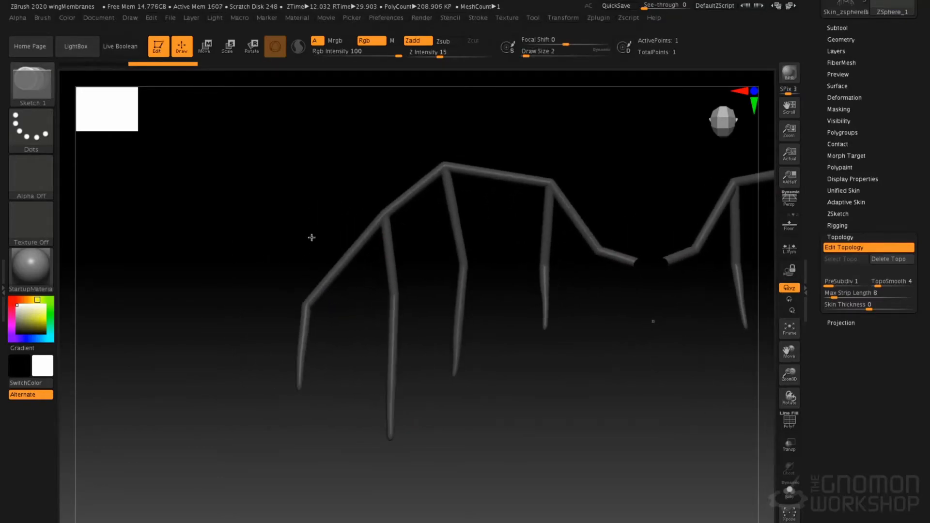
Outline a four-sided topology panel between the lower segments of the two outermost wing fingers, from tips to knuckles
{"action": "left_click", "coordinate": [299, 385]}
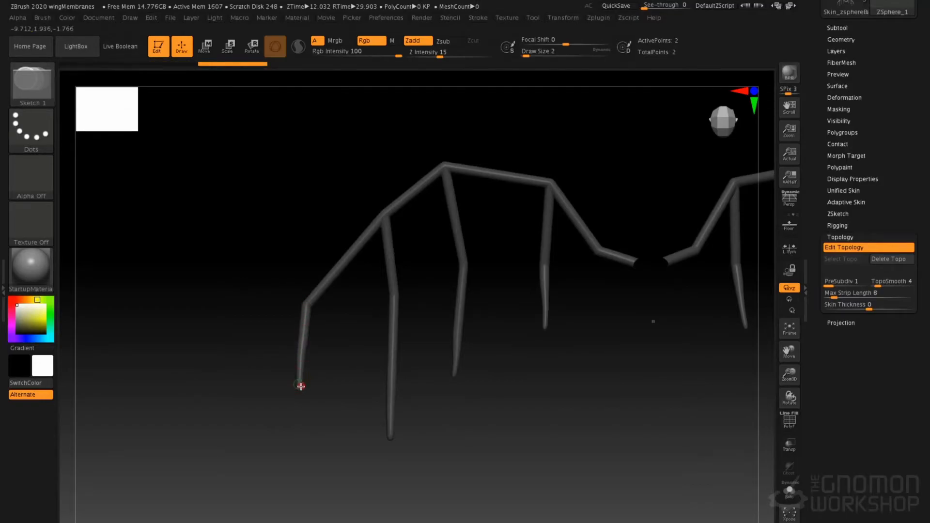
{"action": "left_click", "coordinate": [306, 302]}
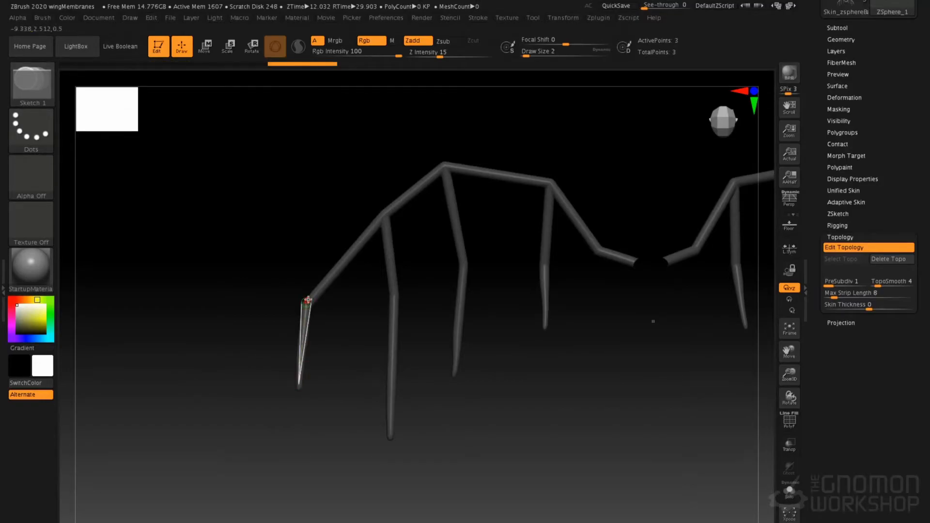
{"action": "left_click", "coordinate": [397, 294]}
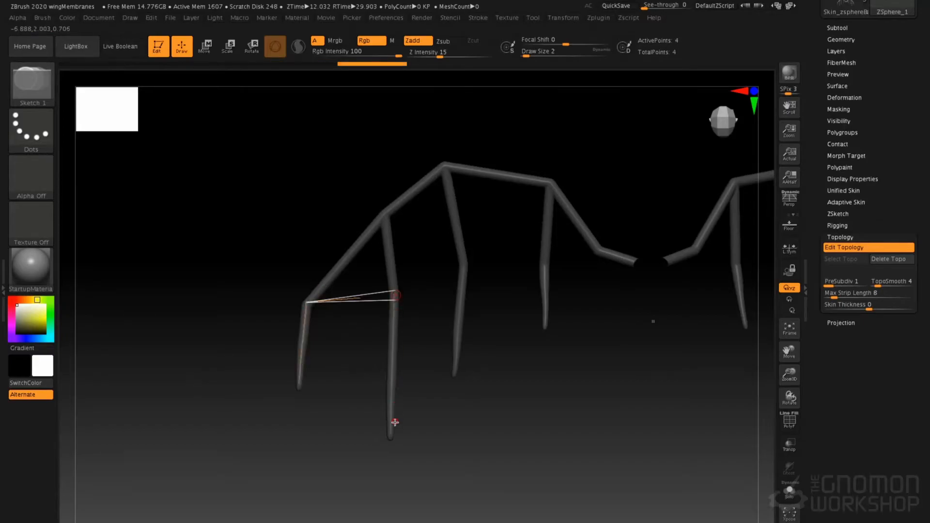
{"action": "left_click", "coordinate": [390, 435]}
{"action": "left_click", "coordinate": [307, 386]}
{"action": "left_click", "coordinate": [330, 476]}
{"action": "left_click_drag", "start_coordinate": [331, 475], "coordinate": [293, 405]}
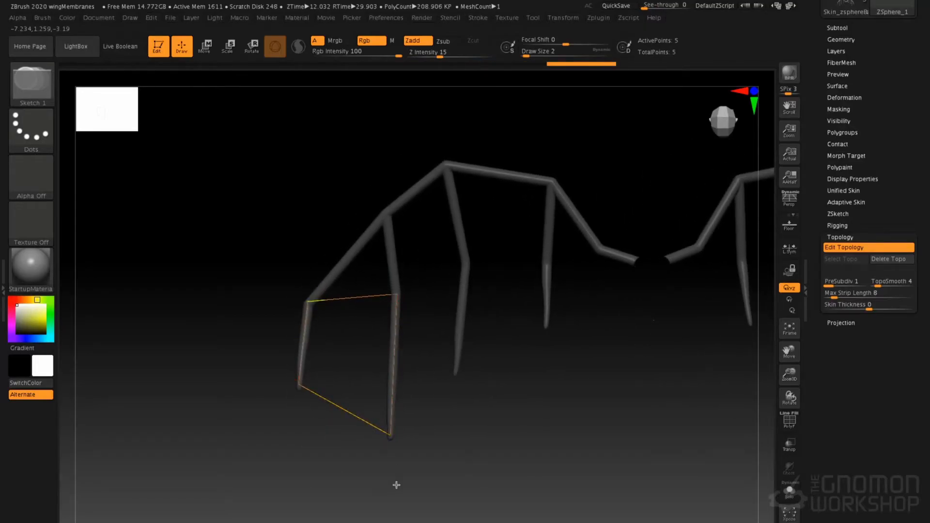
Add a triangular topology panel above it by connecting the outer knuckle, the second finger's root and the second finger's knuckle
{"action": "left_click_drag", "start_coordinate": [259, 389], "coordinate": [321, 383]}
{"action": "left_click_drag", "start_coordinate": [410, 304], "coordinate": [356, 247], "text": "alt"}
{"action": "left_click", "coordinate": [313, 234]}
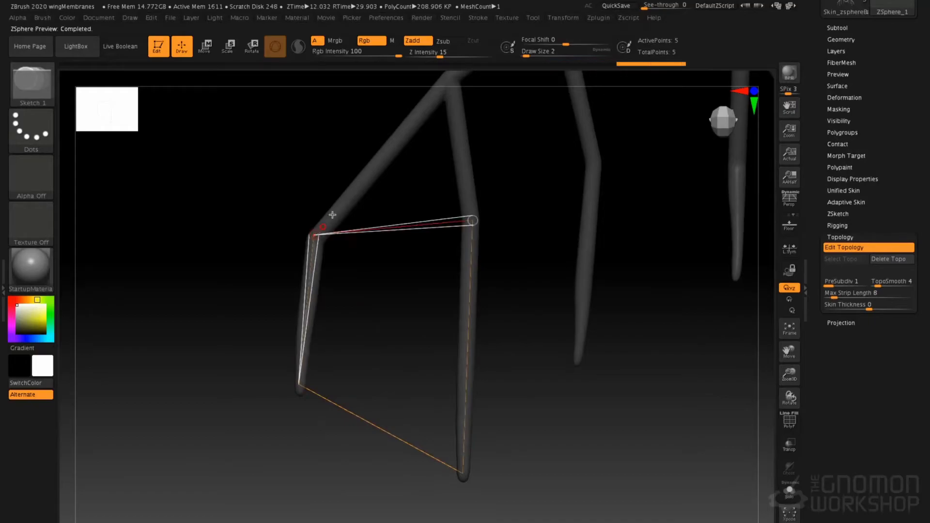
{"action": "left_click_drag", "start_coordinate": [432, 111], "coordinate": [430, 121]}
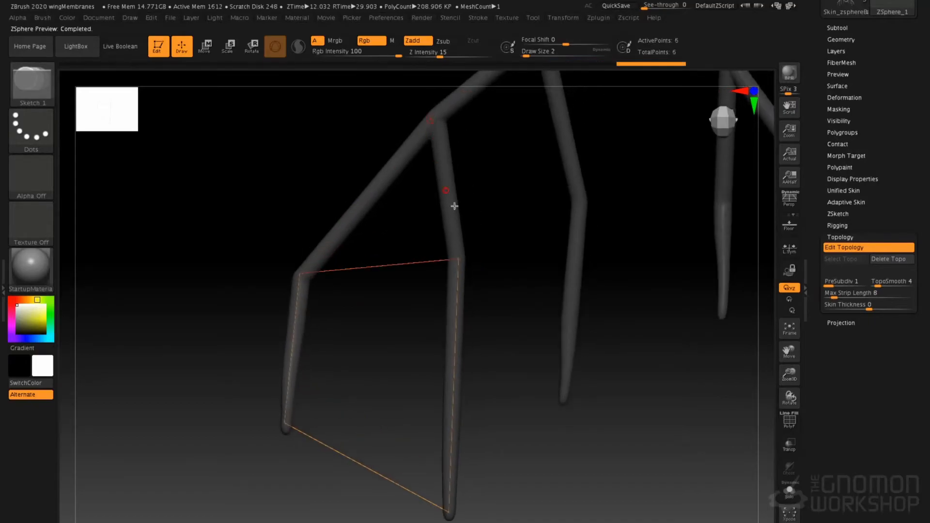
{"action": "left_click", "coordinate": [461, 257]}
{"action": "left_click", "coordinate": [436, 122]}
{"action": "left_click", "coordinate": [300, 274]}
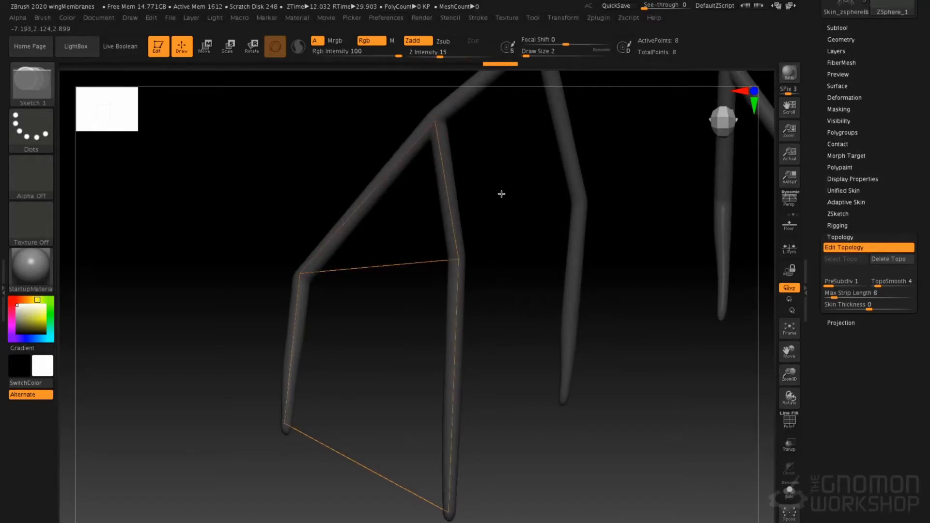
Preview the membrane's adaptive skin with polyframe on and set its DynaMesh Resolution to 0
{"action": "key", "text": "a"}
{"action": "mouse_move", "coordinate": [384, 233]}
{"action": "left_mouse_down"}
{"action": "mouse_move", "coordinate": [447, 233]}
{"action": "mouse_move", "coordinate": [393, 224]}
{"action": "mouse_move", "coordinate": [405, 232]}
{"action": "mouse_move", "coordinate": [397, 239]}
{"action": "mouse_move", "coordinate": [334, 228]}
{"action": "mouse_move", "coordinate": [414, 227]}
{"action": "mouse_move", "coordinate": [315, 228]}
{"action": "mouse_move", "coordinate": [370, 232]}
{"action": "left_mouse_up"}
{"action": "key", "text": "shift+f"}
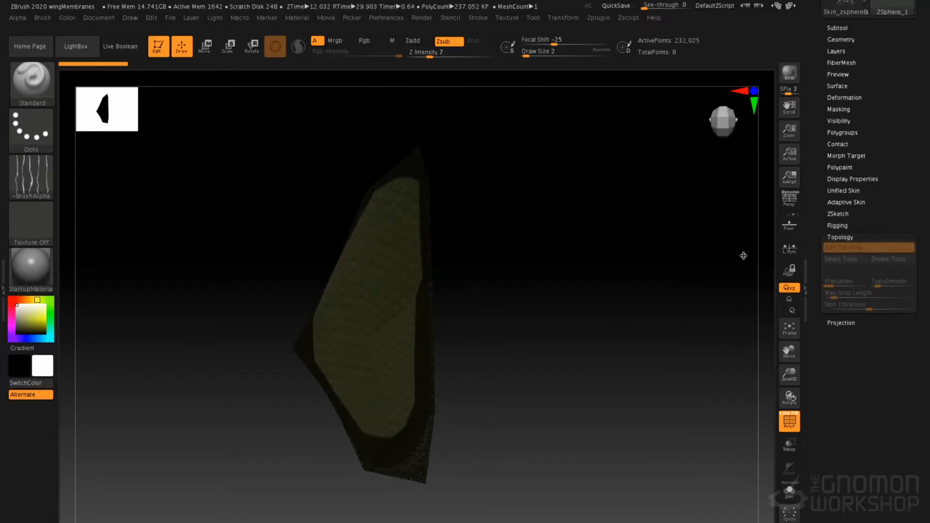
{"action": "left_click", "coordinate": [859, 201]}
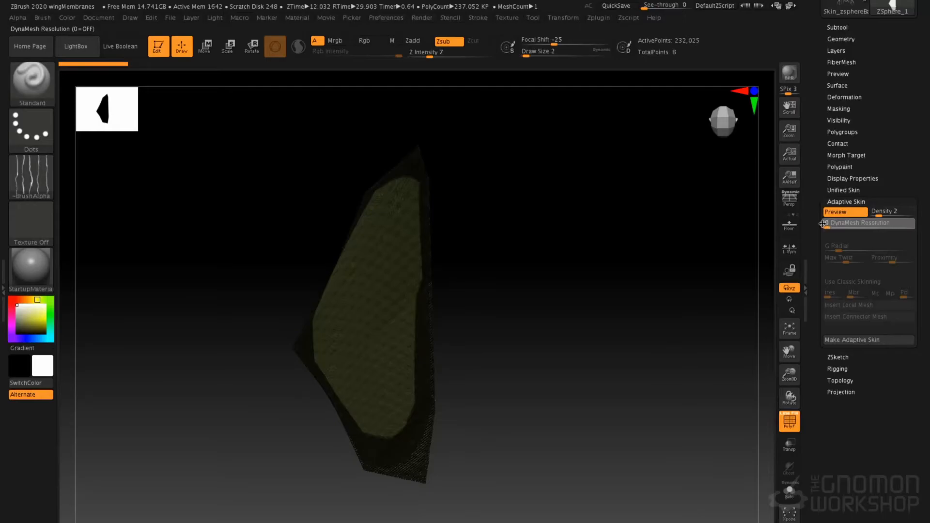
{"action": "key", "text": "a"}
{"action": "key", "text": "a"}
Delete all the topology points placed on the two outer wing fingers
{"action": "left_click_drag", "start_coordinate": [435, 291], "coordinate": [480, 305]}
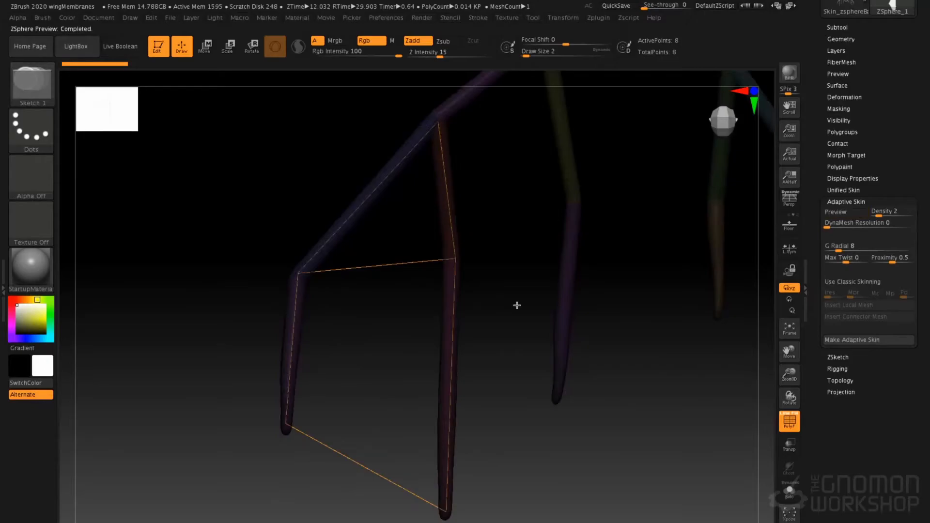
{"action": "key", "text": "space"}
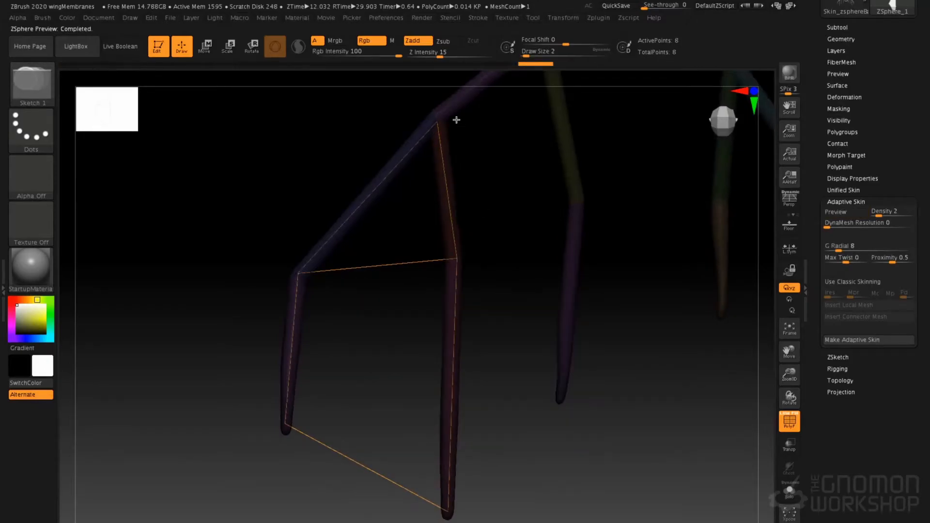
{"action": "left_click", "coordinate": [441, 129], "text": "alt"}
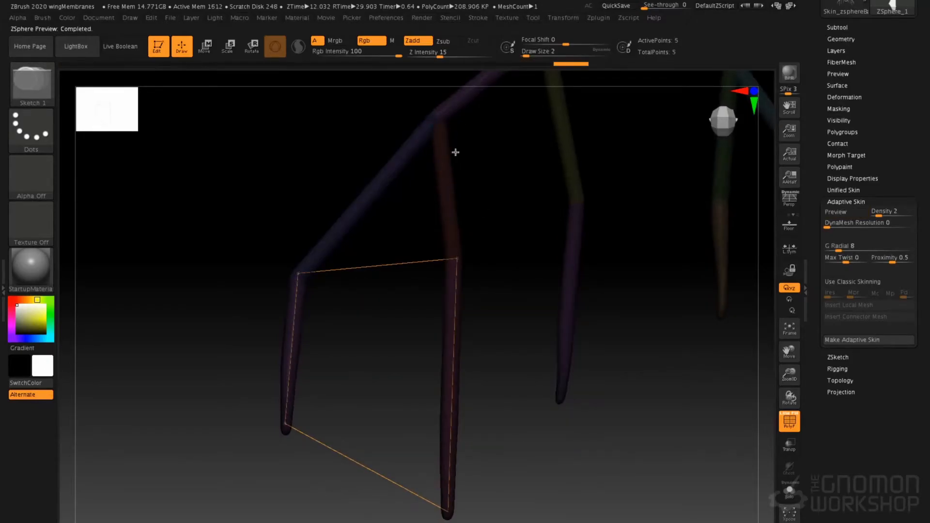
{"action": "left_click", "coordinate": [301, 275], "text": "alt"}
{"action": "left_click", "coordinate": [458, 258], "text": "alt"}
{"action": "left_click", "coordinate": [450, 508], "text": "alt"}
{"action": "left_click", "coordinate": [288, 426], "text": "alt"}
Place topology points on the tips and knuckles of the two outermost fingers and connect their tips with an edge
{"action": "left_click_drag", "start_coordinate": [345, 390], "coordinate": [281, 369]}
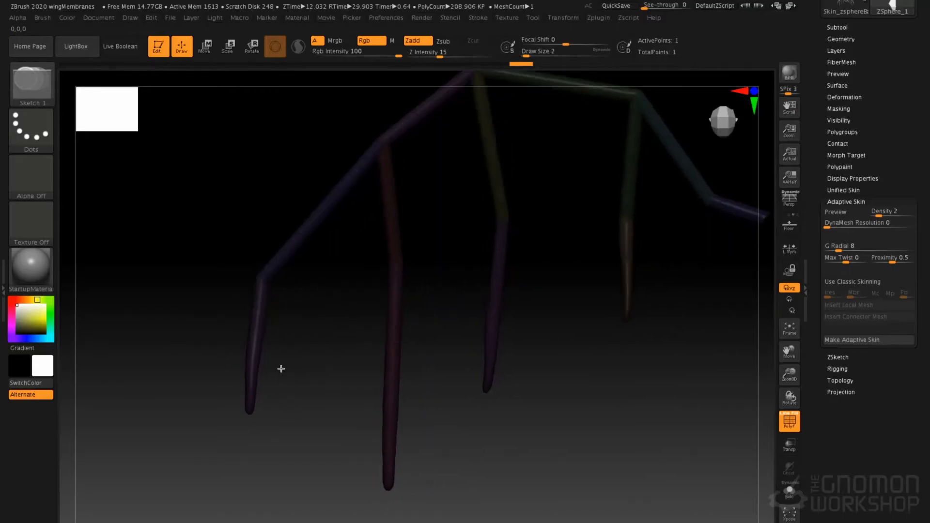
{"action": "left_click", "coordinate": [251, 412]}
{"action": "left_click", "coordinate": [261, 281]}
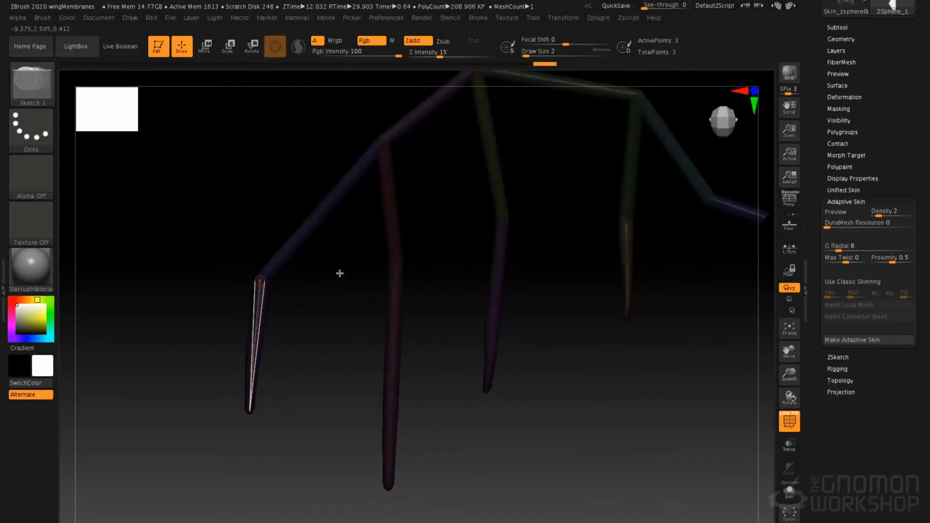
{"action": "left_click", "coordinate": [397, 268]}
{"action": "left_click", "coordinate": [388, 481]}
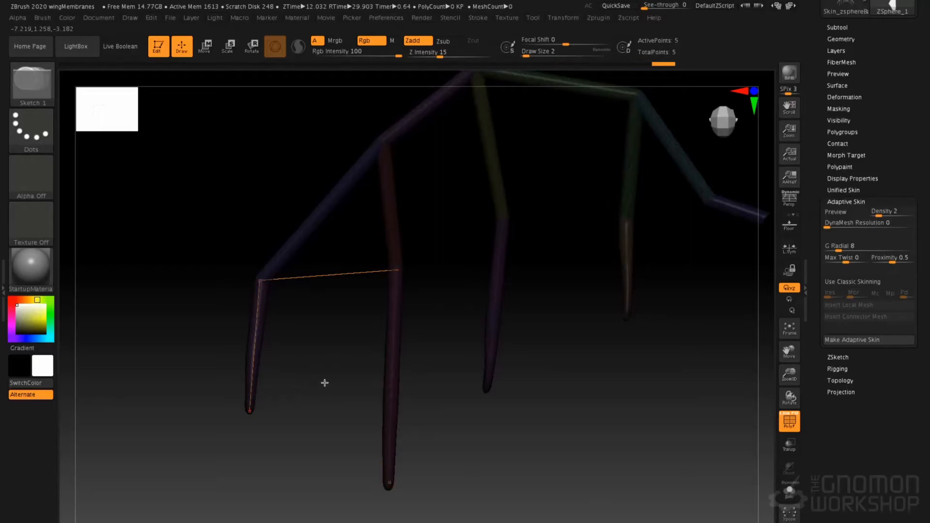
{"action": "key", "text": "a"}
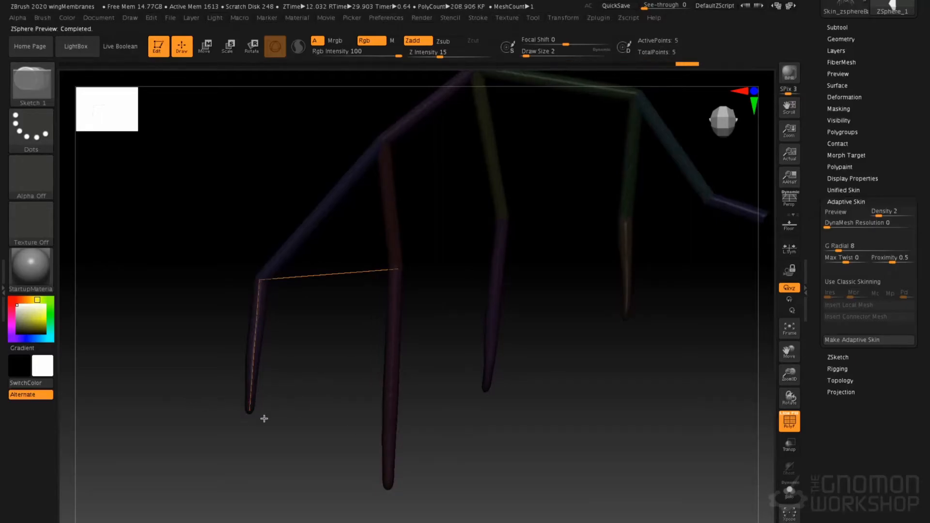
{"action": "left_click", "coordinate": [249, 411]}
{"action": "left_click", "coordinate": [389, 483]}
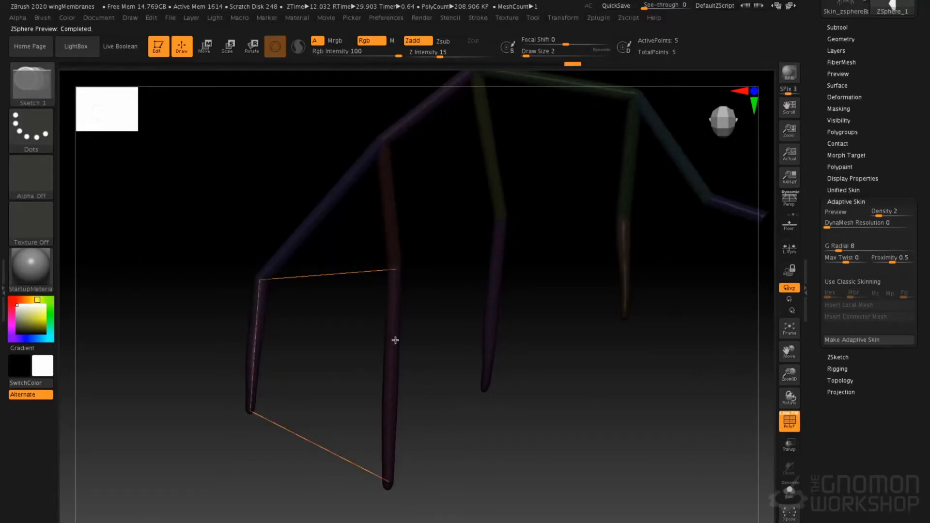
Try to connect the second finger's root and knuckle with a topology edge, and undo the stray edge
{"action": "left_click", "coordinate": [384, 141]}
{"action": "left_click", "coordinate": [397, 265]}
{"action": "right_click_drag", "start_coordinate": [416, 165], "coordinate": [419, 193], "text": "ctrl"}
{"action": "right_click_drag", "start_coordinate": [398, 137], "coordinate": [439, 233], "text": "alt"}
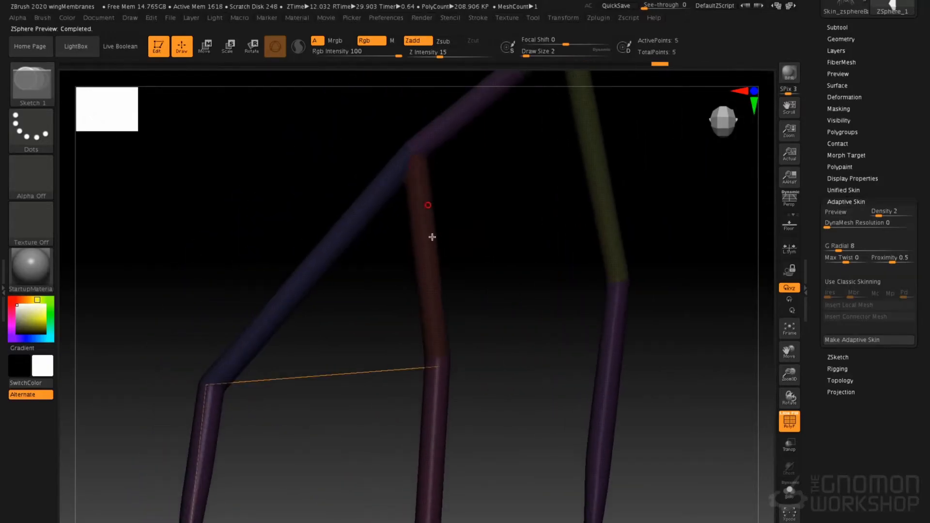
{"action": "left_click", "coordinate": [441, 364]}
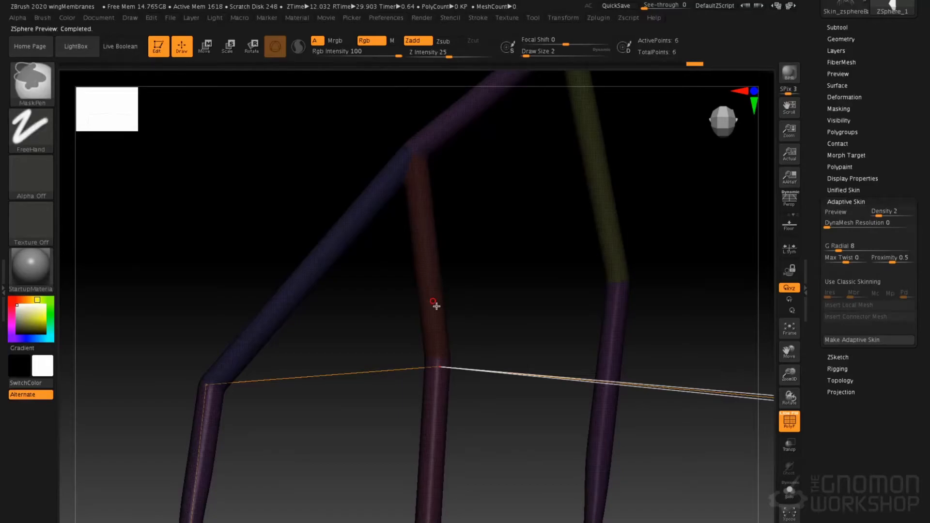
{"action": "key", "text": "ctrl+z"}
Close the outer lower panel with an edge along the second finger between its tip and knuckle
{"action": "right_click_drag", "start_coordinate": [461, 302], "coordinate": [463, 183], "text": "alt"}
{"action": "right_click_drag", "start_coordinate": [461, 228], "coordinate": [451, 163], "text": "alt"}
{"action": "left_click", "coordinate": [432, 187]}
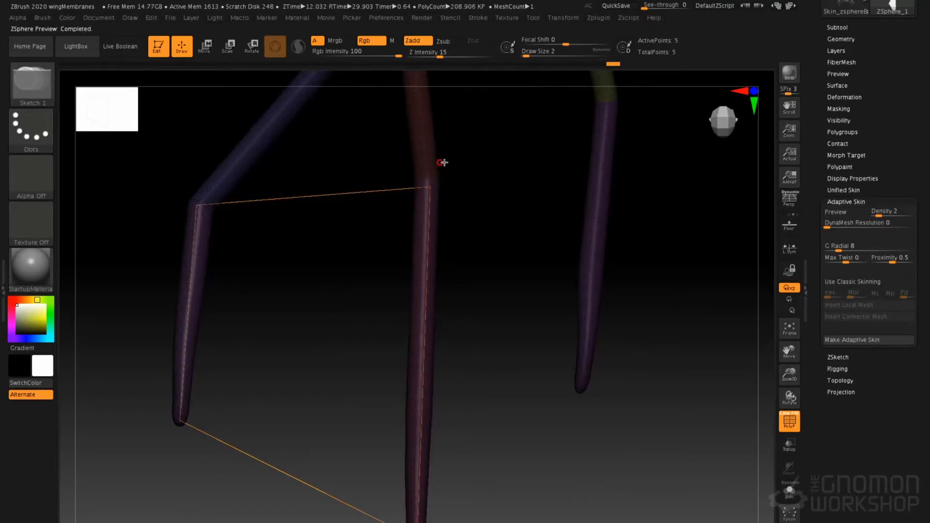
Add the outer triangular panel by connecting the second finger's knuckle to its root and back to the outer knuckle
{"action": "right_click_drag", "start_coordinate": [443, 162], "coordinate": [433, 227], "text": "alt"}
{"action": "right_click_drag", "start_coordinate": [412, 99], "coordinate": [424, 213], "text": "alt"}
{"action": "left_click", "coordinate": [439, 338]}
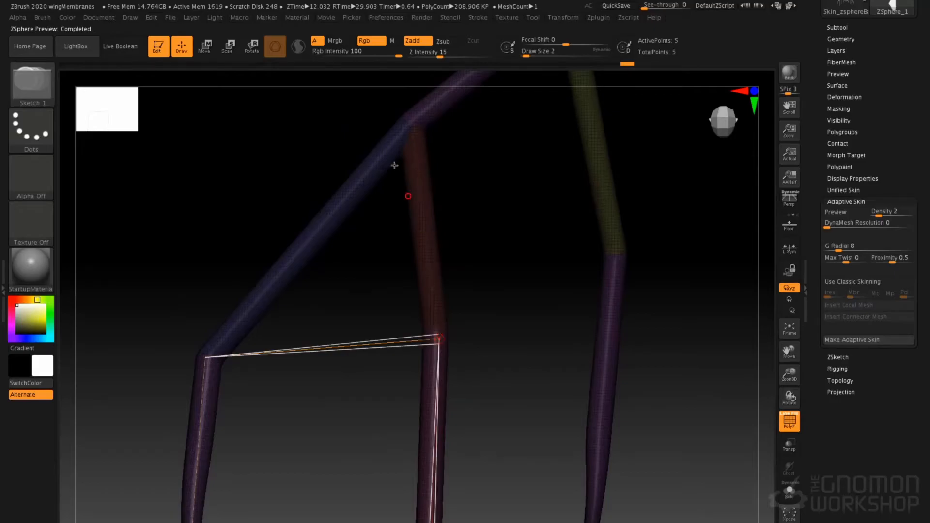
{"action": "left_click", "coordinate": [411, 128]}
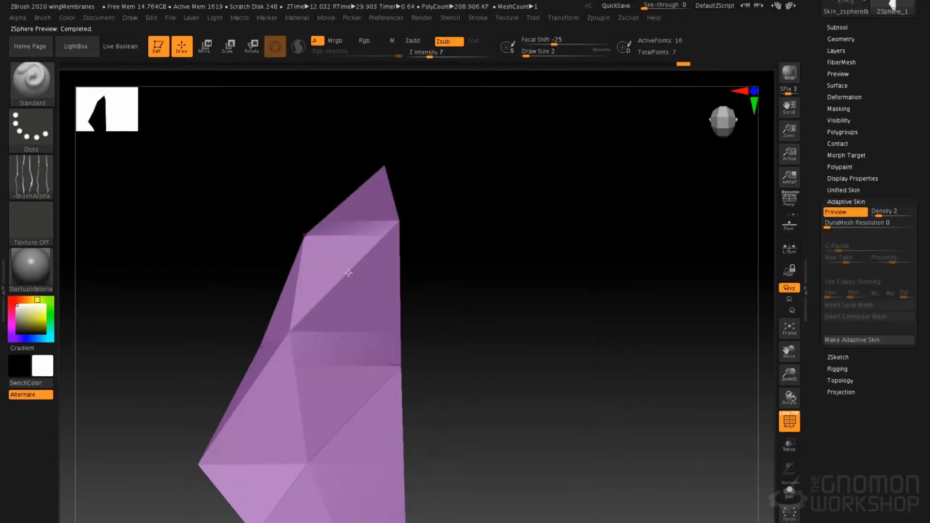
Outline the upper panel between the second and third fingers through their roots and knuckles, and preview the skin
{"action": "right_click_drag", "start_coordinate": [367, 238], "coordinate": [335, 246], "text": "ctrl"}
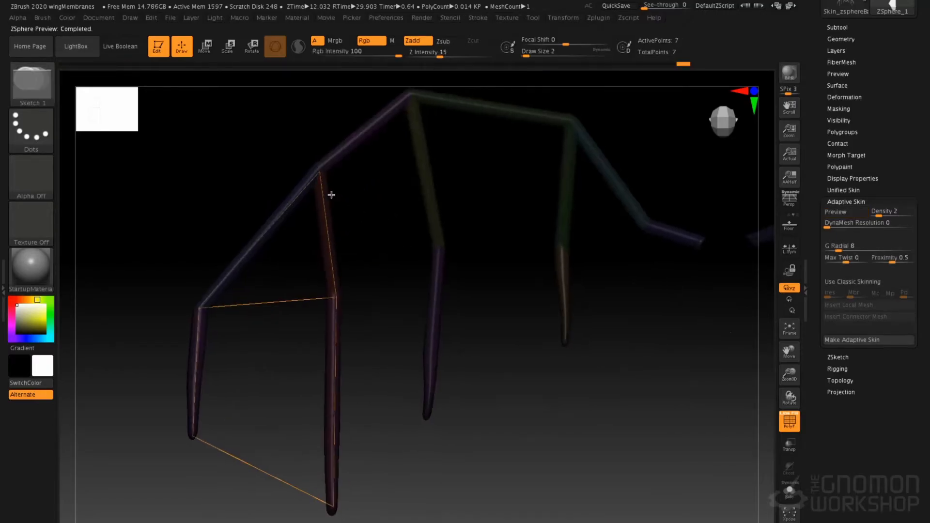
{"action": "left_click", "coordinate": [409, 96]}
{"action": "left_click", "coordinate": [440, 245]}
{"action": "left_click", "coordinate": [340, 297]}
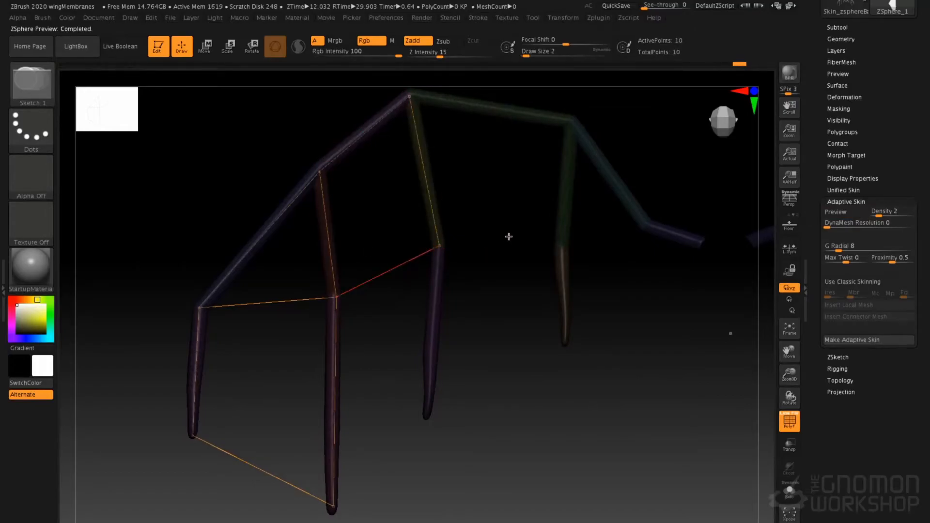
{"action": "key", "text": "a"}
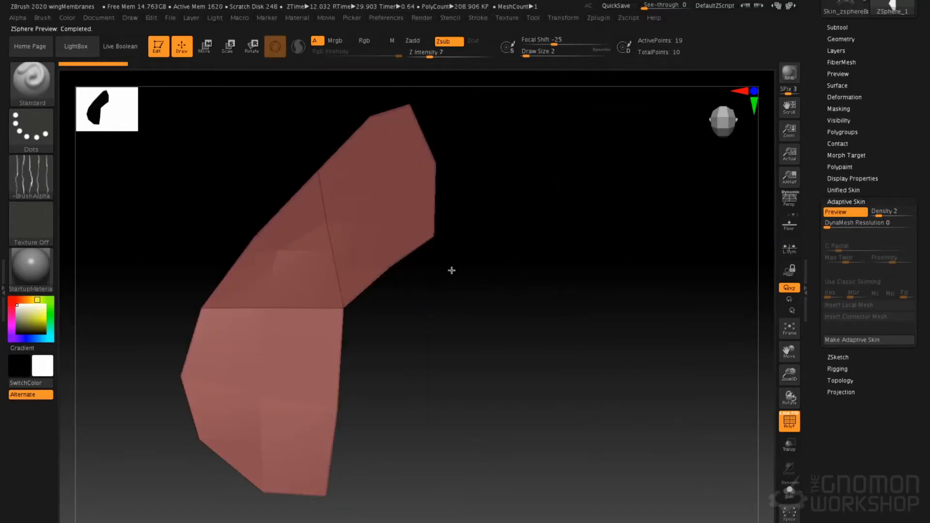
{"action": "key", "text": "a"}
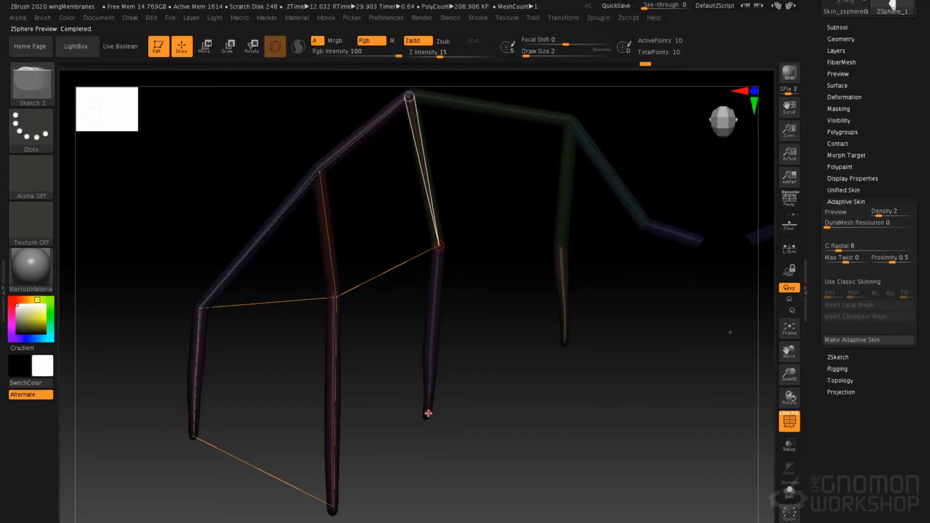
Add the lower panel between the second and third fingers by connecting the third finger's knuckle to both tips, and preview it
{"action": "left_click", "coordinate": [428, 413]}
{"action": "left_click", "coordinate": [334, 506]}
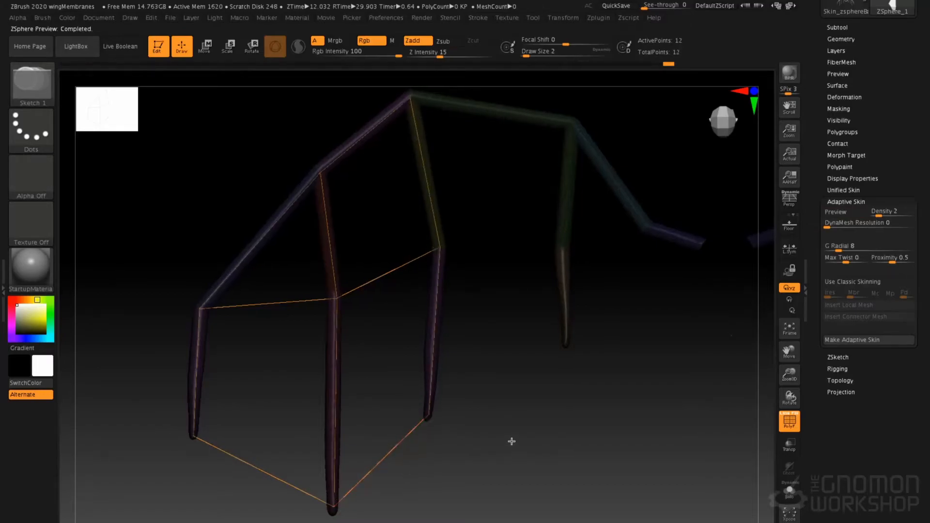
{"action": "key", "text": "a"}
{"action": "key", "text": "a"}
Outline the upper panel between the third and innermost fingers through their roots and knuckles, and preview the skin
{"action": "left_click_drag", "start_coordinate": [490, 306], "coordinate": [437, 294]}
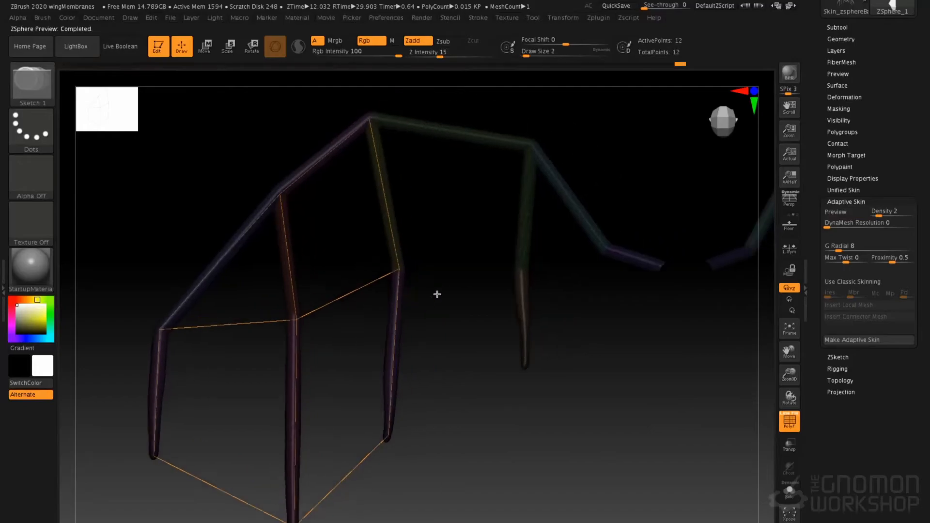
{"action": "left_click", "coordinate": [366, 128]}
{"action": "left_click", "coordinate": [529, 153]}
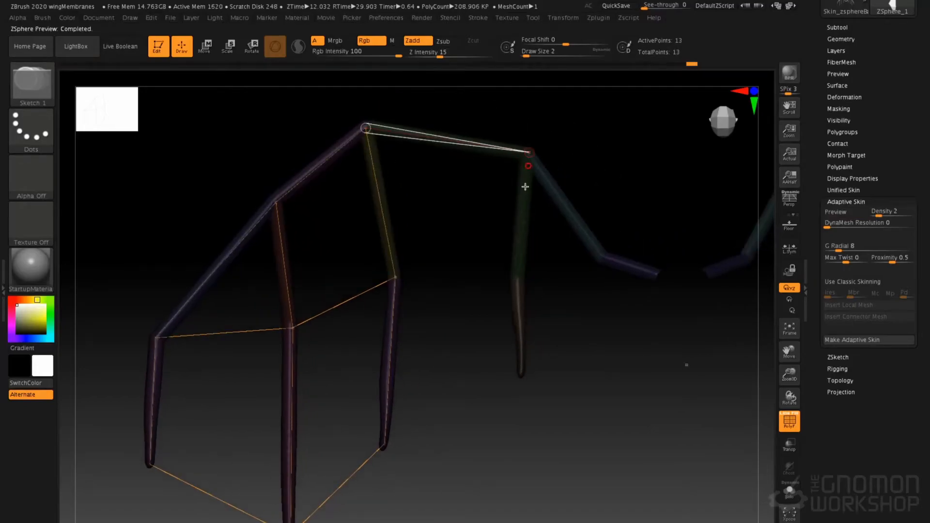
{"action": "left_click", "coordinate": [517, 277]}
{"action": "left_click", "coordinate": [395, 277]}
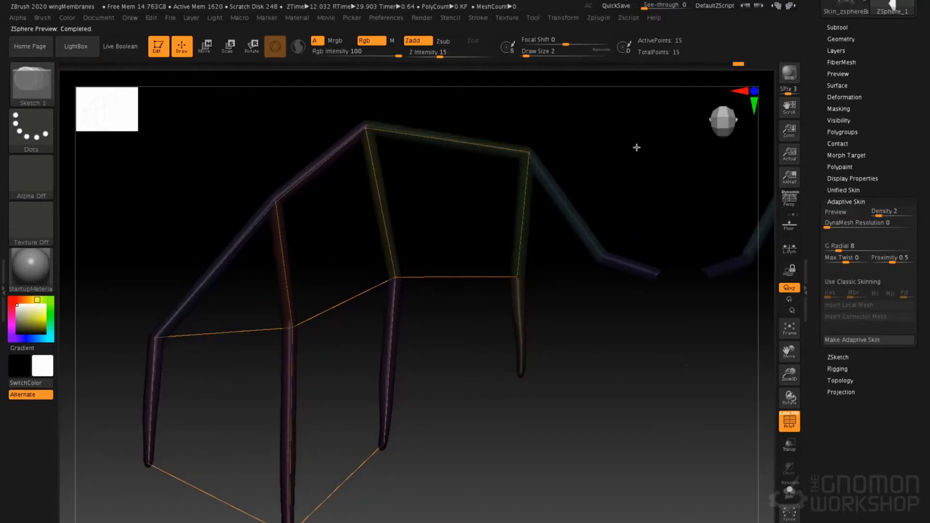
{"action": "key", "text": "a"}
{"action": "key", "text": "a"}
Add the lower panel between the third and innermost fingers by connecting the innermost knuckle to both tips, and preview it
{"action": "left_click", "coordinate": [518, 278]}
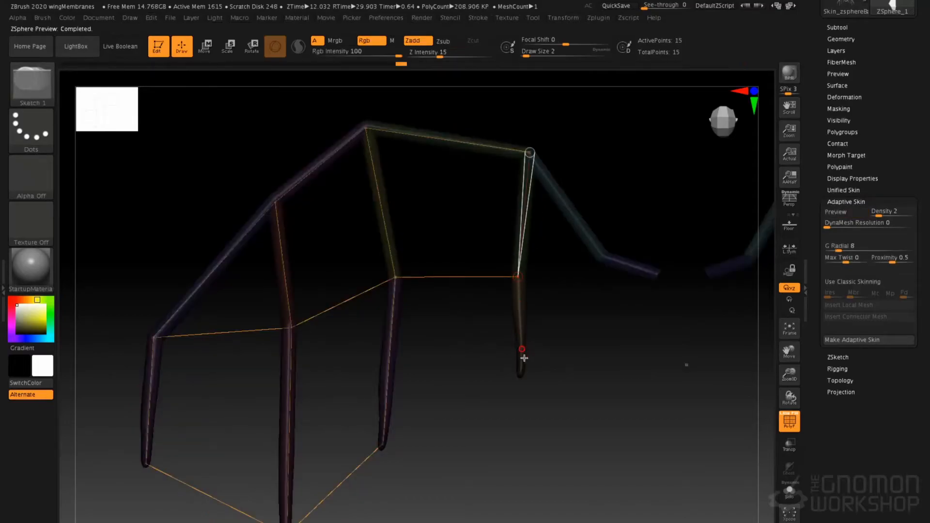
{"action": "left_click", "coordinate": [522, 370]}
{"action": "left_click", "coordinate": [383, 444]}
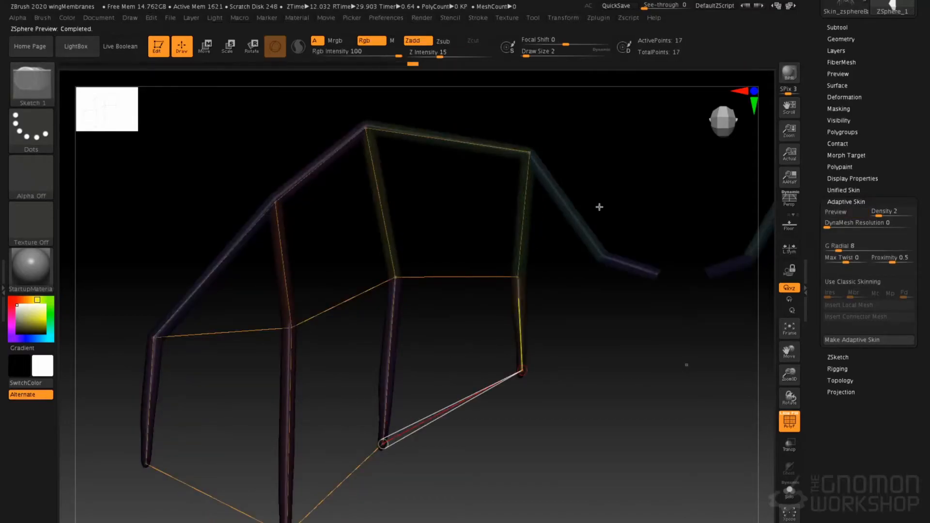
{"action": "key", "text": "a"}
Outline the upper inner panel from the innermost finger's root along the wing arm and back to its knuckle, and preview it
{"action": "key", "text": "a"}
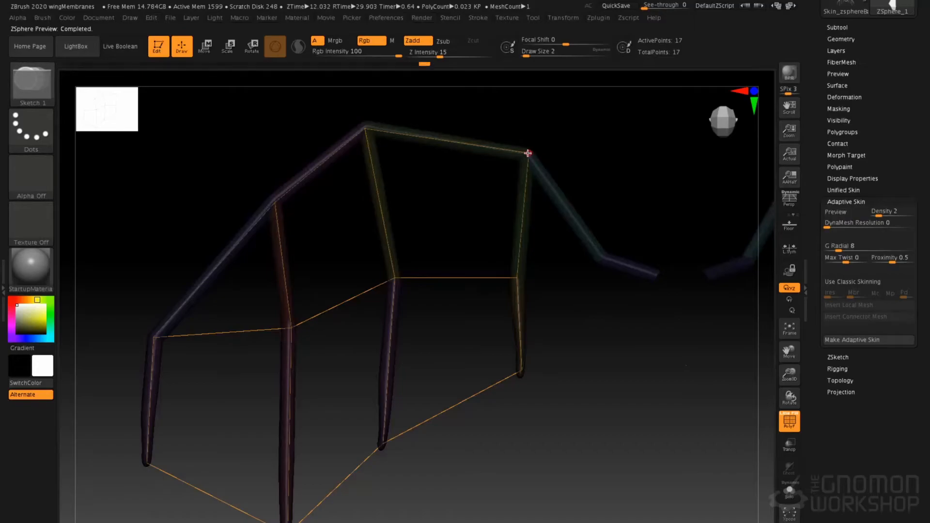
{"action": "left_click", "coordinate": [528, 153]}
{"action": "left_click", "coordinate": [601, 257]}
{"action": "left_click", "coordinate": [518, 278]}
{"action": "left_click", "coordinate": [626, 190]}
Close the lower inner panel by connecting the innermost finger's tip to the wing arm, and preview the whole membrane
{"action": "key", "text": "a"}
{"action": "key", "text": "a"}
{"action": "left_click", "coordinate": [521, 371]}
{"action": "left_click", "coordinate": [602, 257]}
{"action": "left_click", "coordinate": [643, 206]}
{"action": "key", "text": "a"}
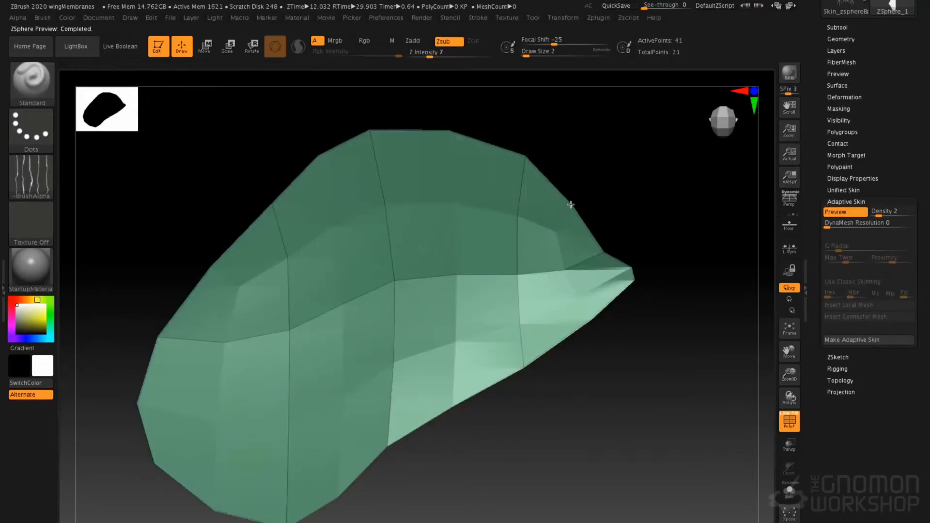
Leave the membrane preview and generate the adaptive skin from the wing ZSphere topology at density 2
{"action": "left_click_drag", "start_coordinate": [563, 193], "coordinate": [603, 174]}
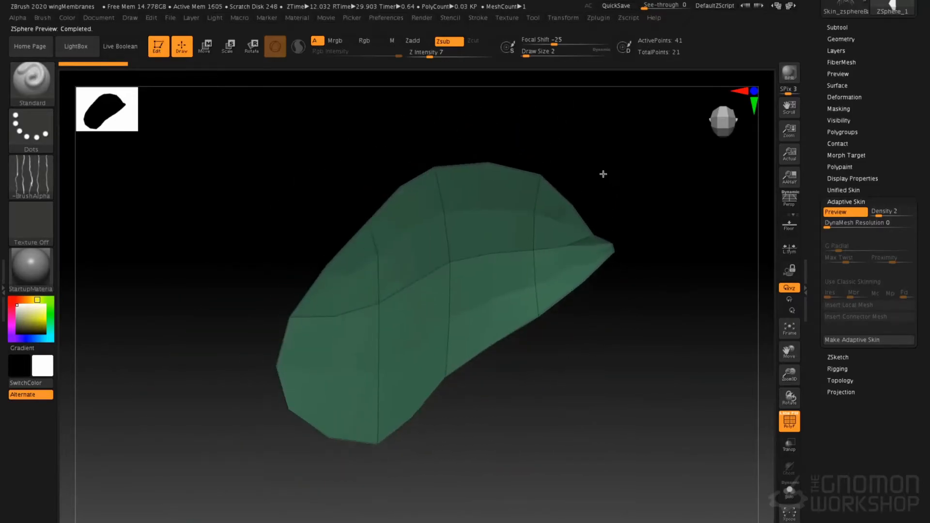
{"action": "key", "text": "a"}
{"action": "mouse_move", "coordinate": [644, 199]}
{"action": "left_mouse_down"}
{"action": "mouse_move", "coordinate": [611, 182]}
{"action": "mouse_move", "coordinate": [549, 226]}
{"action": "left_mouse_up"}
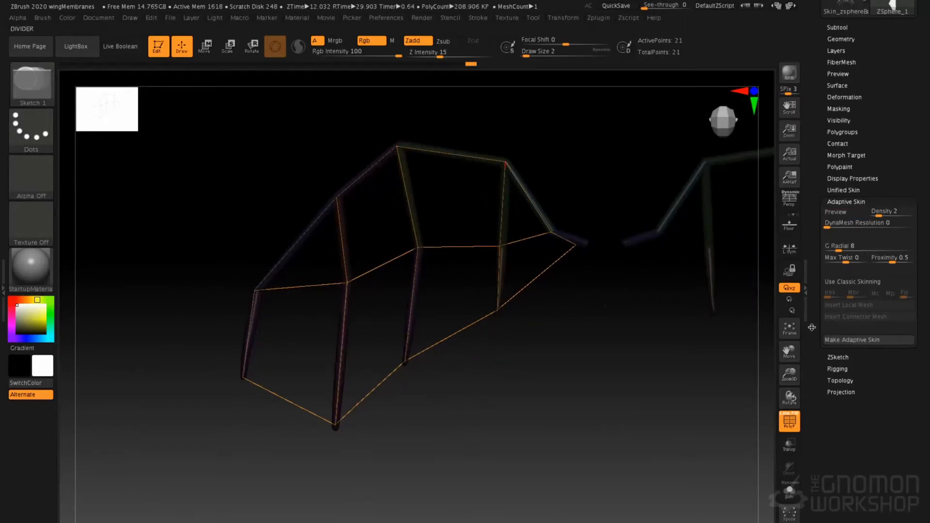
{"action": "left_click_drag", "start_coordinate": [893, 175], "coordinate": [893, 344]}
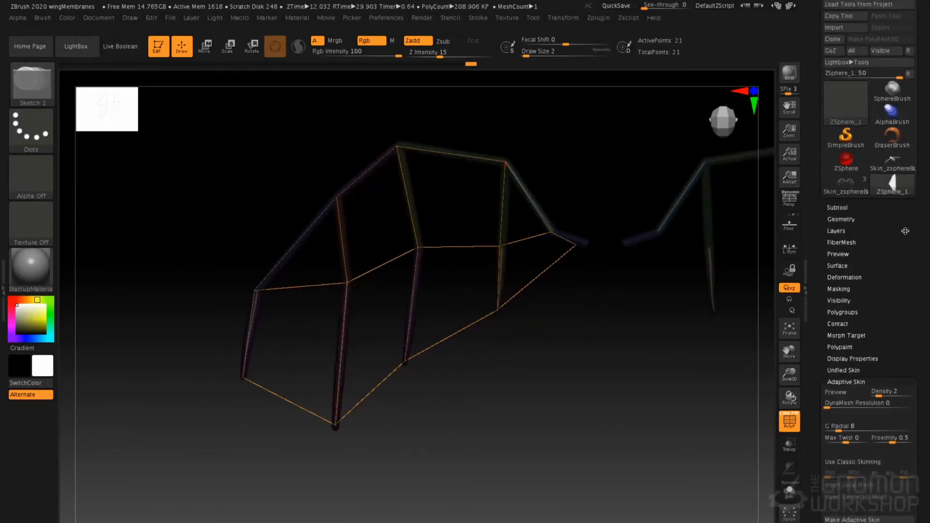
{"action": "left_click", "coordinate": [843, 509]}
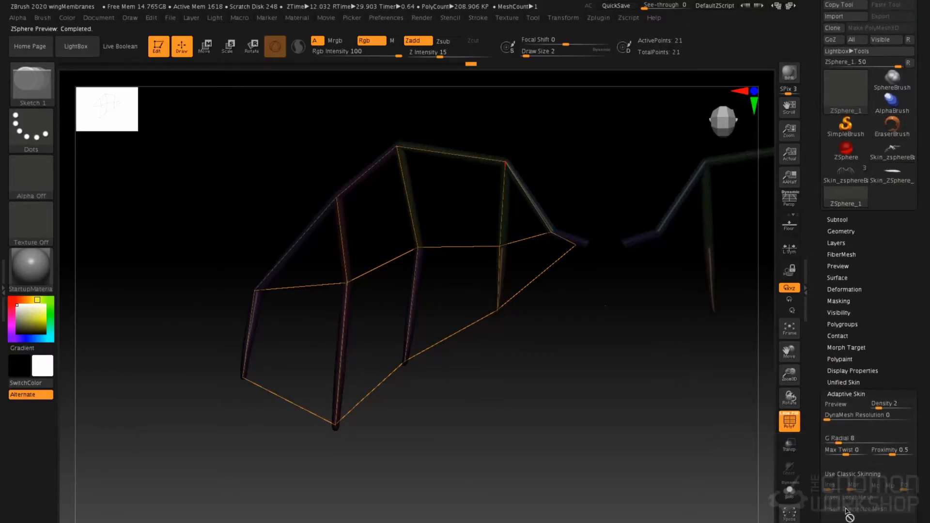
Switch to the full creature model and delete its Skin_zsphereBatCreature2 subtool
{"action": "mouse_move", "coordinate": [895, 181]}
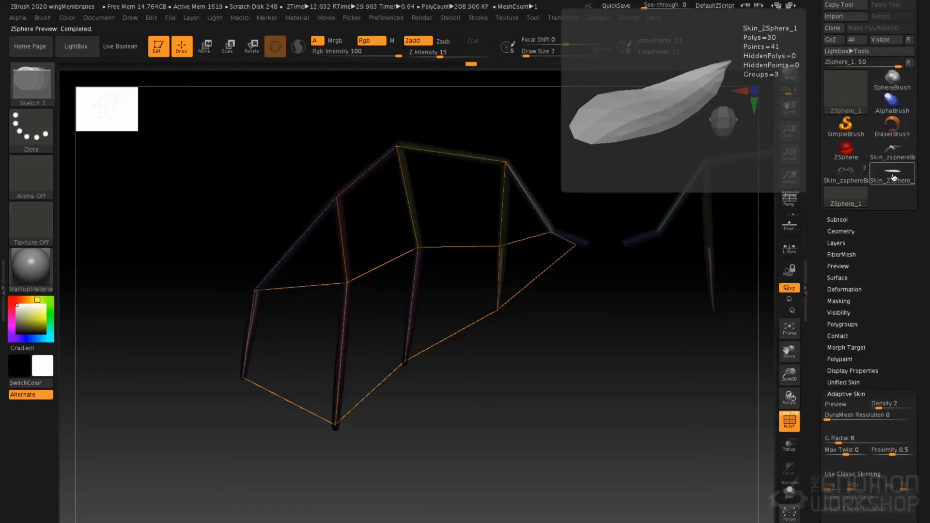
{"action": "left_click", "coordinate": [846, 174]}
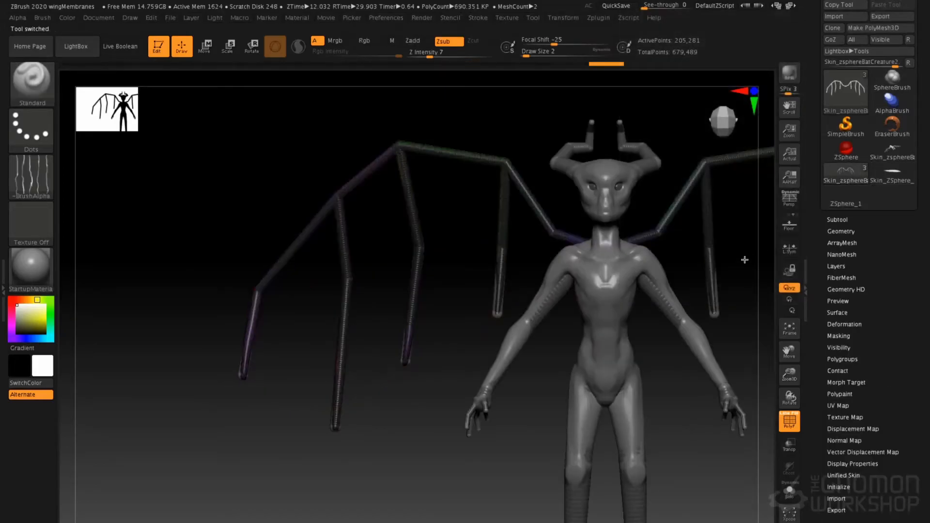
{"action": "left_click", "coordinate": [838, 219]}
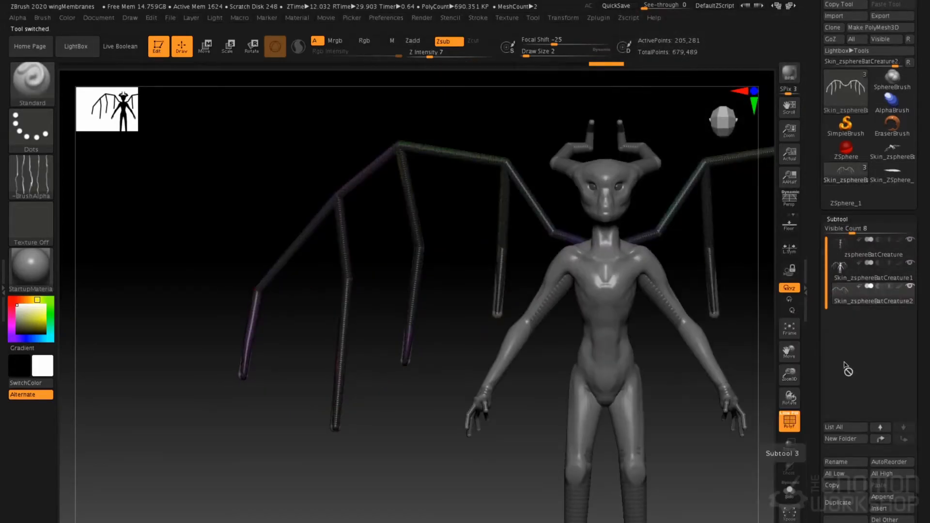
{"action": "left_click", "coordinate": [845, 520]}
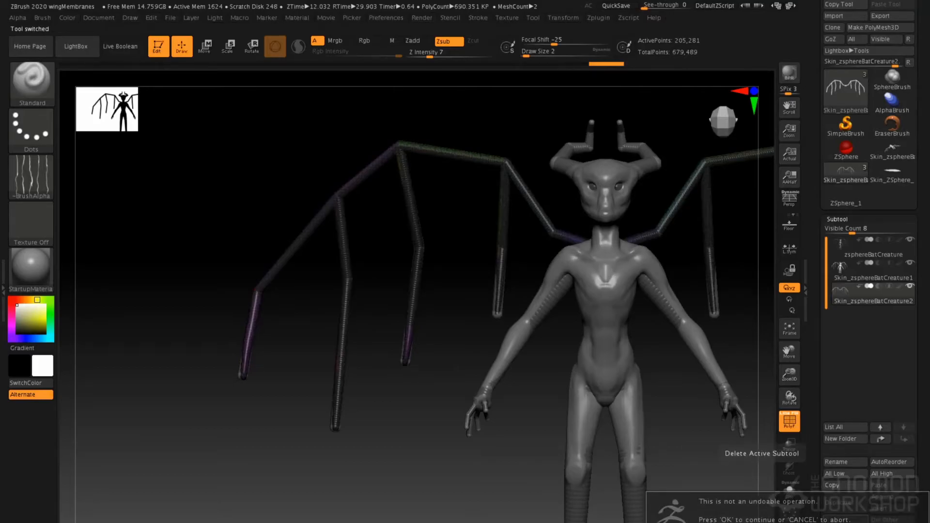
{"action": "left_click", "coordinate": [819, 522]}
Append the new wing membrane skin to the creature as a subtool, select it and isolate it in Solo mode
{"action": "left_click", "coordinate": [900, 500]}
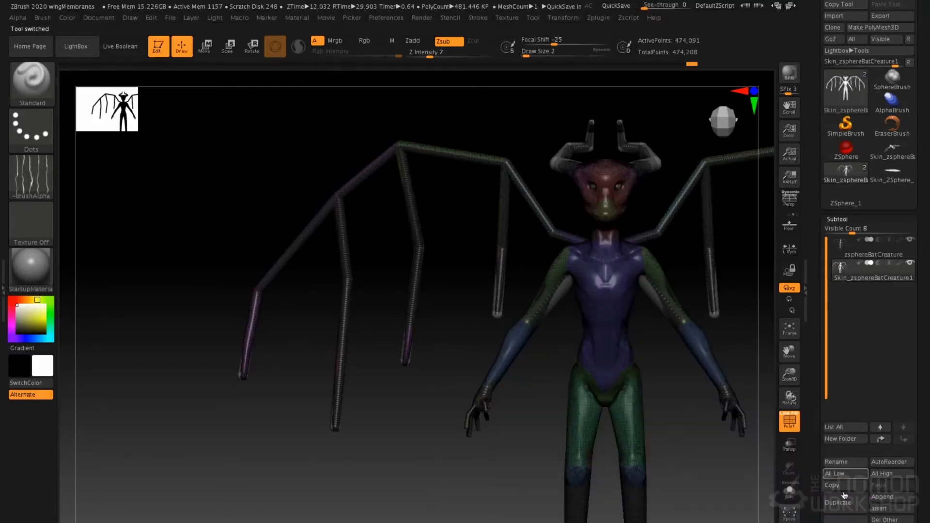
{"action": "left_click", "coordinate": [880, 508]}
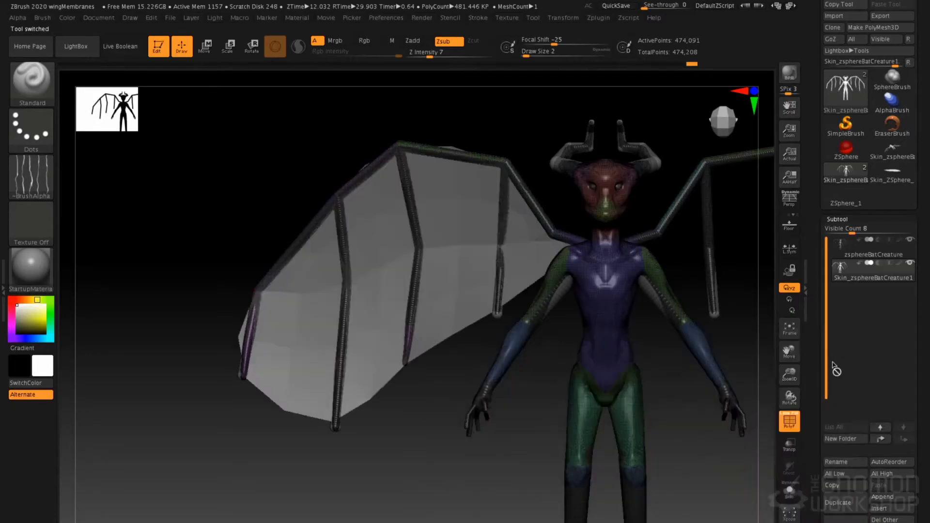
{"action": "mouse_move", "coordinate": [457, 274]}
{"action": "left_mouse_down"}
{"action": "mouse_move", "coordinate": [478, 275]}
{"action": "mouse_move", "coordinate": [479, 283]}
{"action": "mouse_move", "coordinate": [460, 270]}
{"action": "left_mouse_up"}
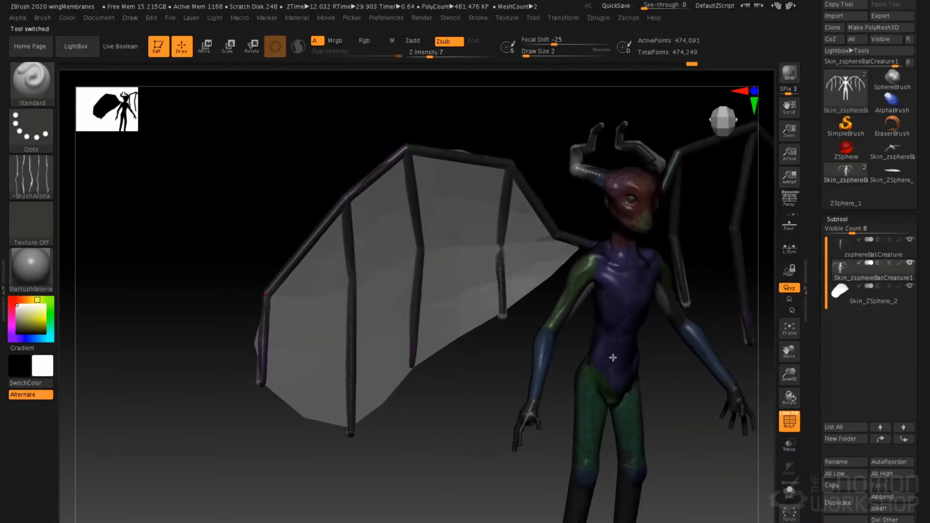
{"action": "left_click", "coordinate": [792, 500]}
{"action": "left_click", "coordinate": [849, 294]}
{"action": "right_click_drag", "start_coordinate": [396, 266], "coordinate": [383, 282], "text": "ctrl"}
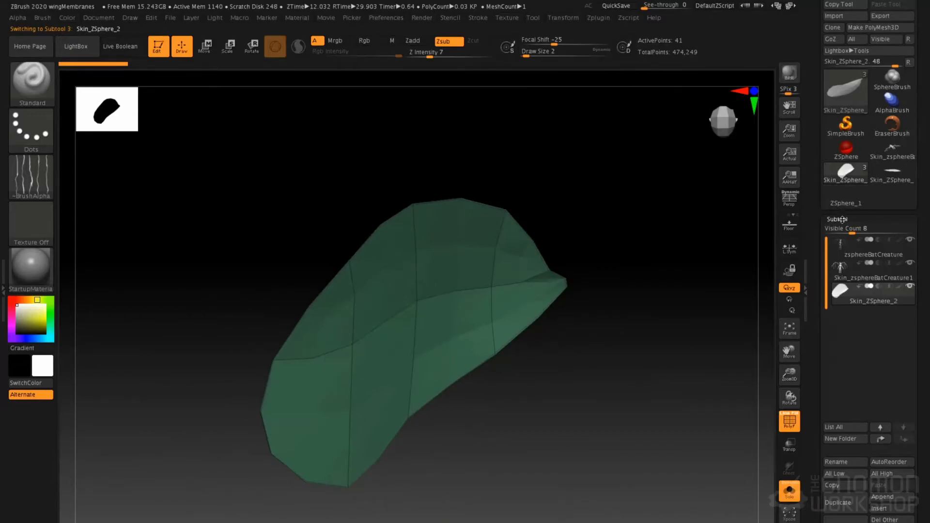
Turn off double-sided display for the membrane and turn to its back side
{"action": "left_click", "coordinate": [843, 219]}
{"action": "scroll", "coordinate": [821, 200], "scroll_direction": "down", "scroll_amount": 2}
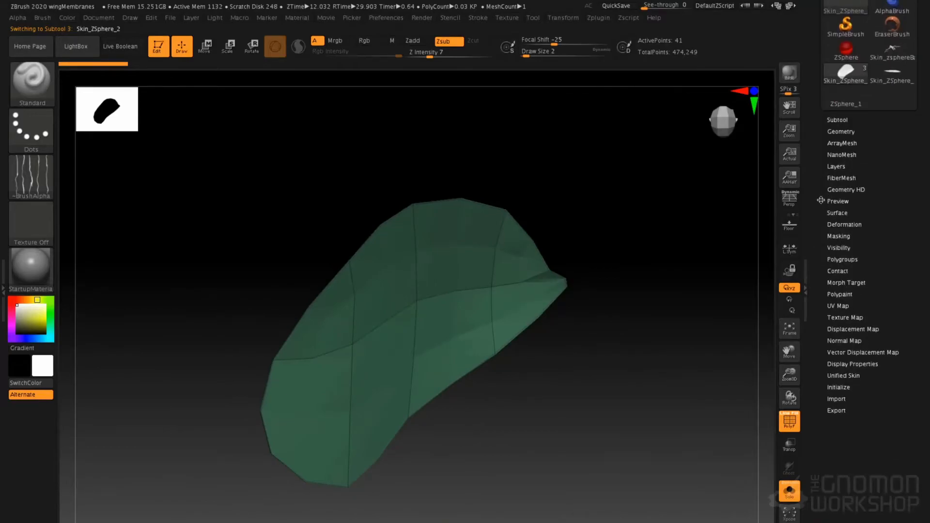
{"action": "left_click", "coordinate": [845, 364]}
{"action": "left_click", "coordinate": [841, 396]}
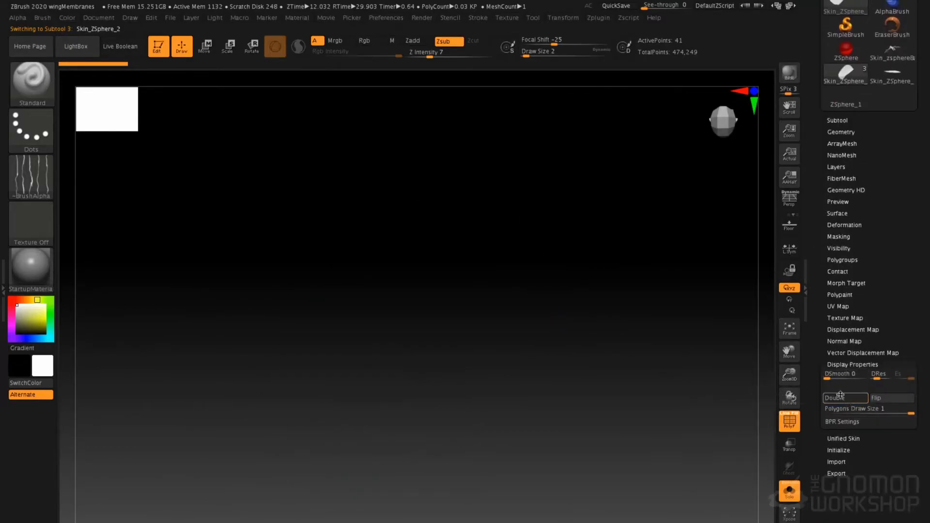
{"action": "right_click_drag", "start_coordinate": [620, 345], "coordinate": [635, 322]}
{"action": "right_click_drag", "start_coordinate": [461, 215], "coordinate": [515, 206]}
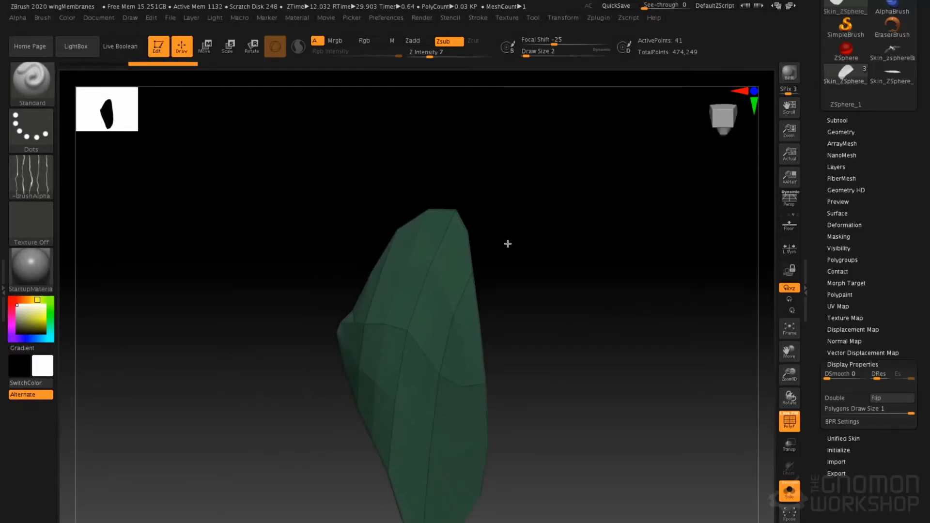
{"action": "left_click_drag", "start_coordinate": [504, 220], "coordinate": [479, 245]}
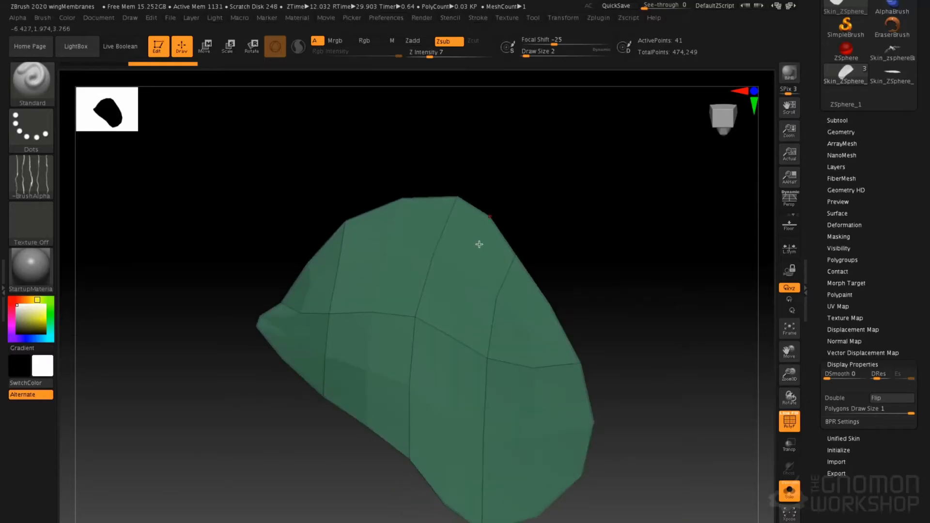
Switch to the ZModeler brush and set its polygon action to QMesh with the Polygroup All target
{"action": "key", "text": "b"}
{"action": "key", "text": "z"}
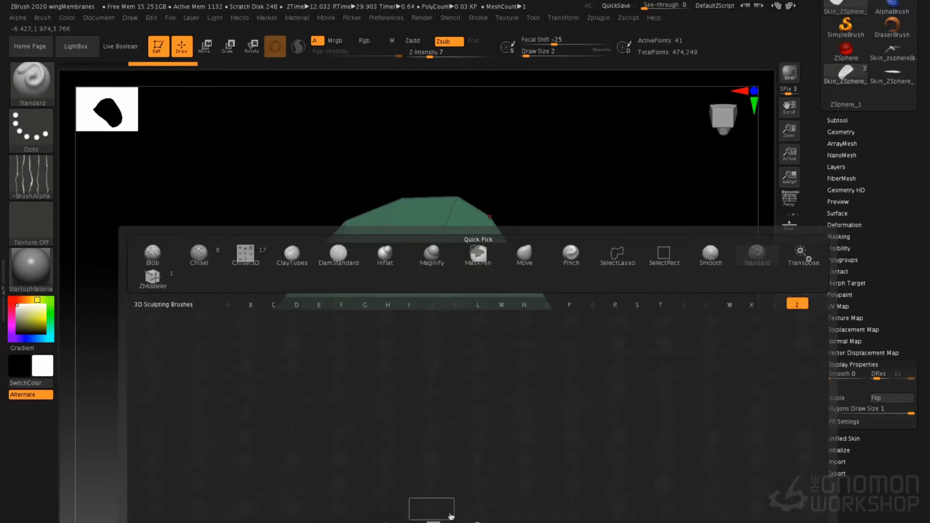
{"action": "key", "text": "m"}
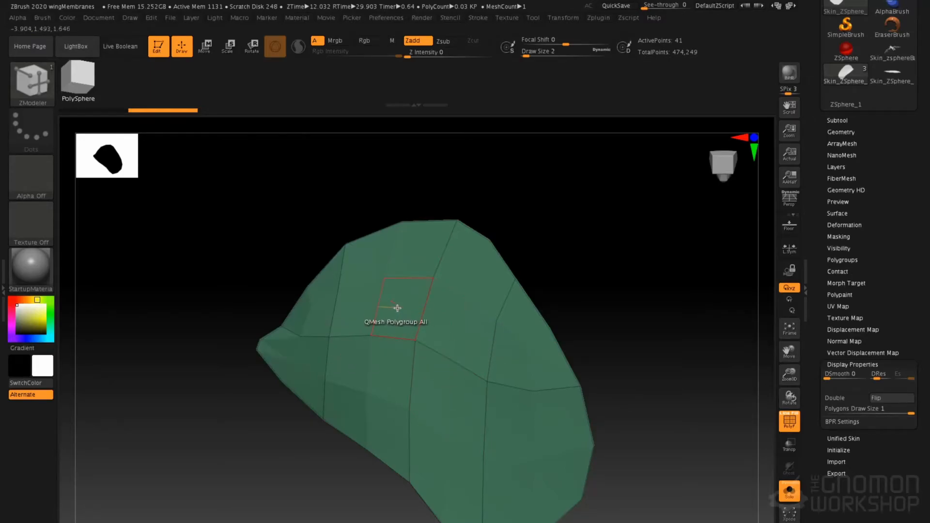
{"action": "key", "text": "space"}
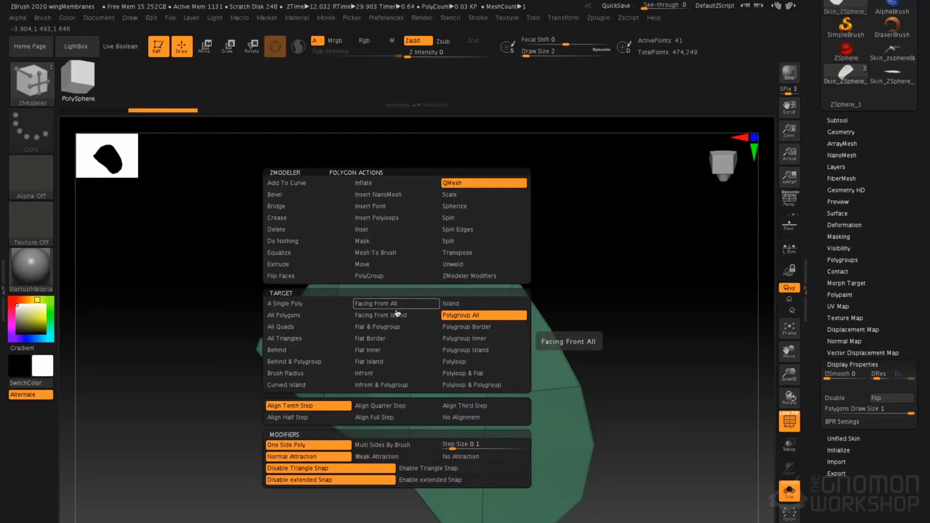
{"action": "key", "text": "space"}
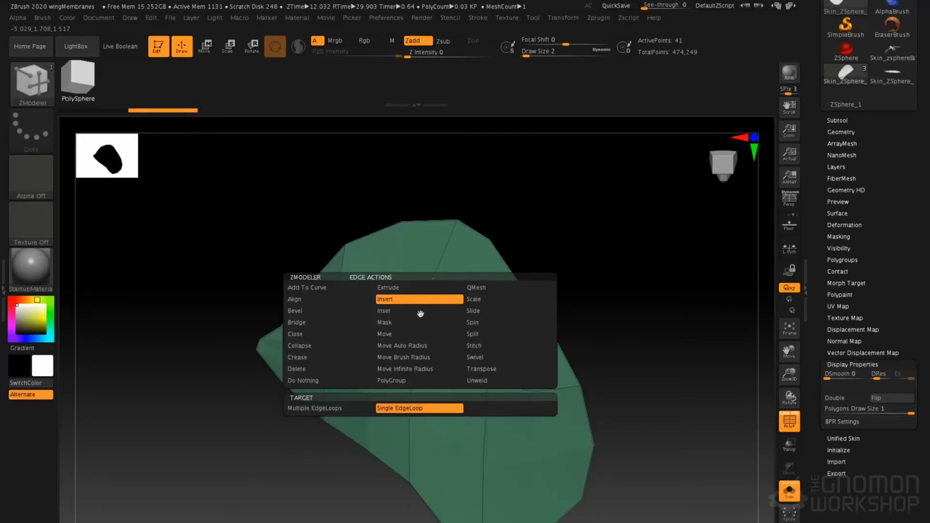
{"action": "key", "text": "space"}
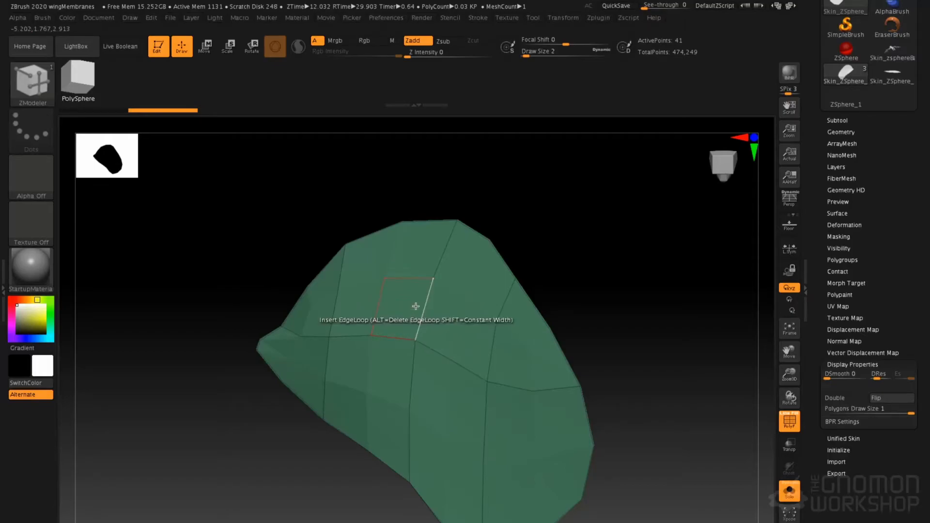
{"action": "left_click_drag", "start_coordinate": [429, 221], "coordinate": [490, 204], "text": "alt"}
{"action": "key", "text": "space"}
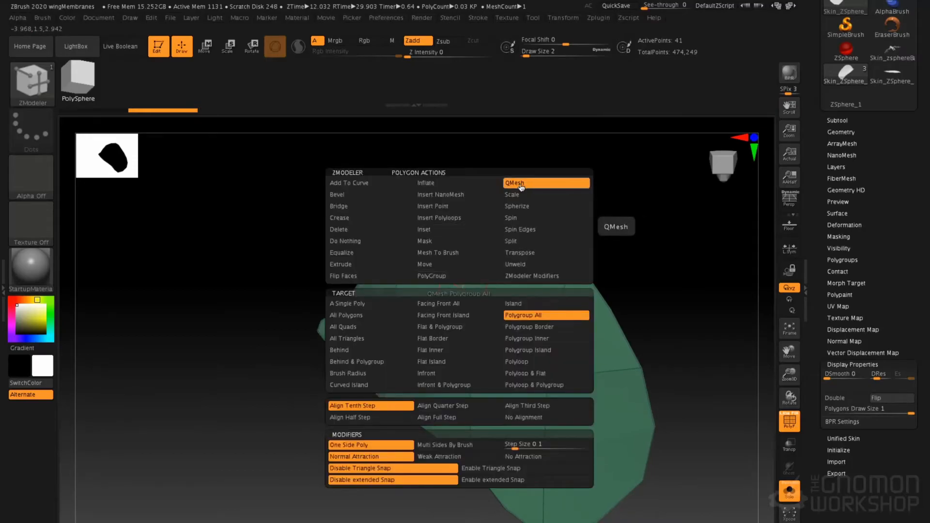
{"action": "left_click", "coordinate": [523, 185]}
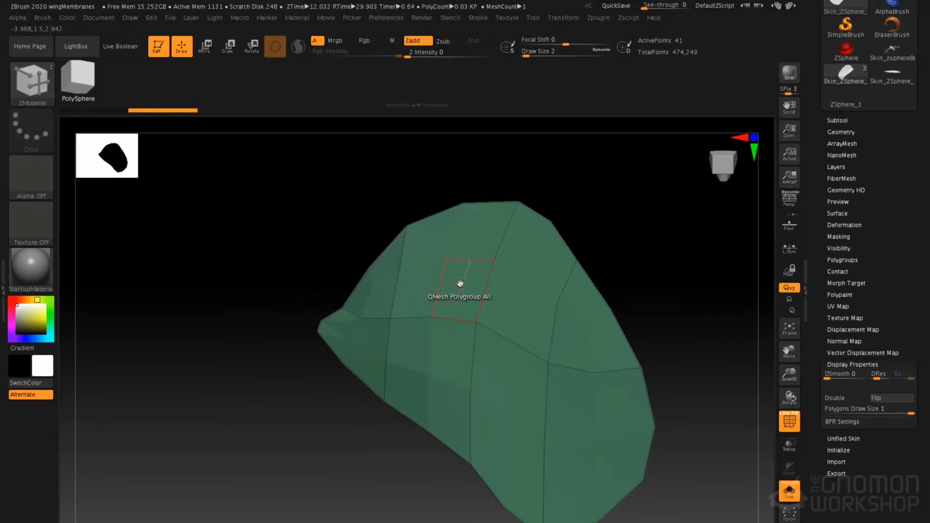
{"action": "key", "text": "space"}
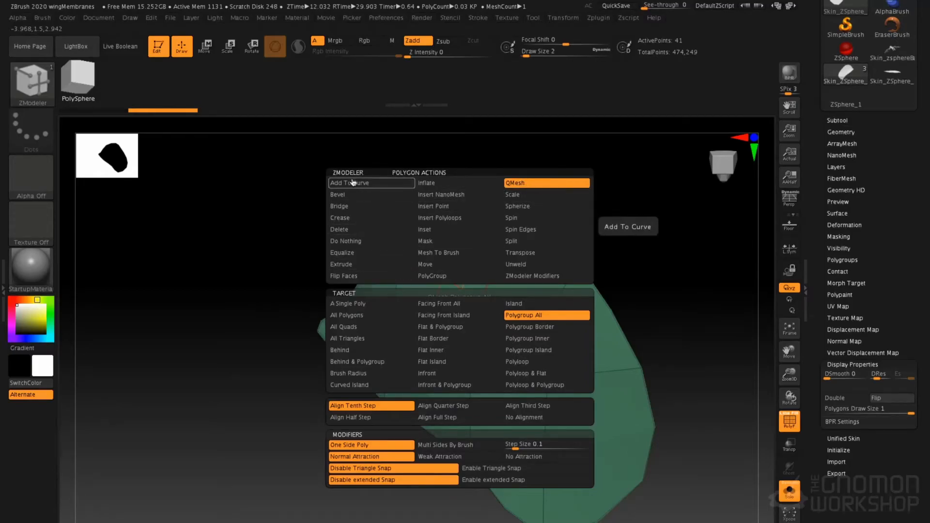
{"action": "left_click", "coordinate": [531, 315]}
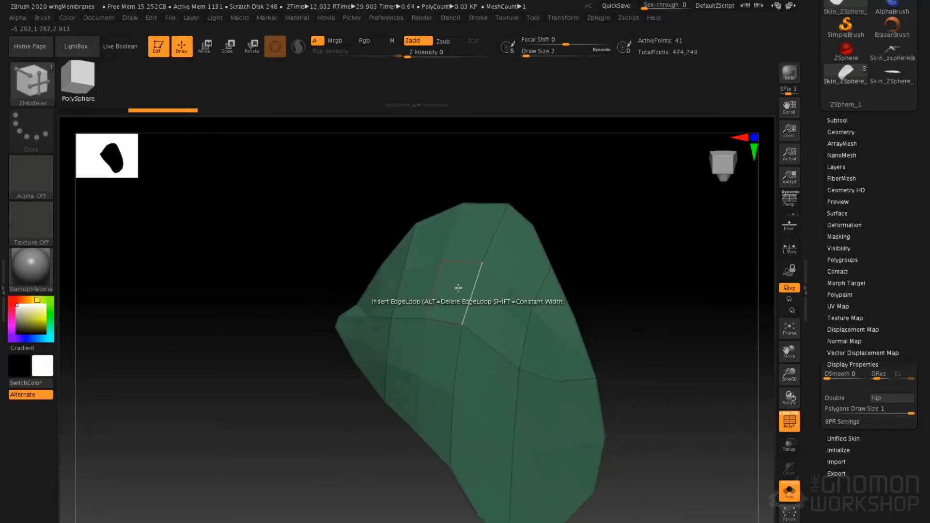
Try to extrude the membrane with QMesh, and delete the mesh's lower subdivision levels so it can be edited
{"action": "left_click", "coordinate": [451, 289]}
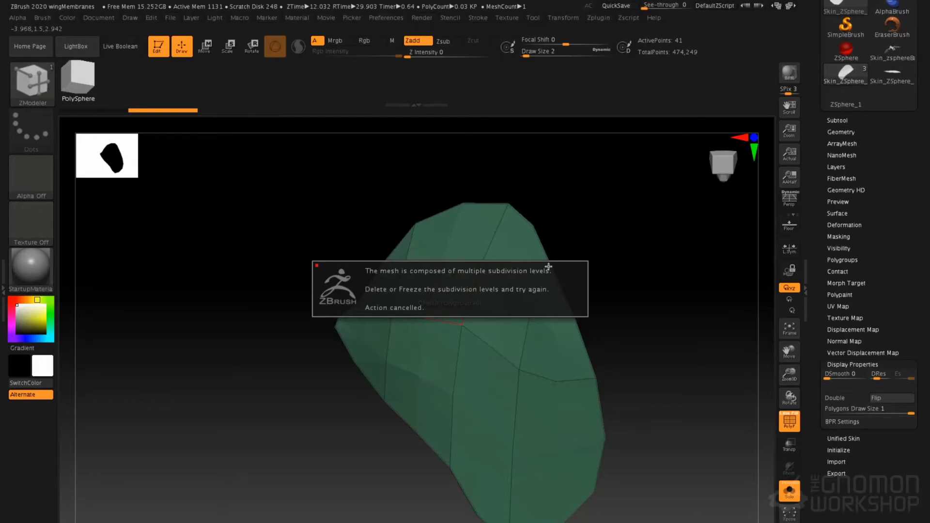
{"action": "key", "text": "Escape"}
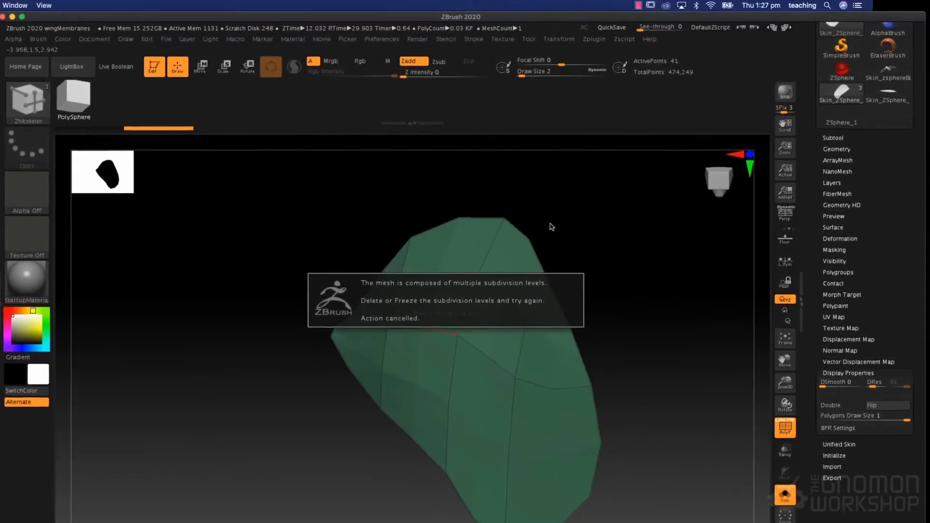
{"action": "left_click", "coordinate": [21, 17]}
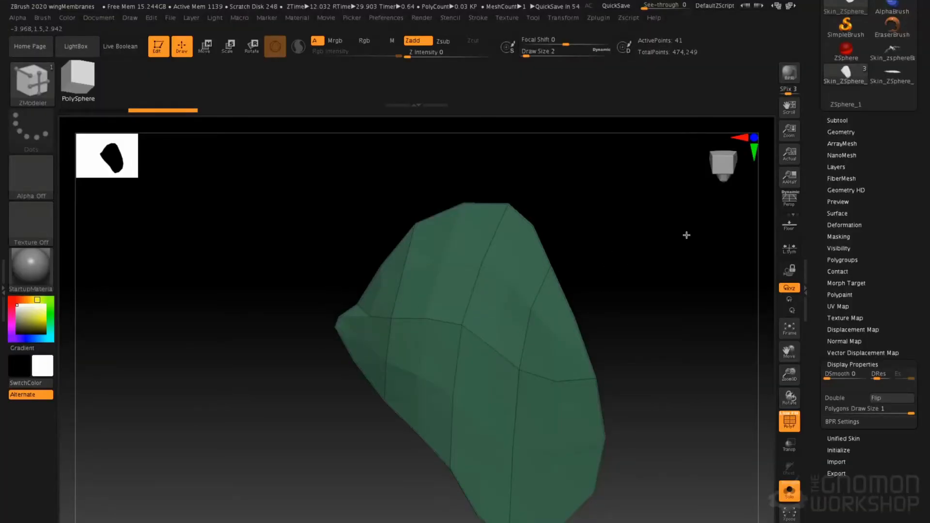
{"action": "left_click", "coordinate": [843, 132]}
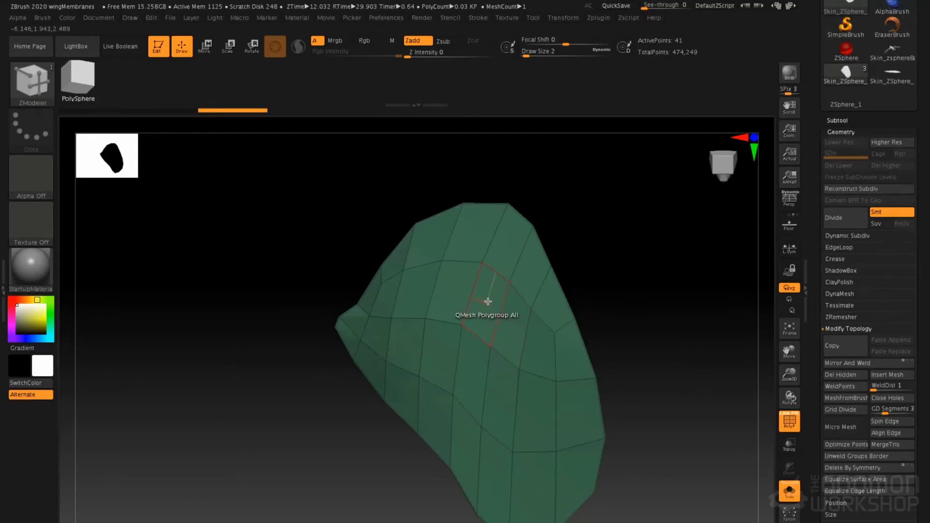
Try to thicken the membrane by extruding its whole polygroup with QMesh, and undo the attempts
{"action": "left_click_drag", "start_coordinate": [487, 298], "coordinate": [480, 294]}
{"action": "left_click_drag", "start_coordinate": [582, 249], "coordinate": [557, 266]}
{"action": "key", "text": "ctrl+z"}
{"action": "left_click_drag", "start_coordinate": [504, 279], "coordinate": [511, 285]}
{"action": "mouse_move", "coordinate": [543, 269]}
{"action": "left_mouse_down"}
{"action": "mouse_move", "coordinate": [518, 267]}
{"action": "mouse_move", "coordinate": [550, 268]}
{"action": "mouse_move", "coordinate": [531, 268]}
{"action": "left_mouse_up"}
{"action": "key", "text": "ctrl+z"}
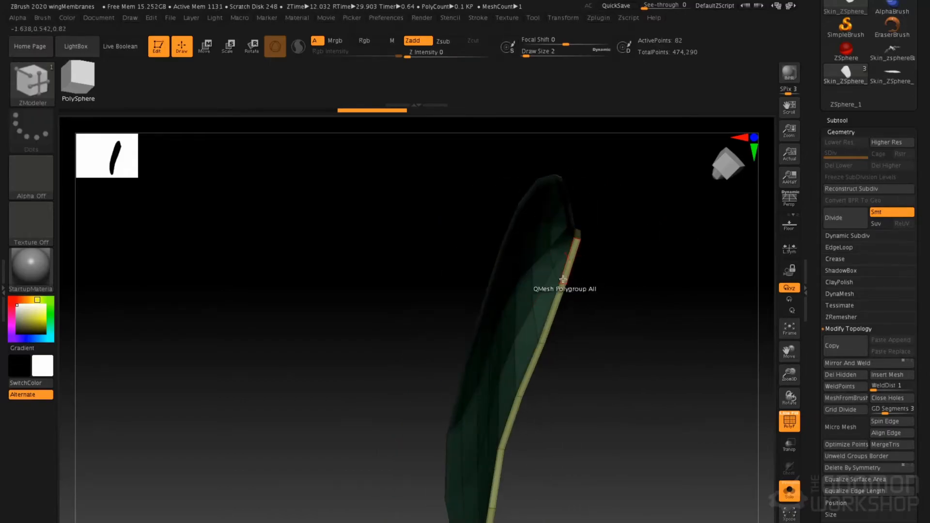
{"action": "key", "text": "ctrl+z"}
{"action": "key", "text": "ctrl+z"}
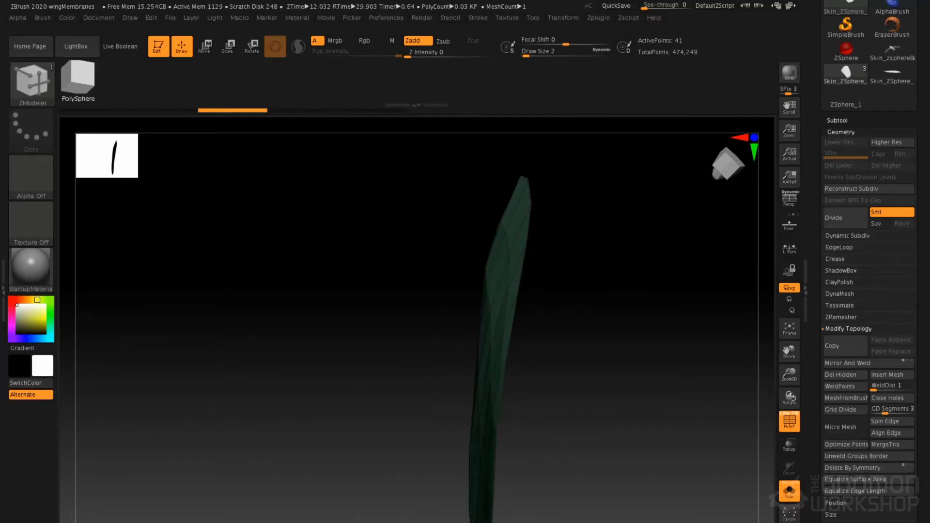
Turn off the membrane's double-sided display again and extrude its whole polygroup with QMesh into a thin slab
{"action": "scroll", "coordinate": [839, 467], "scroll_direction": "down", "scroll_amount": 5}
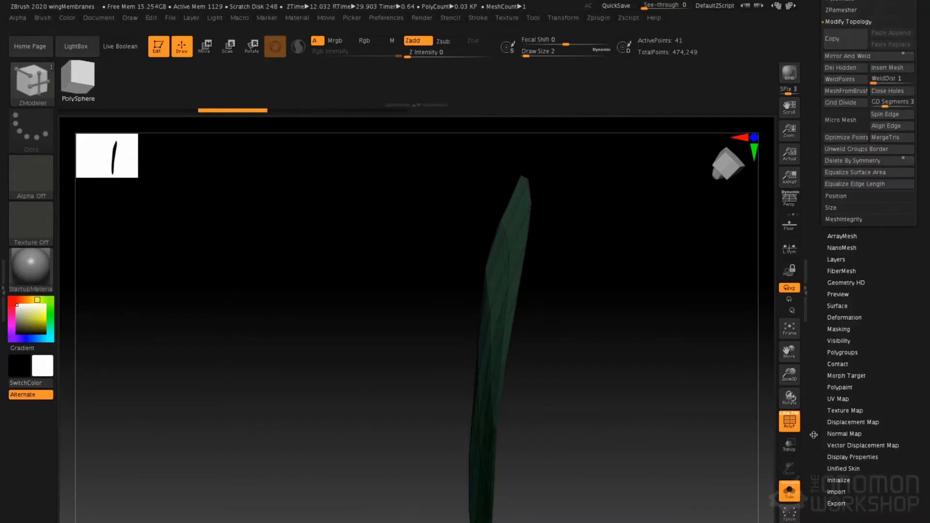
{"action": "left_click", "coordinate": [854, 454]}
{"action": "left_click_drag", "start_coordinate": [855, 287], "coordinate": [856, 494]}
{"action": "left_click", "coordinate": [846, 296]}
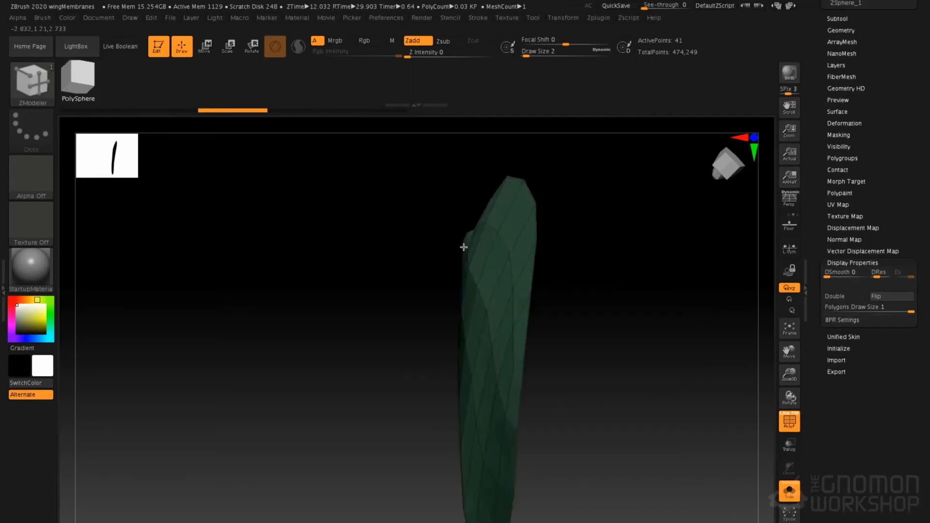
{"action": "left_click_drag", "start_coordinate": [488, 266], "coordinate": [485, 265]}
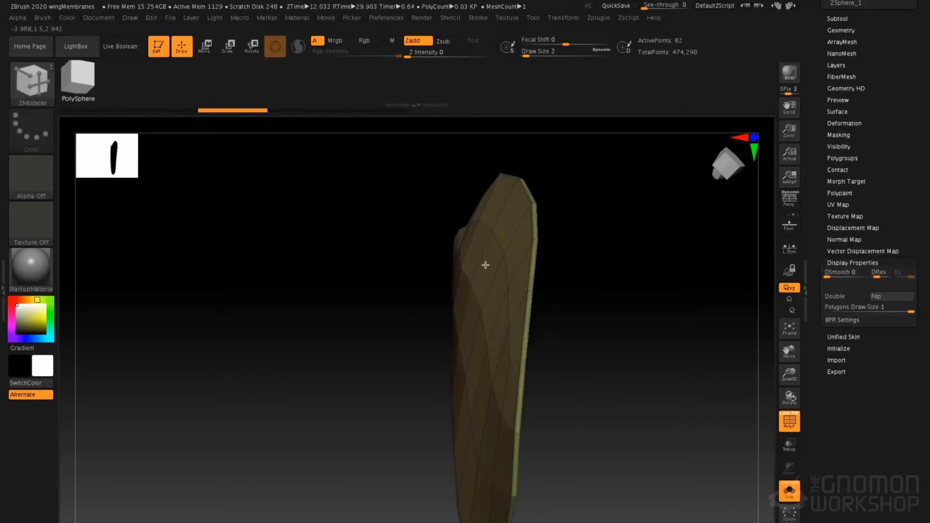
{"action": "left_click_drag", "start_coordinate": [434, 230], "coordinate": [552, 339]}
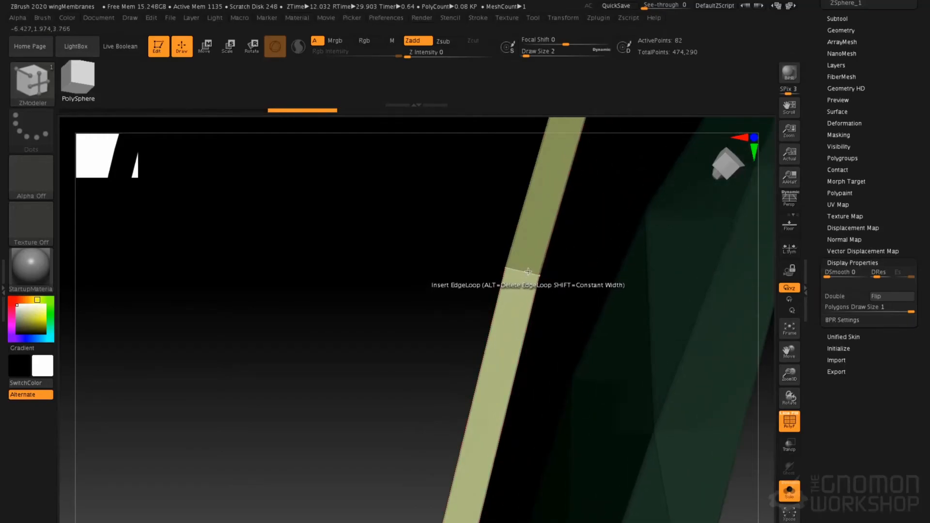
Insert two edge loops around the membrane slab's rim, one close to each of its long edges
{"action": "left_click", "coordinate": [532, 272]}
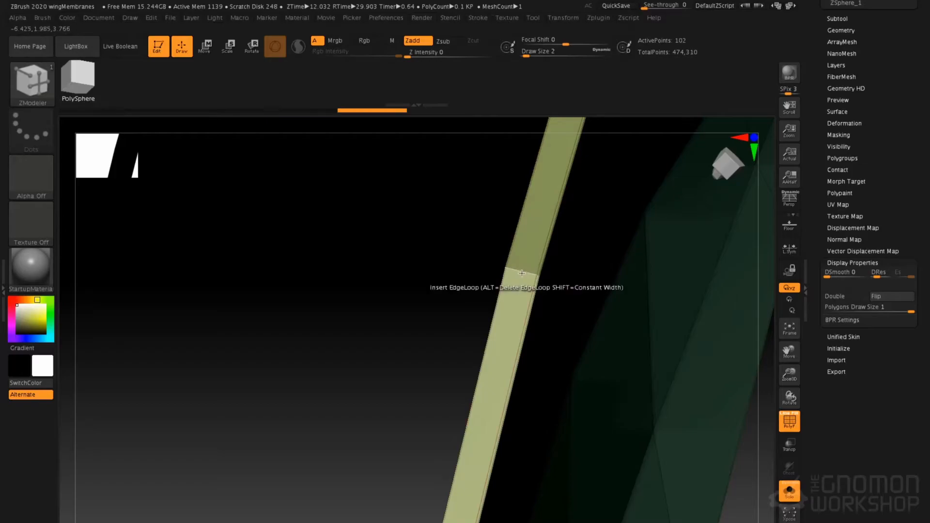
{"action": "left_click", "coordinate": [515, 269]}
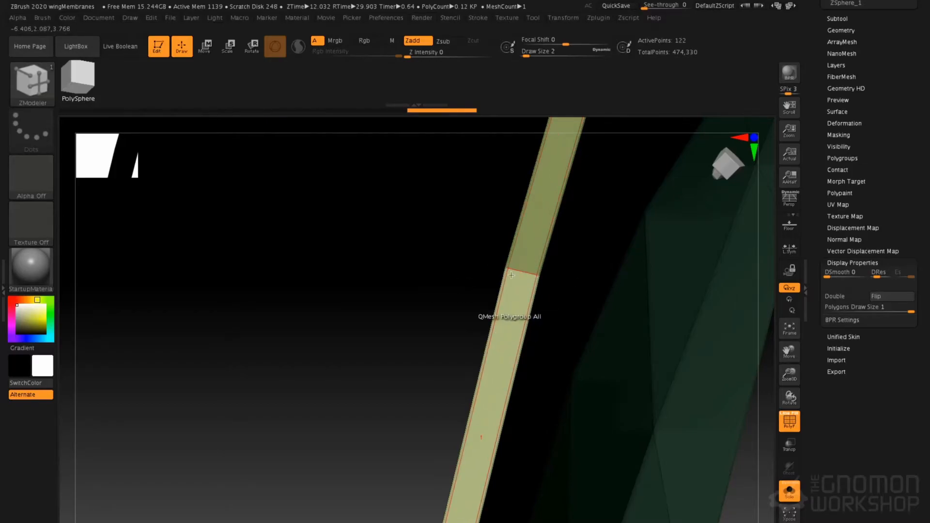
{"action": "left_click_drag", "start_coordinate": [419, 272], "coordinate": [679, 228]}
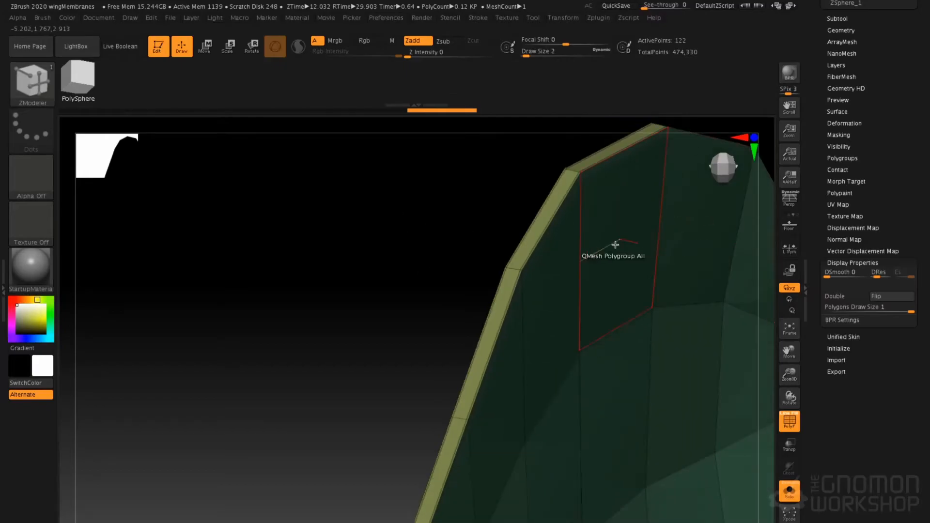
{"action": "key", "text": "d"}
{"action": "left_click", "coordinate": [407, 187]}
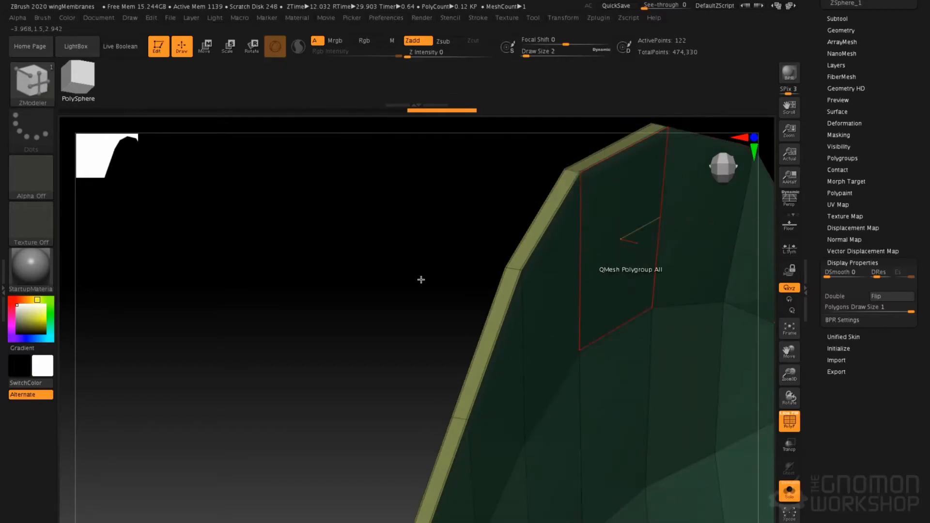
{"action": "left_click_drag", "start_coordinate": [407, 305], "coordinate": [409, 245]}
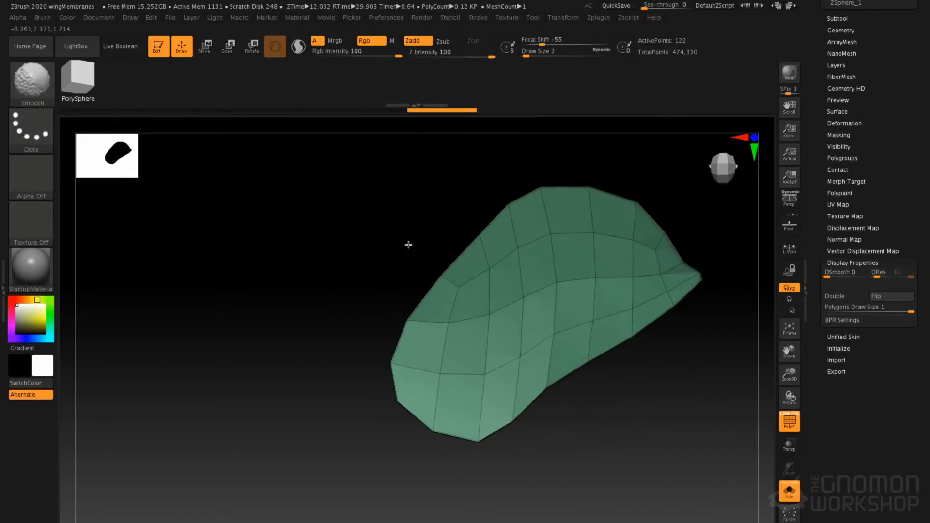
Turn off Solo mode so the creature shows with the membrane, and subdivide the membrane twice
{"action": "left_click", "coordinate": [791, 499]}
{"action": "right_click_drag", "start_coordinate": [512, 285], "coordinate": [432, 294], "text": "alt"}
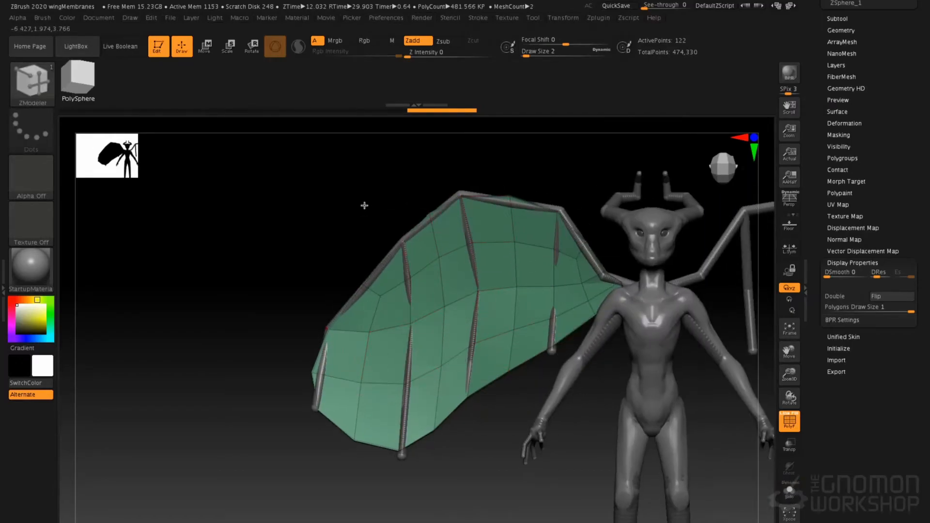
{"action": "mouse_move", "coordinate": [354, 218]}
{"action": "left_mouse_down"}
{"action": "mouse_move", "coordinate": [368, 216]}
{"action": "mouse_move", "coordinate": [346, 219]}
{"action": "left_mouse_up"}
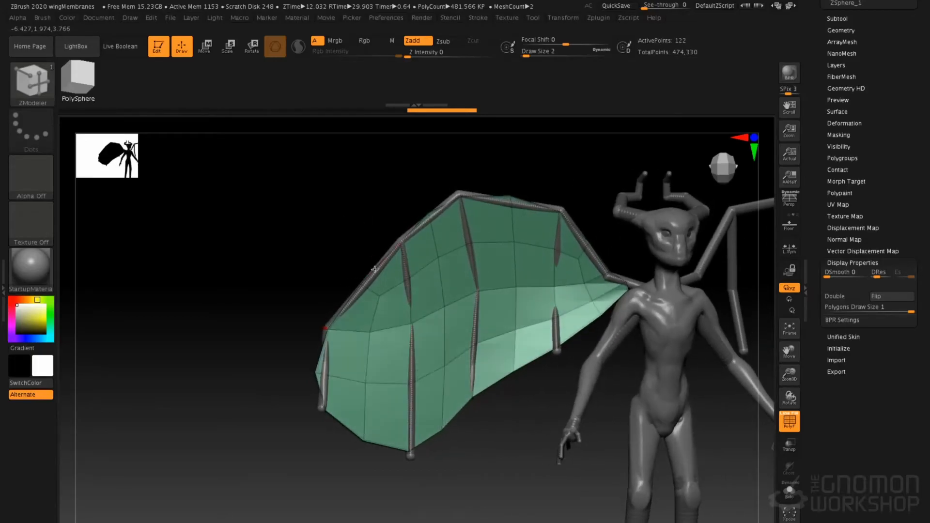
{"action": "key", "text": "ctrl"}
{"action": "key", "text": "ctrl+d"}
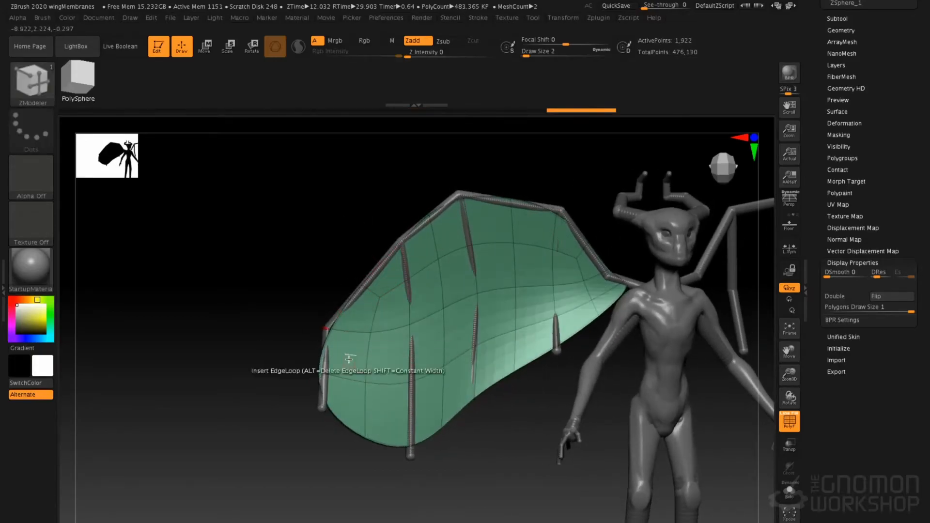
Using the Move brush at draw size 177, pull the membrane's lower edge and inner area into line with the wing's finger bones
{"action": "key", "text": "b"}
{"action": "key", "text": "m"}
{"action": "key", "text": "v"}
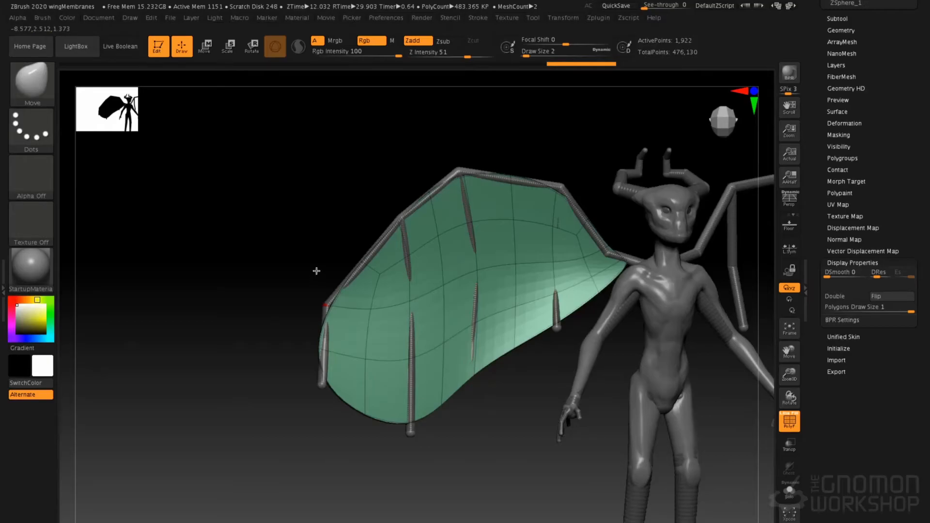
{"action": "key", "text": "space"}
{"action": "mouse_move", "coordinate": [375, 270]}
{"action": "left_mouse_down"}
{"action": "mouse_move", "coordinate": [393, 273]}
{"action": "mouse_move", "coordinate": [349, 278]}
{"action": "left_mouse_up"}
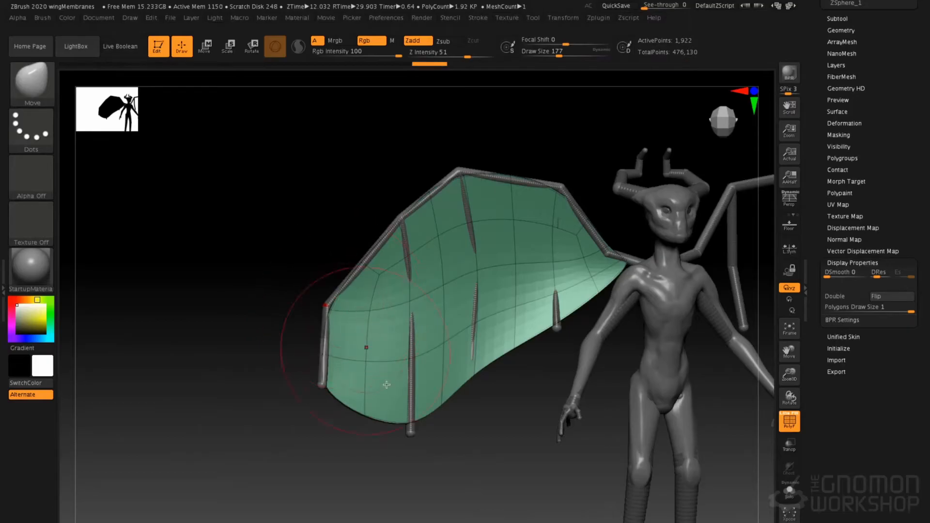
{"action": "left_click_drag", "start_coordinate": [411, 421], "coordinate": [411, 439]}
{"action": "left_click_drag", "start_coordinate": [473, 365], "coordinate": [472, 376]}
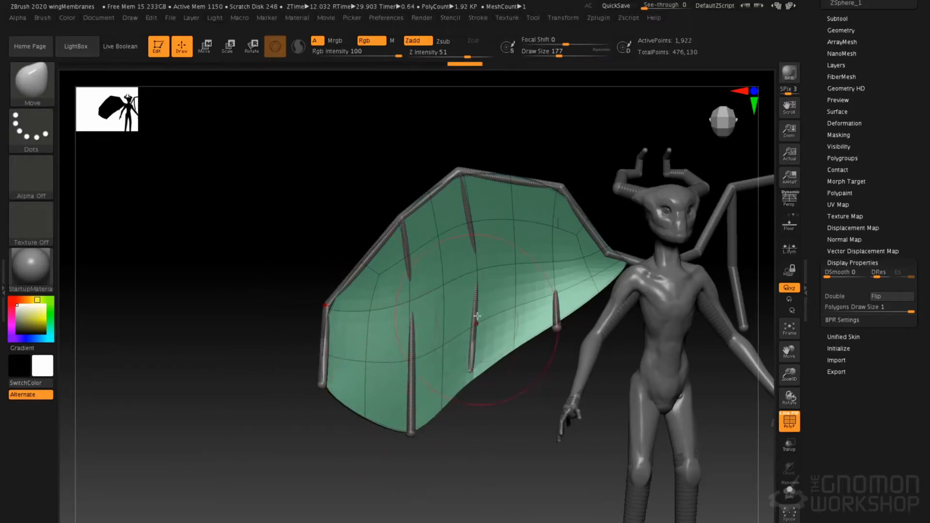
{"action": "left_click_drag", "start_coordinate": [557, 325], "coordinate": [557, 333]}
{"action": "left_click_drag", "start_coordinate": [551, 262], "coordinate": [547, 261]}
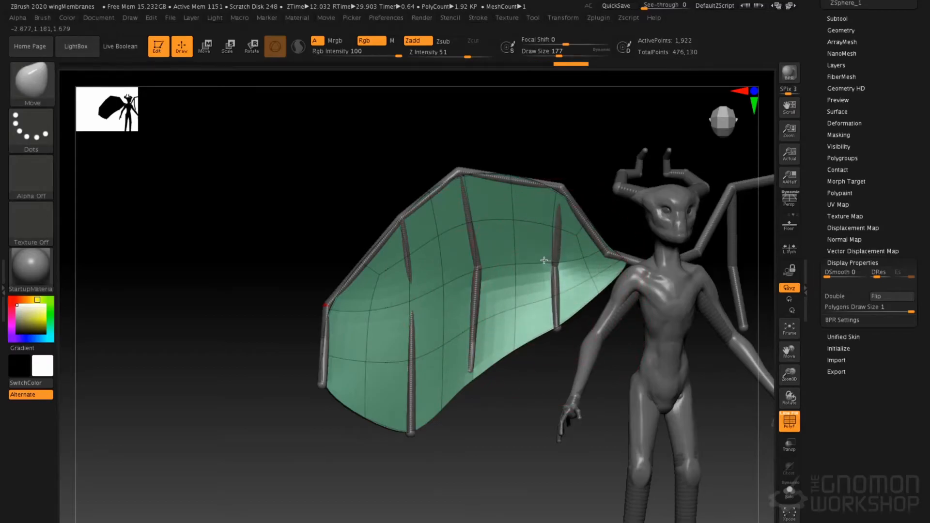
{"action": "left_click_drag", "start_coordinate": [555, 218], "coordinate": [556, 213]}
Reduce the Move brush's draw size to 101 and fit the membrane's upper edge to the wing's leading bone
{"action": "key", "text": "space"}
{"action": "mouse_move", "coordinate": [518, 167]}
{"action": "left_mouse_down"}
{"action": "mouse_move", "coordinate": [509, 166]}
{"action": "mouse_move", "coordinate": [510, 180]}
{"action": "mouse_move", "coordinate": [488, 182]}
{"action": "left_mouse_up"}
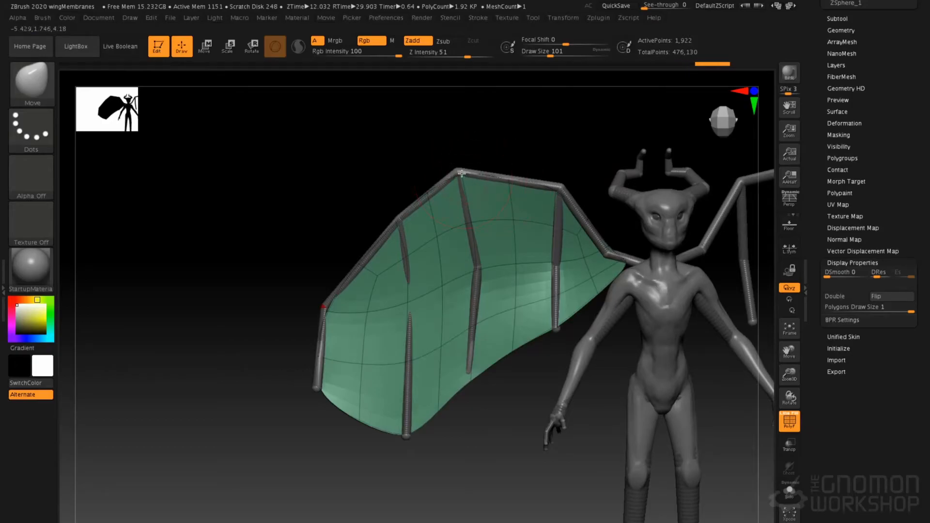
{"action": "right_click_drag", "start_coordinate": [439, 225], "coordinate": [413, 212]}
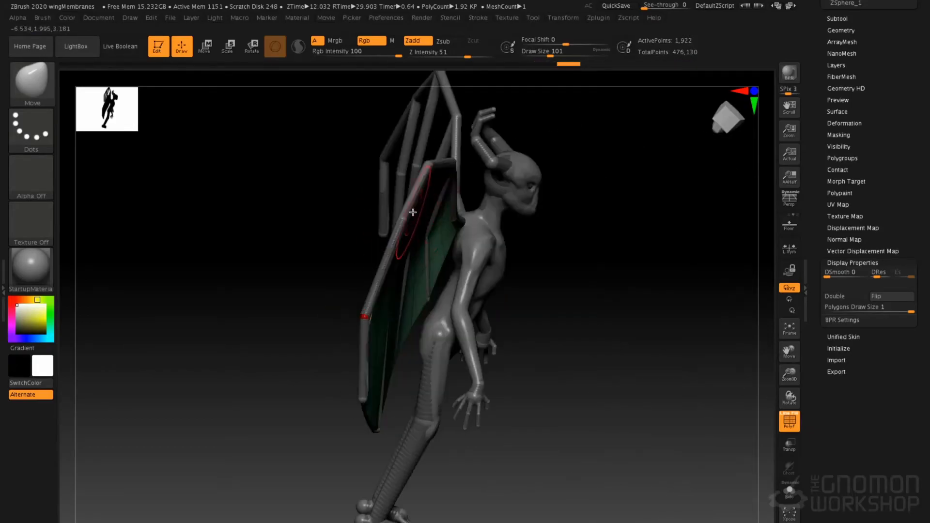
{"action": "left_click_drag", "start_coordinate": [406, 212], "coordinate": [402, 214]}
{"action": "right_click_drag", "start_coordinate": [402, 214], "coordinate": [440, 256]}
Hide the zsphereBatCreature subtool so that only the skinned creature and the membrane remain displayed
{"action": "key", "text": "a"}
{"action": "scroll", "coordinate": [873, 240], "scroll_direction": "up", "scroll_amount": 5}
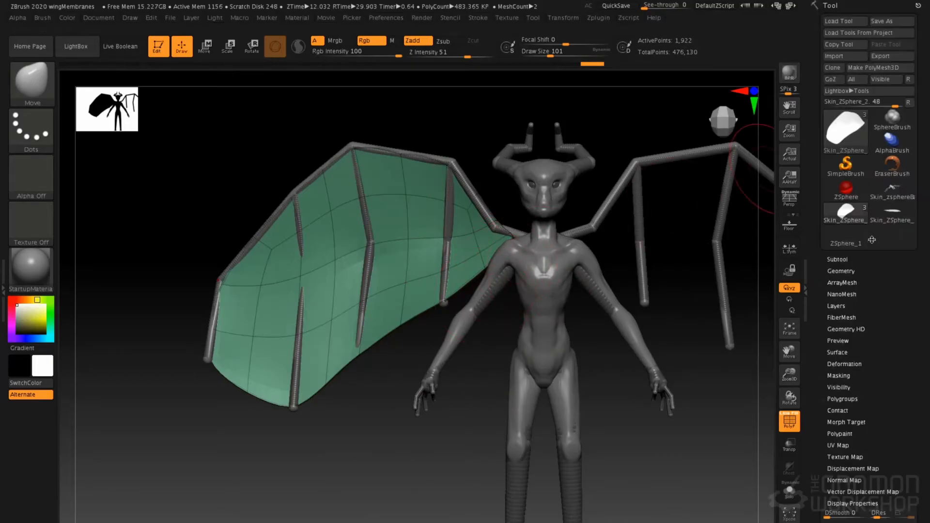
{"action": "left_click", "coordinate": [840, 259]}
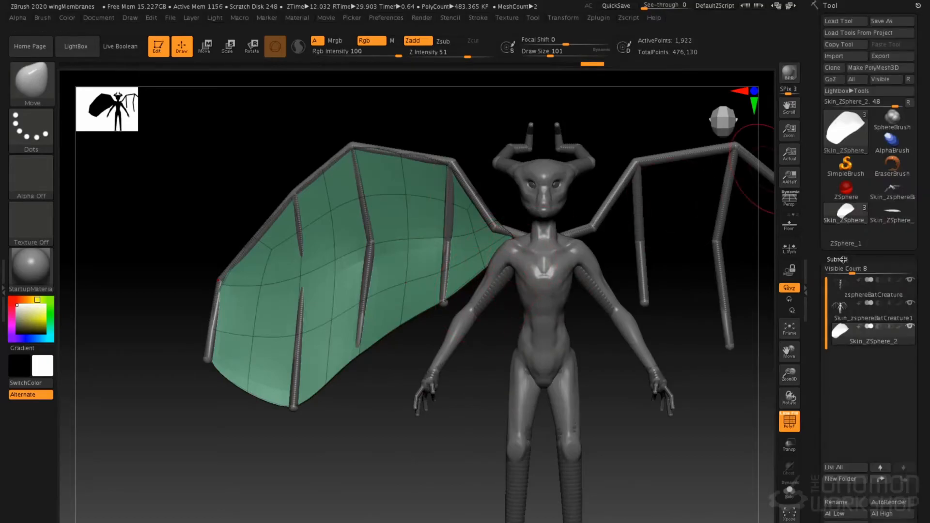
{"action": "left_click", "coordinate": [911, 281]}
{"action": "right_click_drag", "start_coordinate": [433, 292], "coordinate": [508, 274], "text": "alt"}
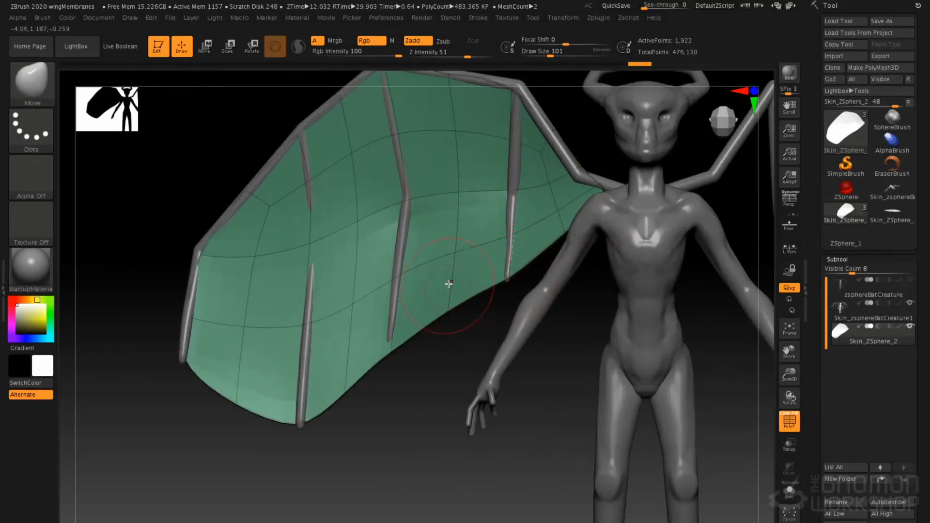
At the membrane's lowest subdivision level, pull its lower edge up between the finger bones with the Move brush at draw size 154
{"action": "key", "text": "shift+d"}
{"action": "key", "text": "shift+d"}
{"action": "key", "text": "space"}
{"action": "left_click_drag", "start_coordinate": [458, 262], "coordinate": [463, 262]}
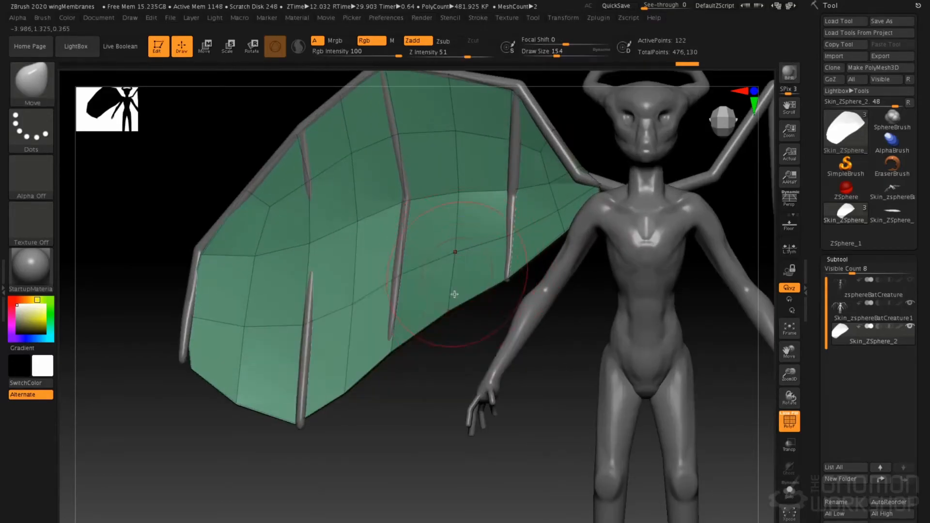
{"action": "left_click_drag", "start_coordinate": [344, 389], "coordinate": [330, 343]}
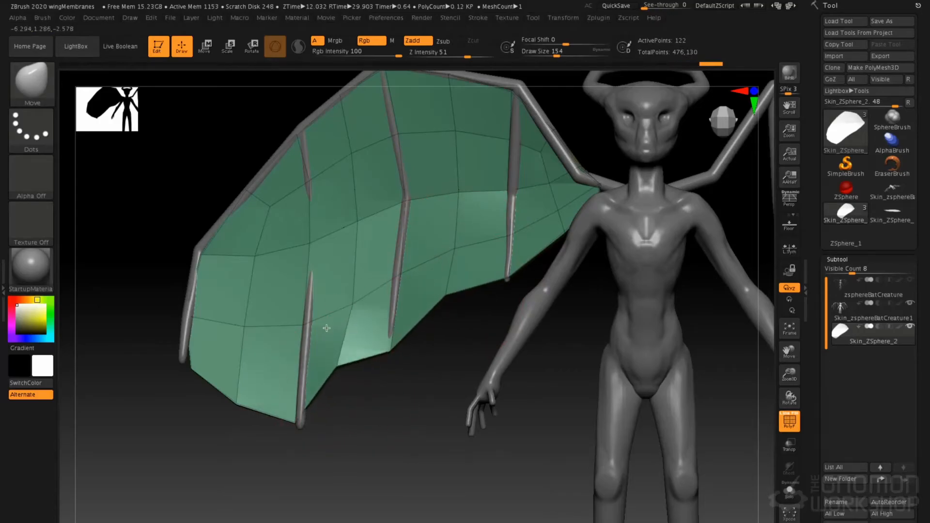
{"action": "left_click_drag", "start_coordinate": [236, 401], "coordinate": [242, 333]}
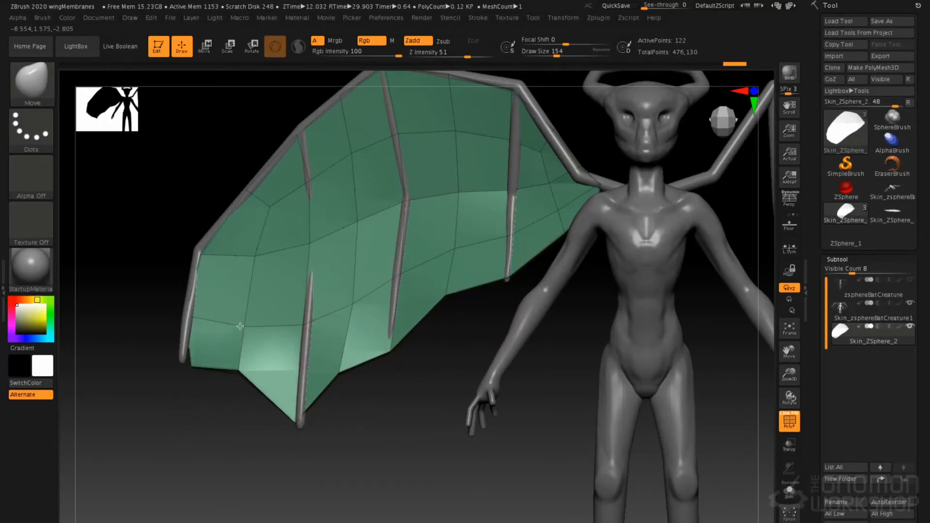
{"action": "left_click_drag", "start_coordinate": [158, 371], "coordinate": [195, 360]}
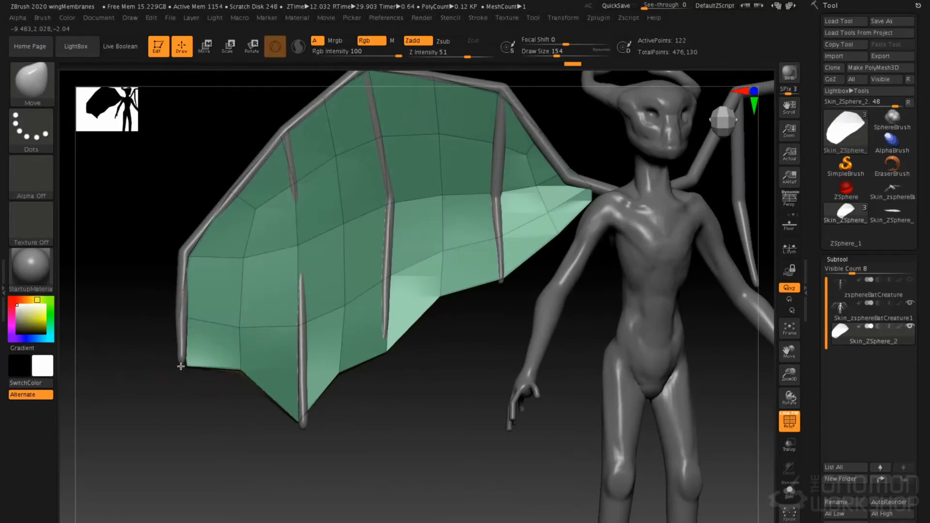
Go up one subdivision level and refine the scallops between the finger tips with a smaller Move brush, draw size 74 down to 68
{"action": "key", "text": "space"}
{"action": "left_click_drag", "start_coordinate": [394, 340], "coordinate": [382, 340]}
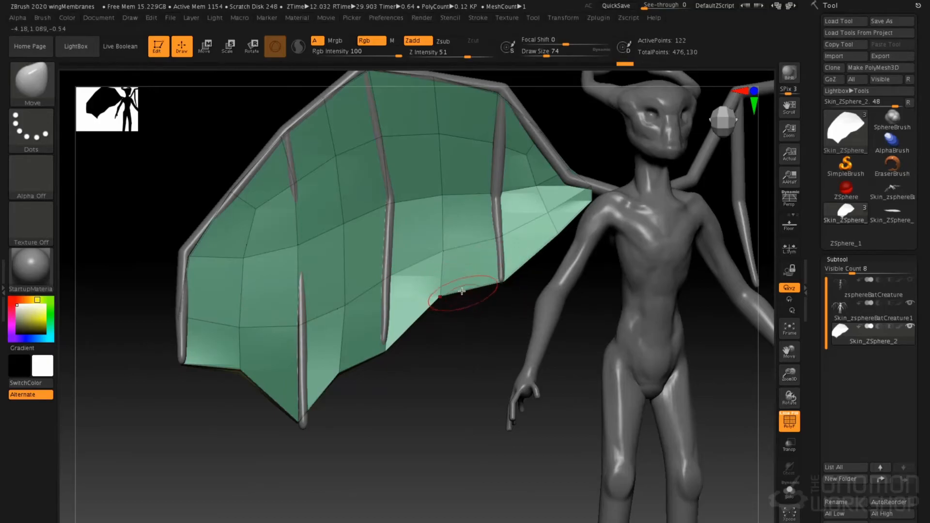
{"action": "key", "text": "d"}
{"action": "mouse_move", "coordinate": [420, 287]}
{"action": "left_mouse_down"}
{"action": "mouse_move", "coordinate": [425, 272]}
{"action": "mouse_move", "coordinate": [441, 276]}
{"action": "mouse_move", "coordinate": [449, 232]}
{"action": "left_mouse_up"}
{"action": "key", "text": "space"}
{"action": "key", "text": "space"}
{"action": "left_click_drag", "start_coordinate": [440, 274], "coordinate": [436, 263]}
{"action": "left_click_drag", "start_coordinate": [379, 354], "coordinate": [345, 333]}
{"action": "key", "text": "space"}
{"action": "left_click_drag", "start_coordinate": [328, 394], "coordinate": [315, 394]}
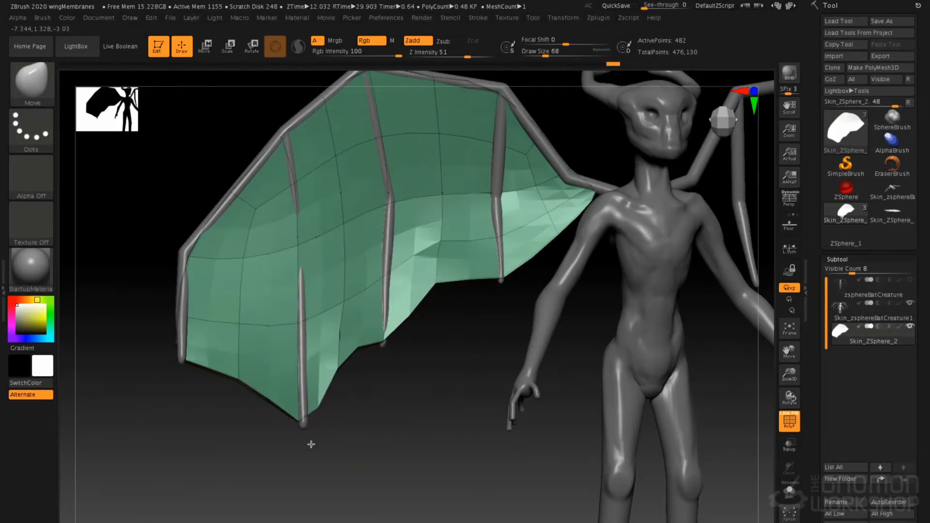
Adjust the lower edge at draw size 97, hide the polyframe, subdivide the membrane to 30,722 points and smooth its surface
{"action": "key", "text": "d"}
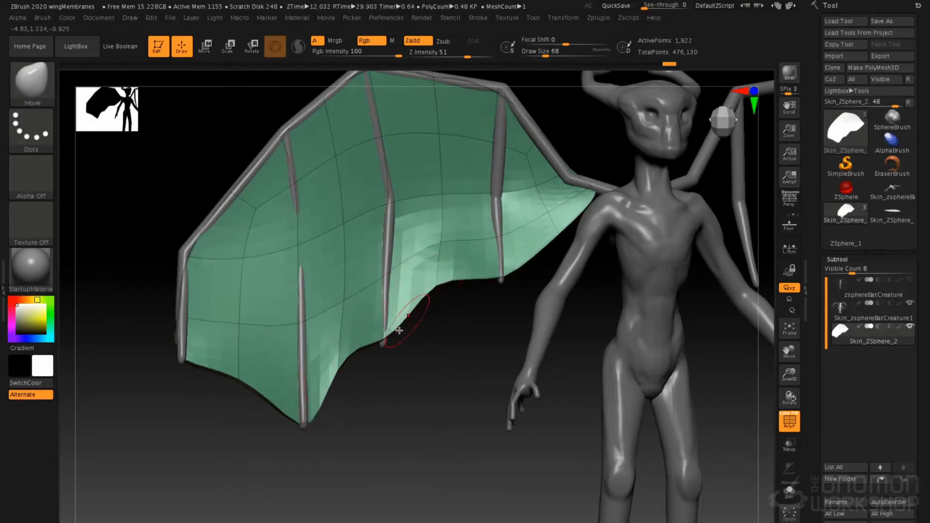
{"action": "key", "text": "shift+d"}
{"action": "key", "text": "space"}
{"action": "left_click_drag", "start_coordinate": [404, 313], "coordinate": [408, 313]}
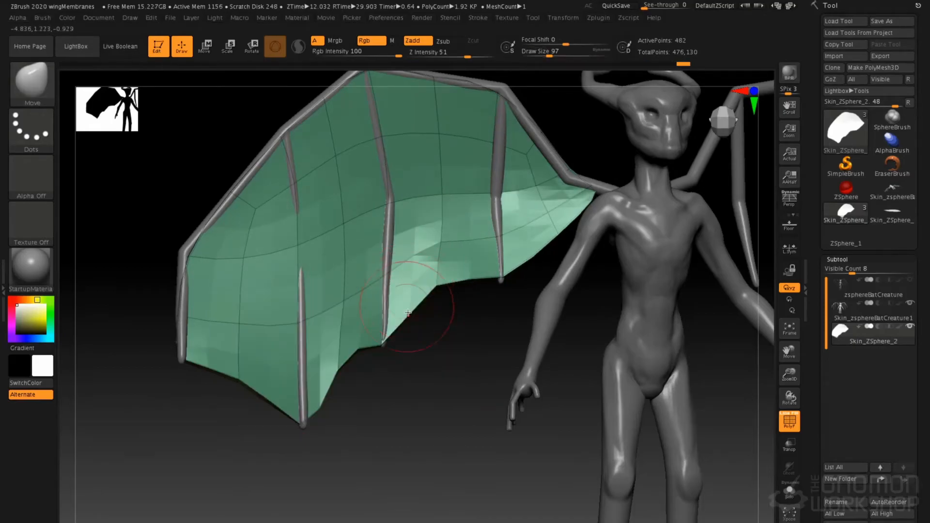
{"action": "key", "text": "d"}
{"action": "key", "text": "shift+f"}
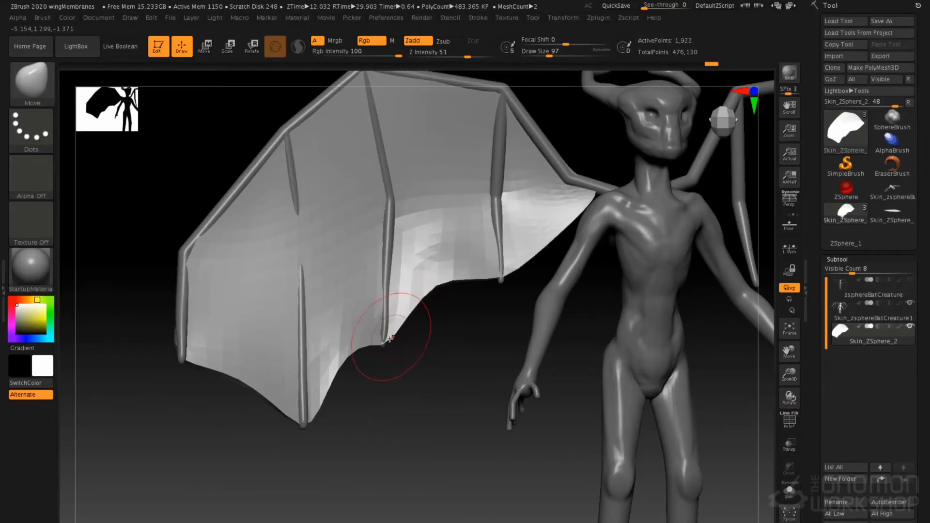
{"action": "left_click_drag", "start_coordinate": [400, 308], "coordinate": [421, 318]}
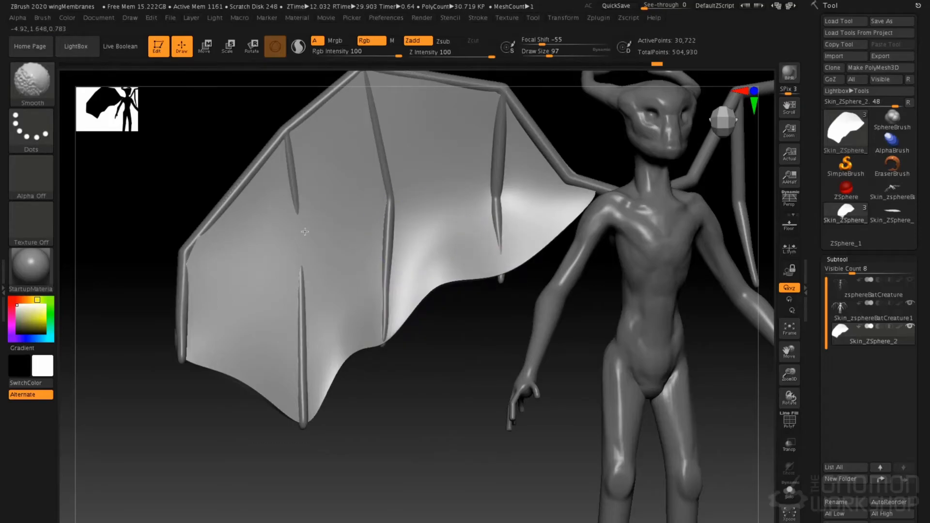
Set the Move brush's draw size to 132 and shift the membrane surface so it follows the finger bones
{"action": "key", "text": "space"}
{"action": "left_click_drag", "start_coordinate": [317, 239], "coordinate": [323, 238]}
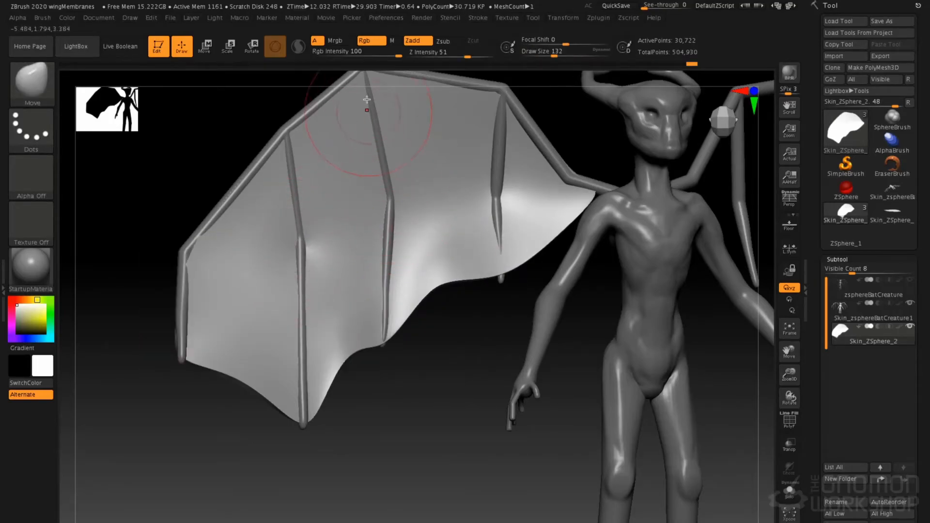
{"action": "left_click_drag", "start_coordinate": [498, 114], "coordinate": [498, 112], "text": "alt"}
{"action": "left_click_drag", "start_coordinate": [504, 246], "coordinate": [502, 174], "text": "alt"}
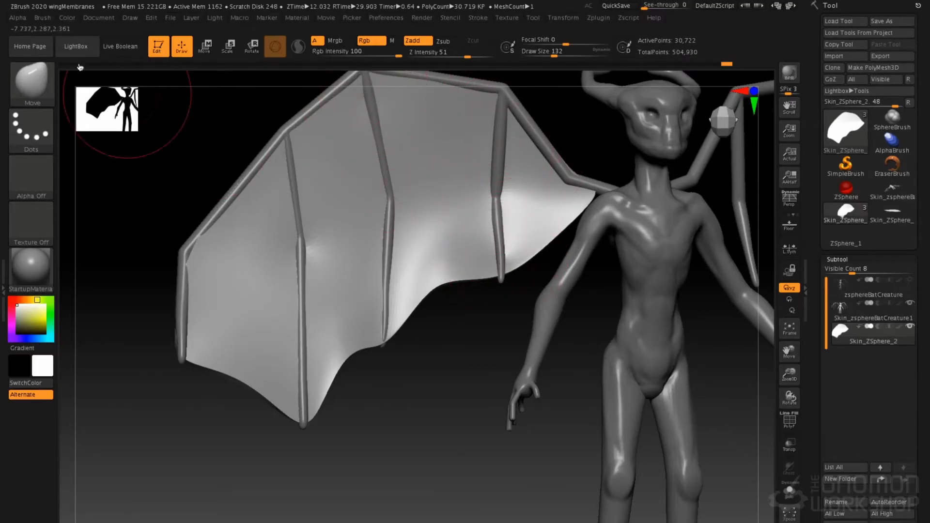
Enable AccuCurve for the Move brush and pull the membrane's edge points to the finger tips at draw size 80
{"action": "left_click", "coordinate": [48, 19]}
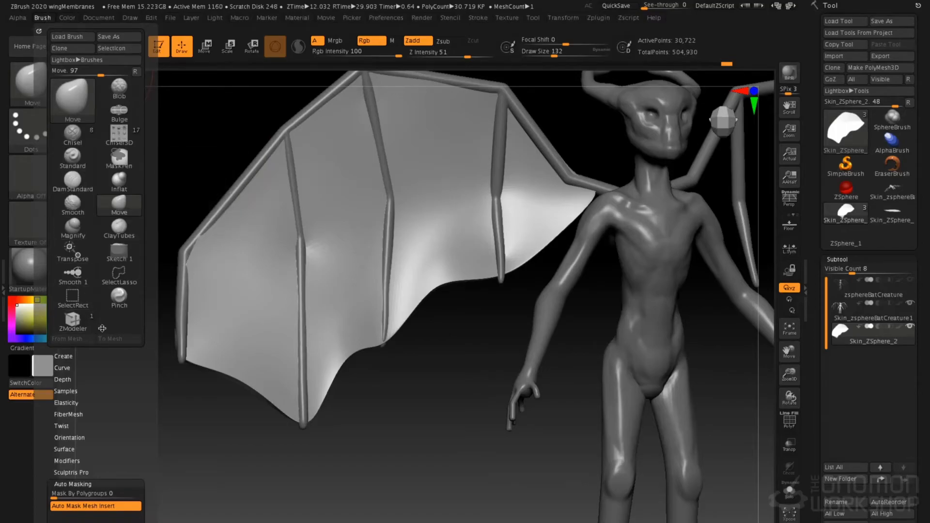
{"action": "left_click", "coordinate": [68, 368]}
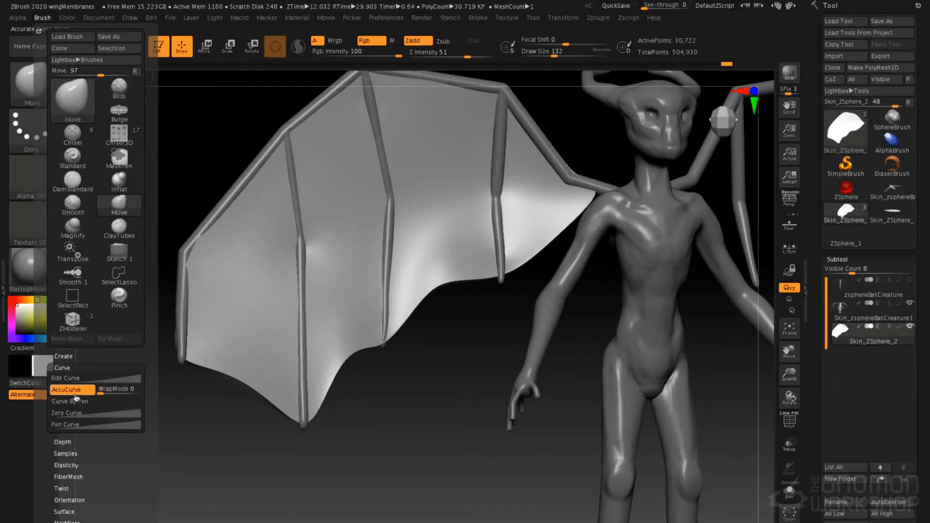
{"action": "left_click", "coordinate": [74, 391]}
{"action": "key", "text": "space"}
{"action": "left_click", "coordinate": [498, 287]}
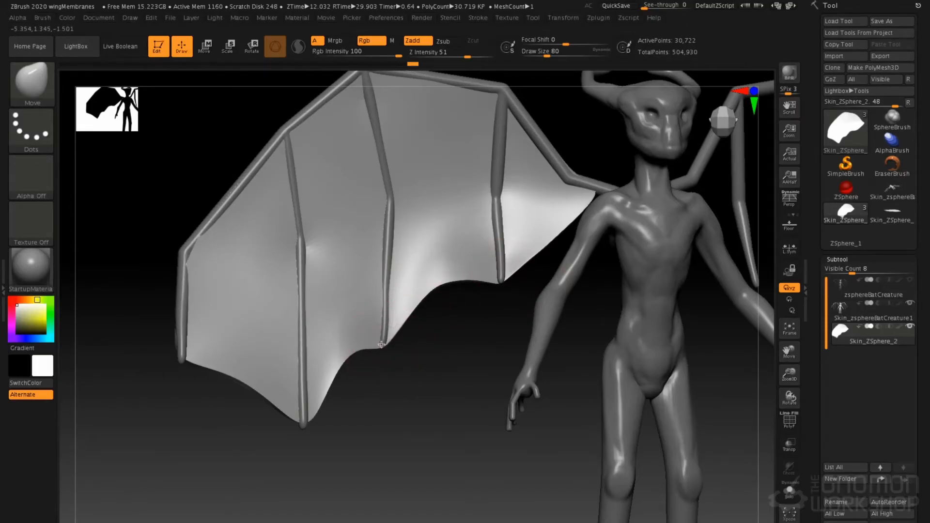
{"action": "left_click_drag", "start_coordinate": [385, 312], "coordinate": [381, 303]}
Raise the draw size to 145 and reshape the membrane at the outermost finger tip and along its lower edge beside the body
{"action": "key", "text": "space"}
{"action": "left_click", "coordinate": [409, 236]}
{"action": "left_click_drag", "start_coordinate": [202, 345], "coordinate": [181, 369]}
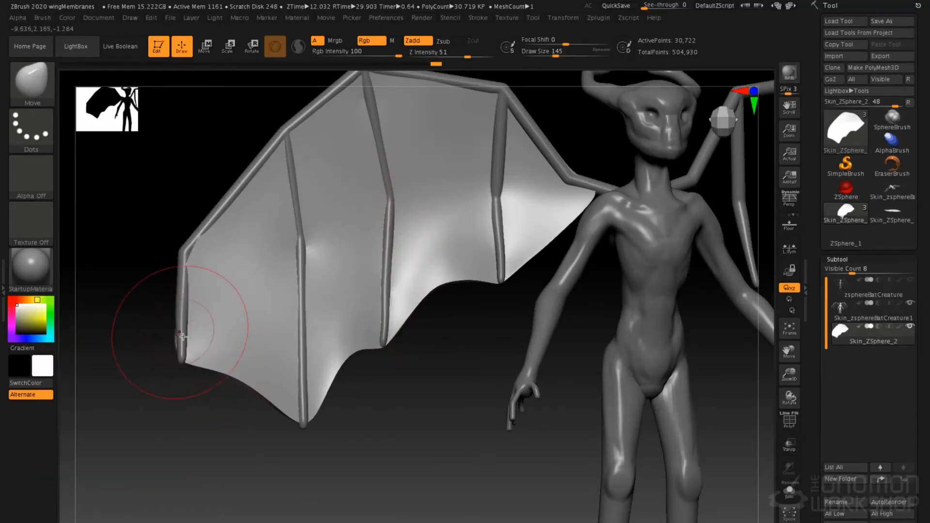
{"action": "mouse_move", "coordinate": [279, 287]}
{"action": "right_mouse_down", "text": "ctrl"}
{"action": "mouse_move", "coordinate": [322, 239]}
{"action": "mouse_move", "coordinate": [341, 291]}
{"action": "right_mouse_up", "text": "ctrl"}
{"action": "left_click_drag", "start_coordinate": [446, 348], "coordinate": [437, 335]}
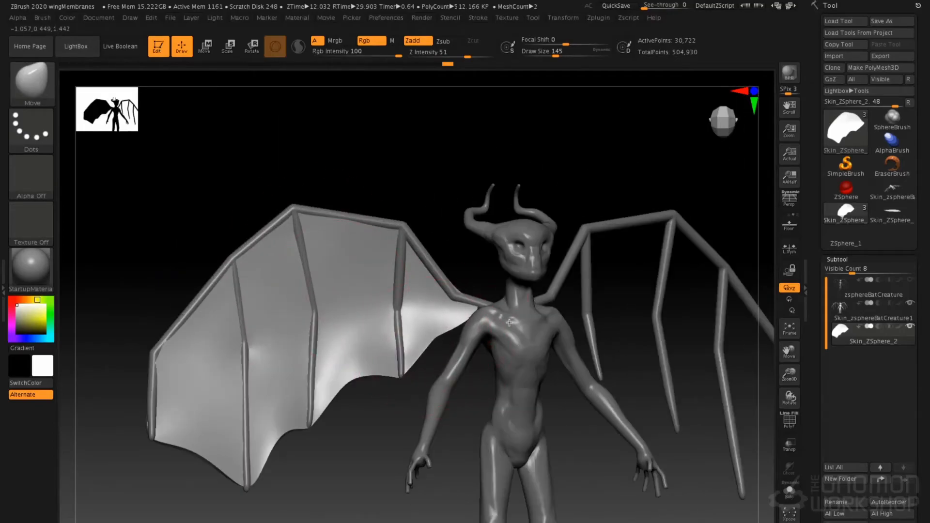
{"action": "right_click_drag", "start_coordinate": [326, 291], "coordinate": [400, 258], "text": "alt"}
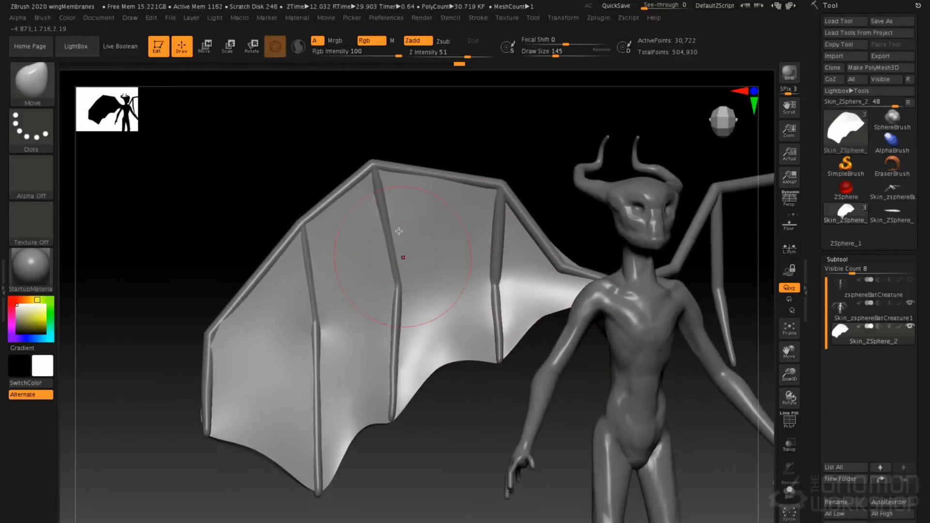
Switch to the creature body subtool and smooth the wing bones along the fingers and leading edge at draw size 145
{"action": "left_click", "coordinate": [376, 167], "text": "alt"}
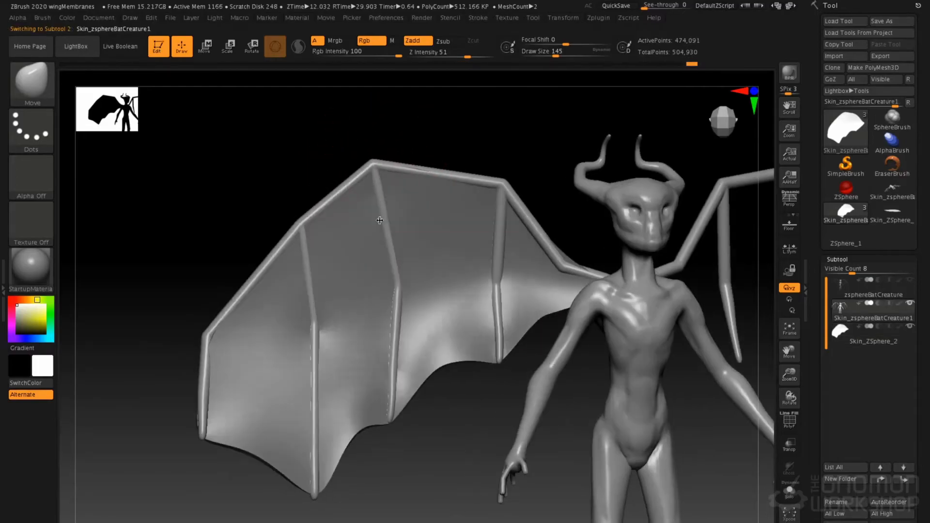
{"action": "left_click_drag", "start_coordinate": [397, 277], "coordinate": [393, 328], "text": "shift"}
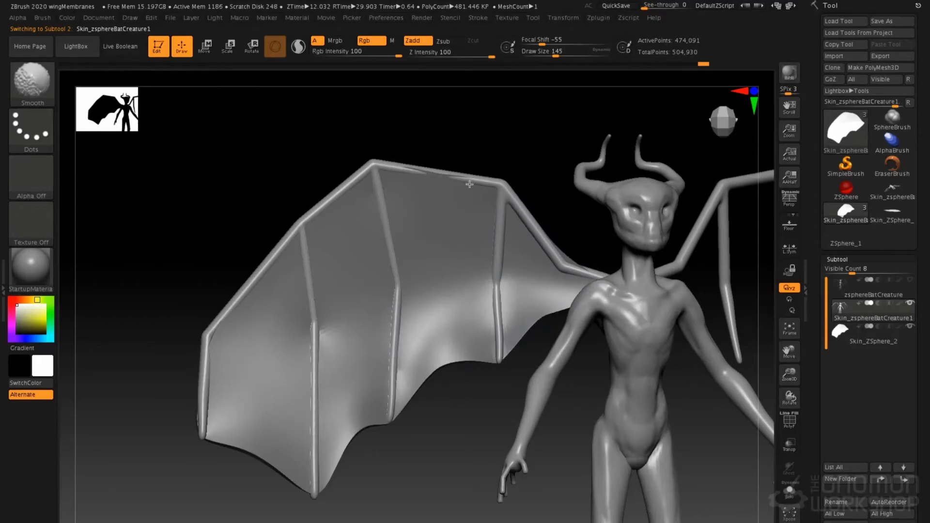
{"action": "left_click_drag", "start_coordinate": [339, 192], "coordinate": [258, 276], "text": "shift"}
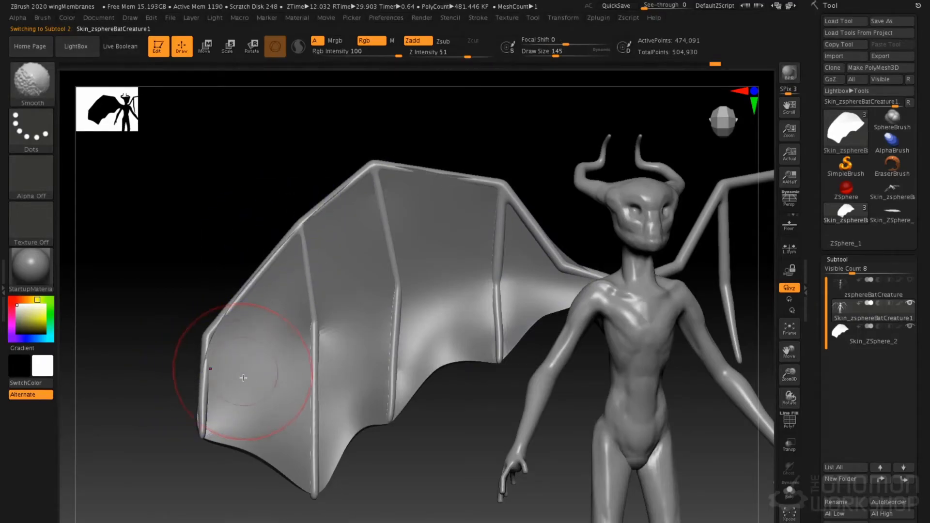
With the Move brush at draw size 46, pull the outermost finger's tip past the membrane and bow the finger outward
{"action": "key", "text": "space"}
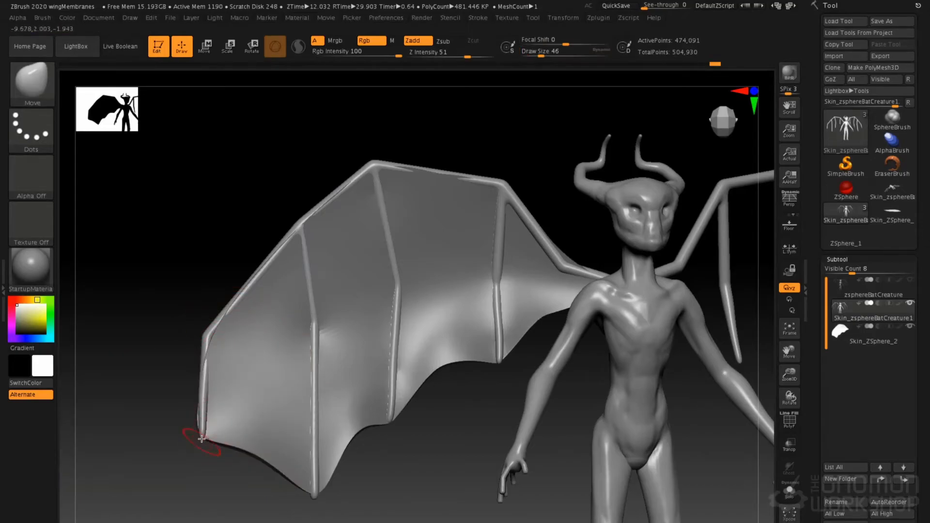
{"action": "key", "text": "space"}
{"action": "mouse_move", "coordinate": [208, 410]}
{"action": "left_mouse_down"}
{"action": "mouse_move", "coordinate": [230, 409]}
{"action": "mouse_move", "coordinate": [197, 414]}
{"action": "left_mouse_up"}
{"action": "left_click_drag", "start_coordinate": [206, 372], "coordinate": [198, 371]}
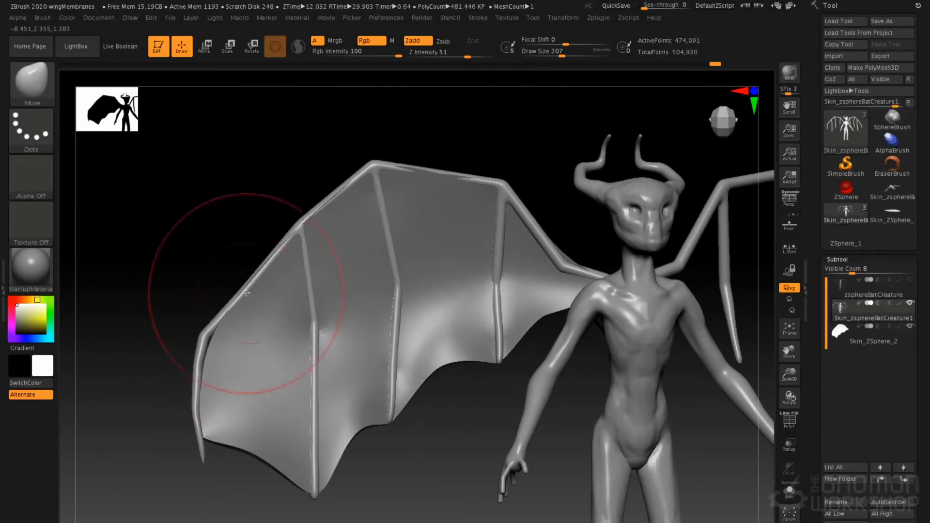
Bow the outer leading-edge bone outward at draw size 207 and extend the other finger tips past the membrane at draw size 29
{"action": "left_click_drag", "start_coordinate": [246, 289], "coordinate": [239, 286]}
{"action": "left_click_drag", "start_coordinate": [211, 333], "coordinate": [209, 333]}
{"action": "key", "text": "space"}
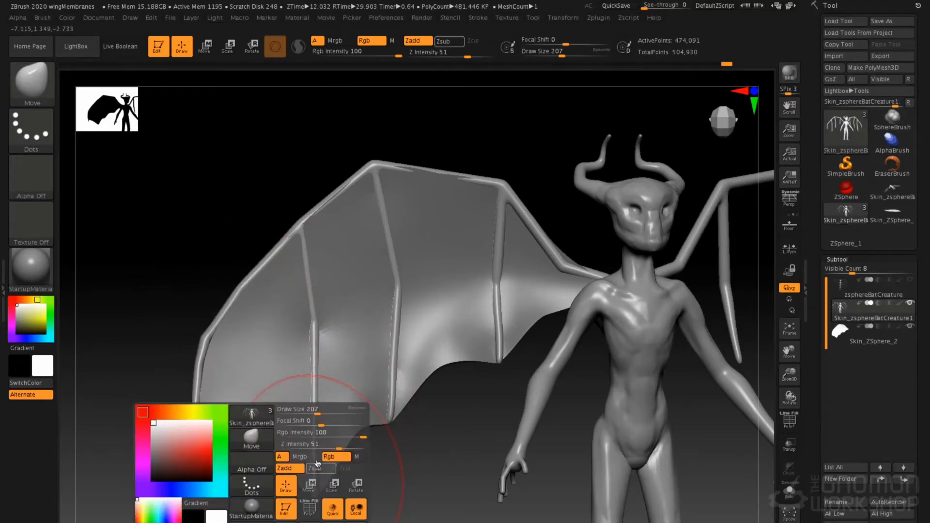
{"action": "left_click_drag", "start_coordinate": [303, 407], "coordinate": [294, 409]}
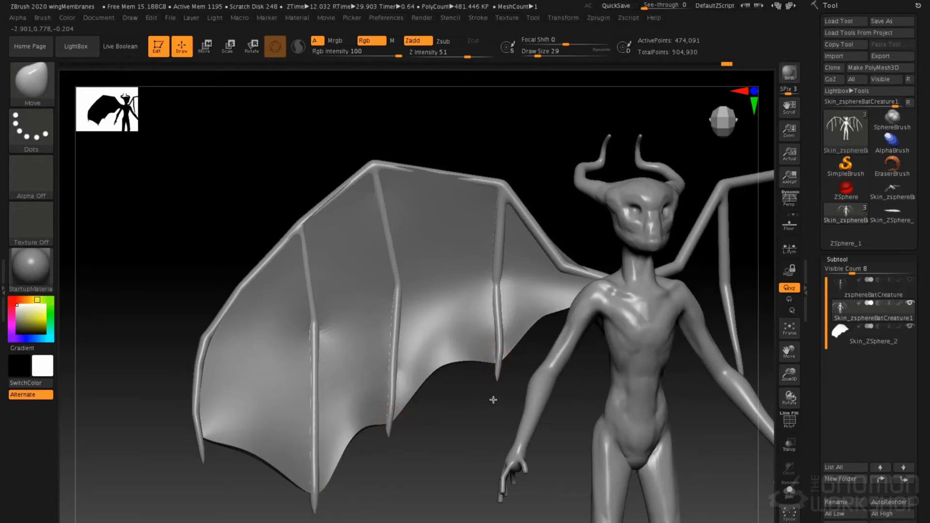
Switch to the membrane subtool and, at draw size 158, smooth its surface and fit its upper edge to the wing bones
{"action": "left_click", "coordinate": [467, 316], "text": "alt"}
{"action": "key", "text": "space"}
{"action": "left_click_drag", "start_coordinate": [477, 296], "coordinate": [486, 296]}
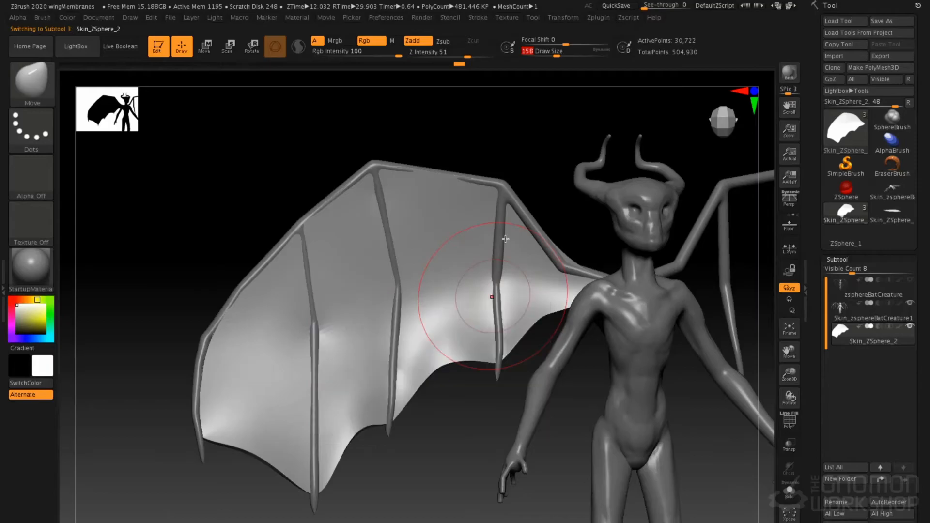
{"action": "key", "text": "shift"}
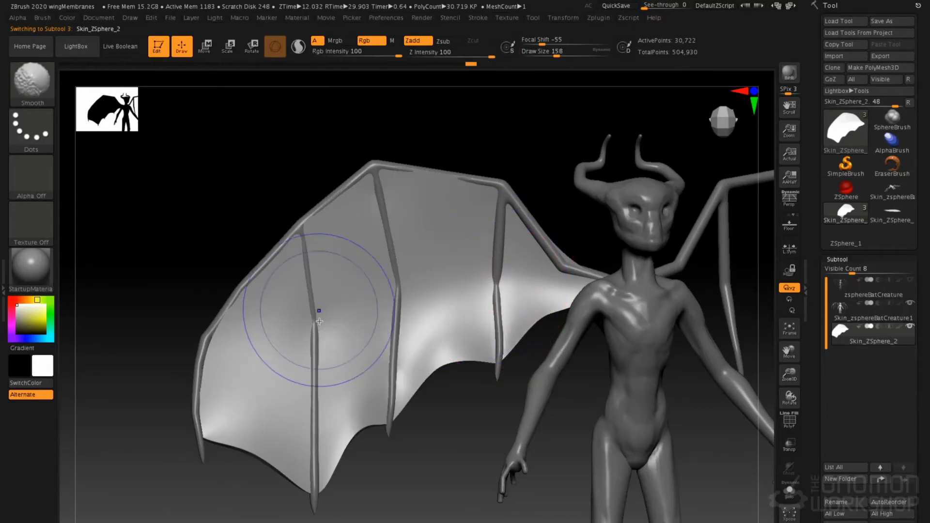
{"action": "left_click_drag", "start_coordinate": [229, 318], "coordinate": [237, 324]}
{"action": "left_click_drag", "start_coordinate": [443, 180], "coordinate": [405, 181]}
{"action": "left_click_drag", "start_coordinate": [347, 197], "coordinate": [352, 205]}
{"action": "left_click_drag", "start_coordinate": [304, 230], "coordinate": [305, 257]}
{"action": "left_click_drag", "start_coordinate": [312, 317], "coordinate": [322, 321]}
{"action": "right_click_drag", "start_coordinate": [380, 254], "coordinate": [609, 278]}
{"action": "mouse_move", "coordinate": [495, 266]}
{"action": "right_mouse_down"}
{"action": "mouse_move", "coordinate": [505, 347]}
{"action": "mouse_move", "coordinate": [459, 301]}
{"action": "mouse_move", "coordinate": [490, 227]}
{"action": "mouse_move", "coordinate": [384, 199]}
{"action": "right_mouse_up"}
Choose the Standard brush with Alpha 58, set the draw size to 101 and try a wrinkle stroke on the membrane
{"action": "key", "text": "b"}
{"action": "key", "text": "s"}
{"action": "key", "text": "t"}
{"action": "left_click", "coordinate": [54, 182]}
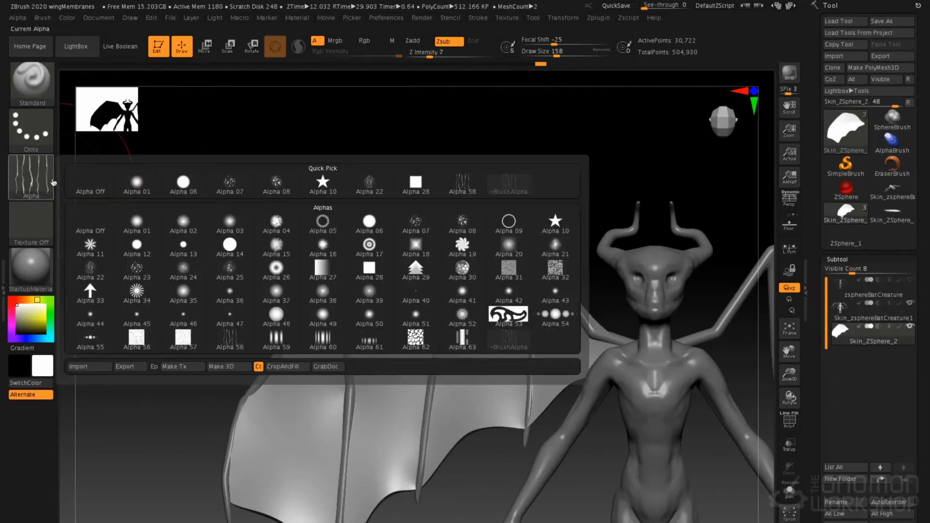
{"action": "left_click", "coordinate": [228, 339]}
{"action": "key", "text": "space"}
{"action": "left_click_drag", "start_coordinate": [372, 266], "coordinate": [358, 268]}
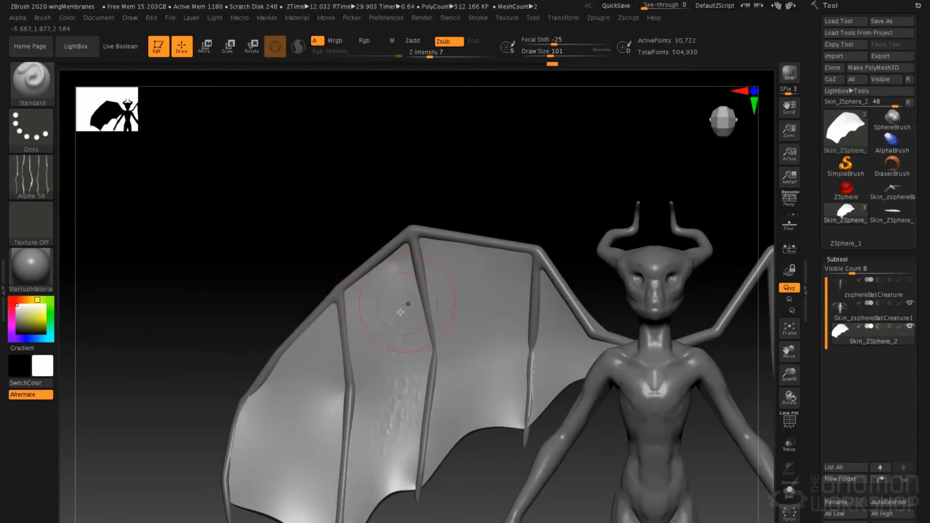
{"action": "key", "text": "ctrl+z"}
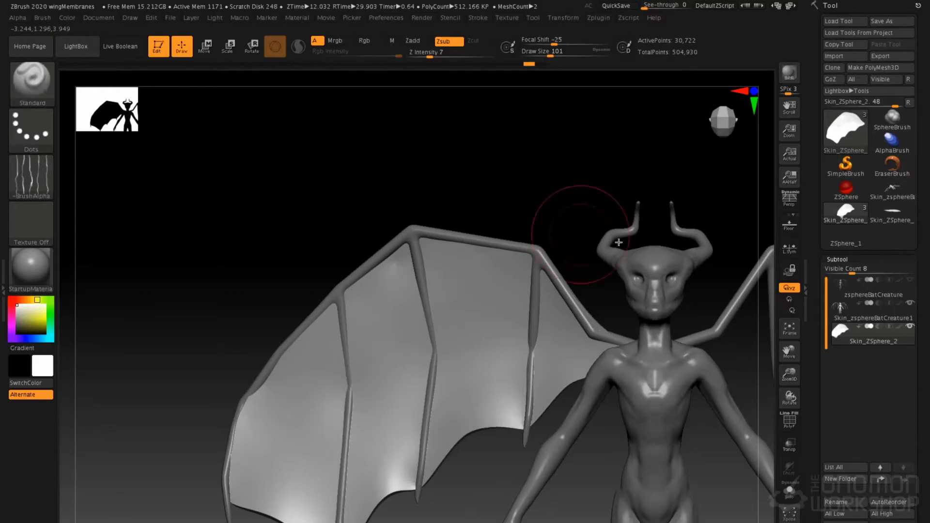
Divide the membrane geometry up to subdivision level 8
{"action": "left_click", "coordinate": [838, 260]}
{"action": "left_click", "coordinate": [846, 270]}
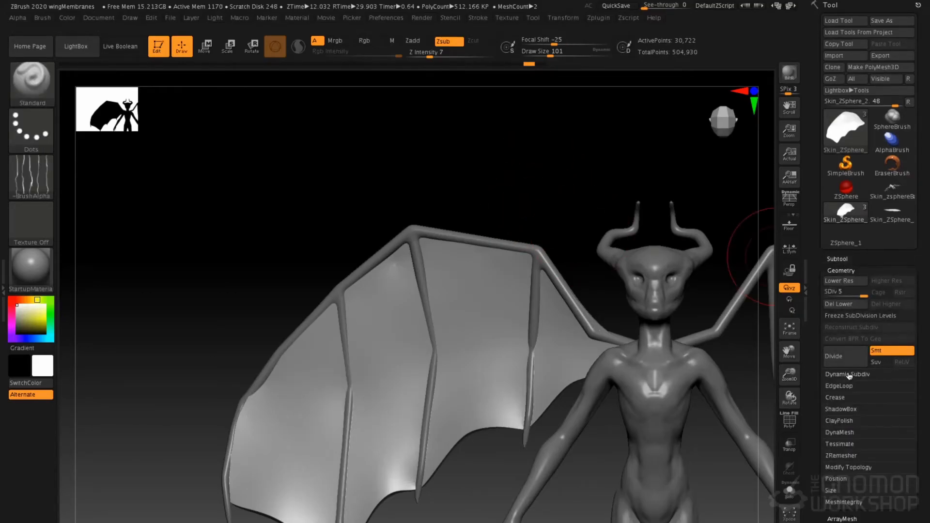
{"action": "left_click", "coordinate": [844, 359]}
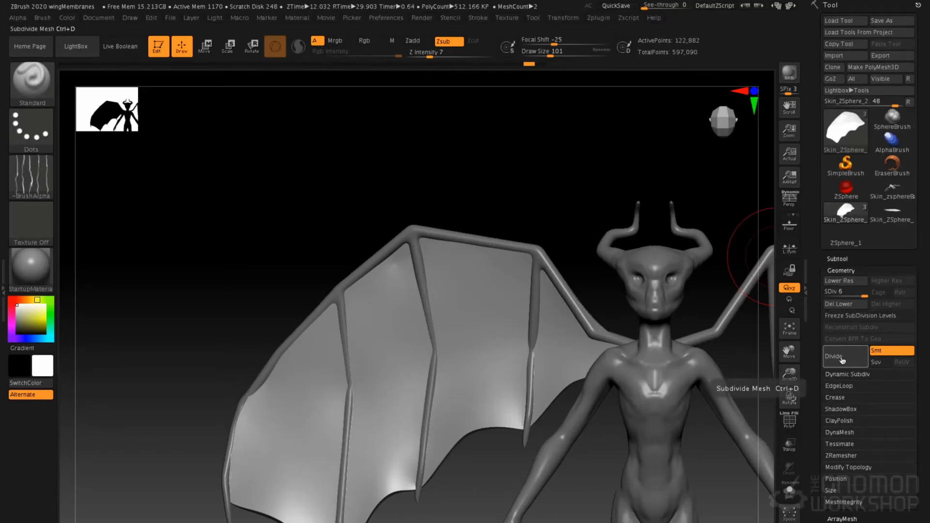
{"action": "left_click", "coordinate": [827, 358]}
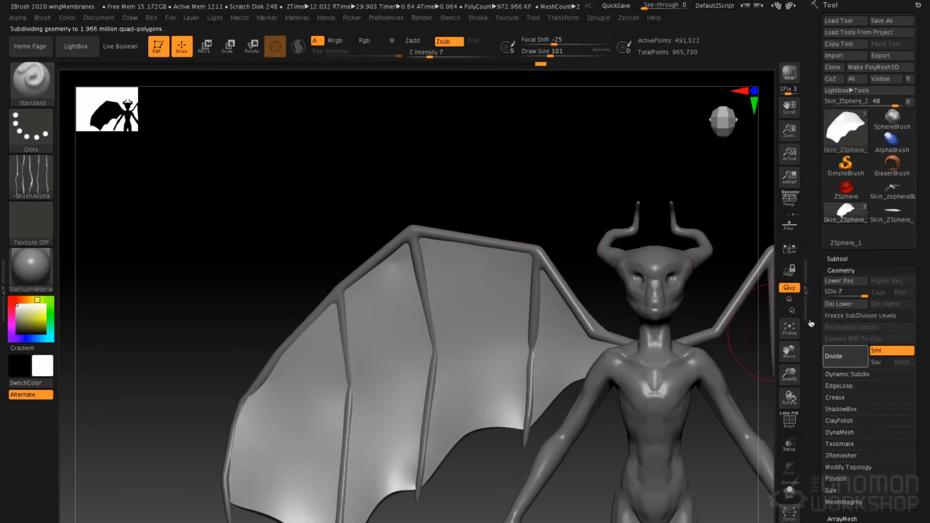
Carve Alpha 58 wrinkles across the membrane panels with Zsub at intensity 7, using draw sizes 101 and 239
{"action": "left_click_drag", "start_coordinate": [544, 168], "coordinate": [478, 193]}
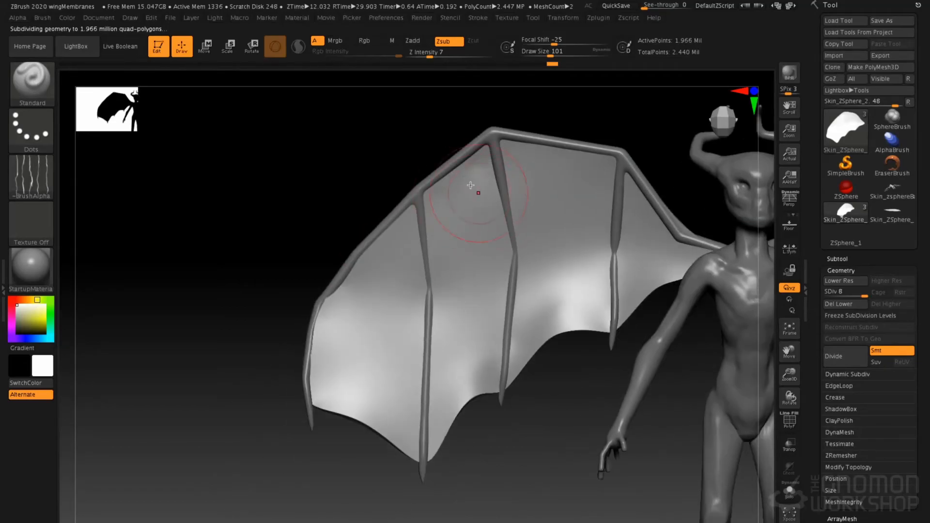
{"action": "mouse_move", "coordinate": [483, 292]}
{"action": "left_mouse_down"}
{"action": "mouse_move", "coordinate": [462, 382]}
{"action": "mouse_move", "coordinate": [398, 330]}
{"action": "left_mouse_up"}
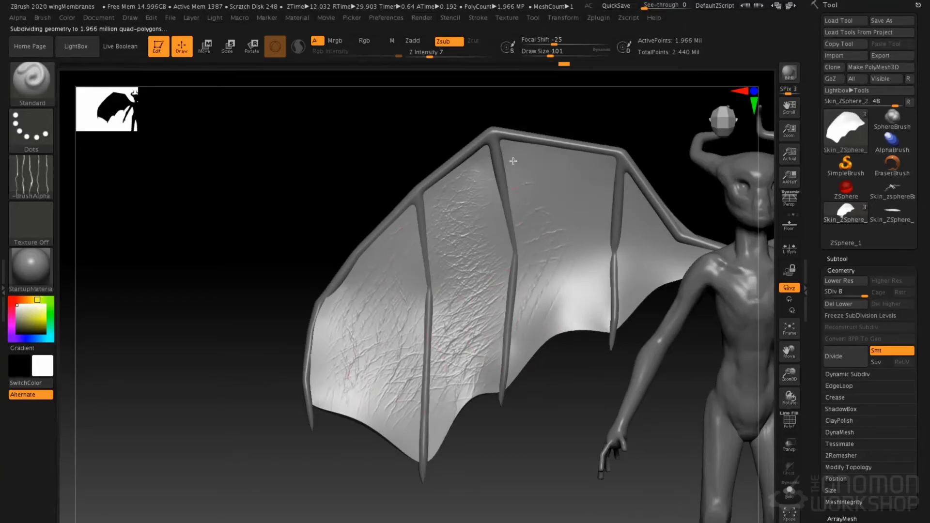
{"action": "mouse_move", "coordinate": [562, 329]}
{"action": "left_mouse_down"}
{"action": "mouse_move", "coordinate": [533, 271]}
{"action": "mouse_move", "coordinate": [488, 222]}
{"action": "mouse_move", "coordinate": [511, 220]}
{"action": "mouse_move", "coordinate": [405, 216]}
{"action": "mouse_move", "coordinate": [320, 237]}
{"action": "left_mouse_up"}
{"action": "key", "text": "space"}
{"action": "mouse_move", "coordinate": [418, 222]}
{"action": "left_mouse_down"}
{"action": "mouse_move", "coordinate": [433, 223]}
{"action": "mouse_move", "coordinate": [438, 355]}
{"action": "left_mouse_up"}
{"action": "mouse_move", "coordinate": [420, 235]}
{"action": "right_mouse_down"}
{"action": "mouse_move", "coordinate": [494, 241]}
{"action": "mouse_move", "coordinate": [447, 238]}
{"action": "mouse_move", "coordinate": [395, 187]}
{"action": "right_mouse_up"}
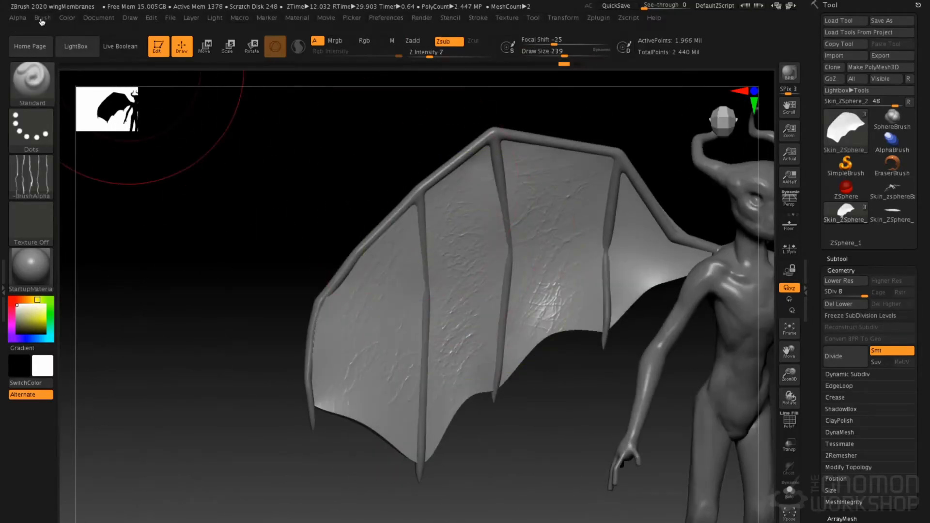
Turn off BackfaceMask in the Standard brush's auto masking options
{"action": "left_click", "coordinate": [42, 18]}
{"action": "left_click", "coordinate": [95, 150]}
{"action": "scroll", "coordinate": [130, 391], "scroll_direction": "down", "scroll_amount": 5}
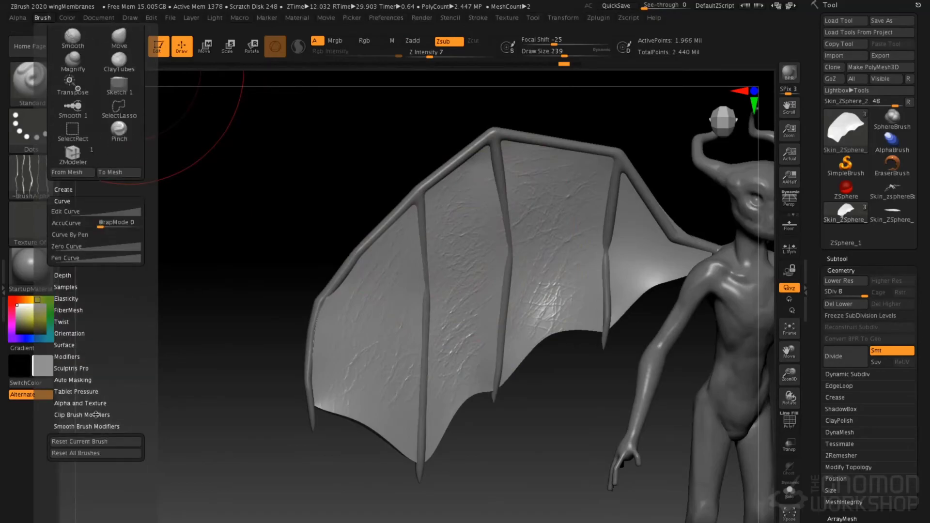
{"action": "left_click", "coordinate": [86, 381]}
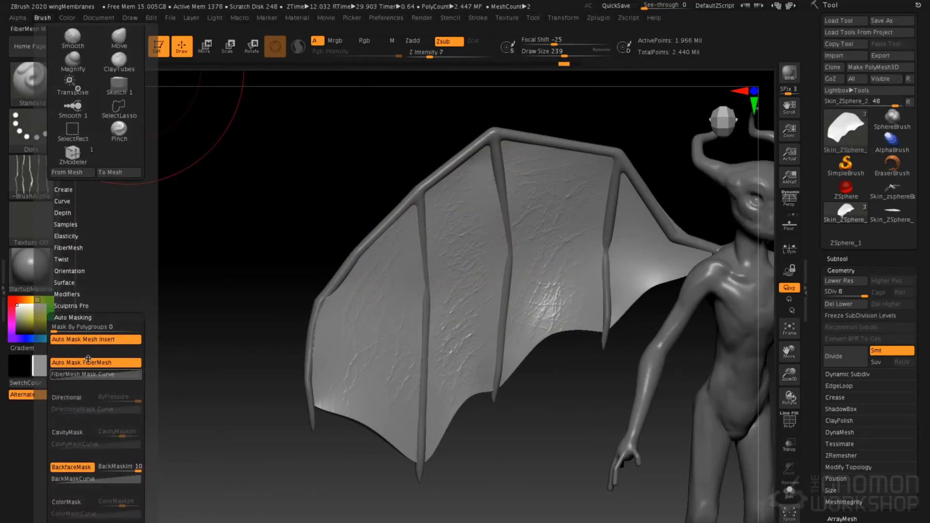
{"action": "left_click", "coordinate": [78, 469]}
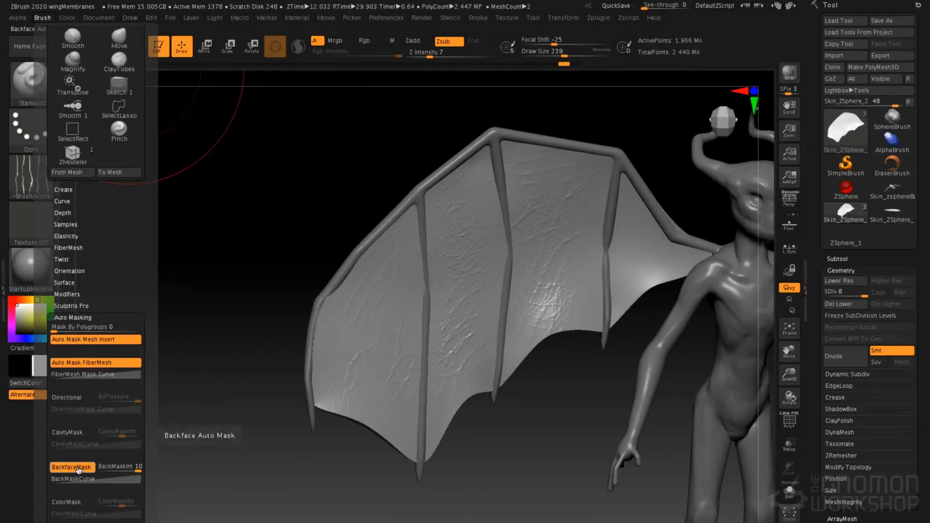
Undo the wrinkle strokes and the last subdivision of the membrane
{"action": "key", "text": "ctrl"}
{"action": "key", "text": "ctrl+z"}
{"action": "key", "text": "ctrl+z"}
{"action": "key", "text": "ctrl+z"}
{"action": "key", "text": "ctrl+z"}
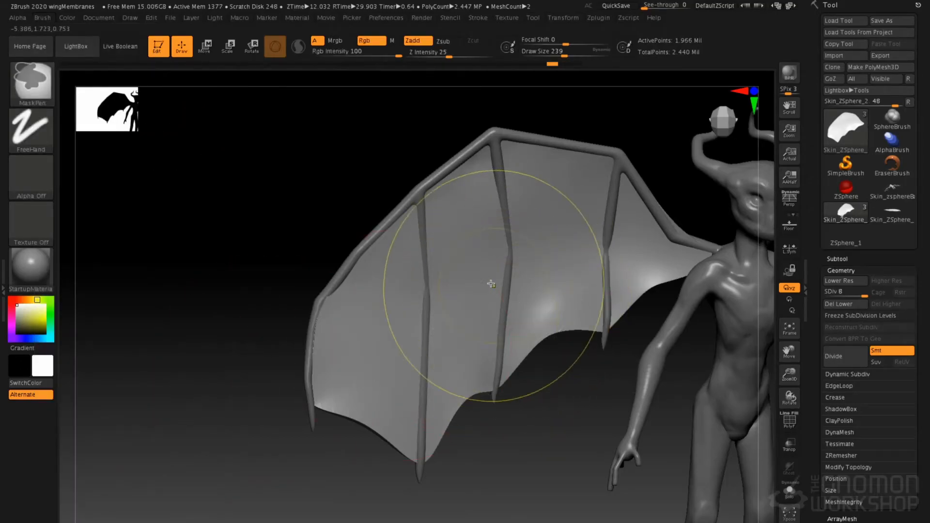
Set the draw size to 132 and try carving wrinkles across the outer membrane panels without backface masking
{"action": "key", "text": "space"}
{"action": "left_click_drag", "start_coordinate": [467, 257], "coordinate": [456, 257]}
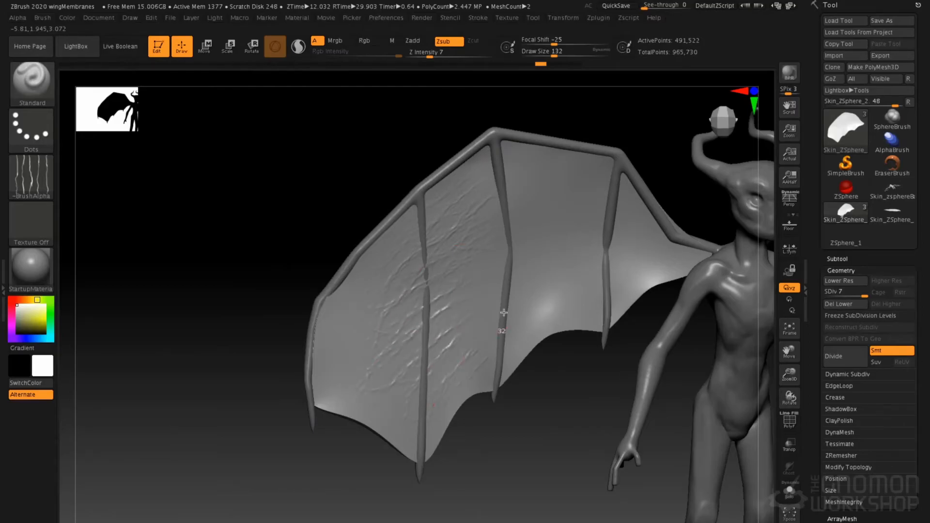
{"action": "mouse_move", "coordinate": [377, 212]}
{"action": "left_mouse_down"}
{"action": "mouse_move", "coordinate": [497, 249]}
{"action": "mouse_move", "coordinate": [484, 250]}
{"action": "mouse_move", "coordinate": [504, 291]}
{"action": "mouse_move", "coordinate": [475, 284]}
{"action": "mouse_move", "coordinate": [489, 290]}
{"action": "left_mouse_up"}
{"action": "mouse_move", "coordinate": [572, 310]}
{"action": "left_mouse_down"}
{"action": "mouse_move", "coordinate": [372, 292]}
{"action": "mouse_move", "coordinate": [388, 272]}
{"action": "mouse_move", "coordinate": [403, 303]}
{"action": "mouse_move", "coordinate": [406, 267]}
{"action": "left_mouse_up"}
{"action": "key", "text": "ctrl+z"}
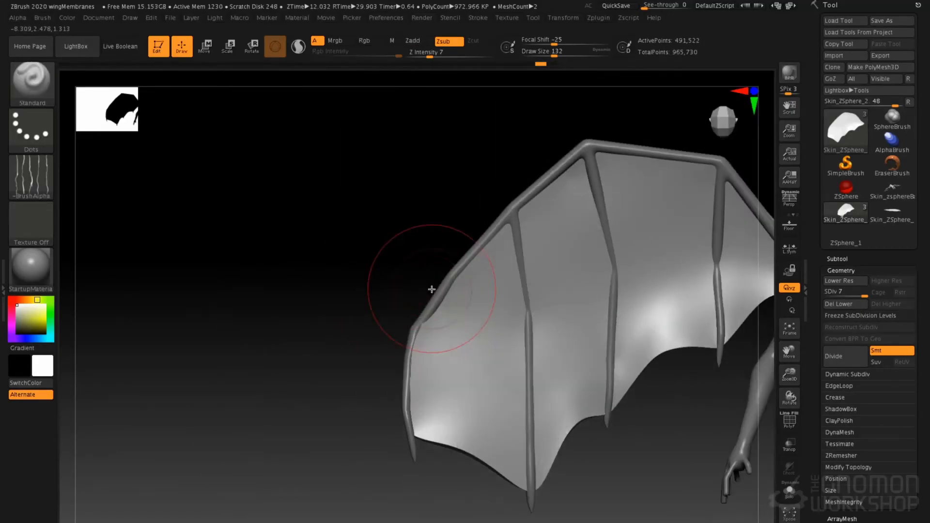
Switch the Standard brush to Zadd and turn on BackfaceMask in its auto masking options
{"action": "left_click", "coordinate": [415, 42]}
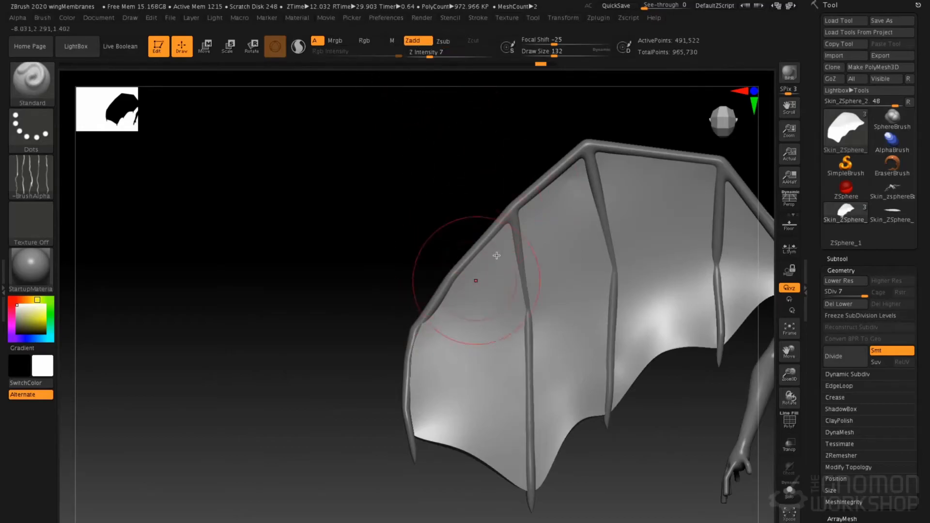
{"action": "mouse_move", "coordinate": [490, 303]}
{"action": "left_mouse_down"}
{"action": "mouse_move", "coordinate": [474, 366]}
{"action": "mouse_move", "coordinate": [490, 383]}
{"action": "left_mouse_up"}
{"action": "mouse_move", "coordinate": [387, 259]}
{"action": "left_mouse_down"}
{"action": "mouse_move", "coordinate": [551, 266]}
{"action": "mouse_move", "coordinate": [485, 285]}
{"action": "mouse_move", "coordinate": [509, 297]}
{"action": "left_mouse_up"}
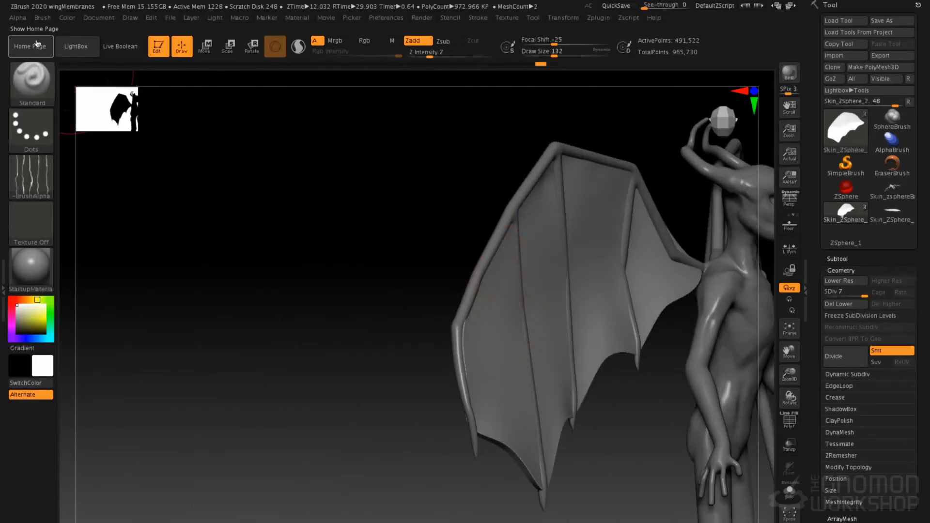
{"action": "left_click", "coordinate": [38, 18]}
{"action": "left_click", "coordinate": [73, 504]}
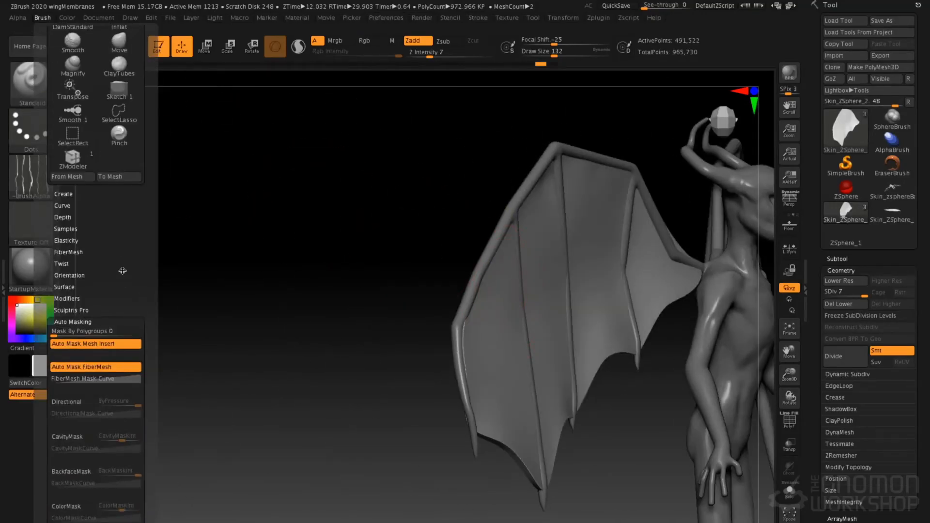
{"action": "left_click", "coordinate": [75, 339]}
Sculpt raised wrinkles over the front of all membrane panels, concentrating on the lower half, at draw size 132
{"action": "mouse_move", "coordinate": [453, 272]}
{"action": "left_mouse_down"}
{"action": "mouse_move", "coordinate": [359, 271]}
{"action": "mouse_move", "coordinate": [419, 278]}
{"action": "mouse_move", "coordinate": [398, 340]}
{"action": "mouse_move", "coordinate": [416, 352]}
{"action": "left_mouse_up"}
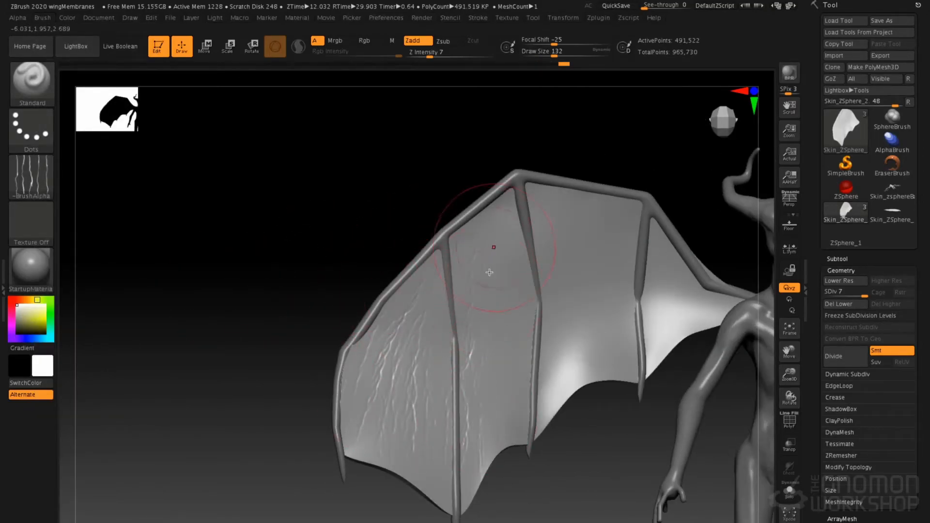
{"action": "left_click_drag", "start_coordinate": [549, 346], "coordinate": [550, 412]}
{"action": "left_click_drag", "start_coordinate": [592, 254], "coordinate": [600, 373]}
{"action": "left_click_drag", "start_coordinate": [618, 214], "coordinate": [581, 358]}
{"action": "mouse_move", "coordinate": [398, 192]}
{"action": "left_mouse_down"}
{"action": "mouse_move", "coordinate": [515, 268]}
{"action": "mouse_move", "coordinate": [548, 261]}
{"action": "mouse_move", "coordinate": [441, 258]}
{"action": "left_mouse_up"}
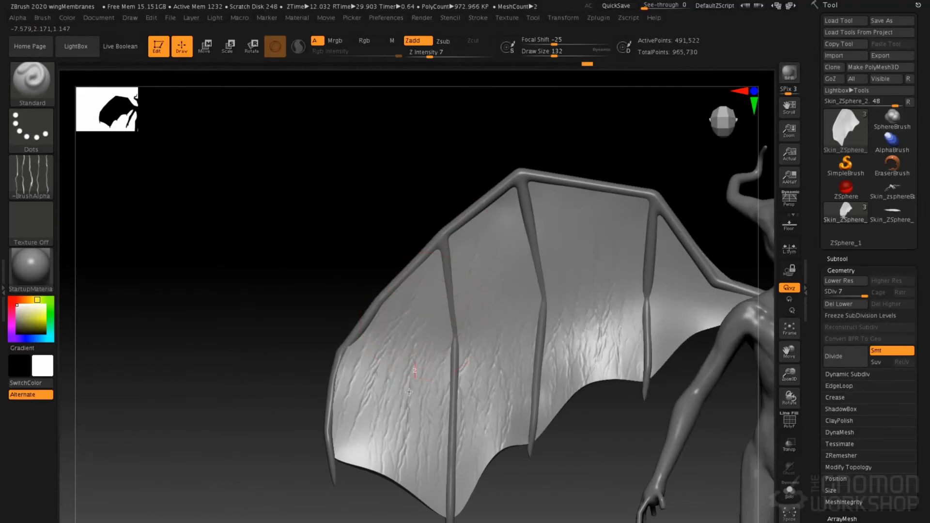
{"action": "mouse_move", "coordinate": [398, 383]}
{"action": "left_mouse_down"}
{"action": "mouse_move", "coordinate": [384, 463]}
{"action": "mouse_move", "coordinate": [346, 427]}
{"action": "left_mouse_up"}
{"action": "left_click_drag", "start_coordinate": [468, 416], "coordinate": [495, 428]}
{"action": "mouse_move", "coordinate": [571, 334]}
{"action": "left_mouse_down"}
{"action": "mouse_move", "coordinate": [592, 361]}
{"action": "mouse_move", "coordinate": [611, 339]}
{"action": "left_mouse_up"}
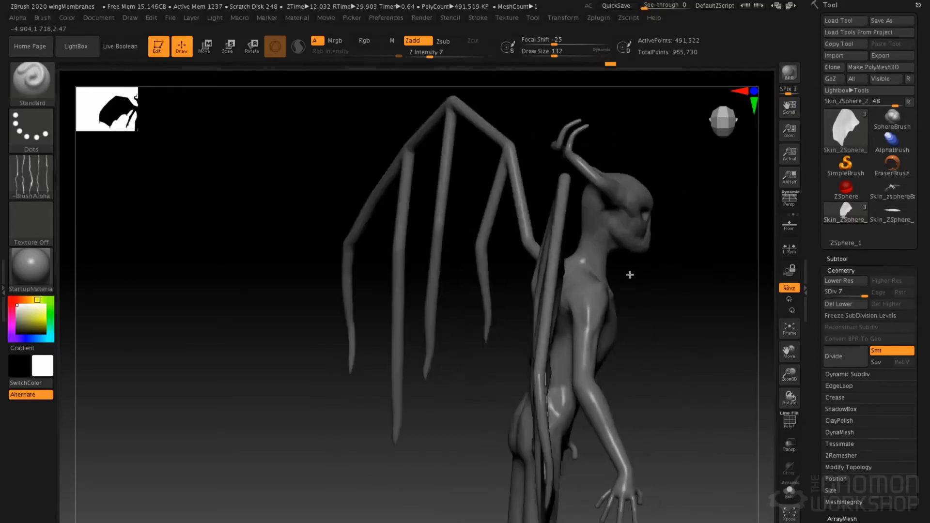
Set the Standard brush to Alpha 07 with the Spray stroke for the membrane's back side
{"action": "left_click_drag", "start_coordinate": [627, 271], "coordinate": [499, 218]}
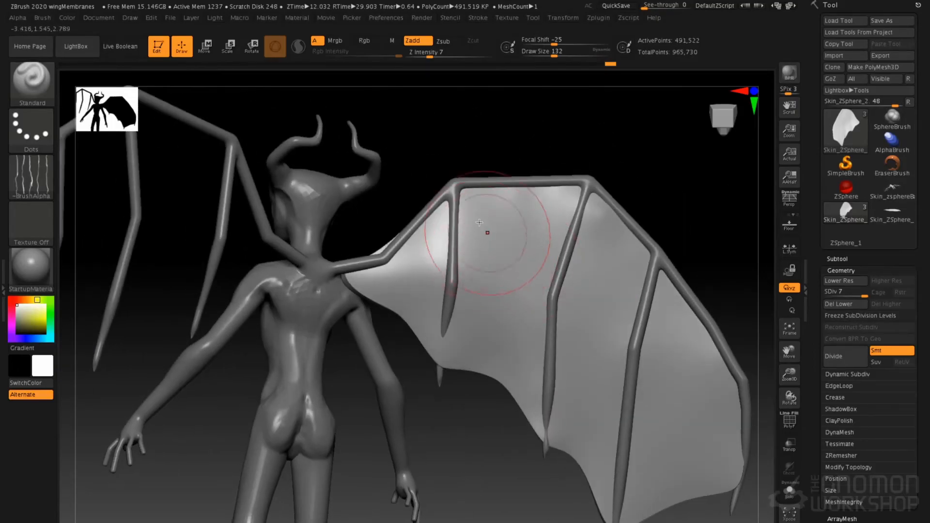
{"action": "left_click", "coordinate": [31, 177]}
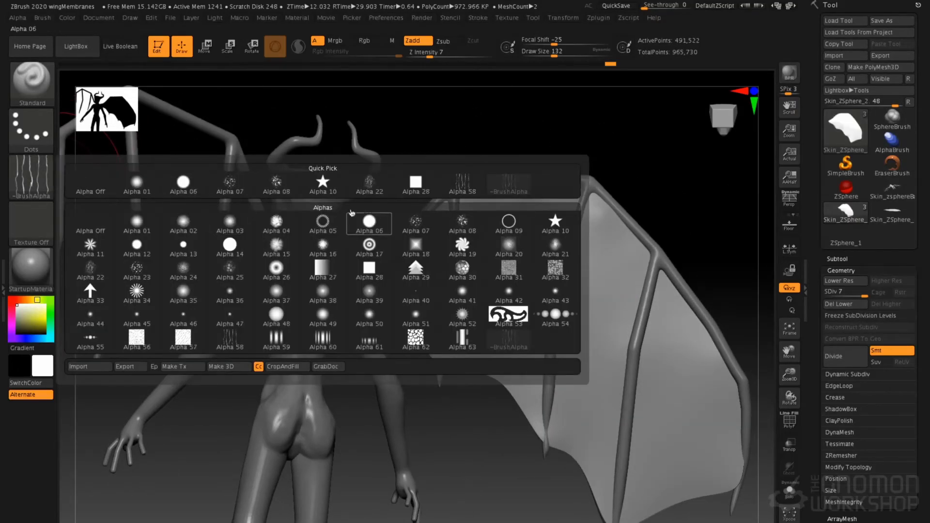
{"action": "left_click", "coordinate": [242, 192]}
{"action": "left_click", "coordinate": [31, 129]}
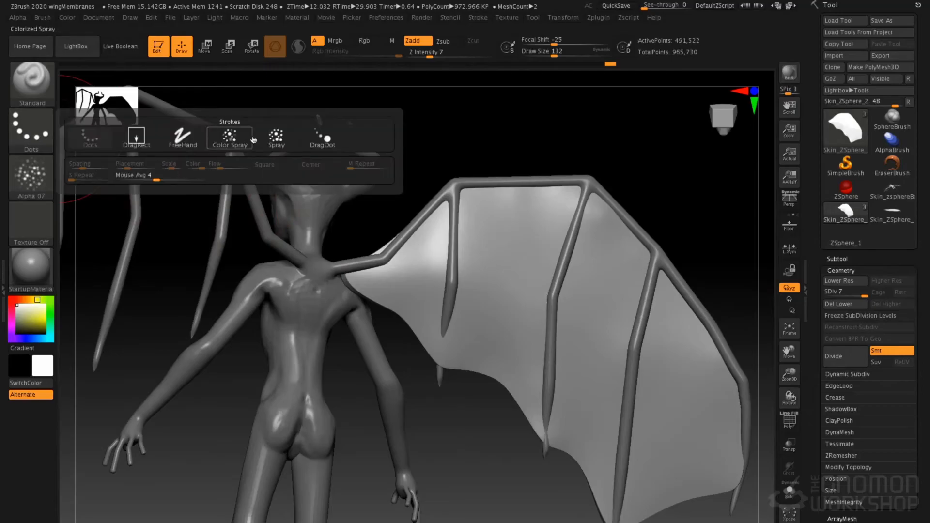
{"action": "left_click", "coordinate": [246, 133]}
Spray a bumpy skin texture over the back of the membrane panels
{"action": "left_click_drag", "start_coordinate": [461, 228], "coordinate": [475, 278]}
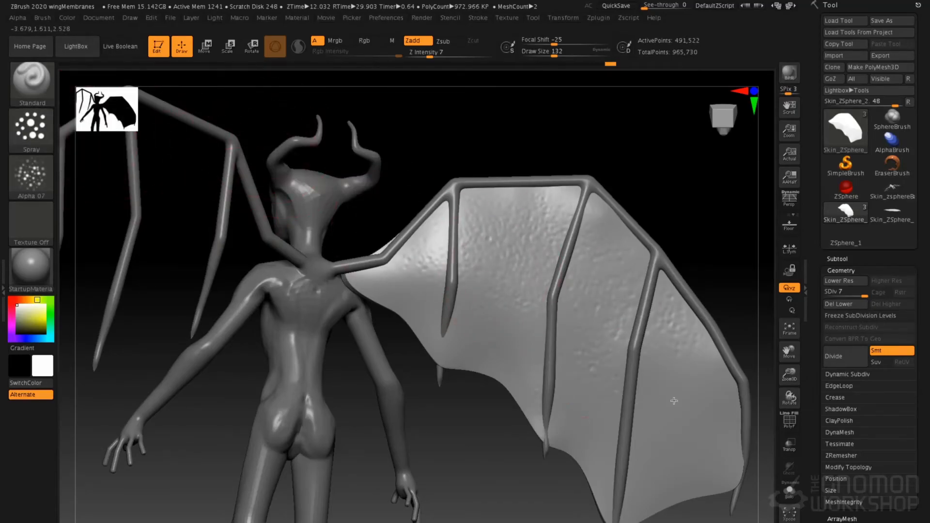
{"action": "left_click_drag", "start_coordinate": [628, 416], "coordinate": [596, 307]}
{"action": "right_click_drag", "start_coordinate": [581, 268], "coordinate": [470, 272]}
{"action": "mouse_move", "coordinate": [492, 360]}
{"action": "right_mouse_down"}
{"action": "mouse_move", "coordinate": [484, 272]}
{"action": "mouse_move", "coordinate": [503, 312]}
{"action": "mouse_move", "coordinate": [451, 266]}
{"action": "mouse_move", "coordinate": [463, 299]}
{"action": "mouse_move", "coordinate": [559, 310]}
{"action": "mouse_move", "coordinate": [527, 269]}
{"action": "right_mouse_up"}
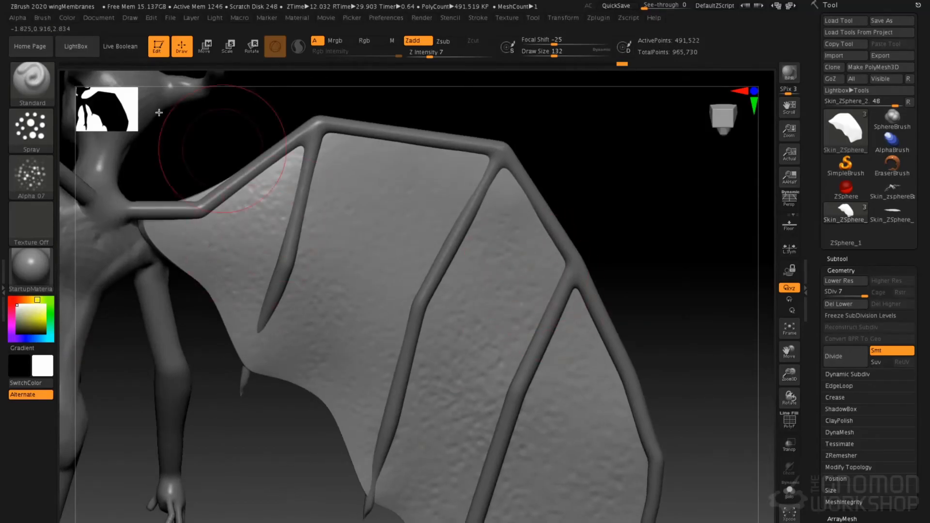
Check the brush's BackfaceMask setting and compare the textures on the front and back of the membrane
{"action": "left_click", "coordinate": [42, 18]}
{"action": "left_click_drag", "start_coordinate": [115, 430], "coordinate": [113, 319]}
{"action": "left_click", "coordinate": [85, 374]}
{"action": "left_click", "coordinate": [85, 374]}
{"action": "left_click_drag", "start_coordinate": [113, 355], "coordinate": [111, 244]}
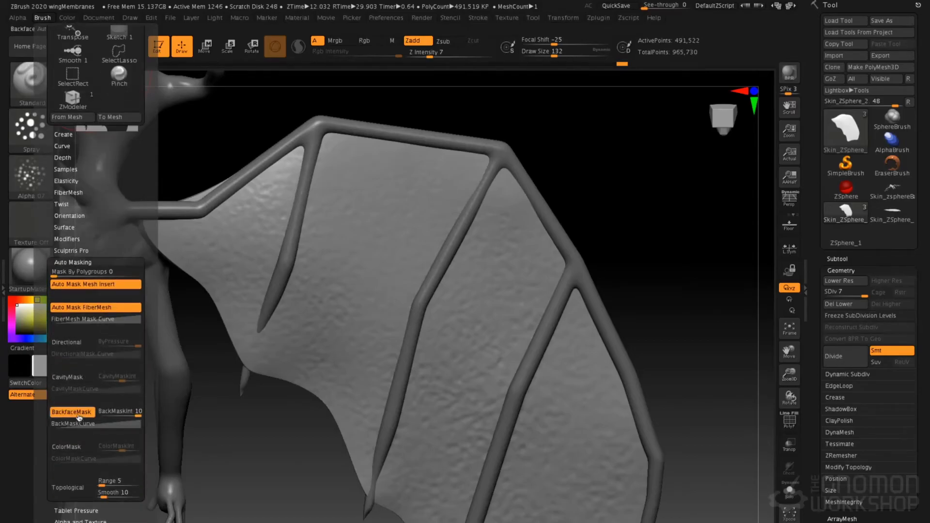
{"action": "mouse_move", "coordinate": [529, 313]}
{"action": "right_mouse_down", "text": "ctrl"}
{"action": "mouse_move", "coordinate": [434, 304]}
{"action": "mouse_move", "coordinate": [569, 294]}
{"action": "mouse_move", "coordinate": [498, 361]}
{"action": "right_mouse_up", "text": "ctrl"}
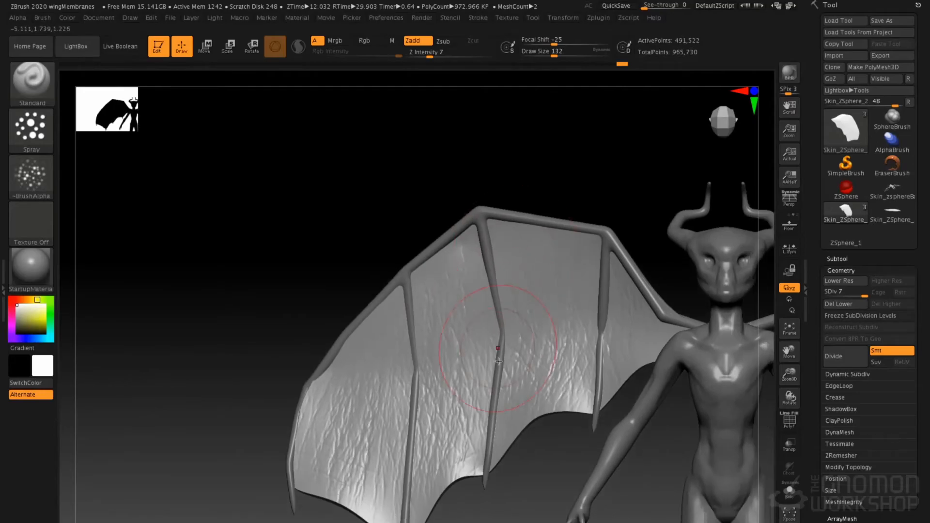
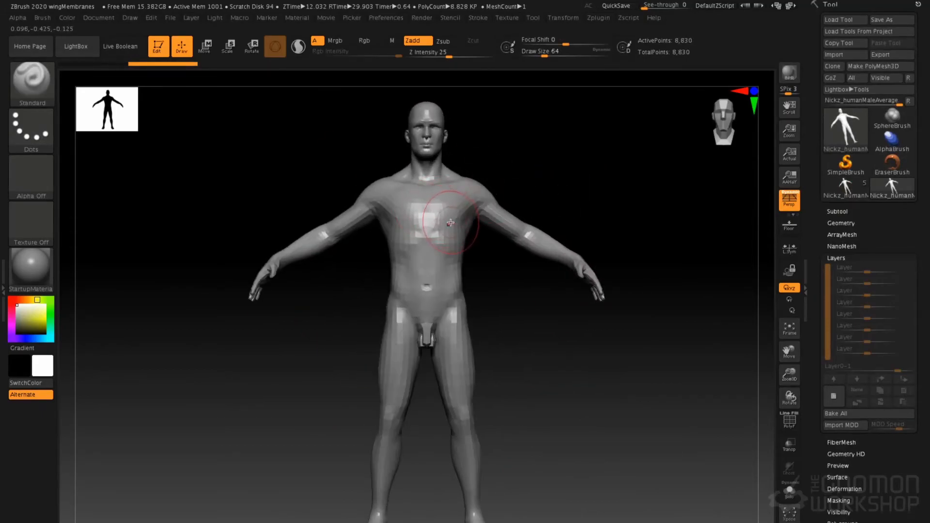
Start a new ZSphere model and select the human male mesh as its rigging mesh
{"action": "left_click", "coordinate": [857, 125]}
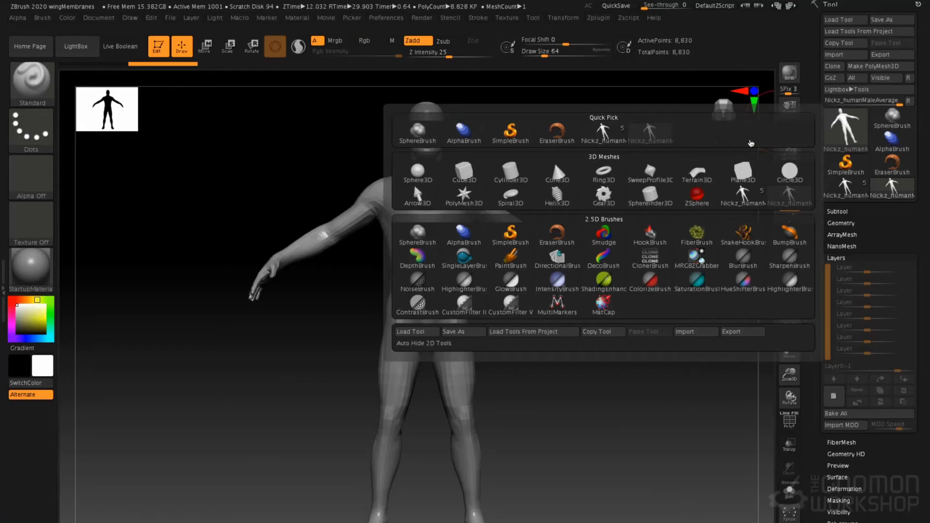
{"action": "left_click", "coordinate": [698, 196]}
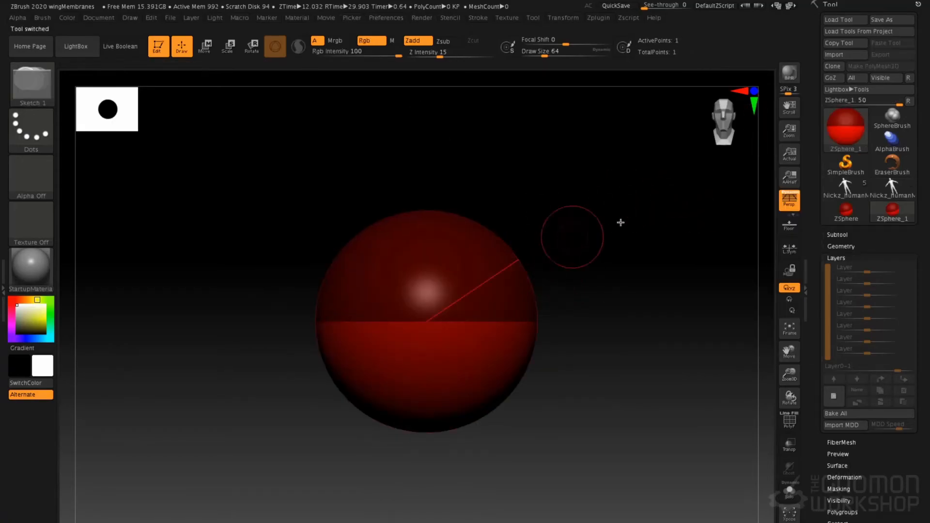
{"action": "left_click", "coordinate": [837, 257]}
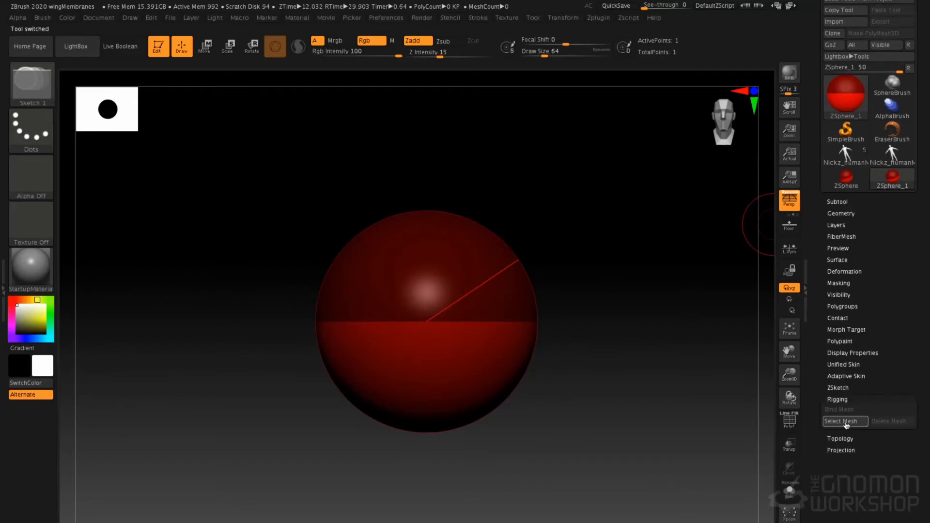
{"action": "left_click", "coordinate": [844, 424]}
{"action": "left_click", "coordinate": [747, 410]}
{"action": "left_click", "coordinate": [834, 422]}
{"action": "left_click", "coordinate": [696, 357]}
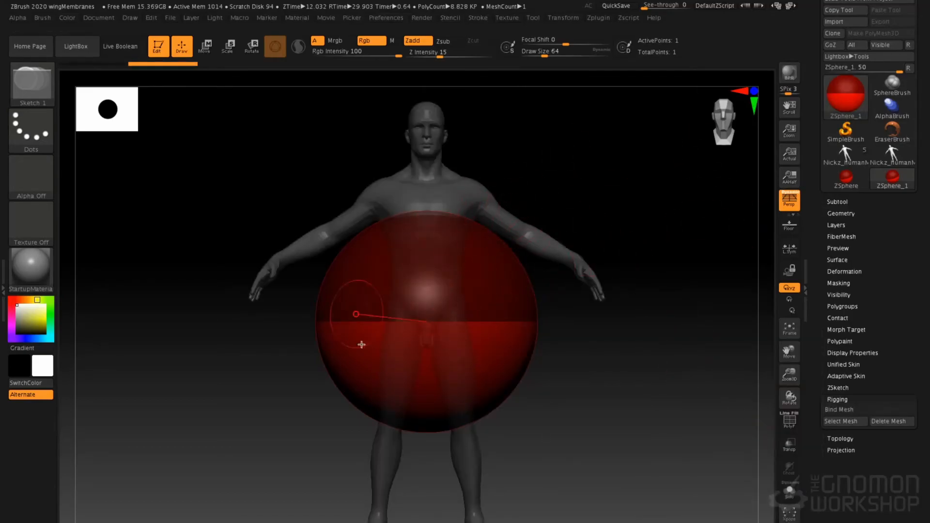
Scale the root ZSphere down until it fits inside the human's pelvis
{"action": "key", "text": "e"}
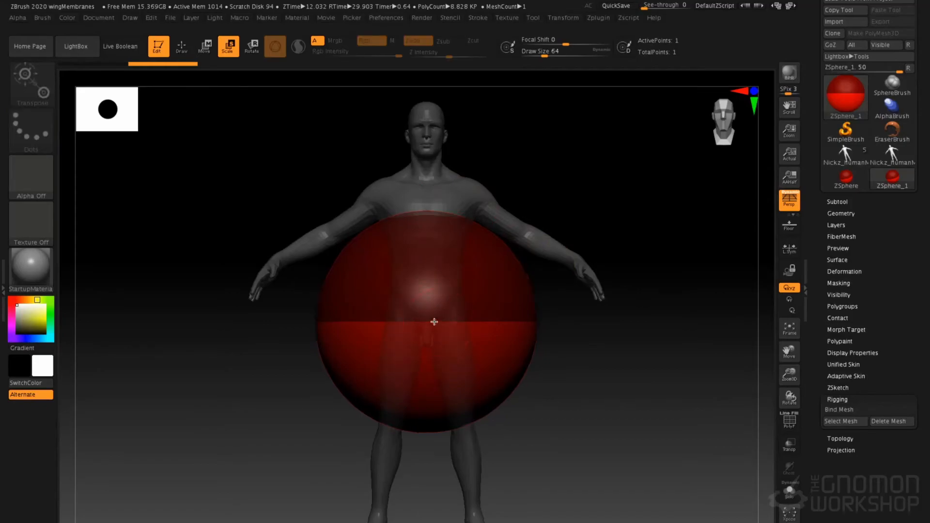
{"action": "left_click_drag", "start_coordinate": [434, 322], "coordinate": [251, 289]}
{"action": "left_click_drag", "start_coordinate": [394, 307], "coordinate": [183, 268]}
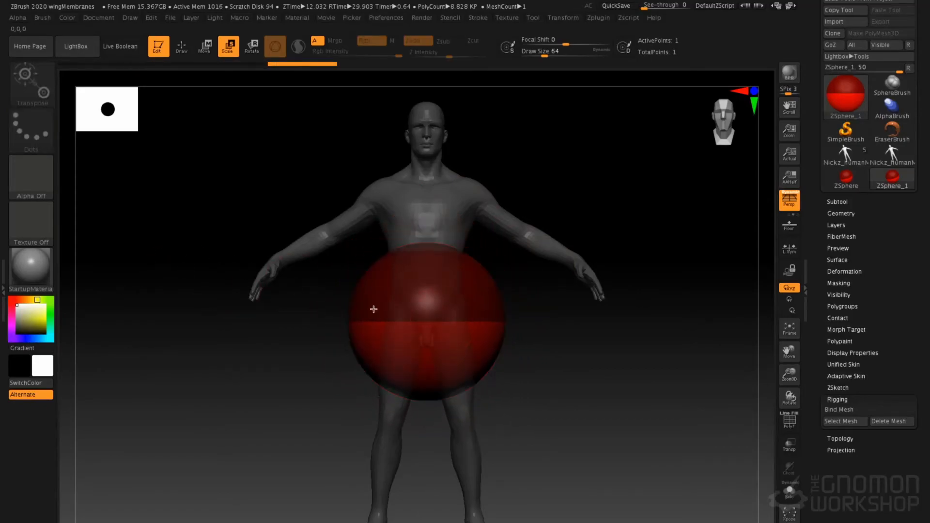
{"action": "left_click_drag", "start_coordinate": [373, 309], "coordinate": [184, 272]}
{"action": "left_click_drag", "start_coordinate": [458, 320], "coordinate": [114, 269]}
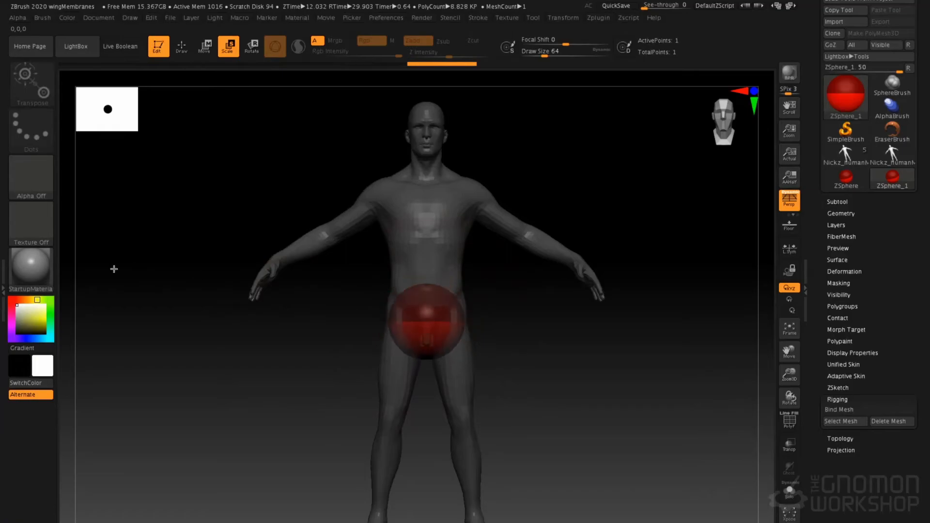
{"action": "left_click_drag", "start_coordinate": [457, 325], "coordinate": [316, 299]}
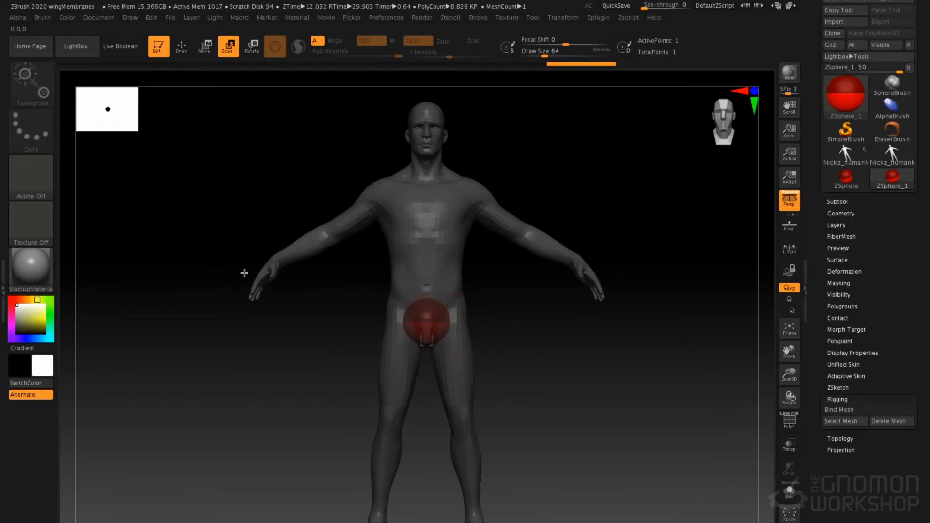
Raise the root ZSphere along the centreline to just above the navel and shrink it slightly
{"action": "key", "text": "w"}
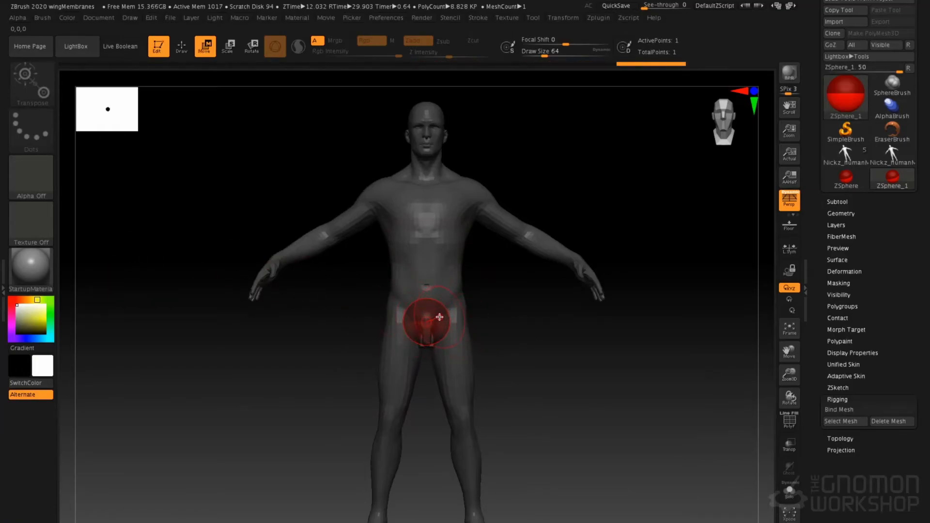
{"action": "left_click_drag", "start_coordinate": [438, 313], "coordinate": [428, 268]}
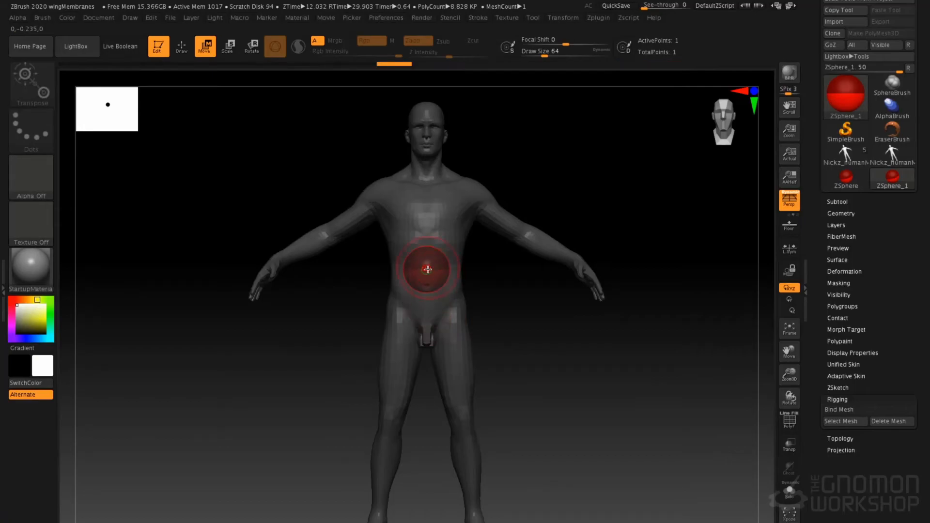
{"action": "key", "text": "e"}
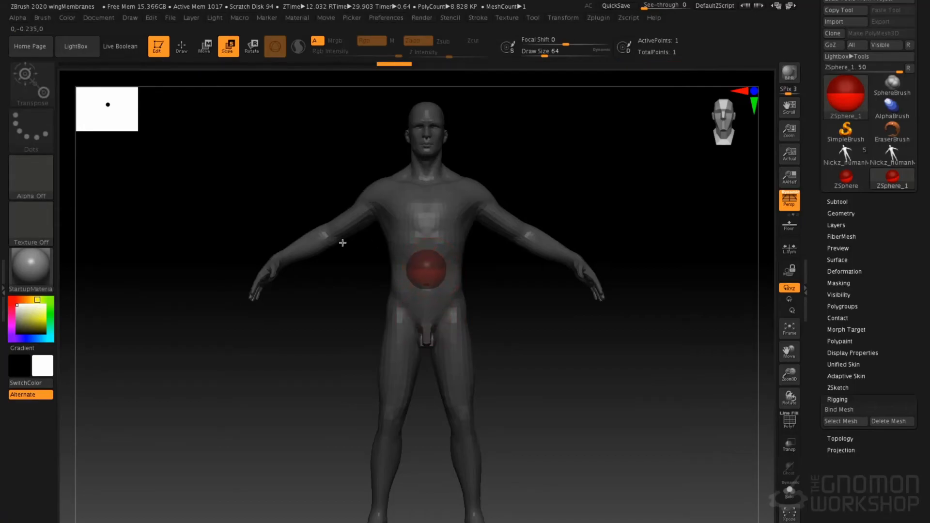
{"action": "right_click_drag", "start_coordinate": [403, 274], "coordinate": [455, 247], "text": "ctrl"}
{"action": "right_click_drag", "start_coordinate": [448, 206], "coordinate": [451, 255], "text": "alt"}
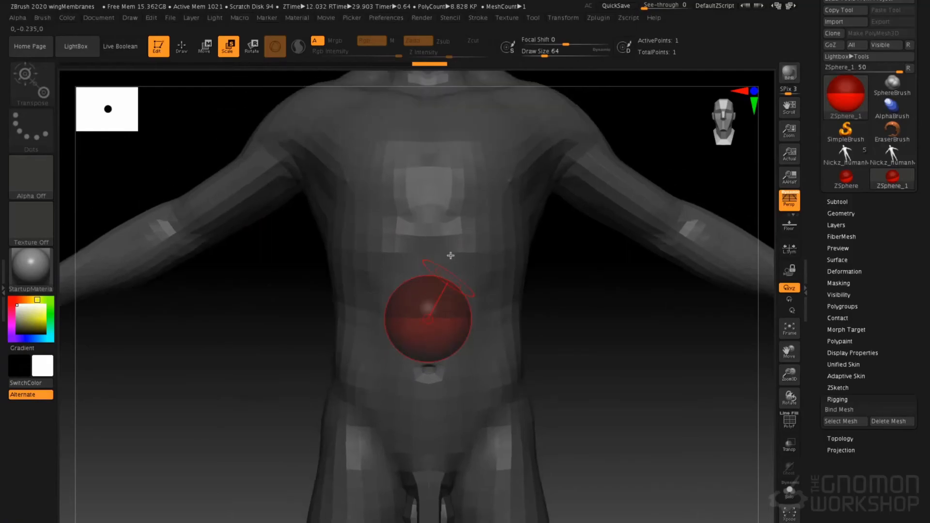
Isolate the root ZSphere and add a child ZSphere above and below it on the symmetry line at draw size 1
{"action": "left_click", "coordinate": [787, 491]}
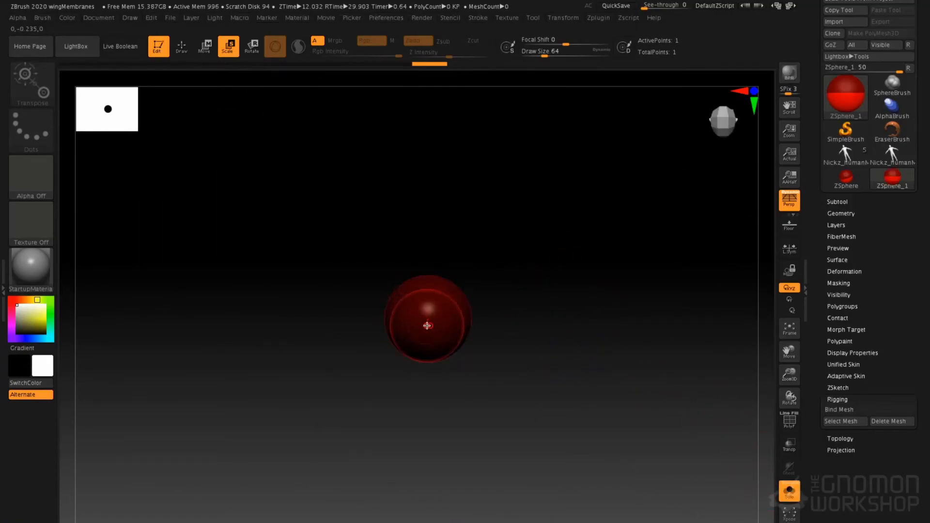
{"action": "key", "text": "q"}
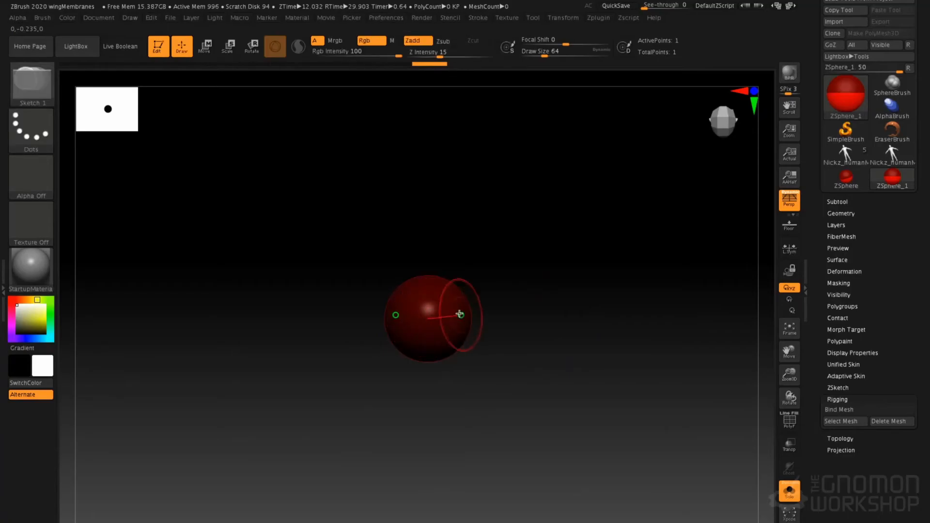
{"action": "key", "text": "space"}
{"action": "left_click_drag", "start_coordinate": [528, 233], "coordinate": [440, 306]}
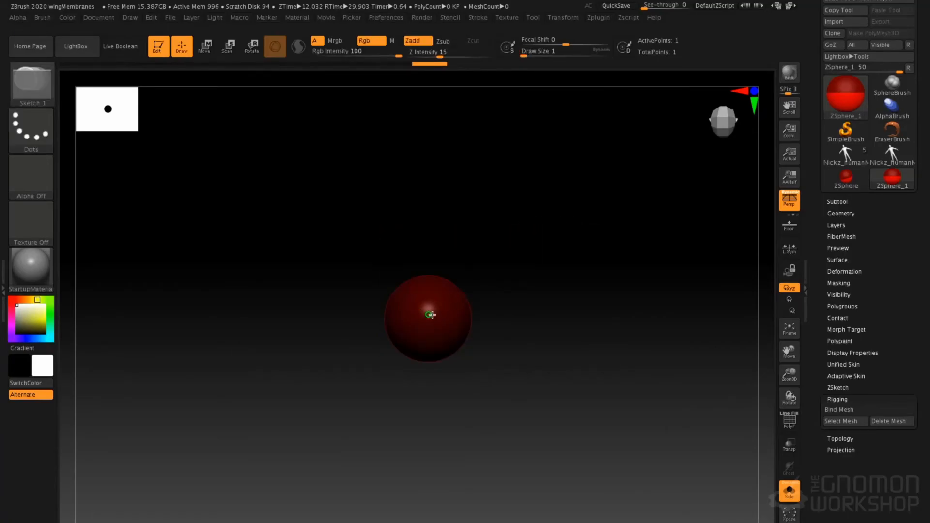
{"action": "left_click", "coordinate": [431, 315]}
{"action": "left_click_drag", "start_coordinate": [559, 403], "coordinate": [510, 279]}
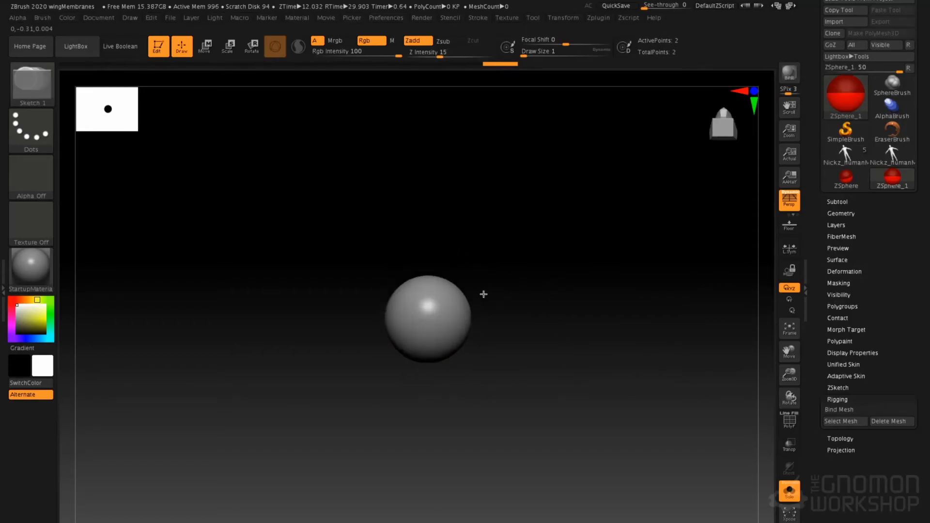
{"action": "left_click", "coordinate": [431, 320]}
{"action": "mouse_move", "coordinate": [557, 270]}
{"action": "left_mouse_down"}
{"action": "mouse_move", "coordinate": [557, 322]}
{"action": "mouse_move", "coordinate": [524, 294]}
{"action": "mouse_move", "coordinate": [557, 257]}
{"action": "left_mouse_up"}
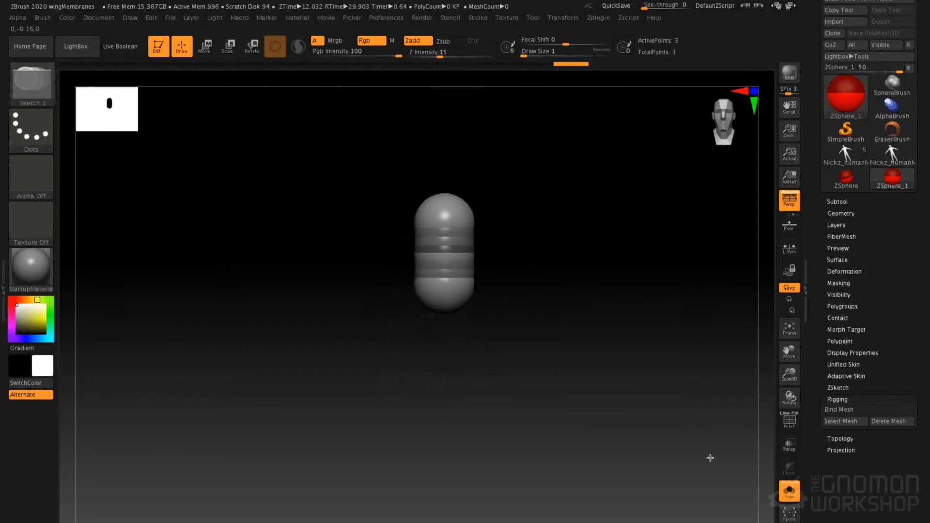
Show the human mesh again and move the upper ZSphere to the upper chest and the lower one to the pelvis
{"action": "left_click", "coordinate": [790, 492]}
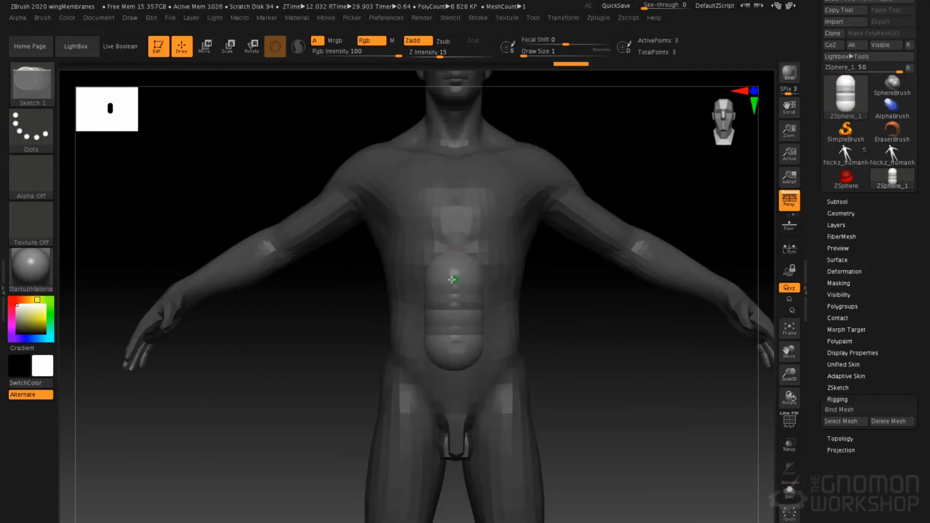
{"action": "key", "text": "w"}
{"action": "left_click_drag", "start_coordinate": [454, 268], "coordinate": [454, 169]}
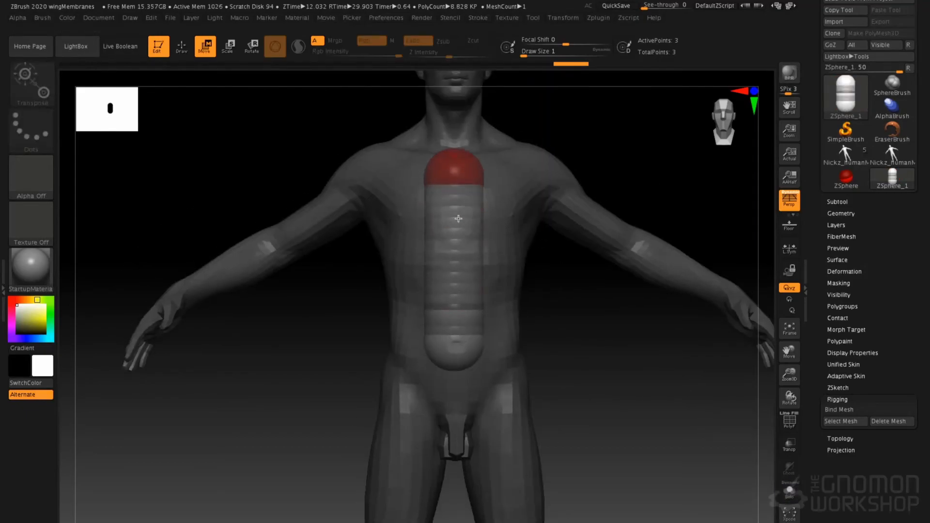
{"action": "left_click_drag", "start_coordinate": [466, 349], "coordinate": [470, 375]}
Add a symmetrical pair of ZSpheres to the chest sphere and position them in the shoulders
{"action": "key", "text": "q"}
{"action": "left_click_drag", "start_coordinate": [623, 155], "coordinate": [466, 174]}
{"action": "left_click", "coordinate": [473, 178]}
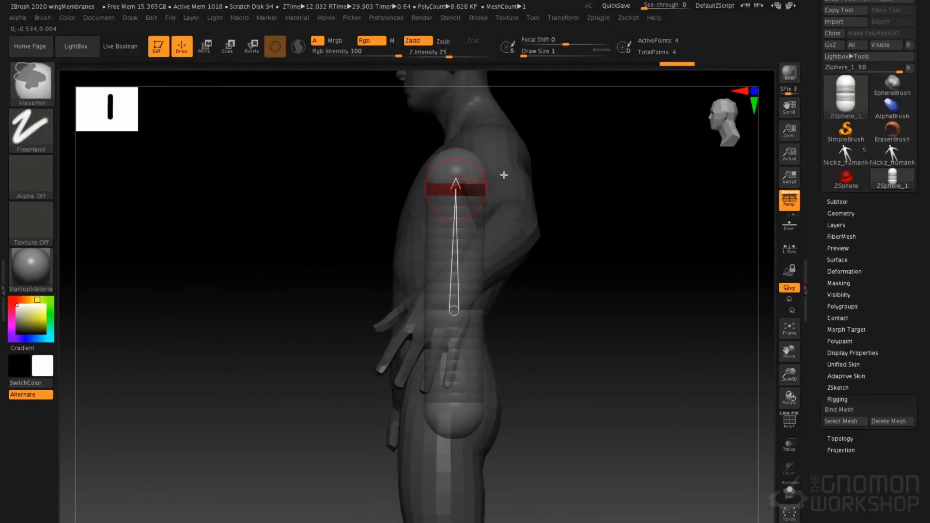
{"action": "left_click", "coordinate": [474, 179], "text": "alt"}
{"action": "left_click_drag", "start_coordinate": [574, 147], "coordinate": [544, 148]}
{"action": "mouse_move", "coordinate": [456, 167]}
{"action": "left_mouse_down"}
{"action": "mouse_move", "coordinate": [476, 188]}
{"action": "mouse_move", "coordinate": [519, 166]}
{"action": "mouse_move", "coordinate": [515, 157]}
{"action": "mouse_move", "coordinate": [527, 201]}
{"action": "mouse_move", "coordinate": [480, 177]}
{"action": "mouse_move", "coordinate": [457, 147]}
{"action": "left_mouse_up"}
{"action": "key", "text": "w"}
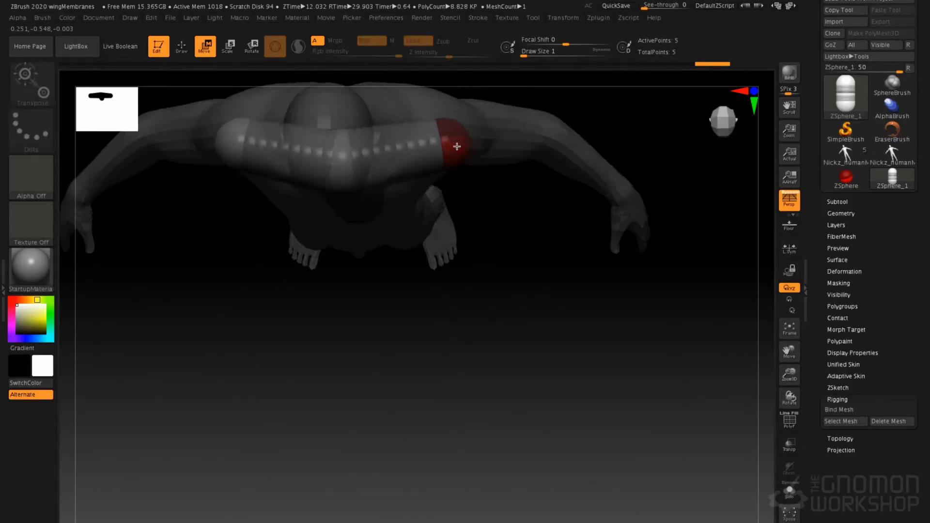
{"action": "left_click_drag", "start_coordinate": [465, 235], "coordinate": [446, 163]}
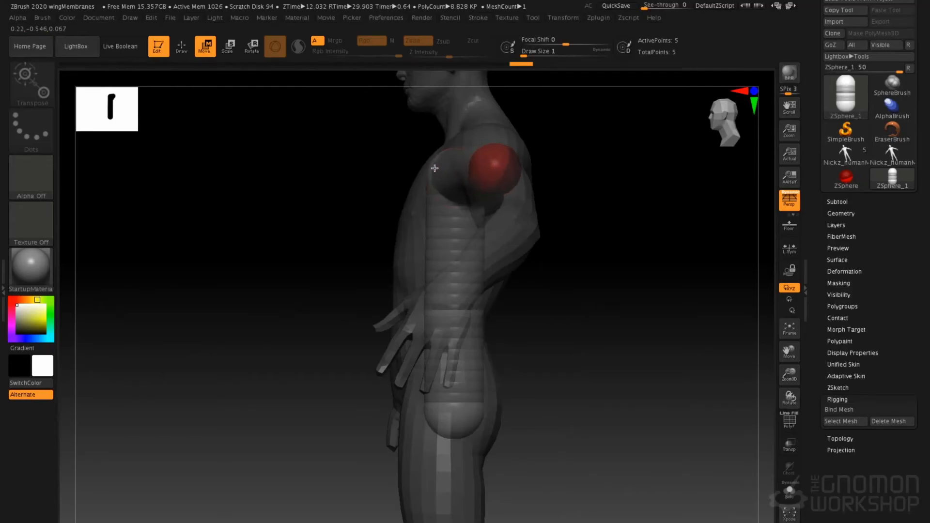
Shift the chest and abdomen ZSpheres in side view so the chain follows the curve of the torso
{"action": "left_click_drag", "start_coordinate": [419, 169], "coordinate": [428, 168]}
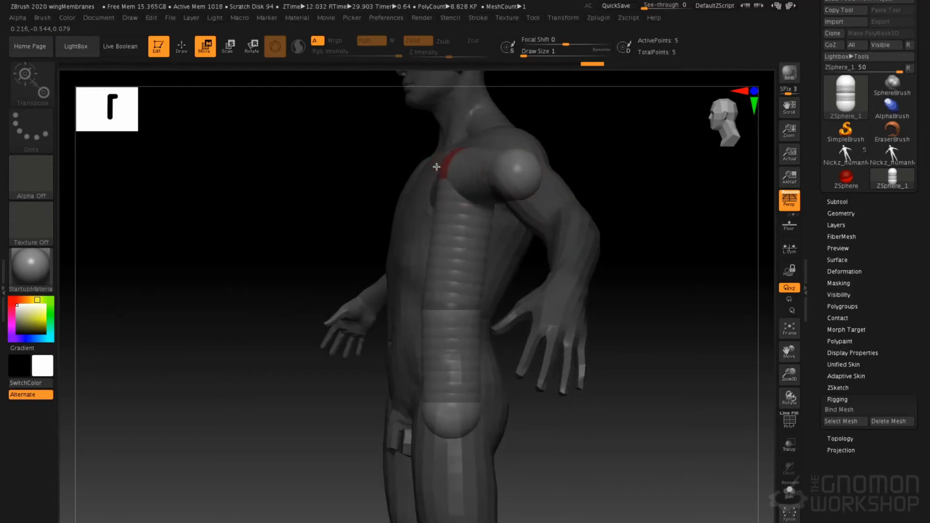
{"action": "left_click_drag", "start_coordinate": [432, 224], "coordinate": [419, 227]}
{"action": "left_click_drag", "start_coordinate": [433, 304], "coordinate": [429, 289]}
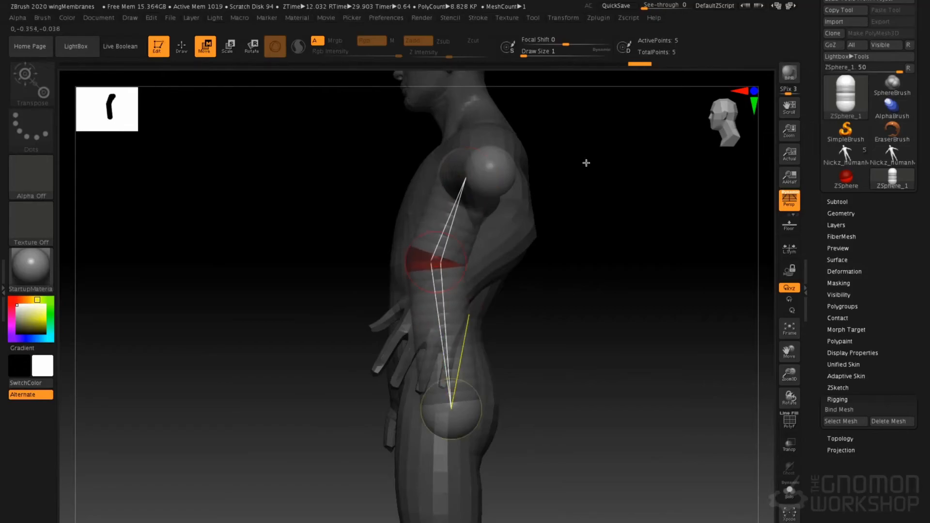
Add mirrored ZSpheres to the shoulder spheres and move them down the upper arms to the elbows
{"action": "key", "text": "q"}
{"action": "mouse_move", "coordinate": [536, 212]}
{"action": "left_mouse_down"}
{"action": "mouse_move", "coordinate": [596, 173]}
{"action": "mouse_move", "coordinate": [549, 189]}
{"action": "left_mouse_up"}
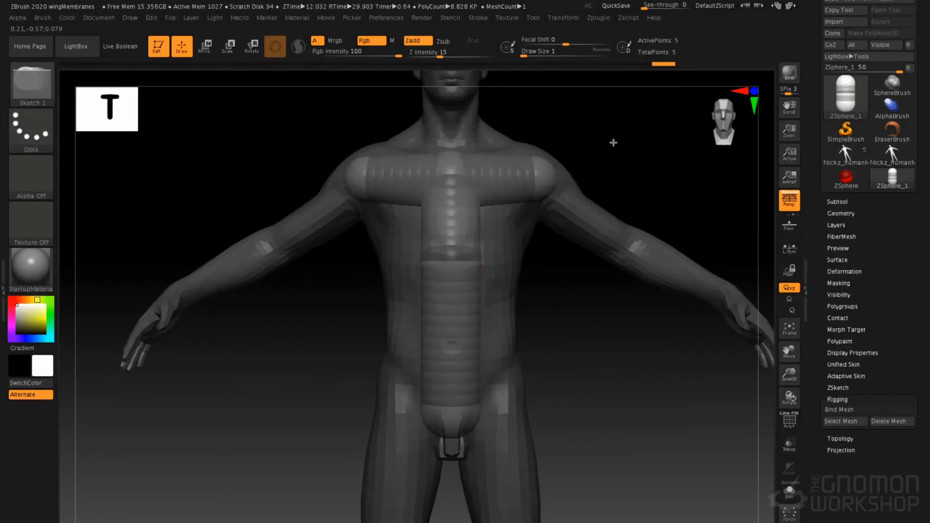
{"action": "left_click_drag", "start_coordinate": [614, 143], "coordinate": [567, 152], "text": "shift"}
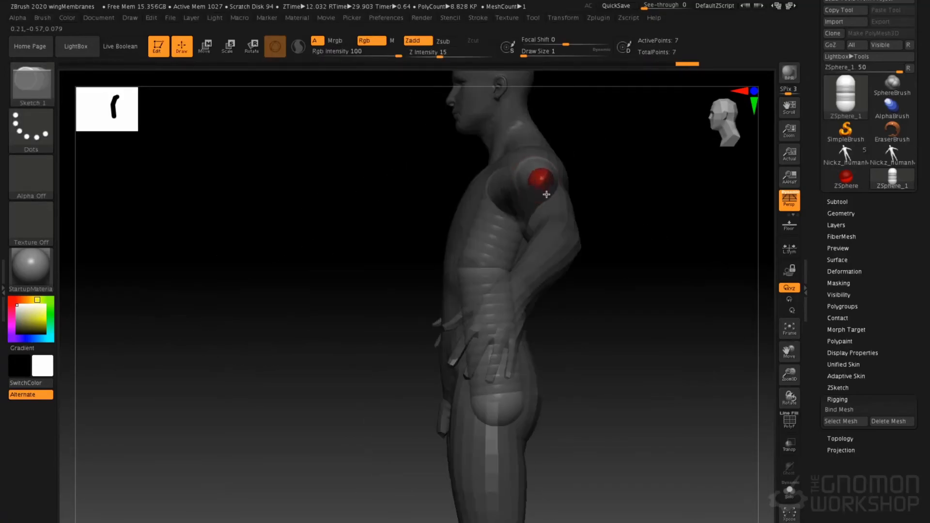
{"action": "mouse_move", "coordinate": [579, 191]}
{"action": "left_mouse_down"}
{"action": "mouse_move", "coordinate": [638, 182]}
{"action": "mouse_move", "coordinate": [596, 208]}
{"action": "left_mouse_up"}
{"action": "key", "text": "w"}
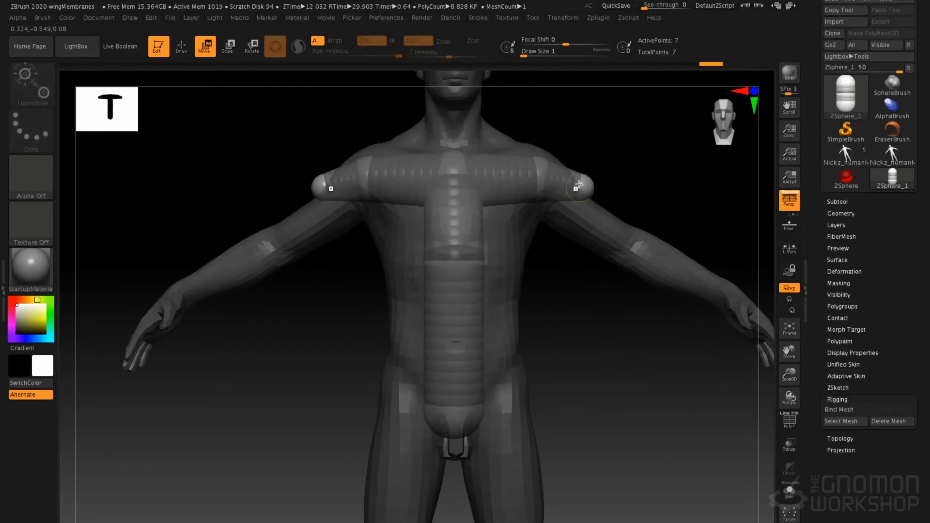
{"action": "left_click_drag", "start_coordinate": [595, 211], "coordinate": [619, 213]}
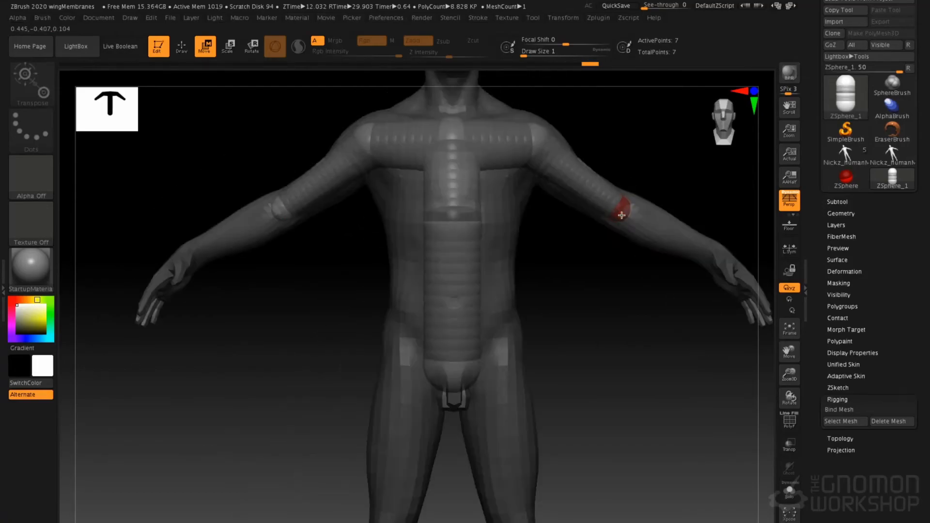
Add mirrored ZSpheres at the elbows and extend them along the forearms to the wrists
{"action": "key", "text": "q"}
{"action": "left_click_drag", "start_coordinate": [692, 186], "coordinate": [669, 183]}
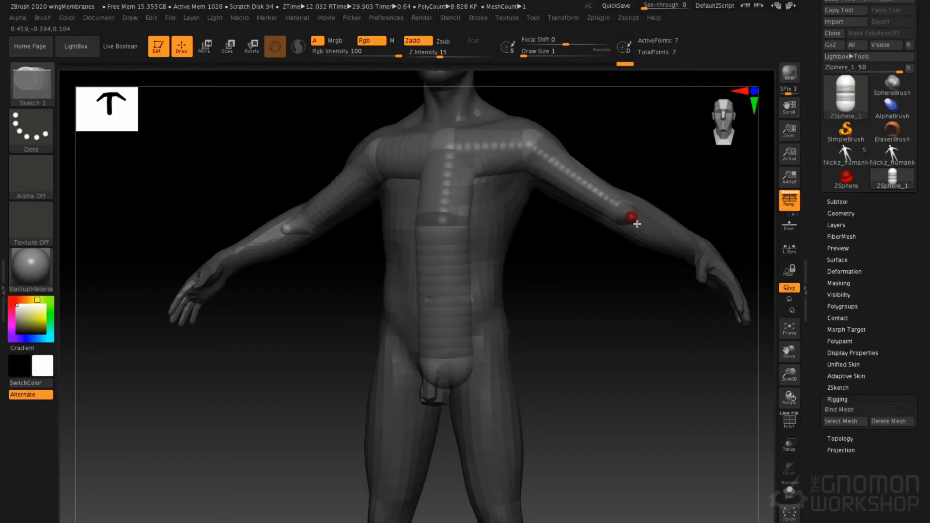
{"action": "key", "text": "w"}
{"action": "left_click_drag", "start_coordinate": [667, 177], "coordinate": [679, 177], "text": "shift"}
{"action": "mouse_move", "coordinate": [642, 216]}
{"action": "left_mouse_down"}
{"action": "mouse_move", "coordinate": [696, 249]}
{"action": "mouse_move", "coordinate": [707, 240]}
{"action": "left_mouse_up"}
Adjust the wrist ZSpheres from several angles until they are centred inside the wrists
{"action": "right_click_drag", "start_coordinate": [701, 242], "coordinate": [628, 198]}
{"action": "right_click_drag", "start_coordinate": [675, 291], "coordinate": [673, 306], "text": "ctrl"}
{"action": "left_click_drag", "start_coordinate": [628, 303], "coordinate": [604, 313]}
{"action": "right_click_drag", "start_coordinate": [604, 313], "coordinate": [557, 287]}
{"action": "left_click_drag", "start_coordinate": [584, 307], "coordinate": [593, 309]}
{"action": "right_click_drag", "start_coordinate": [601, 275], "coordinate": [630, 287]}
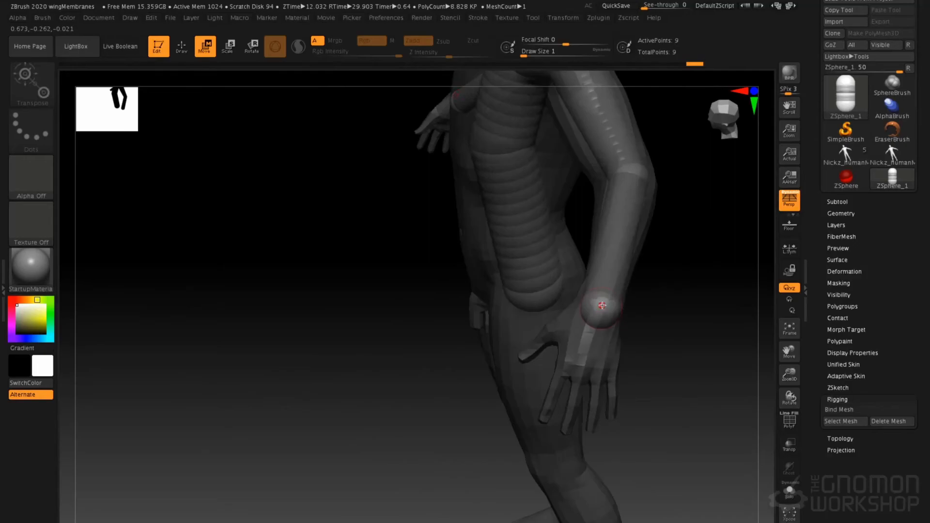
{"action": "mouse_move", "coordinate": [593, 252]}
{"action": "right_mouse_down", "text": "alt"}
{"action": "mouse_move", "coordinate": [478, 241]}
{"action": "mouse_move", "coordinate": [495, 266]}
{"action": "mouse_move", "coordinate": [583, 320]}
{"action": "mouse_move", "coordinate": [584, 279]}
{"action": "right_mouse_up", "text": "alt"}
Add mirrored ZSpheres at the wrists and move them through the hands toward the fingers
{"action": "key", "text": "q"}
{"action": "right_click_drag", "start_coordinate": [585, 181], "coordinate": [616, 181]}
{"action": "left_click_drag", "start_coordinate": [610, 188], "coordinate": [625, 217]}
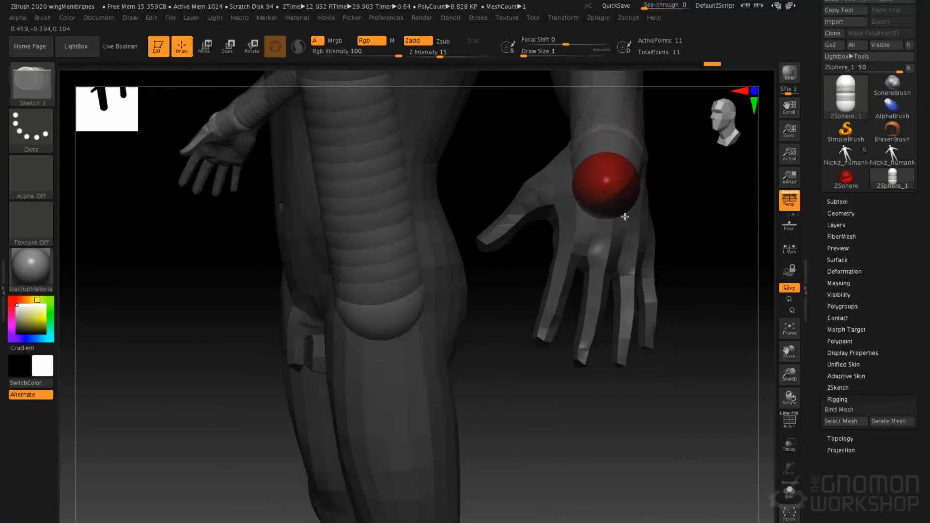
{"action": "right_click_drag", "start_coordinate": [655, 202], "coordinate": [612, 212]}
{"action": "key", "text": "w"}
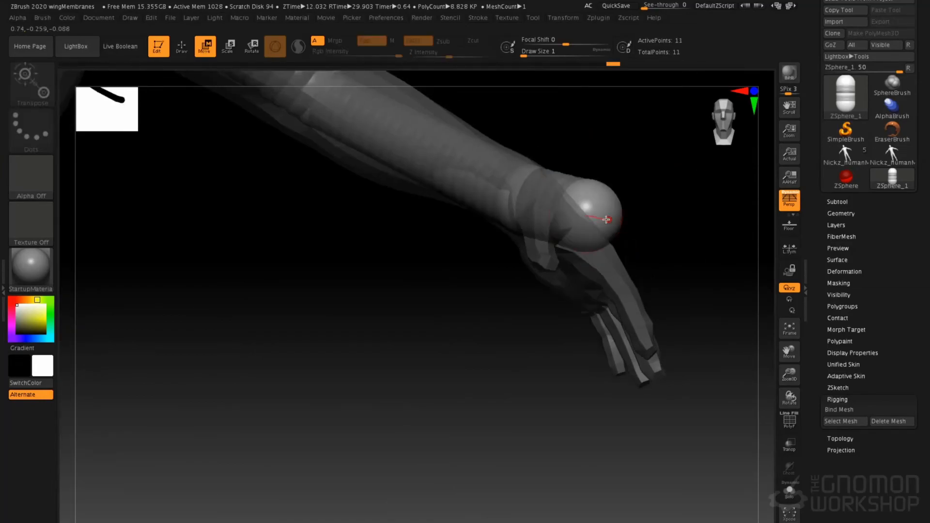
{"action": "right_click_drag", "start_coordinate": [615, 247], "coordinate": [638, 312]}
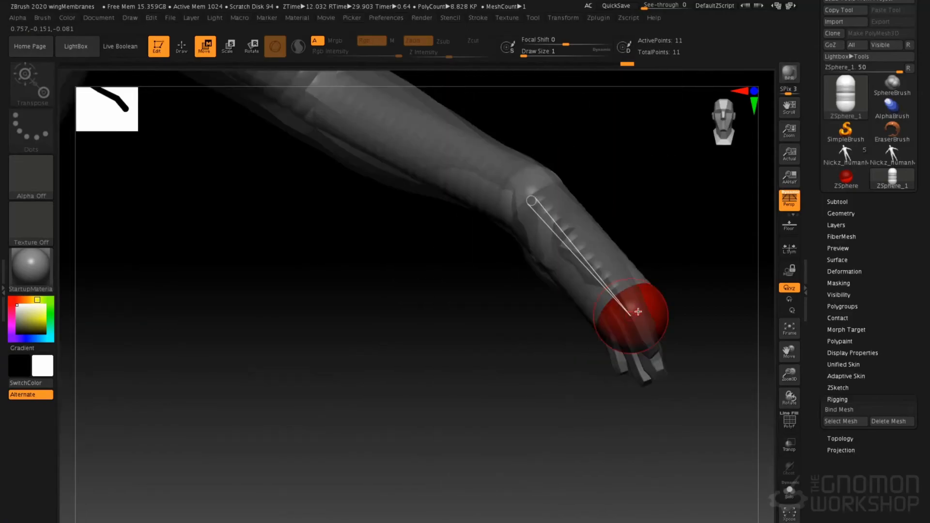
Enlarge the hand ZSpheres and check the fit of the chain along the opposite arm
{"action": "key", "text": "e"}
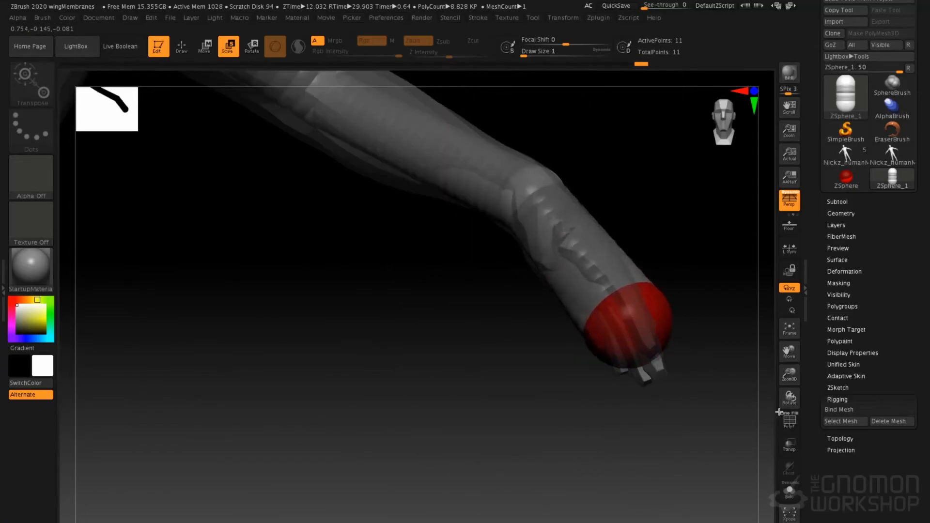
{"action": "right_click_drag", "start_coordinate": [696, 340], "coordinate": [533, 264]}
{"action": "mouse_move", "coordinate": [534, 203]}
{"action": "right_mouse_down"}
{"action": "mouse_move", "coordinate": [522, 203]}
{"action": "mouse_move", "coordinate": [569, 199]}
{"action": "mouse_move", "coordinate": [695, 224]}
{"action": "mouse_move", "coordinate": [350, 183]}
{"action": "mouse_move", "coordinate": [488, 311]}
{"action": "mouse_move", "coordinate": [479, 320]}
{"action": "mouse_move", "coordinate": [488, 331]}
{"action": "mouse_move", "coordinate": [401, 297]}
{"action": "right_mouse_up"}
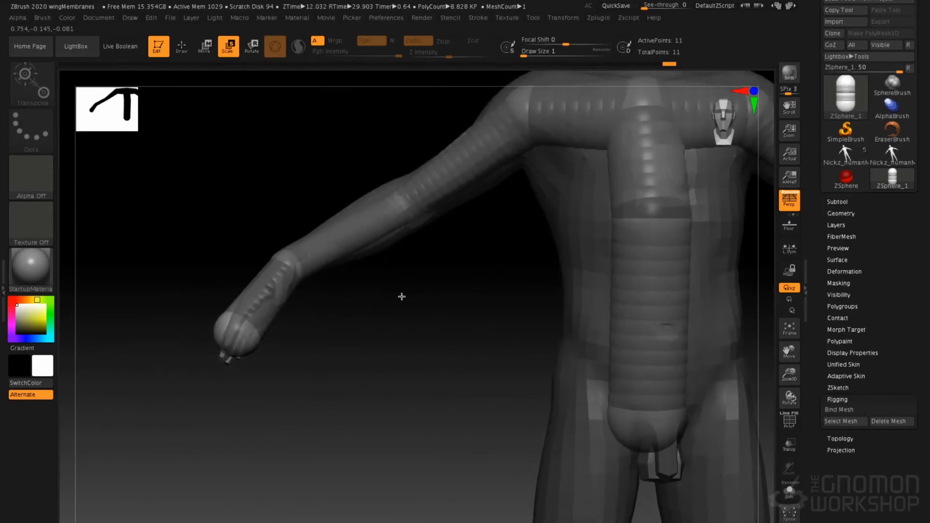
Insert mirrored ZSpheres between the wrists and hand ends, and extend branches from them toward the first thumb joints
{"action": "key", "text": "q"}
{"action": "left_click_drag", "start_coordinate": [270, 282], "coordinate": [284, 289]}
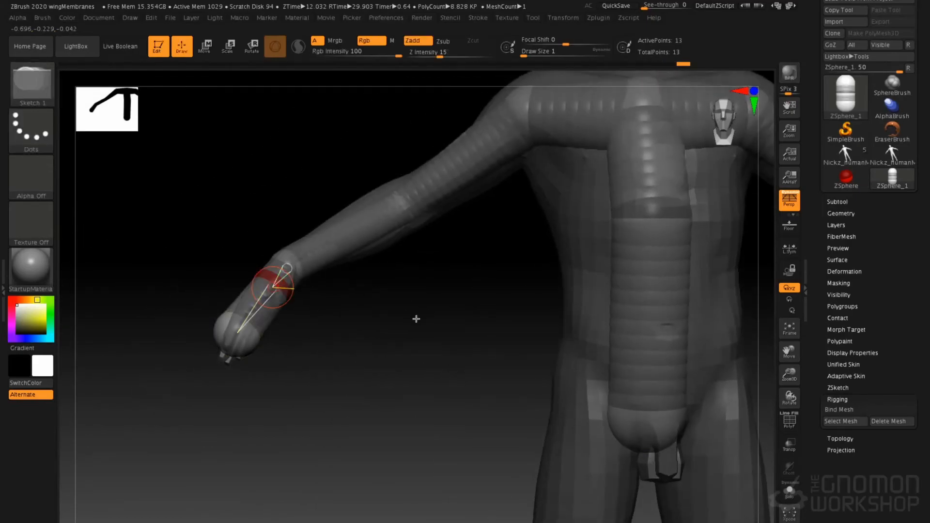
{"action": "right_click_drag", "start_coordinate": [396, 335], "coordinate": [324, 324]}
{"action": "left_click_drag", "start_coordinate": [305, 290], "coordinate": [315, 298]}
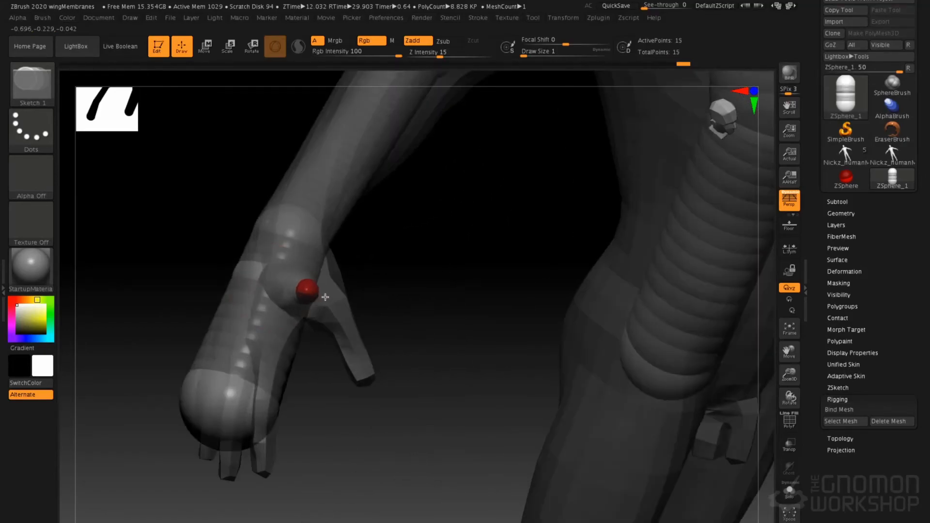
{"action": "key", "text": "w"}
{"action": "right_click_drag", "start_coordinate": [312, 293], "coordinate": [326, 280]}
{"action": "left_click_drag", "start_coordinate": [317, 295], "coordinate": [340, 314]}
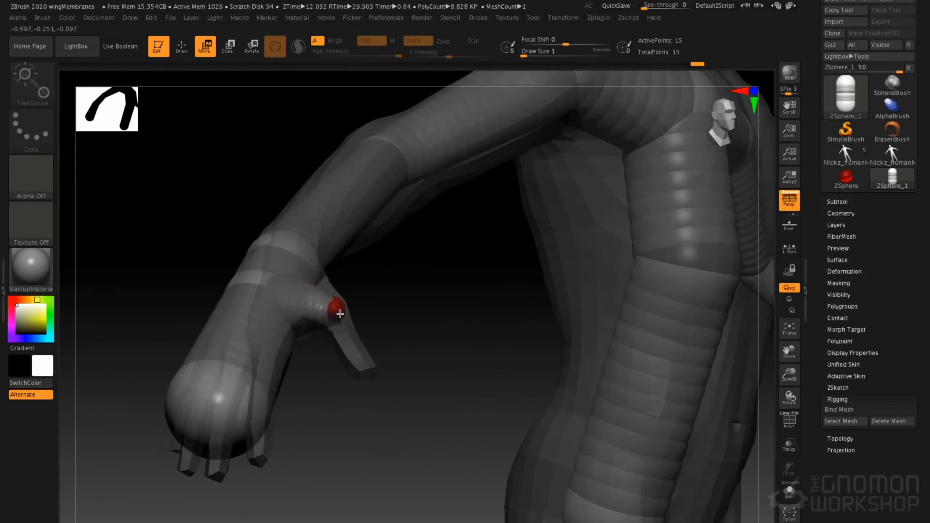
Add mirrored ZSpheres at the thumb joints and move them down to the thumb tips
{"action": "key", "text": "q"}
{"action": "left_click_drag", "start_coordinate": [345, 323], "coordinate": [386, 297], "text": "shift"}
{"action": "key", "text": "w"}
{"action": "right_click_drag", "start_coordinate": [422, 291], "coordinate": [342, 308]}
{"action": "left_click_drag", "start_coordinate": [324, 314], "coordinate": [307, 375]}
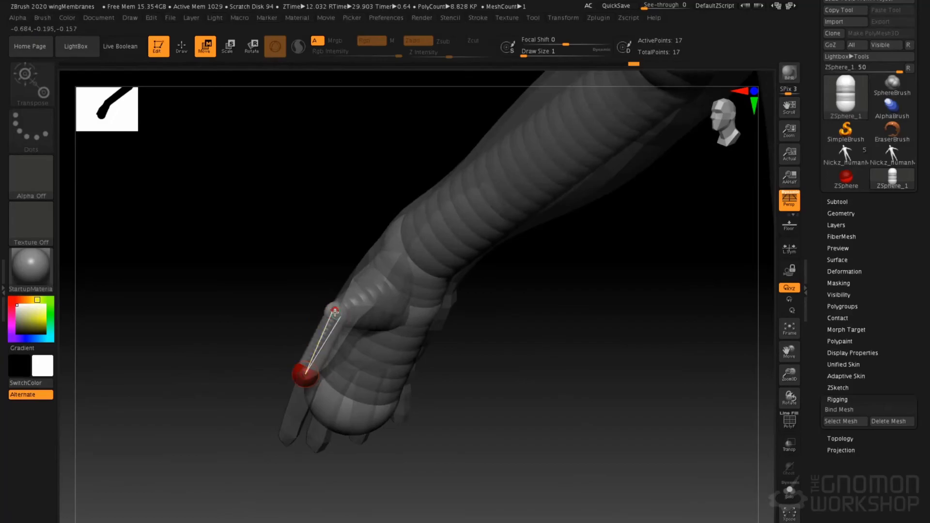
{"action": "left_click_drag", "start_coordinate": [334, 313], "coordinate": [341, 319]}
Reposition the fingertip-end and palm ZSpheres so the chain follows the hand from every angle
{"action": "right_click_drag", "start_coordinate": [309, 279], "coordinate": [321, 363]}
{"action": "right_click_drag", "start_coordinate": [264, 376], "coordinate": [228, 376]}
{"action": "left_click", "coordinate": [222, 406]}
{"action": "left_click_drag", "start_coordinate": [222, 406], "coordinate": [217, 397]}
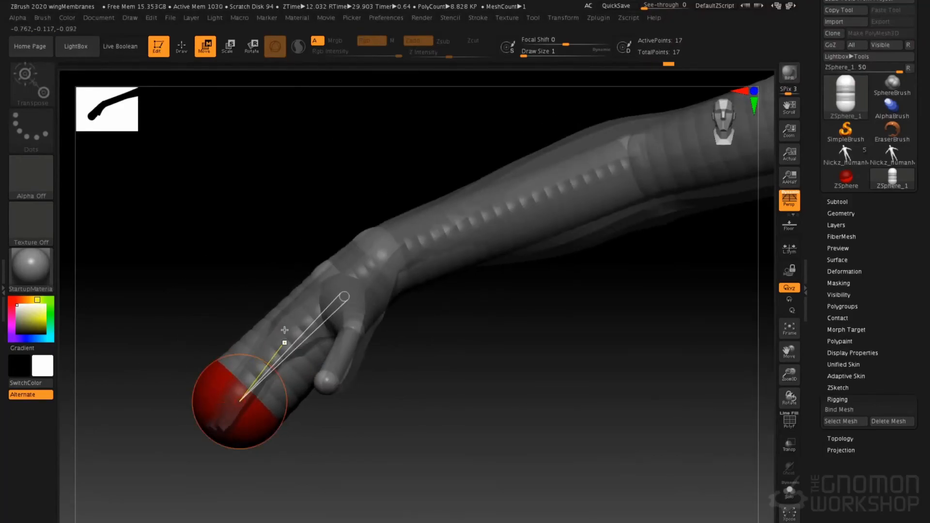
{"action": "right_click_drag", "start_coordinate": [317, 276], "coordinate": [295, 263], "text": "ctrl"}
{"action": "right_click_drag", "start_coordinate": [382, 268], "coordinate": [271, 279], "text": "alt"}
Add mirrored ZSpheres on both sides of the mid-spine ZSphere
{"action": "key", "text": "q"}
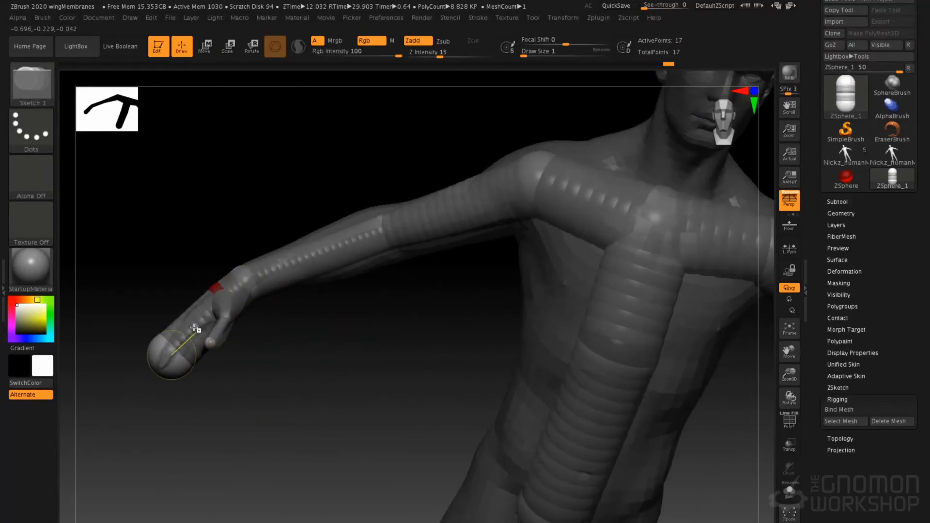
{"action": "mouse_move", "coordinate": [441, 255]}
{"action": "right_mouse_down"}
{"action": "mouse_move", "coordinate": [426, 230]}
{"action": "mouse_move", "coordinate": [440, 252]}
{"action": "right_mouse_up"}
{"action": "mouse_move", "coordinate": [440, 252]}
{"action": "right_mouse_down", "text": "ctrl"}
{"action": "mouse_move", "coordinate": [439, 210]}
{"action": "mouse_move", "coordinate": [409, 171]}
{"action": "mouse_move", "coordinate": [448, 286]}
{"action": "right_mouse_up", "text": "ctrl"}
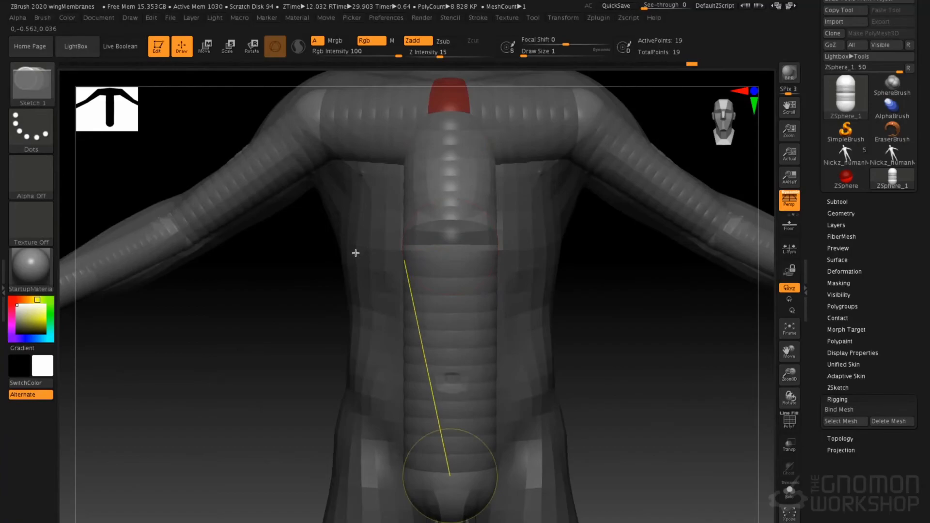
{"action": "left_click_drag", "start_coordinate": [410, 239], "coordinate": [417, 244]}
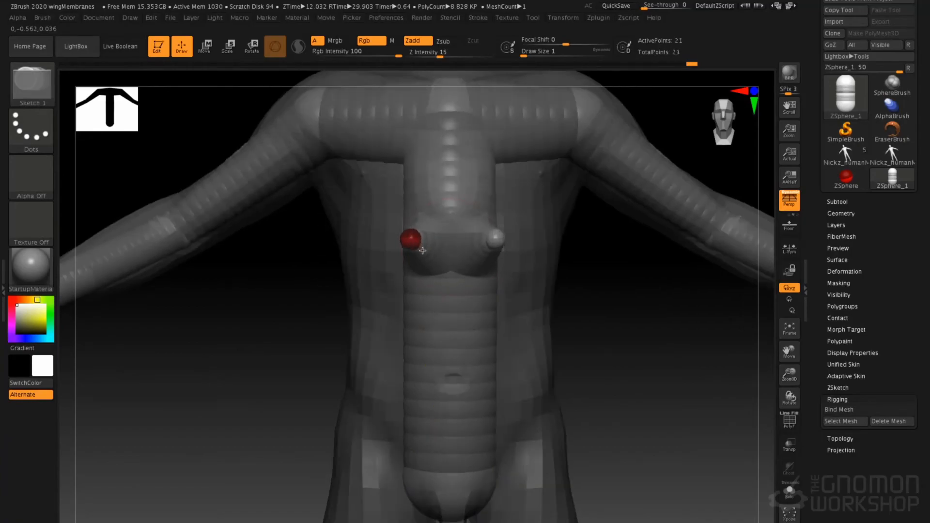
Move the mid-spine side ZSpheres outward until they sit inside both sides of the rib cage
{"action": "mouse_move", "coordinate": [370, 266]}
{"action": "left_mouse_down"}
{"action": "mouse_move", "coordinate": [409, 257]}
{"action": "mouse_move", "coordinate": [335, 244]}
{"action": "left_mouse_up"}
{"action": "key", "text": "w"}
{"action": "right_click_drag", "start_coordinate": [337, 245], "coordinate": [312, 249], "text": "shift"}
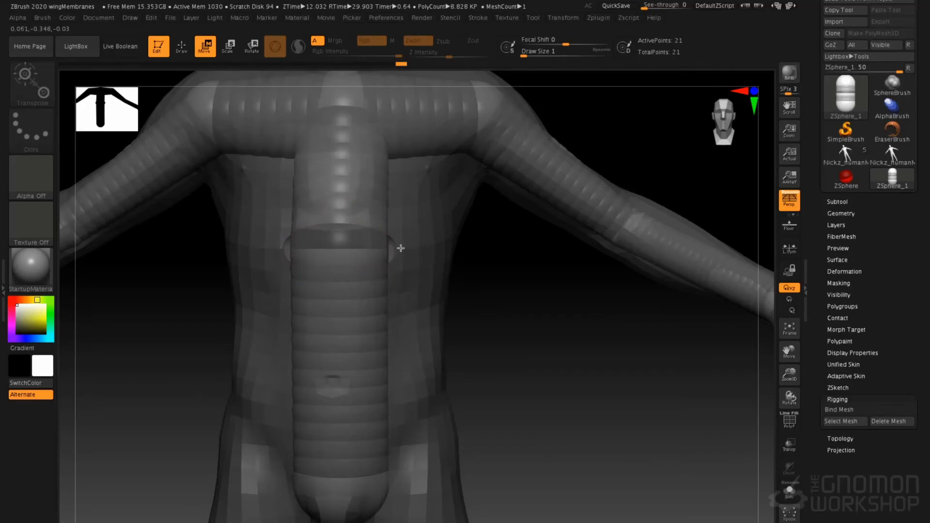
{"action": "right_click_drag", "start_coordinate": [401, 249], "coordinate": [388, 250]}
{"action": "left_click_drag", "start_coordinate": [388, 250], "coordinate": [453, 258]}
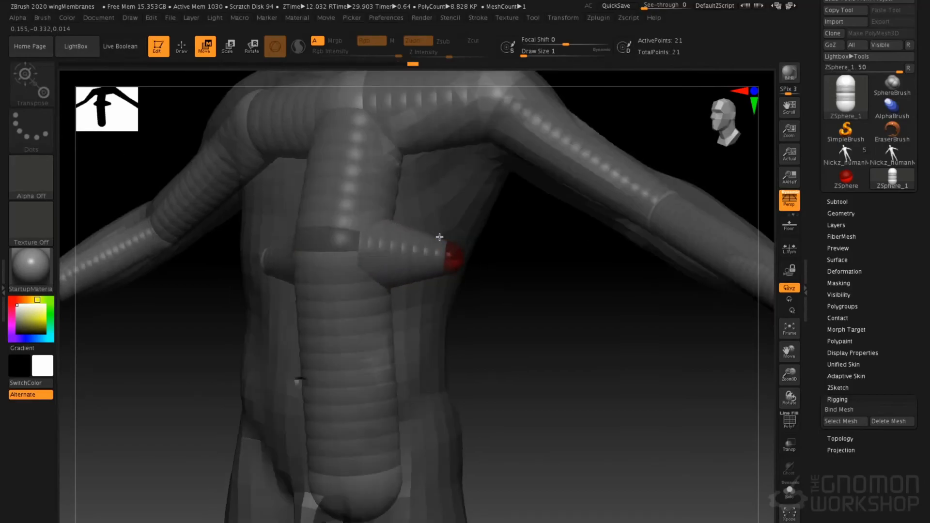
{"action": "right_click_drag", "start_coordinate": [449, 253], "coordinate": [449, 258], "text": "shift"}
{"action": "left_click_drag", "start_coordinate": [449, 259], "coordinate": [438, 257]}
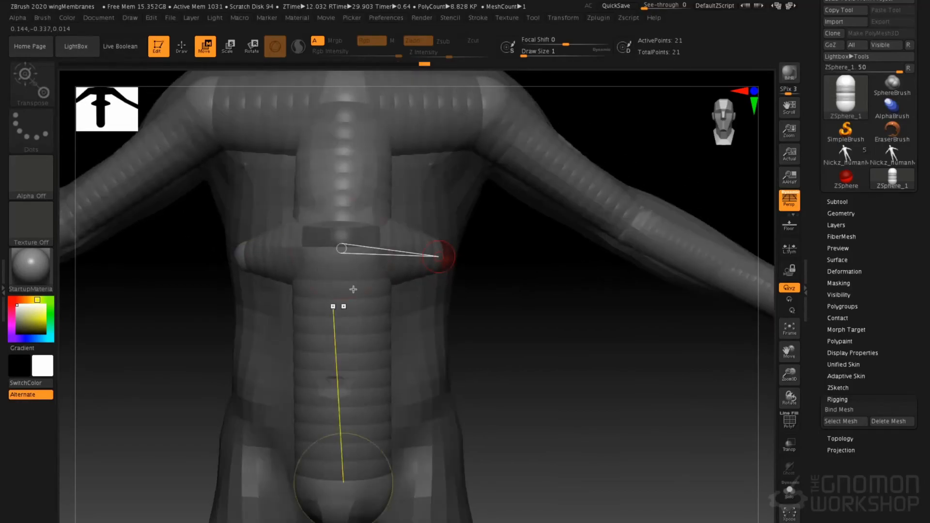
Add large mirrored ZSpheres to the pelvis ZSphere and move them inward to the hip joints
{"action": "right_click_drag", "start_coordinate": [473, 351], "coordinate": [493, 264]}
{"action": "key", "text": "q"}
{"action": "mouse_move", "coordinate": [462, 357]}
{"action": "left_mouse_down"}
{"action": "mouse_move", "coordinate": [476, 386]}
{"action": "mouse_move", "coordinate": [484, 309]}
{"action": "left_mouse_up"}
{"action": "right_click_drag", "start_coordinate": [484, 310], "coordinate": [527, 320]}
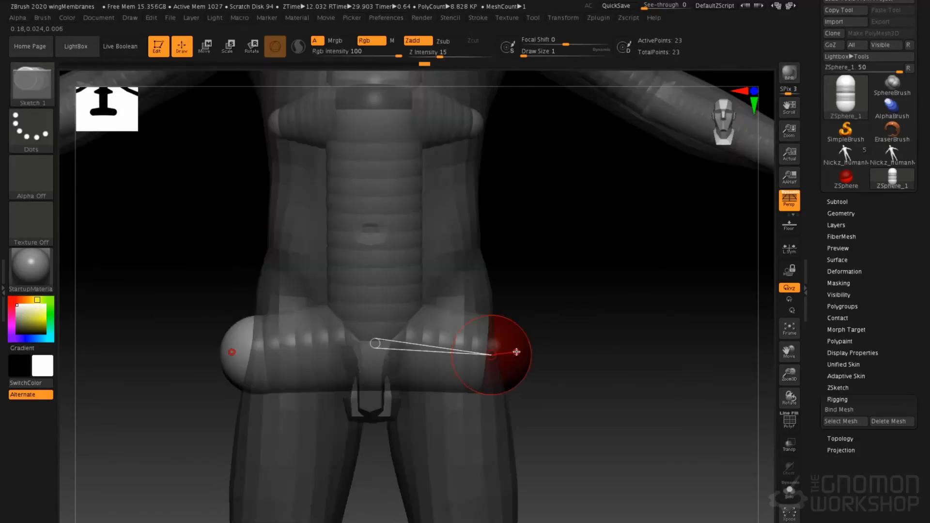
{"action": "key", "text": "w"}
{"action": "left_click_drag", "start_coordinate": [499, 353], "coordinate": [482, 350]}
Add mirrored ZSpheres at the hips and move them down through the thighs toward the knees
{"action": "key", "text": "q"}
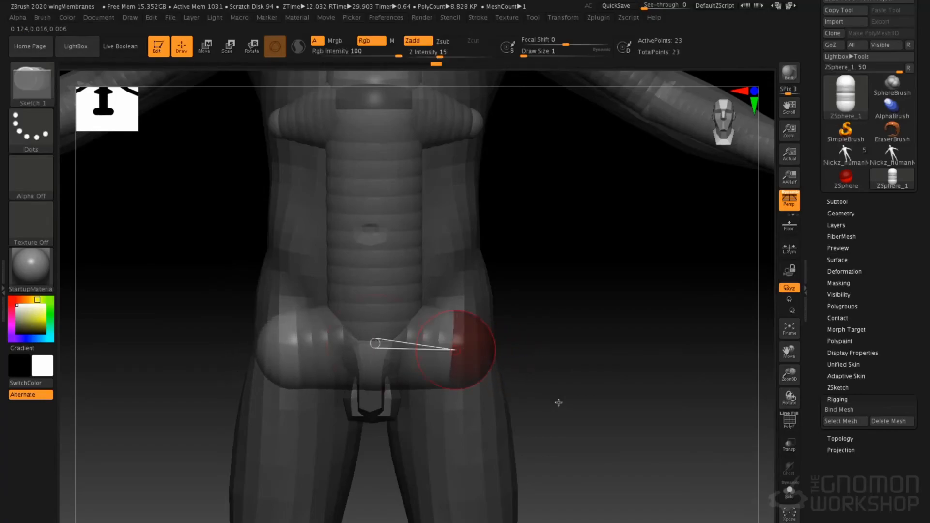
{"action": "mouse_move", "coordinate": [567, 389]}
{"action": "right_mouse_down"}
{"action": "mouse_move", "coordinate": [522, 347]}
{"action": "mouse_move", "coordinate": [469, 372]}
{"action": "right_mouse_up"}
{"action": "left_click_drag", "start_coordinate": [470, 371], "coordinate": [573, 370]}
{"action": "left_click_drag", "start_coordinate": [567, 338], "coordinate": [551, 165], "text": "alt"}
{"action": "key", "text": "w"}
{"action": "left_click_drag", "start_coordinate": [451, 358], "coordinate": [468, 450]}
{"action": "left_click_drag", "start_coordinate": [565, 342], "coordinate": [446, 346]}
{"action": "left_click_drag", "start_coordinate": [469, 422], "coordinate": [525, 421]}
Add a second mirrored pair of ZSpheres at the thigh ends and align both pairs above and below the knees
{"action": "key", "text": "q"}
{"action": "mouse_move", "coordinate": [652, 380]}
{"action": "left_mouse_down"}
{"action": "mouse_move", "coordinate": [655, 307]}
{"action": "mouse_move", "coordinate": [526, 434]}
{"action": "left_mouse_up"}
{"action": "left_click", "coordinate": [519, 428], "text": "shift"}
{"action": "key", "text": "w"}
{"action": "mouse_move", "coordinate": [612, 342]}
{"action": "left_mouse_down"}
{"action": "mouse_move", "coordinate": [626, 353]}
{"action": "mouse_move", "coordinate": [623, 383]}
{"action": "left_mouse_up"}
{"action": "left_click_drag", "start_coordinate": [502, 502], "coordinate": [549, 504]}
{"action": "left_click_drag", "start_coordinate": [618, 404], "coordinate": [635, 279], "text": "shift"}
{"action": "left_click_drag", "start_coordinate": [561, 388], "coordinate": [538, 402]}
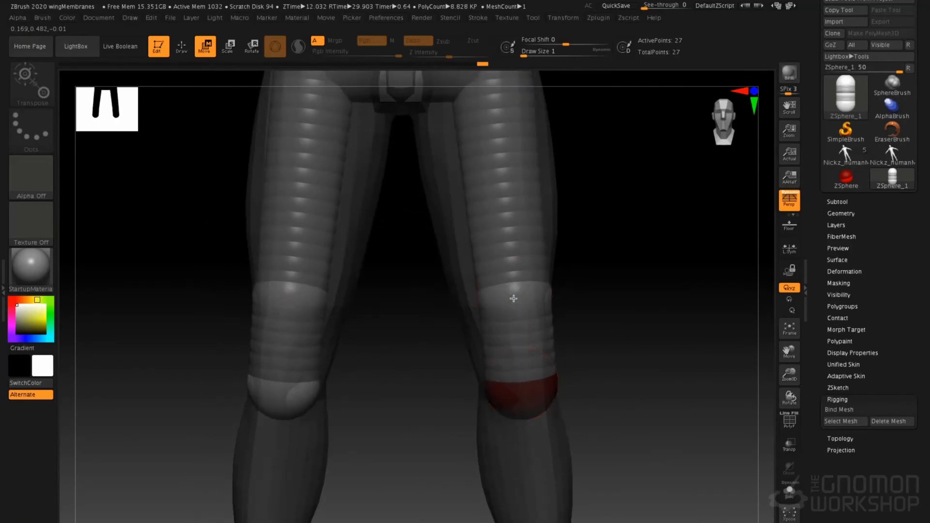
{"action": "left_click_drag", "start_coordinate": [514, 298], "coordinate": [509, 305]}
{"action": "left_click", "coordinate": [538, 398]}
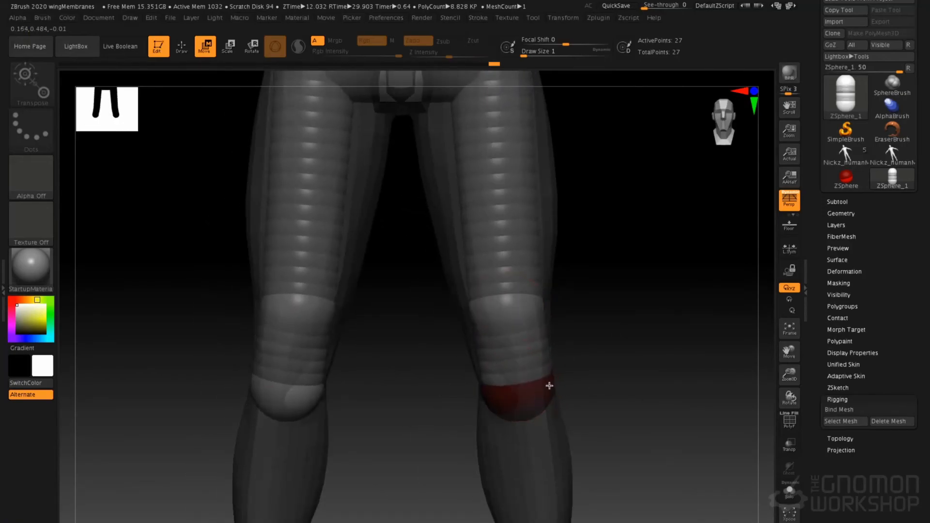
Add mirrored ZSpheres below the knees, move them down to the ankles and scale them to fit
{"action": "mouse_move", "coordinate": [600, 351]}
{"action": "left_mouse_down"}
{"action": "mouse_move", "coordinate": [576, 339]}
{"action": "mouse_move", "coordinate": [536, 365]}
{"action": "left_mouse_up"}
{"action": "key", "text": "q"}
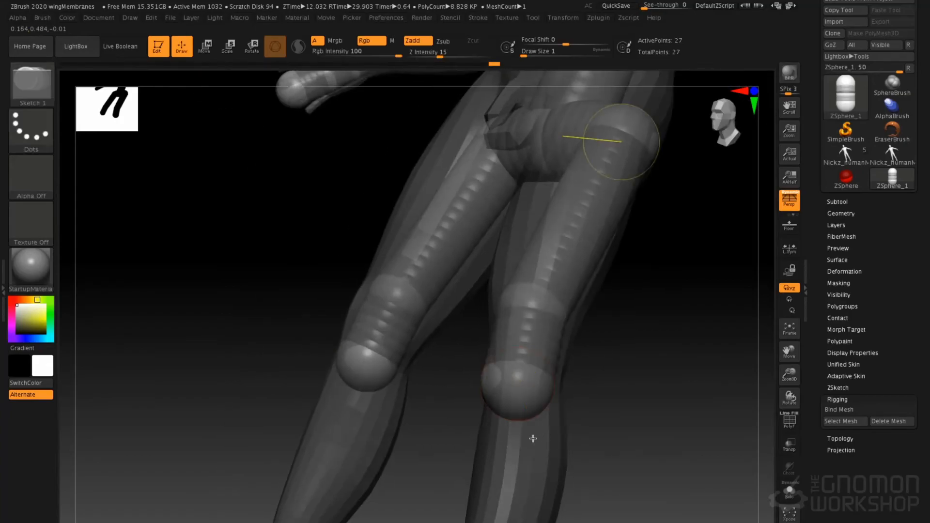
{"action": "left_click_drag", "start_coordinate": [510, 410], "coordinate": [535, 413]}
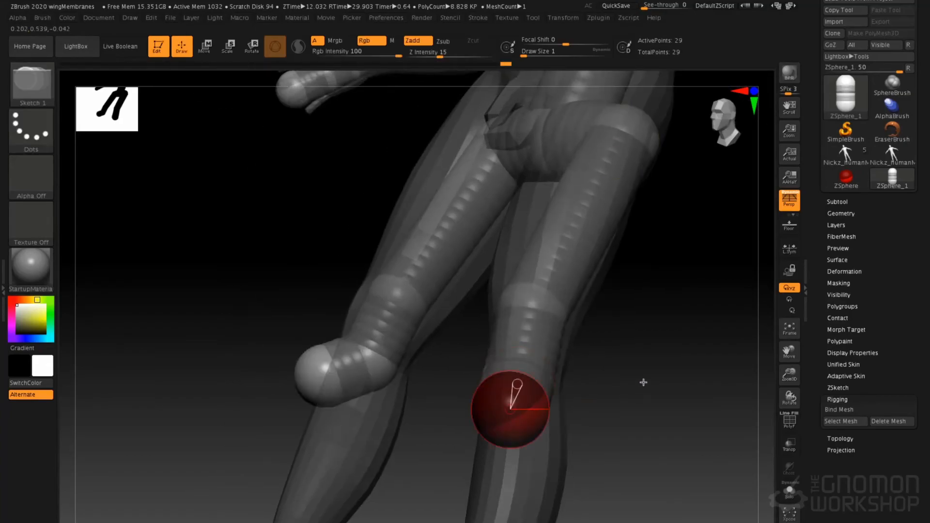
{"action": "mouse_move", "coordinate": [644, 382]}
{"action": "left_mouse_down"}
{"action": "mouse_move", "coordinate": [631, 394]}
{"action": "mouse_move", "coordinate": [637, 297]}
{"action": "mouse_move", "coordinate": [557, 368]}
{"action": "mouse_move", "coordinate": [517, 384]}
{"action": "mouse_move", "coordinate": [550, 394]}
{"action": "left_mouse_up"}
{"action": "key", "text": "ctrl+z"}
{"action": "key", "text": "w"}
{"action": "left_click_drag", "start_coordinate": [440, 199], "coordinate": [543, 465]}
{"action": "right_click_drag", "start_coordinate": [531, 423], "coordinate": [559, 438], "text": "shift"}
{"action": "left_click_drag", "start_coordinate": [540, 462], "coordinate": [413, 385]}
{"action": "key", "text": "e"}
{"action": "right_click_drag", "start_coordinate": [567, 401], "coordinate": [575, 460]}
Insert mirrored ZSpheres midway along the shins and move them back toward the calves
{"action": "key", "text": "q"}
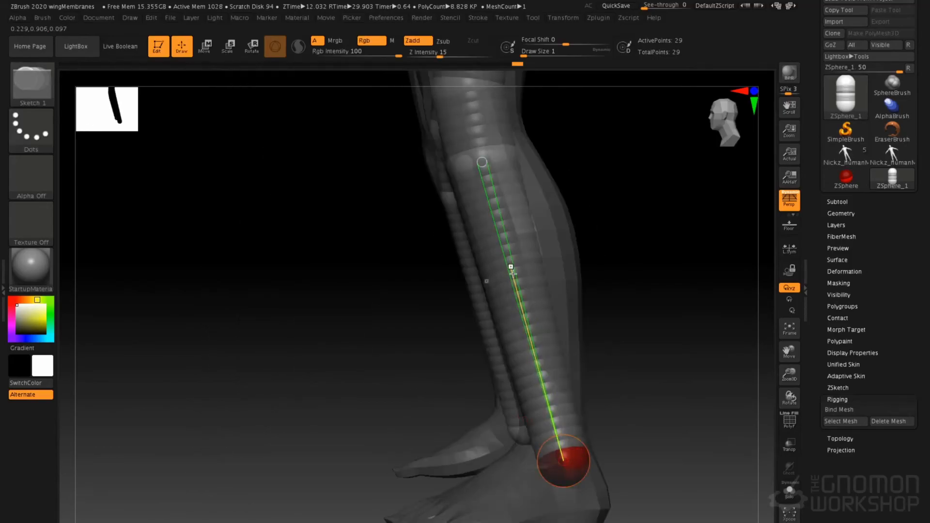
{"action": "left_click", "coordinate": [514, 270]}
{"action": "key", "text": "w"}
{"action": "key", "text": "space"}
{"action": "key", "text": "space"}
{"action": "left_click", "coordinate": [526, 275]}
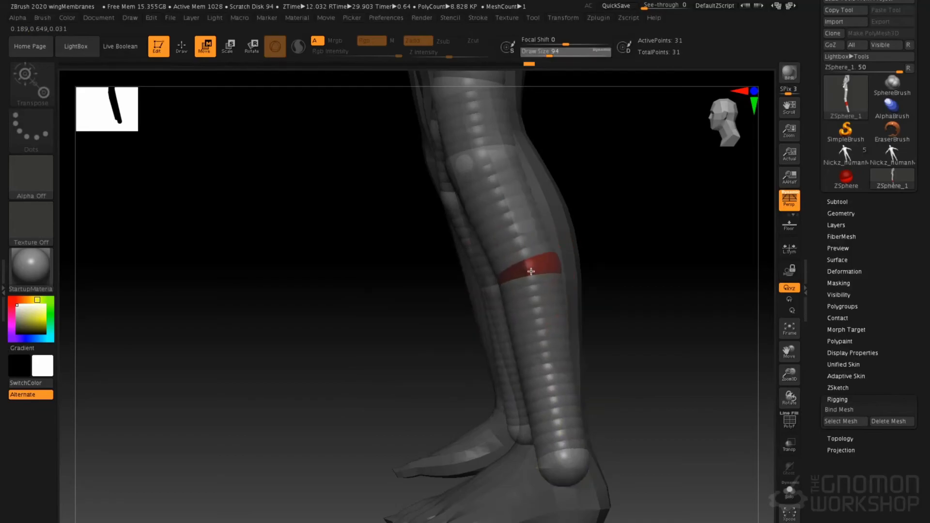
Add mirrored ZSpheres at the ankles, set Draw Size to 1 and move them forward toward the toes
{"action": "right_click_drag", "start_coordinate": [529, 367], "coordinate": [526, 254], "text": "alt"}
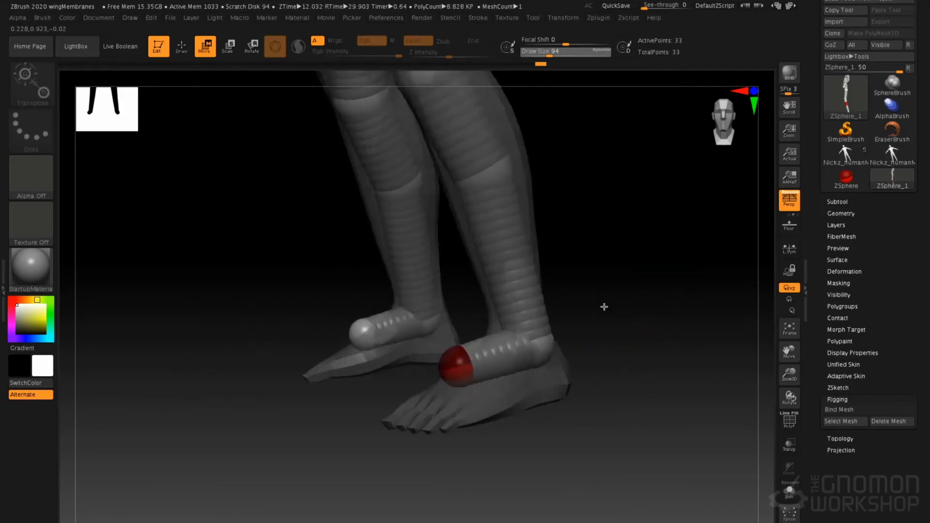
{"action": "key", "text": "space"}
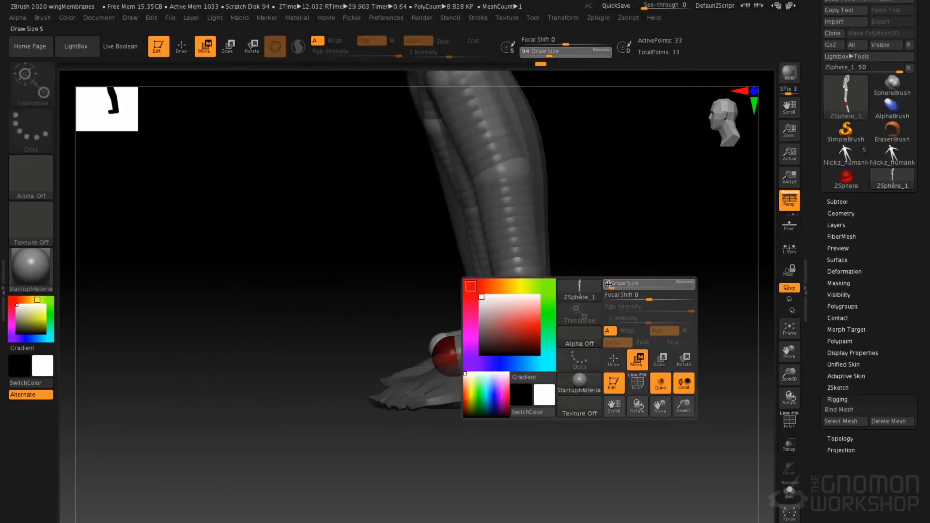
{"action": "left_click_drag", "start_coordinate": [425, 382], "coordinate": [421, 387]}
Add mirrored ZSpheres behind the ankles, move them down into the heels and recentre the ankle ZSpheres
{"action": "key", "text": "q"}
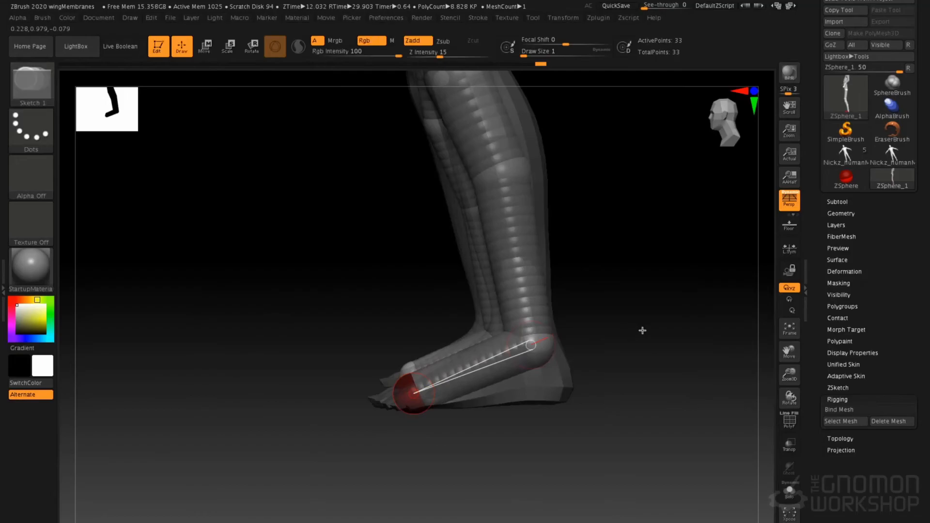
{"action": "left_click_drag", "start_coordinate": [642, 331], "coordinate": [531, 355]}
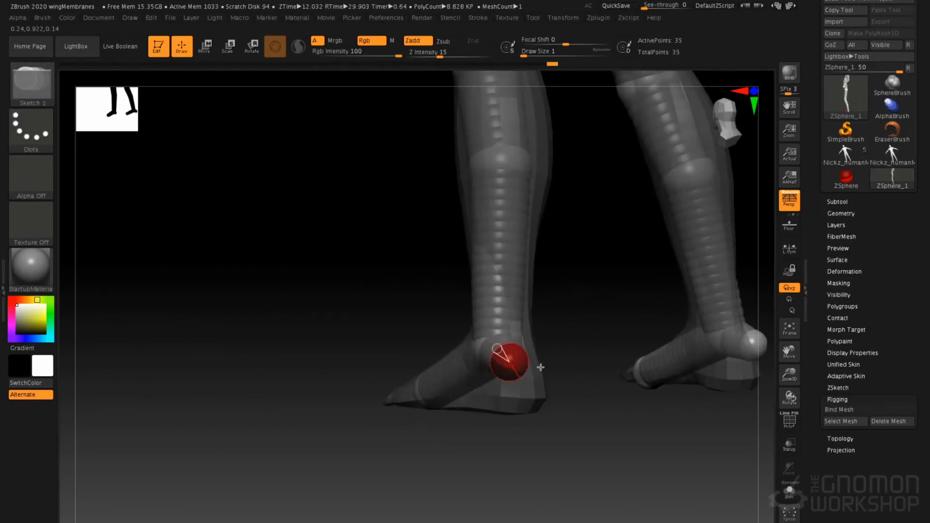
{"action": "key", "text": "w"}
{"action": "left_click_drag", "start_coordinate": [436, 325], "coordinate": [538, 330]}
{"action": "left_click_drag", "start_coordinate": [543, 398], "coordinate": [517, 391]}
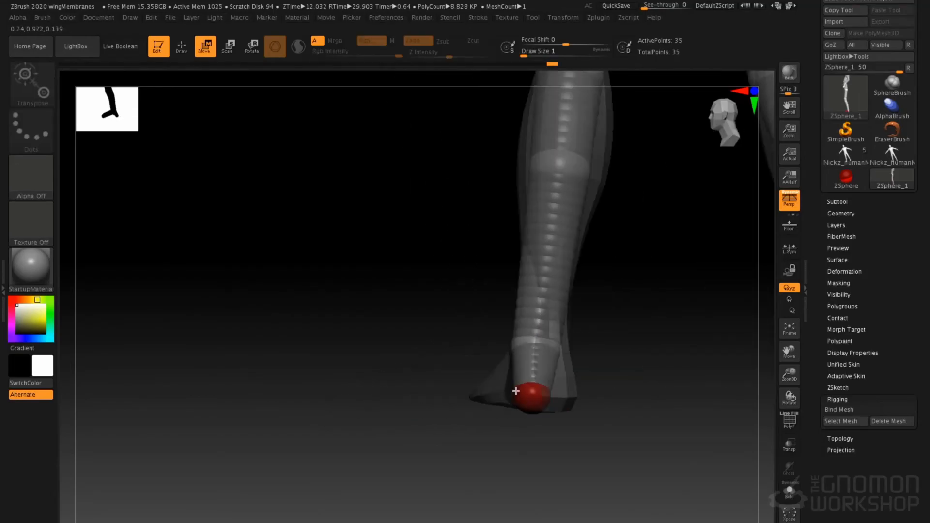
{"action": "left_click_drag", "start_coordinate": [541, 347], "coordinate": [535, 347]}
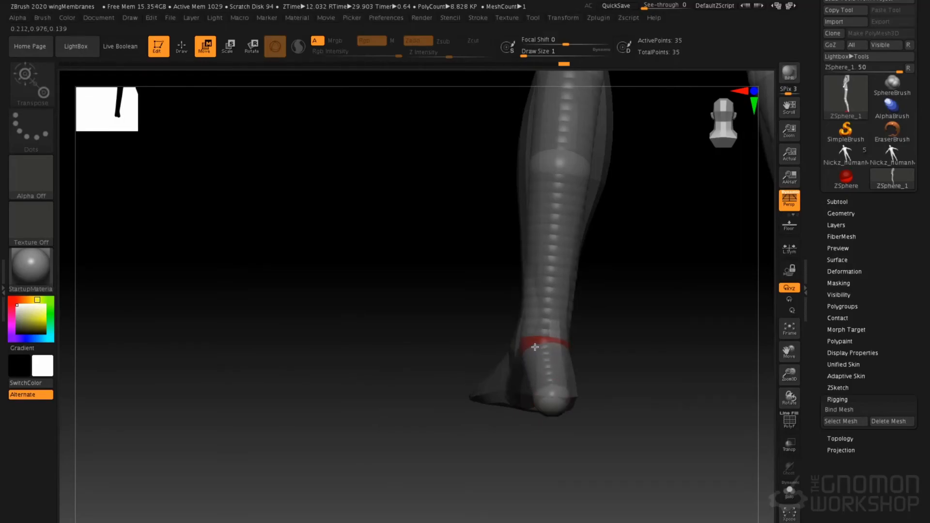
Scale down the ZSpheres throughout the rig so the chains run thinner inside the body
{"action": "mouse_move", "coordinate": [501, 292]}
{"action": "left_mouse_down", "text": "alt"}
{"action": "mouse_move", "coordinate": [463, 383]}
{"action": "mouse_move", "coordinate": [534, 324]}
{"action": "mouse_move", "coordinate": [542, 287]}
{"action": "mouse_move", "coordinate": [614, 345]}
{"action": "mouse_move", "coordinate": [634, 433]}
{"action": "left_mouse_up", "text": "alt"}
{"action": "left_click_drag", "start_coordinate": [590, 261], "coordinate": [576, 331], "text": "alt"}
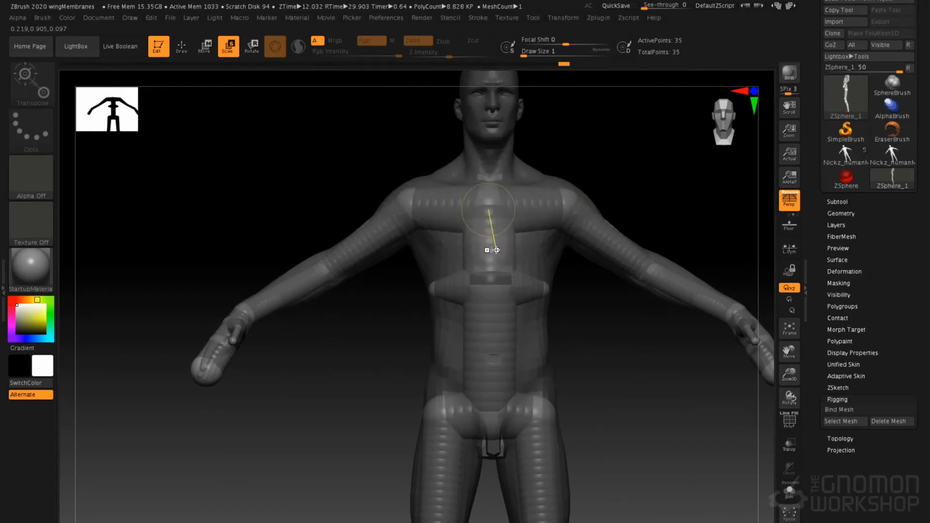
{"action": "left_click_drag", "start_coordinate": [480, 238], "coordinate": [404, 154]}
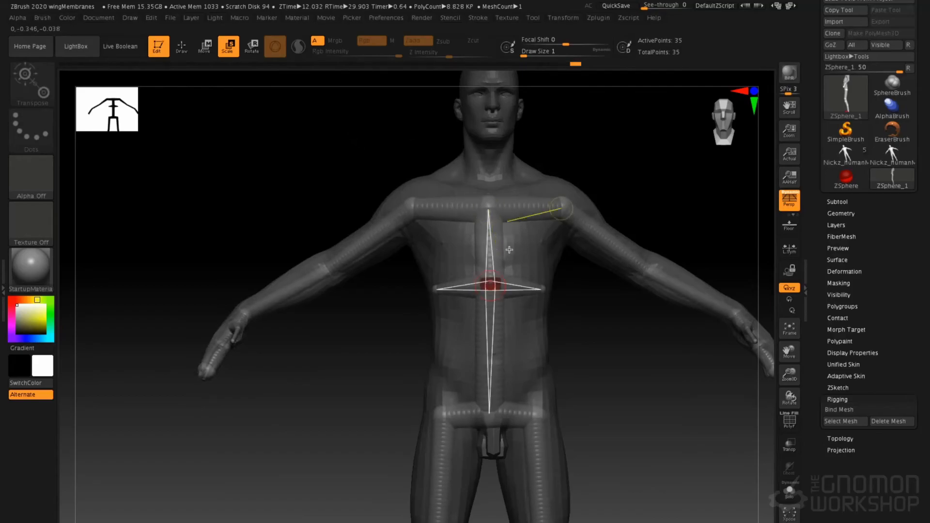
Move the upper chest ZSphere up to the base of the neck
{"action": "mouse_move", "coordinate": [518, 206]}
{"action": "right_mouse_down", "text": "alt"}
{"action": "mouse_move", "coordinate": [521, 181]}
{"action": "mouse_move", "coordinate": [519, 225]}
{"action": "right_mouse_up", "text": "alt"}
{"action": "right_click_drag", "start_coordinate": [519, 140], "coordinate": [519, 188], "text": "alt"}
{"action": "key", "text": "q"}
{"action": "mouse_move", "coordinate": [548, 153]}
{"action": "right_mouse_down"}
{"action": "mouse_move", "coordinate": [565, 185]}
{"action": "mouse_move", "coordinate": [528, 170]}
{"action": "mouse_move", "coordinate": [493, 194]}
{"action": "right_mouse_up"}
{"action": "key", "text": "w"}
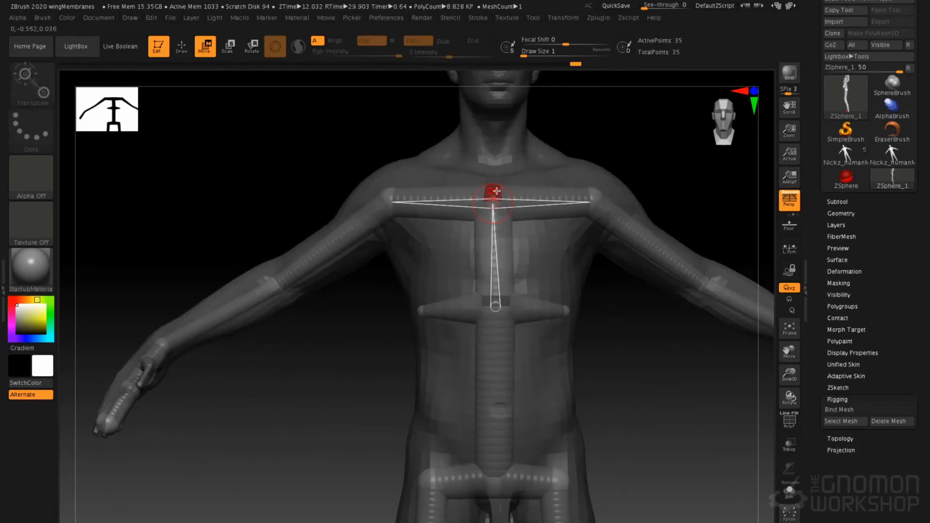
{"action": "left_click_drag", "start_coordinate": [497, 183], "coordinate": [497, 174]}
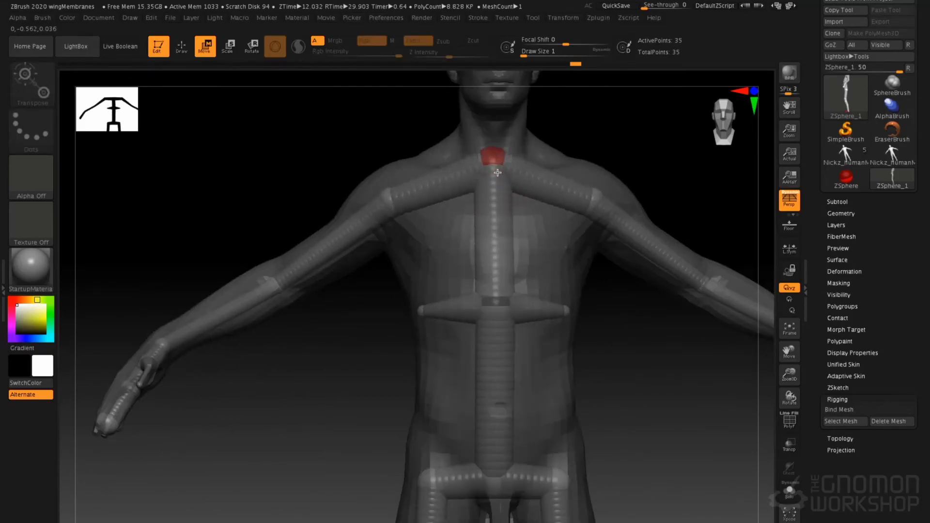
Add a ZSphere at the base of the neck and move it up through the neck toward the head
{"action": "key", "text": "q"}
{"action": "mouse_move", "coordinate": [572, 129]}
{"action": "right_mouse_down"}
{"action": "mouse_move", "coordinate": [567, 157]}
{"action": "mouse_move", "coordinate": [497, 161]}
{"action": "right_mouse_up"}
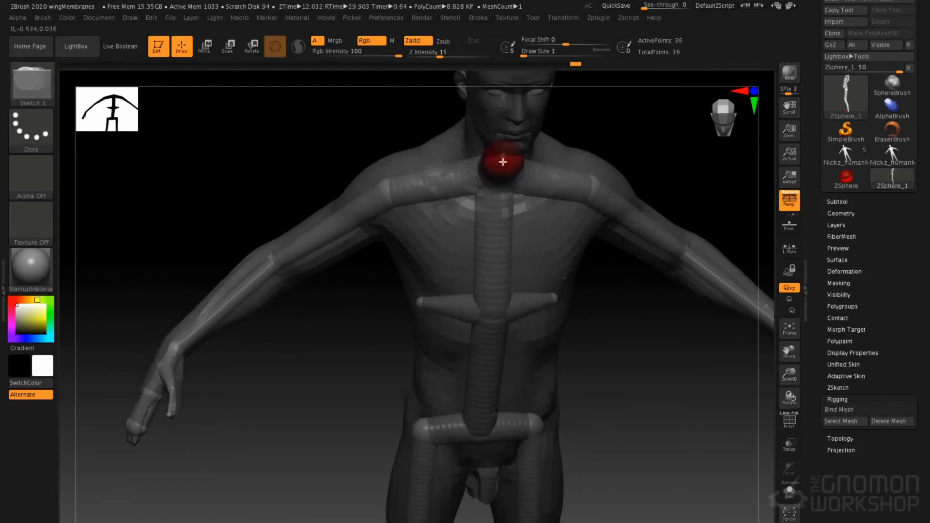
{"action": "key", "text": "w"}
{"action": "right_click_drag", "start_coordinate": [587, 129], "coordinate": [572, 147], "text": "shift"}
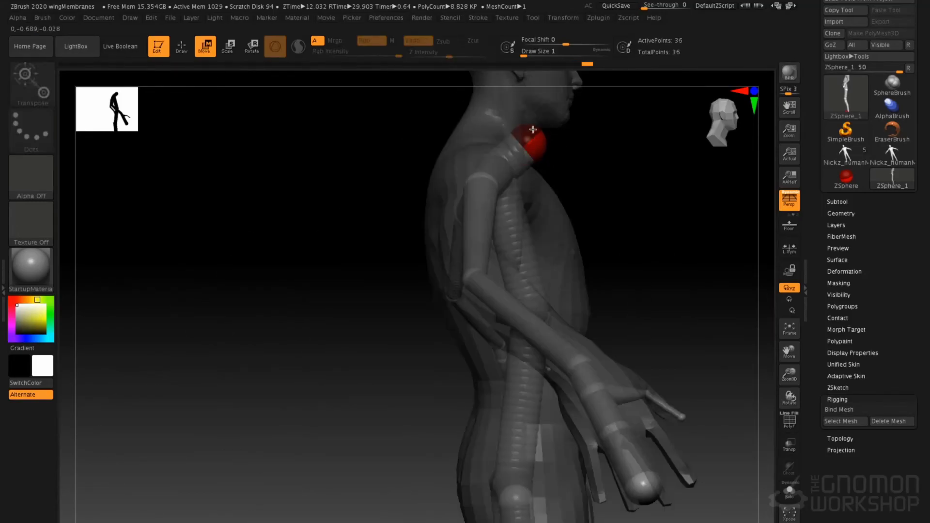
{"action": "left_click_drag", "start_coordinate": [539, 141], "coordinate": [518, 105]}
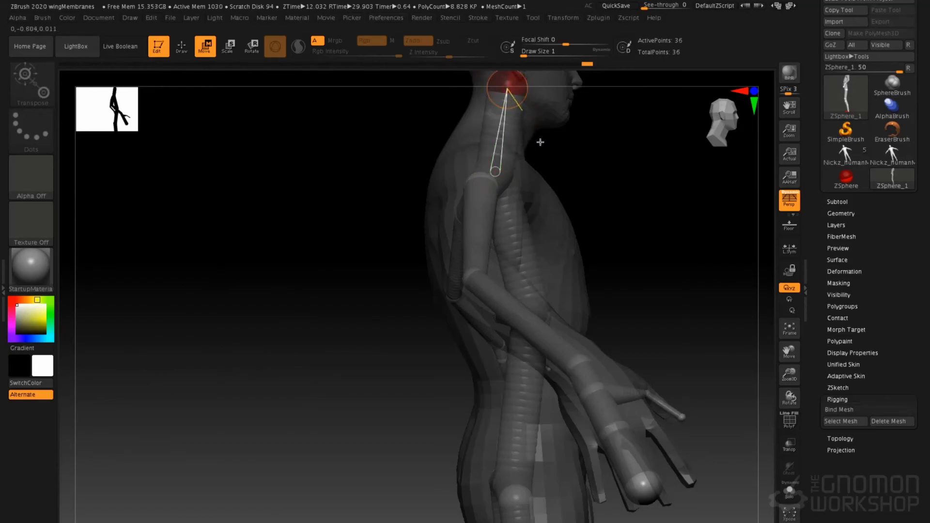
Insert a ZSphere midway along the neck link and adjust its position
{"action": "key", "text": "q"}
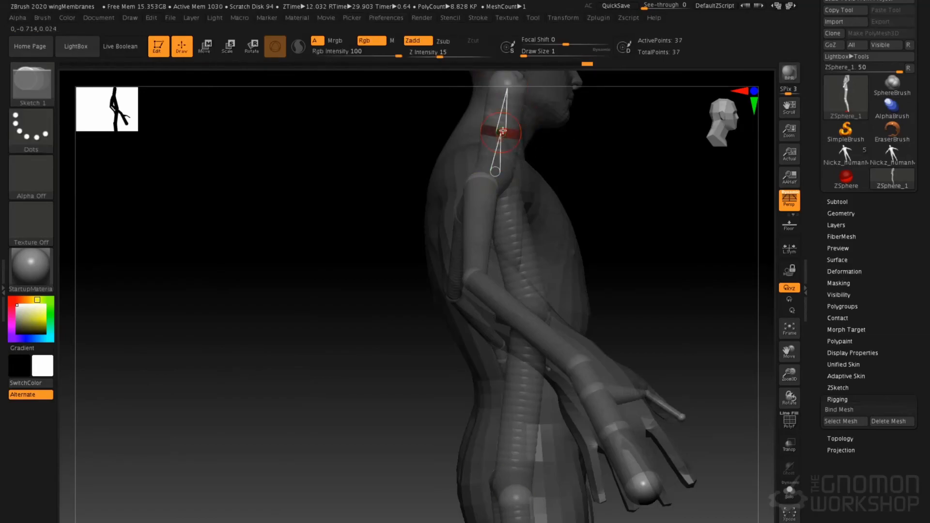
{"action": "key", "text": "w"}
{"action": "mouse_move", "coordinate": [553, 146]}
{"action": "right_mouse_down", "text": "alt"}
{"action": "mouse_move", "coordinate": [532, 237]}
{"action": "mouse_move", "coordinate": [526, 224]}
{"action": "right_mouse_up", "text": "alt"}
{"action": "key", "text": "q"}
{"action": "left_click_drag", "start_coordinate": [615, 133], "coordinate": [516, 199]}
{"action": "key", "text": "ctrl+z"}
Isolate the ZSphere rig with Solo mode and view its head-end ZSphere from above
{"action": "left_click_drag", "start_coordinate": [579, 113], "coordinate": [578, 117]}
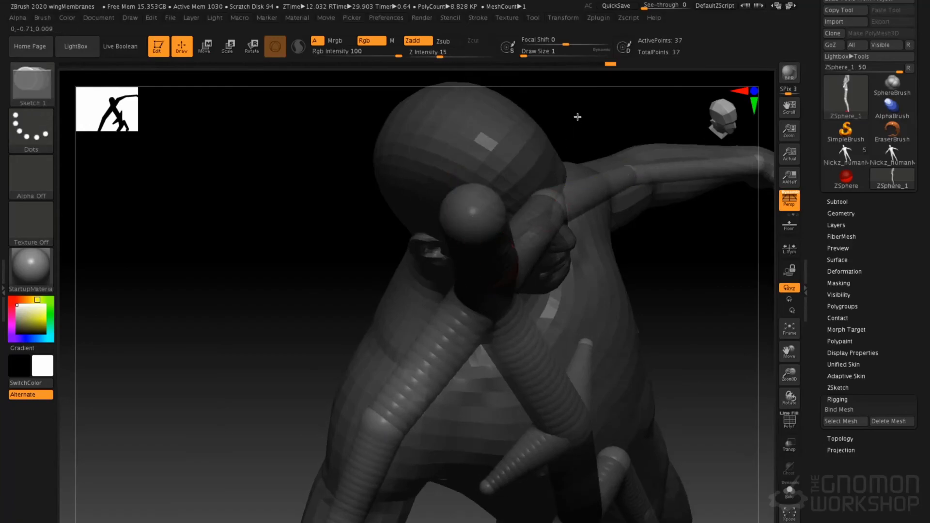
{"action": "left_click", "coordinate": [794, 499]}
{"action": "left_click_drag", "start_coordinate": [619, 301], "coordinate": [550, 289]}
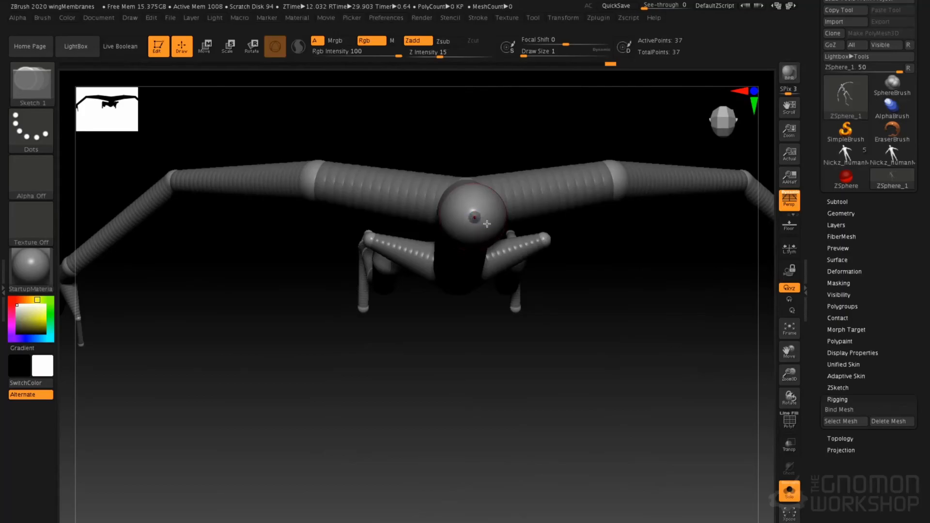
Draw a large head ZSphere from the end of the neck and turn off Solo mode to show the human mesh
{"action": "left_click_drag", "start_coordinate": [482, 218], "coordinate": [499, 228]}
{"action": "left_click_drag", "start_coordinate": [598, 339], "coordinate": [676, 354], "text": "shift"}
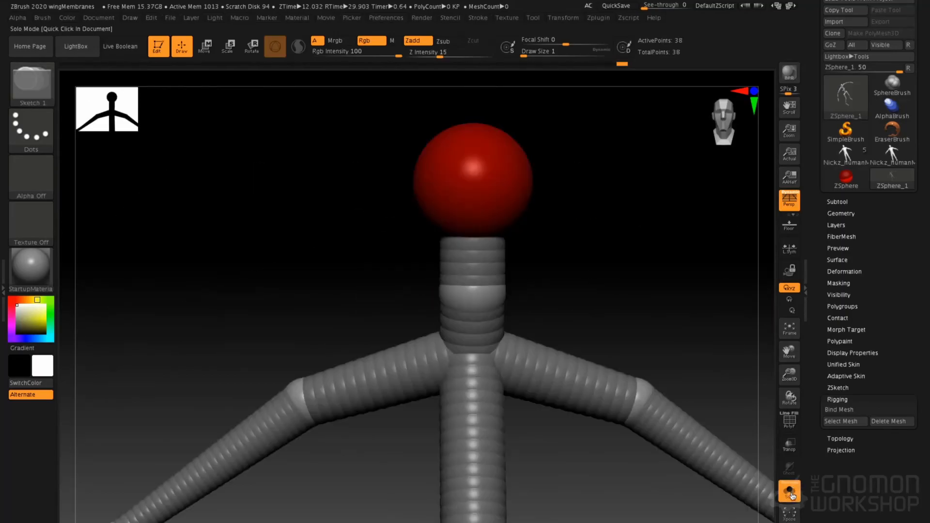
{"action": "left_click", "coordinate": [792, 494]}
Position the head ZSphere inside the skull from front and side views, and scale it up to fill the head
{"action": "key", "text": "w"}
{"action": "left_click_drag", "start_coordinate": [498, 189], "coordinate": [500, 173]}
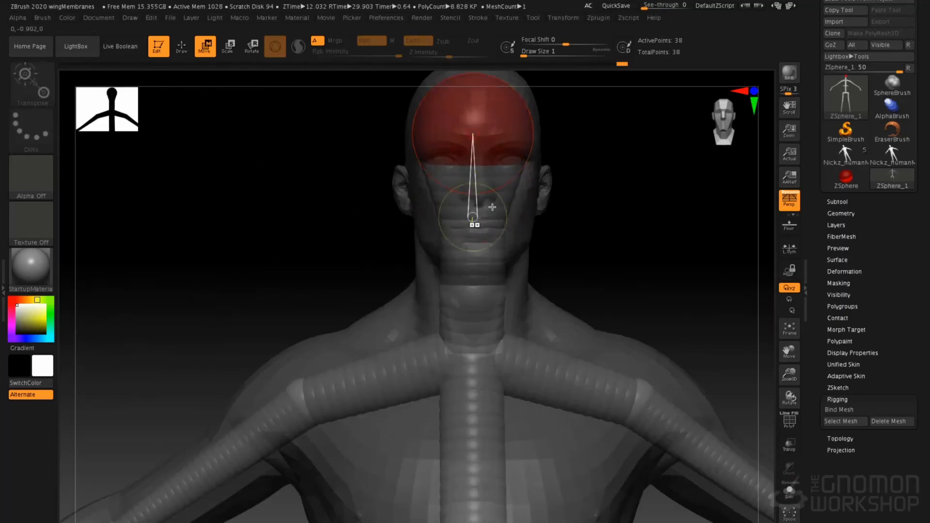
{"action": "right_click_drag", "start_coordinate": [481, 188], "coordinate": [548, 208]}
{"action": "left_click_drag", "start_coordinate": [481, 137], "coordinate": [513, 140]}
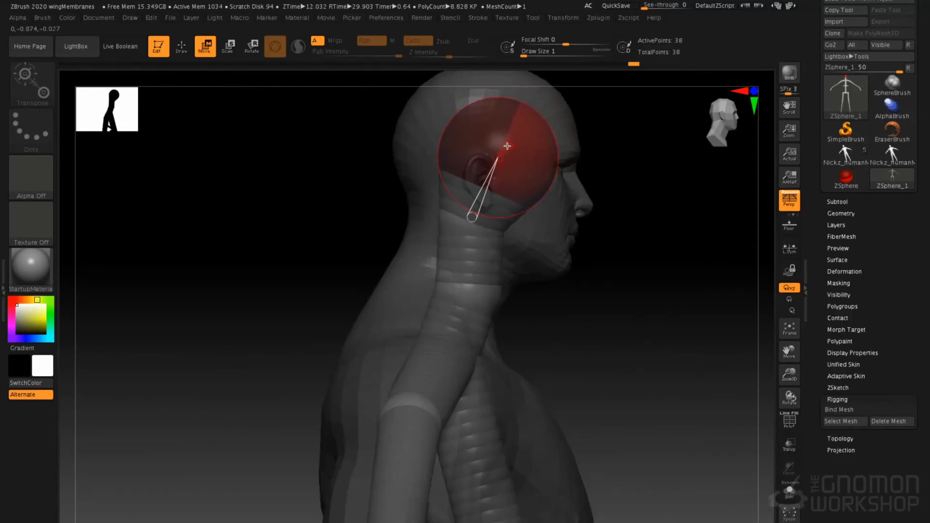
{"action": "left_click_drag", "start_coordinate": [531, 173], "coordinate": [581, 214]}
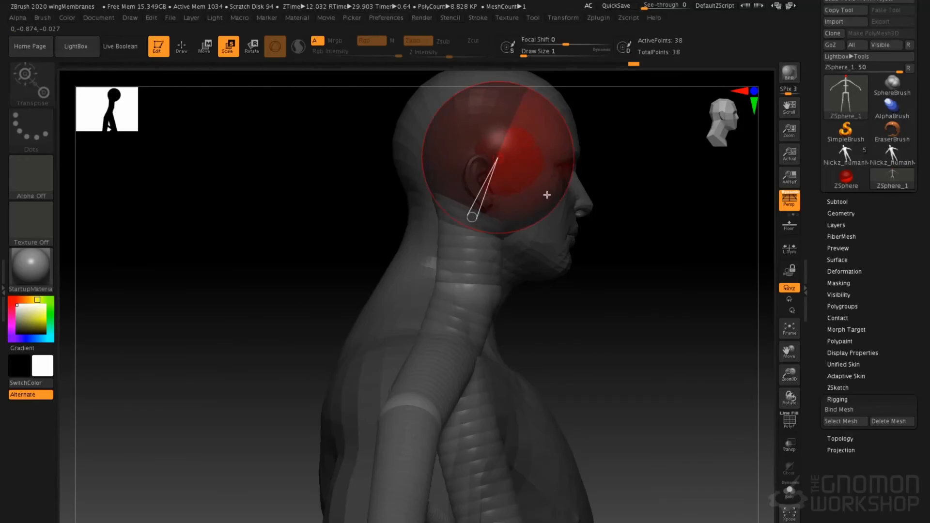
Return to Draw mode and bind the human mesh to the finished ZSphere rig with Bind Mesh
{"action": "key", "text": "w"}
{"action": "key", "text": "q"}
{"action": "mouse_move", "coordinate": [598, 228]}
{"action": "left_mouse_down"}
{"action": "mouse_move", "coordinate": [609, 193]}
{"action": "mouse_move", "coordinate": [573, 198]}
{"action": "mouse_move", "coordinate": [603, 227]}
{"action": "mouse_move", "coordinate": [588, 202]}
{"action": "left_mouse_up"}
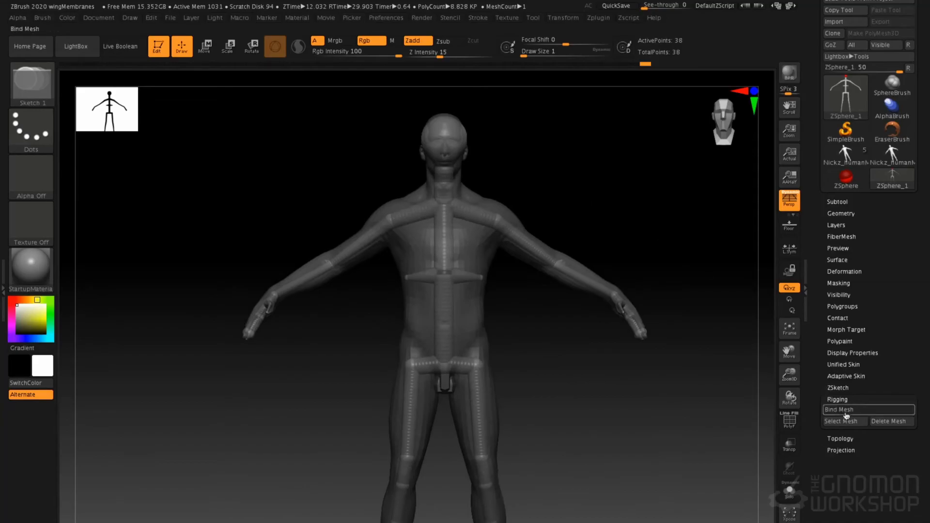
{"action": "left_click_drag", "start_coordinate": [550, 166], "coordinate": [582, 207]}
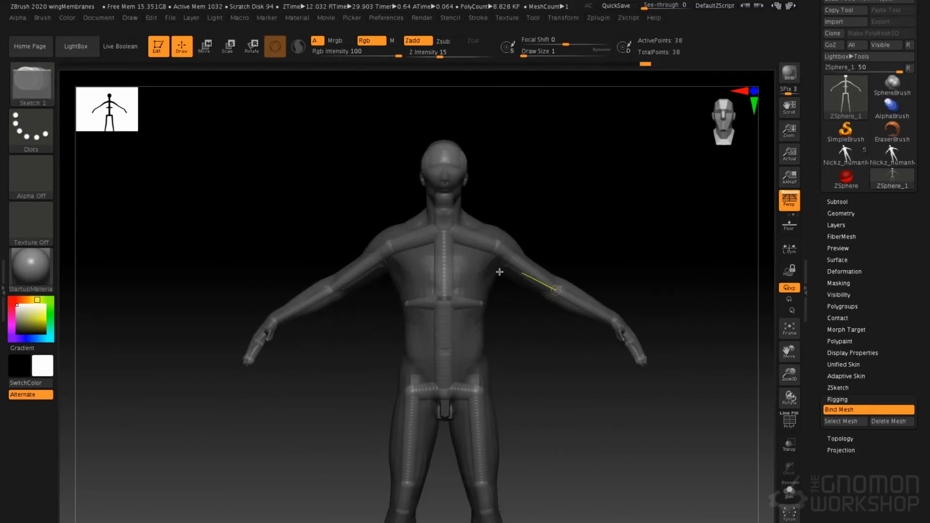
Rotate the character's left shoulder to raise the arm, and rotate the spine slightly at the pelvis
{"action": "key", "text": "r"}
{"action": "left_click_drag", "start_coordinate": [519, 263], "coordinate": [490, 227]}
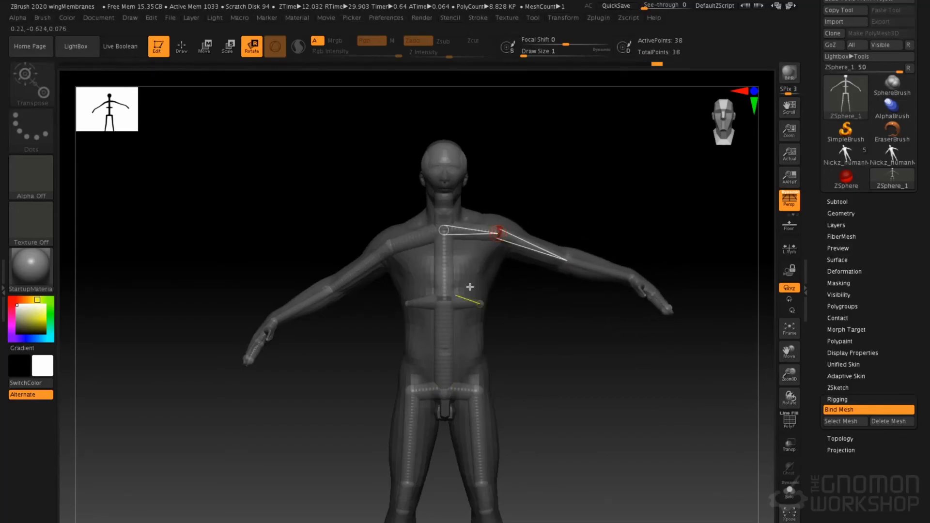
{"action": "mouse_move", "coordinate": [445, 352]}
{"action": "left_mouse_down"}
{"action": "mouse_move", "coordinate": [453, 376]}
{"action": "mouse_move", "coordinate": [441, 354]}
{"action": "mouse_move", "coordinate": [446, 359]}
{"action": "left_mouse_up"}
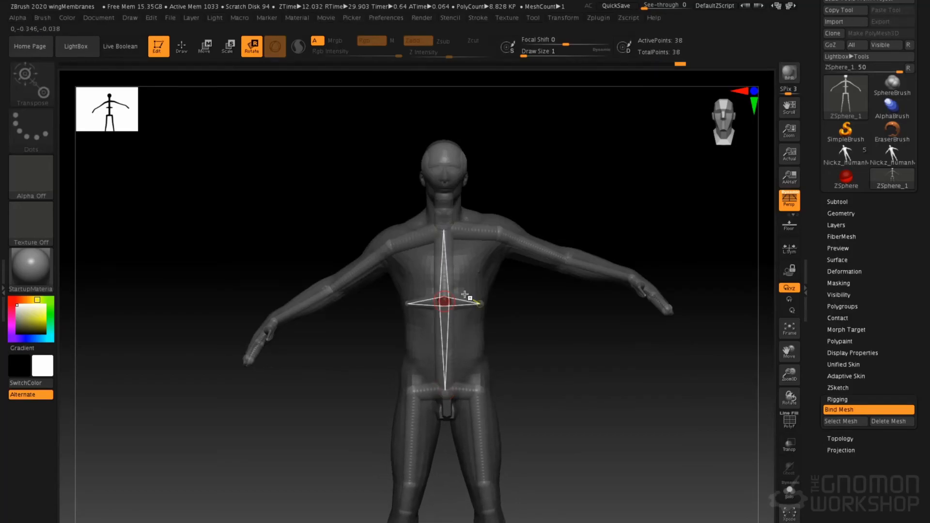
Rotate the opposite arm's joints and adjust the arm pose from a side view
{"action": "left_click_drag", "start_coordinate": [398, 247], "coordinate": [340, 249]}
{"action": "left_click_drag", "start_coordinate": [416, 246], "coordinate": [437, 286]}
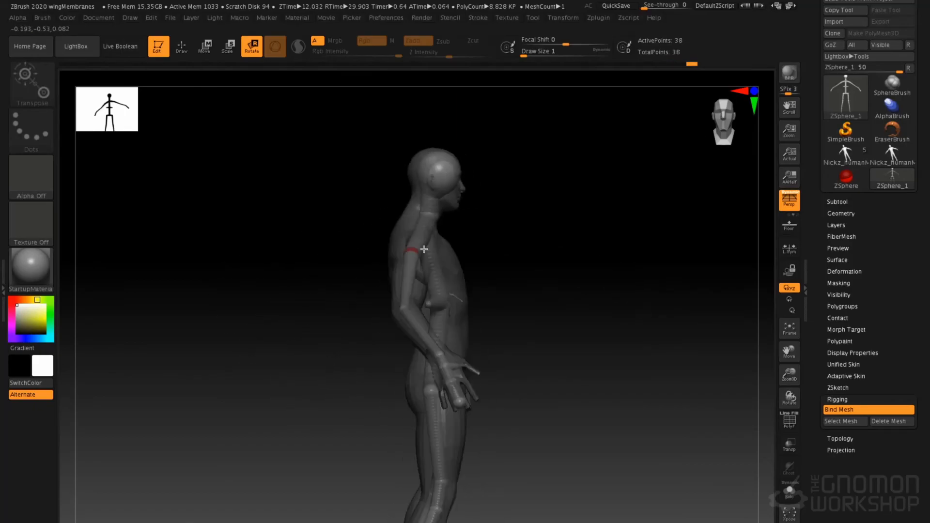
{"action": "left_click_drag", "start_coordinate": [445, 346], "coordinate": [437, 316]}
{"action": "right_click_drag", "start_coordinate": [427, 313], "coordinate": [406, 274]}
{"action": "left_click_drag", "start_coordinate": [382, 357], "coordinate": [407, 359]}
{"action": "right_click_drag", "start_coordinate": [425, 291], "coordinate": [479, 262]}
Rotate the character's left leg out of its straight stance and bend it through the knee
{"action": "right_click_drag", "start_coordinate": [596, 247], "coordinate": [667, 190], "text": "alt"}
{"action": "left_click_drag", "start_coordinate": [419, 312], "coordinate": [346, 310]}
{"action": "right_click_drag", "start_coordinate": [334, 361], "coordinate": [388, 264], "text": "alt"}
{"action": "left_click_drag", "start_coordinate": [363, 347], "coordinate": [450, 296]}
{"action": "right_click_drag", "start_coordinate": [452, 272], "coordinate": [368, 104]}
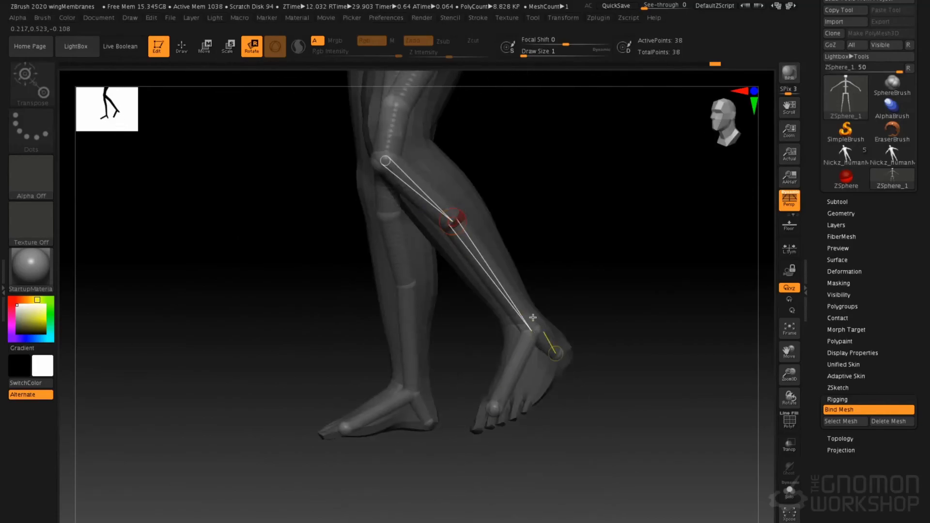
Rotate the posed leg's foot and lower-leg joints, and swing the thigh outward at the hip
{"action": "right_click_drag", "start_coordinate": [552, 346], "coordinate": [515, 336]}
{"action": "left_click_drag", "start_coordinate": [521, 374], "coordinate": [582, 333]}
{"action": "right_click_drag", "start_coordinate": [562, 315], "coordinate": [505, 284], "text": "ctrl"}
{"action": "left_click_drag", "start_coordinate": [488, 257], "coordinate": [467, 217]}
{"action": "right_click_drag", "start_coordinate": [499, 225], "coordinate": [576, 230]}
{"action": "left_click_drag", "start_coordinate": [498, 236], "coordinate": [531, 225]}
{"action": "right_click_drag", "start_coordinate": [504, 206], "coordinate": [477, 306], "text": "alt"}
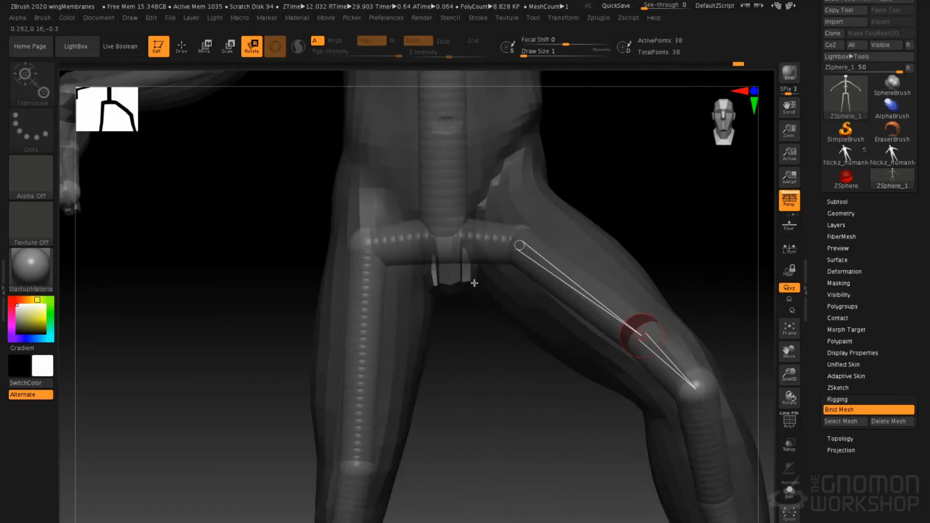
Rotate the character's straight right leg outward at the hip to widen the stance
{"action": "right_click_drag", "start_coordinate": [317, 177], "coordinate": [439, 235], "text": "alt"}
{"action": "left_click_drag", "start_coordinate": [467, 346], "coordinate": [484, 310]}
{"action": "right_click_drag", "start_coordinate": [587, 227], "coordinate": [526, 223], "text": "alt"}
{"action": "right_click_drag", "start_coordinate": [552, 307], "coordinate": [535, 250], "text": "ctrl"}
{"action": "left_click_drag", "start_coordinate": [536, 252], "coordinate": [551, 229]}
{"action": "right_click_drag", "start_coordinate": [534, 141], "coordinate": [532, 228], "text": "alt"}
Lean the upper body by rotating the spine, and rotate the neck to turn the head
{"action": "left_click_drag", "start_coordinate": [538, 234], "coordinate": [517, 231]}
{"action": "right_click_drag", "start_coordinate": [517, 232], "coordinate": [560, 349], "text": "alt"}
{"action": "left_click_drag", "start_coordinate": [531, 287], "coordinate": [524, 238]}
{"action": "mouse_move", "coordinate": [447, 265]}
{"action": "right_mouse_down"}
{"action": "mouse_move", "coordinate": [490, 264]}
{"action": "mouse_move", "coordinate": [439, 262]}
{"action": "right_mouse_up"}
{"action": "right_click_drag", "start_coordinate": [452, 303], "coordinate": [471, 306], "text": "alt"}
{"action": "right_click_drag", "start_coordinate": [602, 216], "coordinate": [582, 242], "text": "alt"}
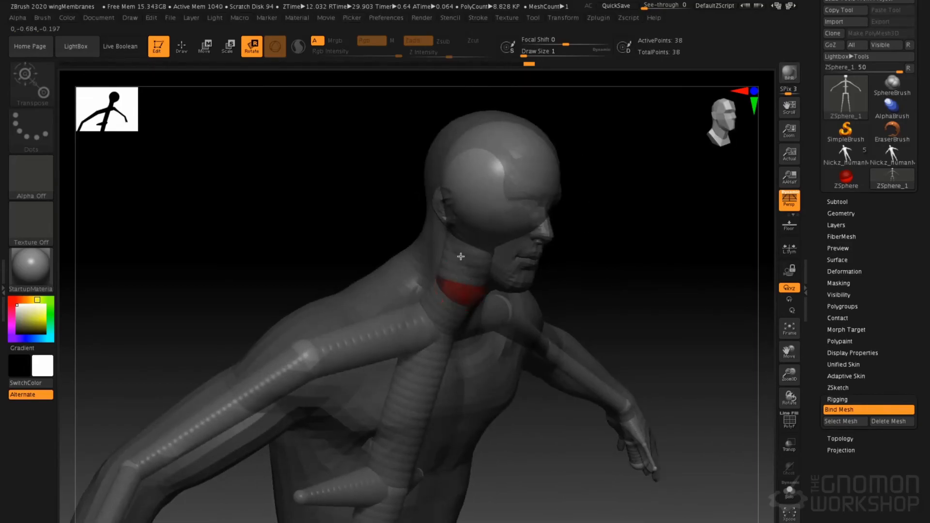
{"action": "right_click_drag", "start_coordinate": [463, 285], "coordinate": [464, 286]}
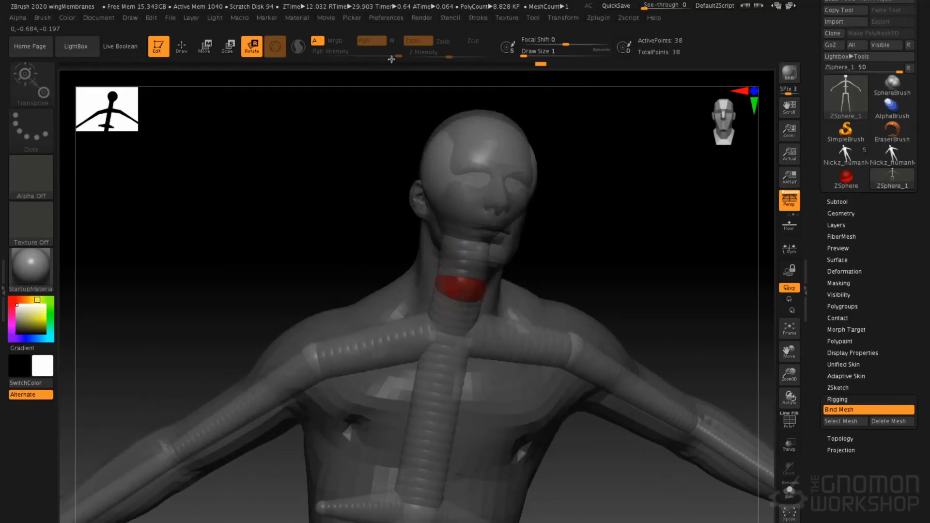
{"action": "left_click_drag", "start_coordinate": [444, 209], "coordinate": [283, 44]}
Rotate the shoulder and elbow joints from front and back views to refine the arms of the pose
{"action": "left_click_drag", "start_coordinate": [537, 202], "coordinate": [513, 216]}
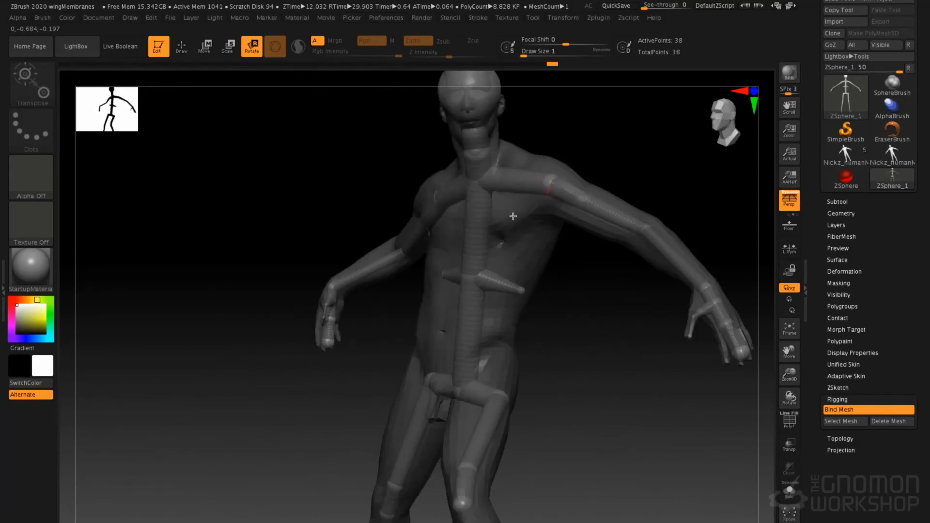
{"action": "left_click_drag", "start_coordinate": [420, 246], "coordinate": [443, 249]}
{"action": "right_click_drag", "start_coordinate": [443, 250], "coordinate": [512, 244]}
{"action": "left_click_drag", "start_coordinate": [425, 234], "coordinate": [419, 242]}
{"action": "right_click_drag", "start_coordinate": [444, 216], "coordinate": [501, 211]}
{"action": "left_click_drag", "start_coordinate": [433, 218], "coordinate": [478, 230]}
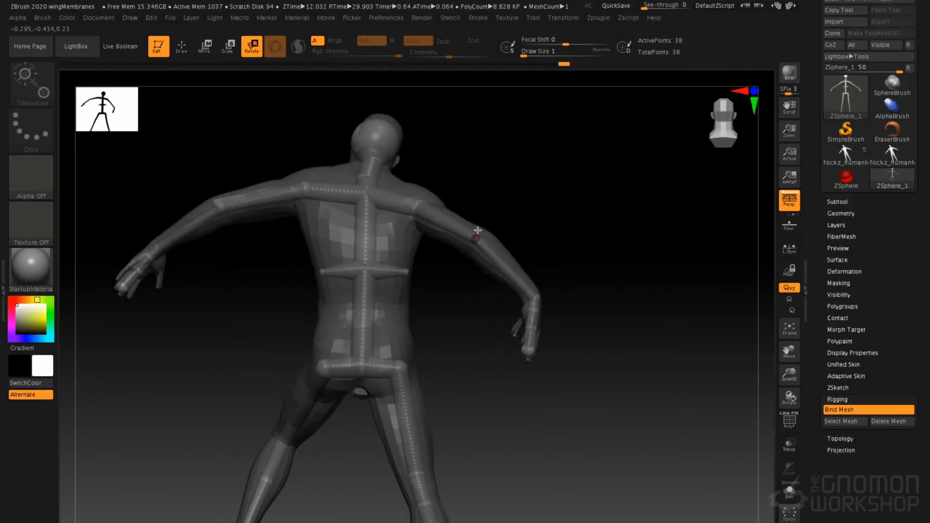
{"action": "right_click_drag", "start_coordinate": [564, 188], "coordinate": [557, 166]}
{"action": "right_click_drag", "start_coordinate": [540, 246], "coordinate": [585, 318]}
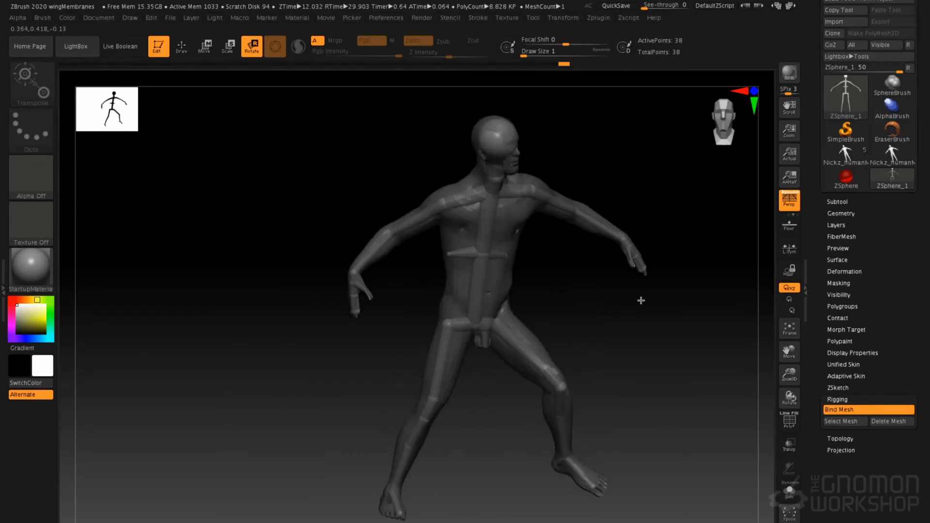
Make an adaptive skin from the posed rig with DynaMesh Resolution 256 and open the resulting skin mesh
{"action": "left_click", "coordinate": [846, 377]}
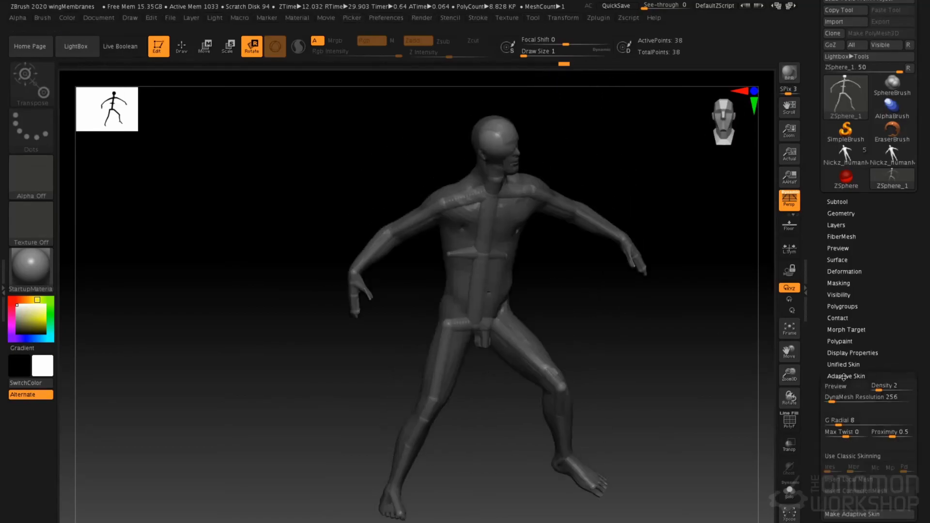
{"action": "left_click", "coordinate": [852, 515]}
{"action": "left_click", "coordinate": [845, 200]}
{"action": "left_click_drag", "start_coordinate": [643, 282], "coordinate": [526, 240]}
{"action": "left_click_drag", "start_coordinate": [556, 269], "coordinate": [533, 228]}
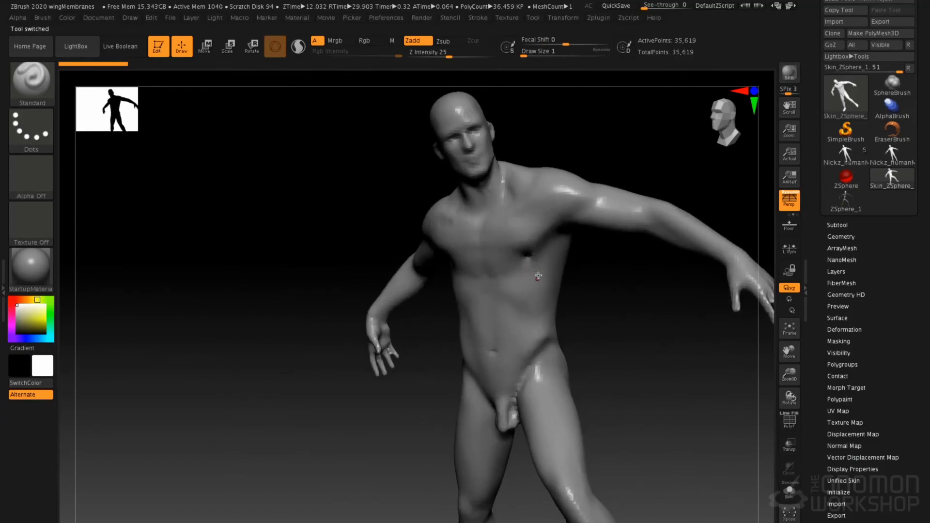
Adjust the chest of the skinned figure with the Move brush, and set its draw size to 94
{"action": "key", "text": "b"}
{"action": "key", "text": "m"}
{"action": "key", "text": "v"}
{"action": "key", "text": "space"}
{"action": "left_click", "coordinate": [554, 241]}
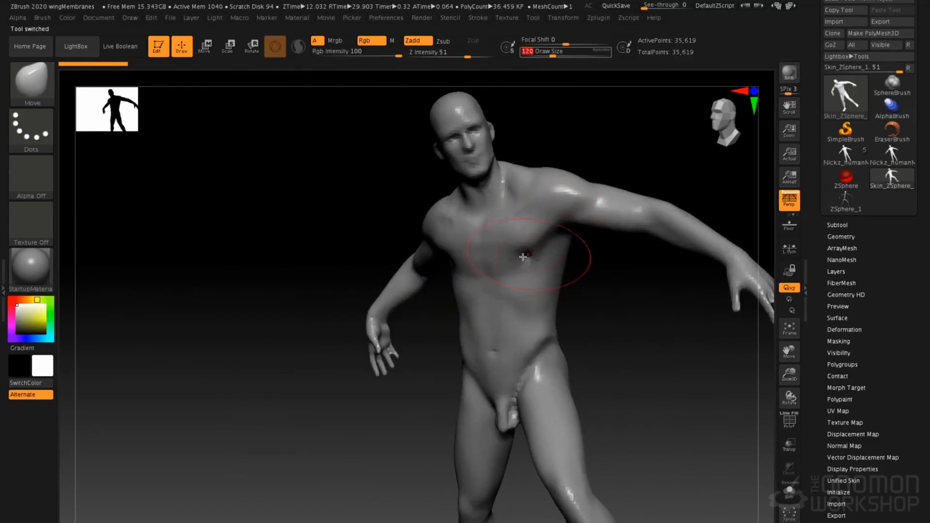
{"action": "right_click_drag", "start_coordinate": [530, 259], "coordinate": [521, 263]}
{"action": "key", "text": "space"}
{"action": "left_click", "coordinate": [549, 227]}
{"action": "left_click_drag", "start_coordinate": [550, 215], "coordinate": [557, 204]}
{"action": "mouse_move", "coordinate": [557, 204]}
{"action": "right_mouse_down"}
{"action": "mouse_move", "coordinate": [508, 206]}
{"action": "mouse_move", "coordinate": [550, 203]}
{"action": "right_mouse_up"}
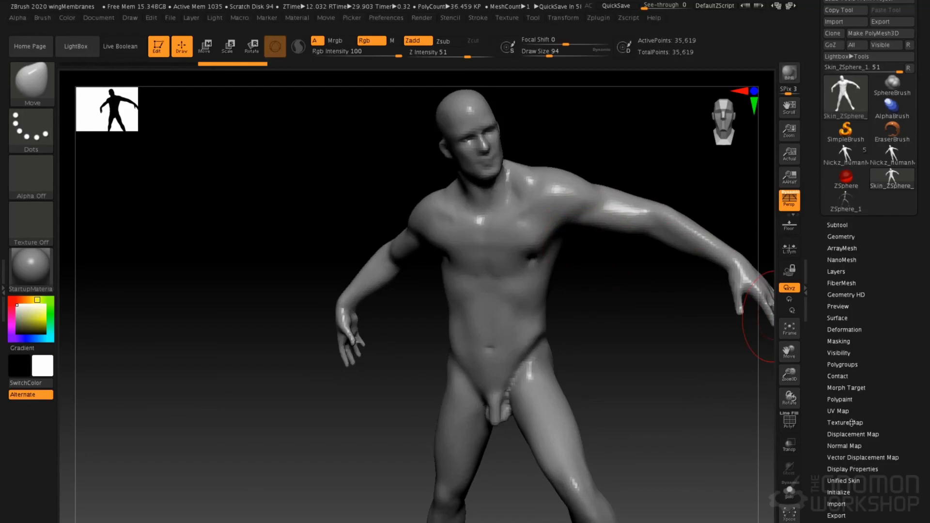
Make a second adaptive skin from the ZSphere rig with DynaMesh Resolution 0 and open it
{"action": "left_click", "coordinate": [845, 201]}
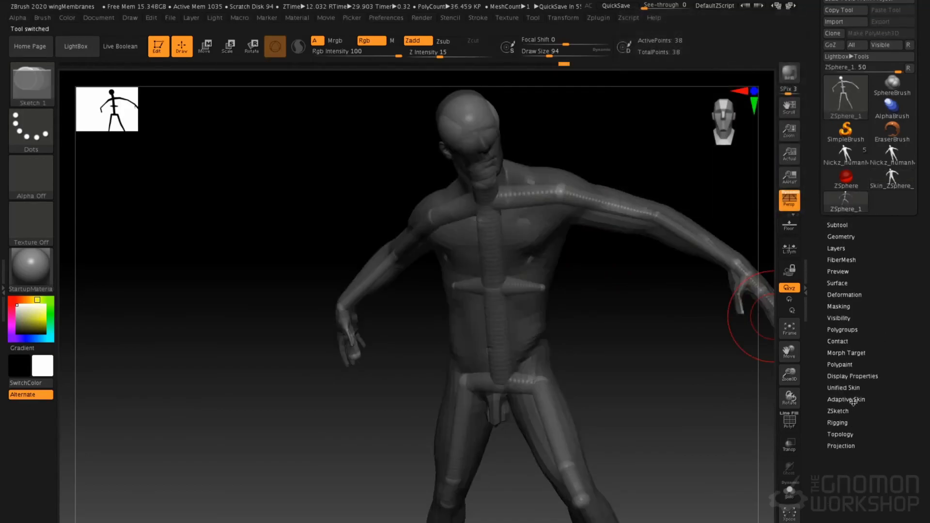
{"action": "left_click", "coordinate": [852, 401]}
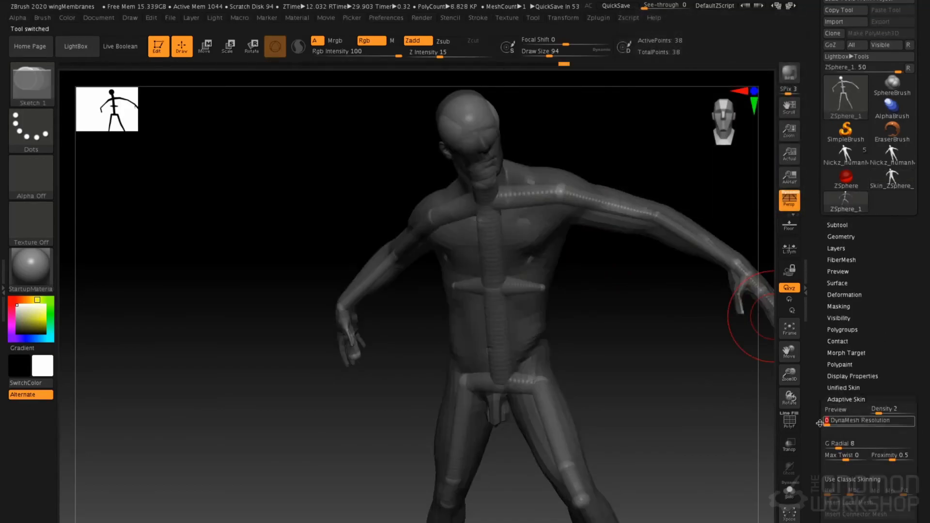
{"action": "left_click", "coordinate": [846, 522]}
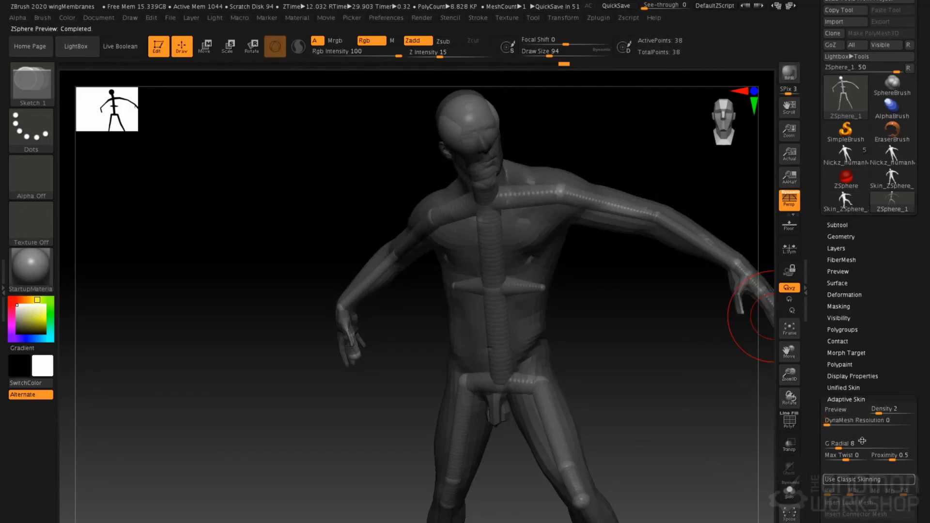
{"action": "left_click", "coordinate": [846, 201]}
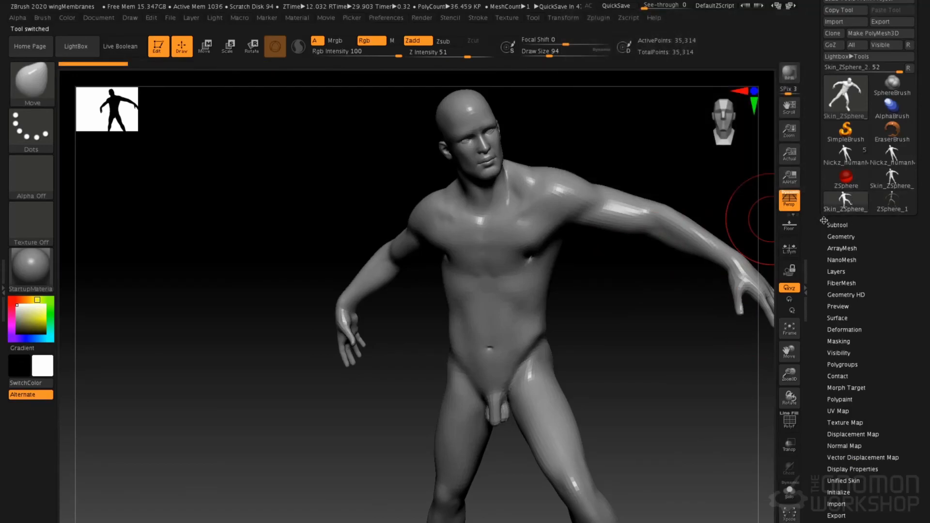
Turn on PolyFrame for the second skin and lower its geometry to subdivision level 1
{"action": "key", "text": "shift+f"}
{"action": "mouse_move", "coordinate": [596, 291]}
{"action": "left_mouse_down"}
{"action": "mouse_move", "coordinate": [514, 289]}
{"action": "mouse_move", "coordinate": [581, 298]}
{"action": "left_mouse_up"}
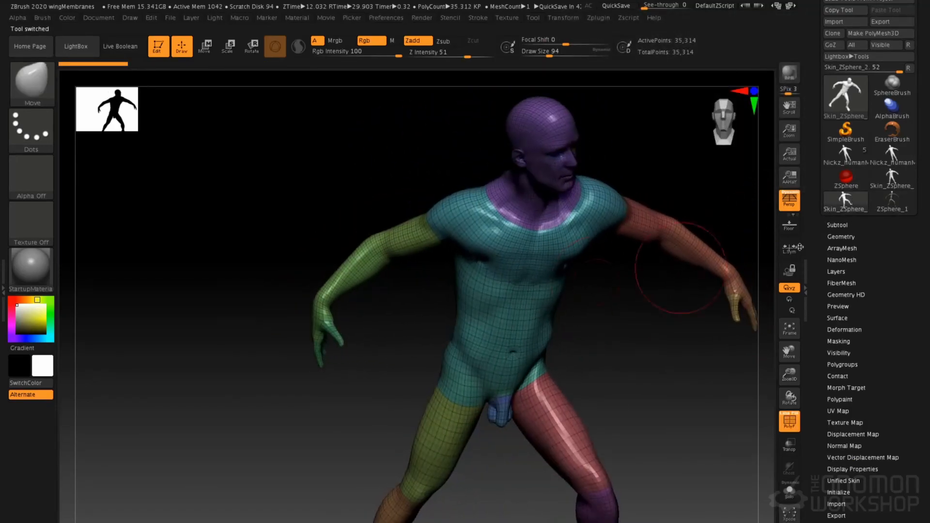
{"action": "left_click", "coordinate": [841, 236]}
{"action": "left_click", "coordinate": [840, 246]}
{"action": "mouse_move", "coordinate": [611, 299]}
{"action": "left_mouse_down"}
{"action": "mouse_move", "coordinate": [586, 300]}
{"action": "mouse_move", "coordinate": [596, 293]}
{"action": "left_mouse_up"}
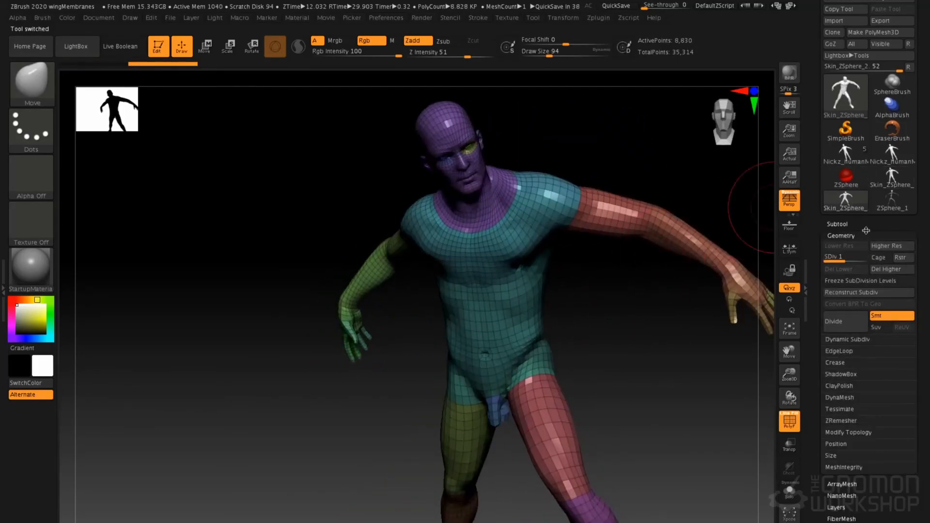
Compare the DynaMesh skin's topology with the second skin's, and turn PolyFrame off
{"action": "left_click", "coordinate": [892, 179]}
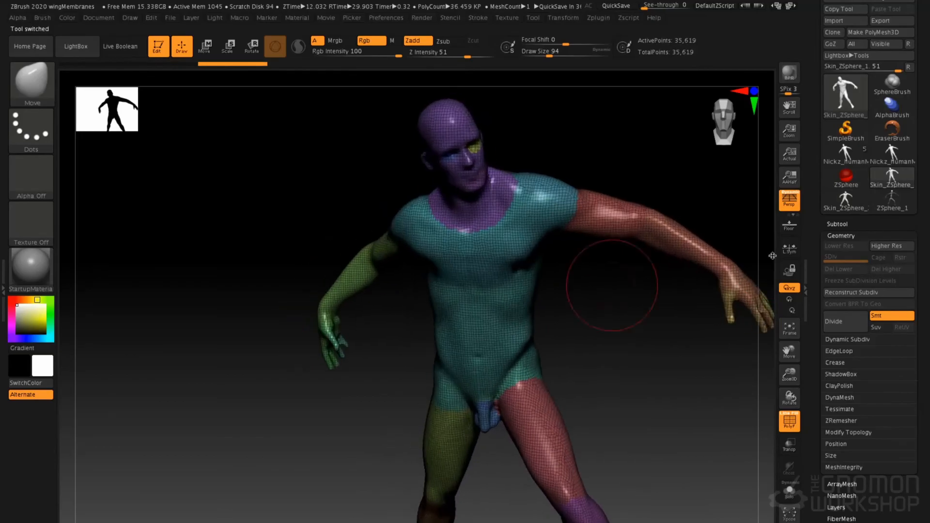
{"action": "left_click", "coordinate": [845, 208]}
{"action": "left_click_drag", "start_coordinate": [629, 358], "coordinate": [691, 333], "text": "alt"}
{"action": "key", "text": "shift+f"}
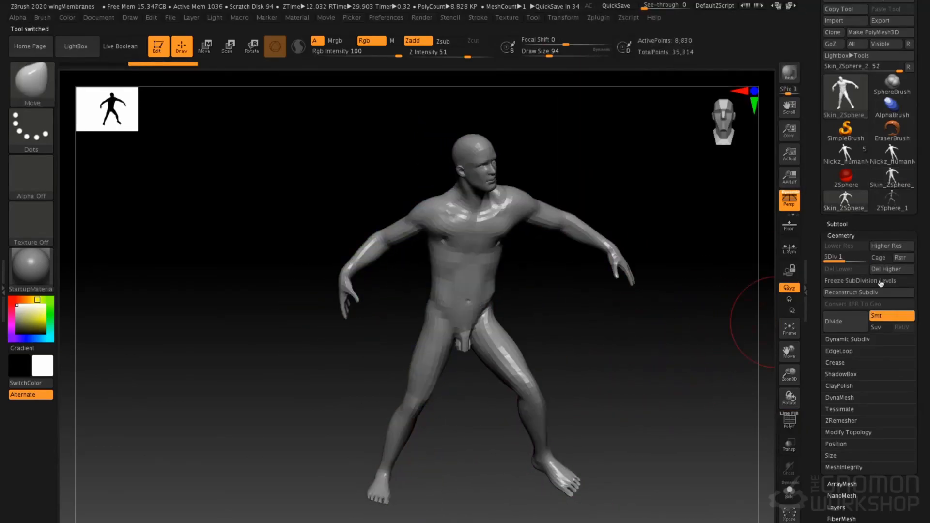
Switch back to the ZSphere rig and examine the bound pose from several angles
{"action": "left_click", "coordinate": [892, 198]}
{"action": "mouse_move", "coordinate": [546, 297]}
{"action": "left_mouse_down"}
{"action": "mouse_move", "coordinate": [619, 307]}
{"action": "mouse_move", "coordinate": [499, 276]}
{"action": "mouse_move", "coordinate": [542, 304]}
{"action": "left_mouse_up"}
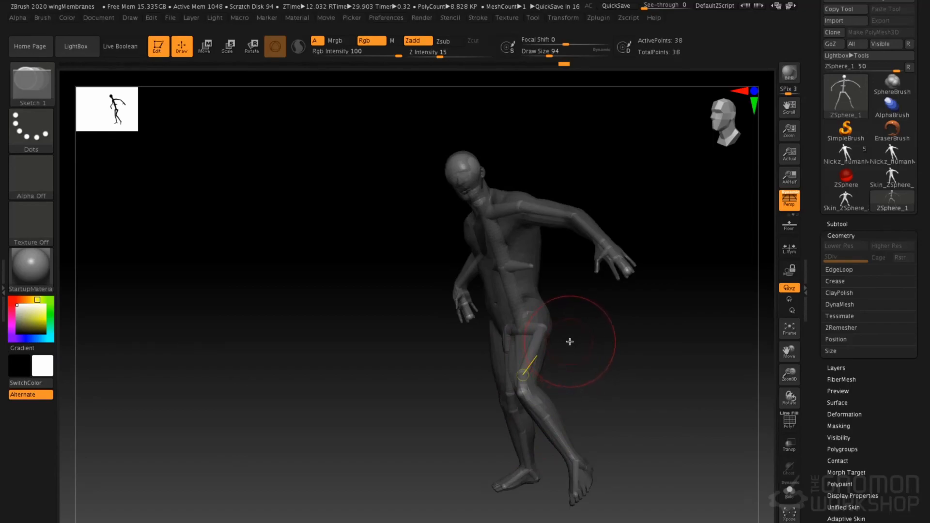
{"action": "left_click_drag", "start_coordinate": [563, 321], "coordinate": [548, 262]}
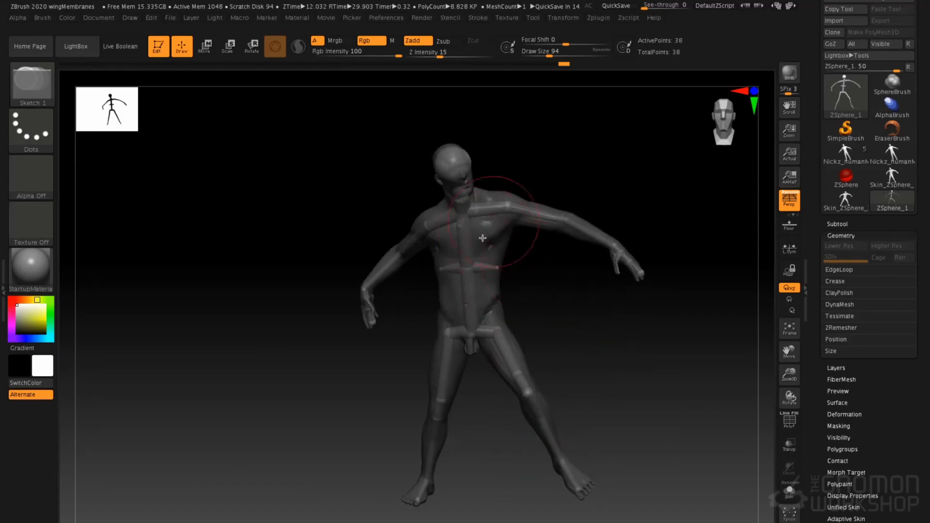
{"action": "mouse_move", "coordinate": [534, 292]}
{"action": "left_mouse_down"}
{"action": "mouse_move", "coordinate": [578, 300]}
{"action": "mouse_move", "coordinate": [587, 321]}
{"action": "mouse_move", "coordinate": [577, 295]}
{"action": "mouse_move", "coordinate": [596, 310]}
{"action": "mouse_move", "coordinate": [583, 285]}
{"action": "mouse_move", "coordinate": [578, 305]}
{"action": "left_mouse_up"}
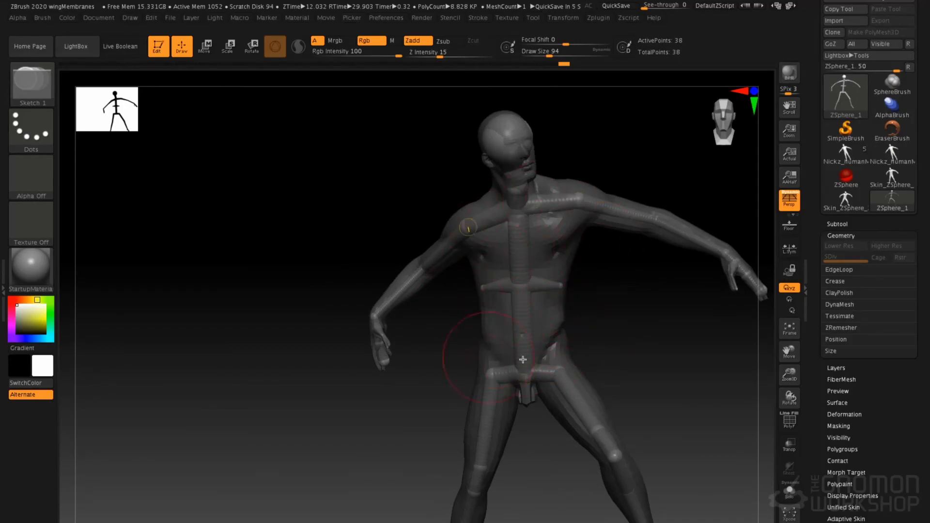
{"action": "left_click_drag", "start_coordinate": [577, 251], "coordinate": [575, 270], "text": "alt"}
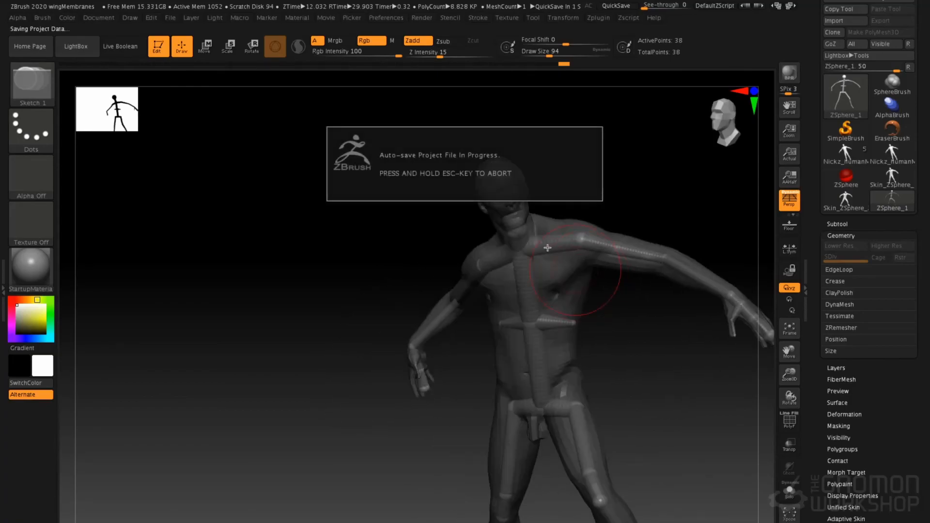
{"action": "left_click_drag", "start_coordinate": [610, 219], "coordinate": [571, 197], "text": "alt"}
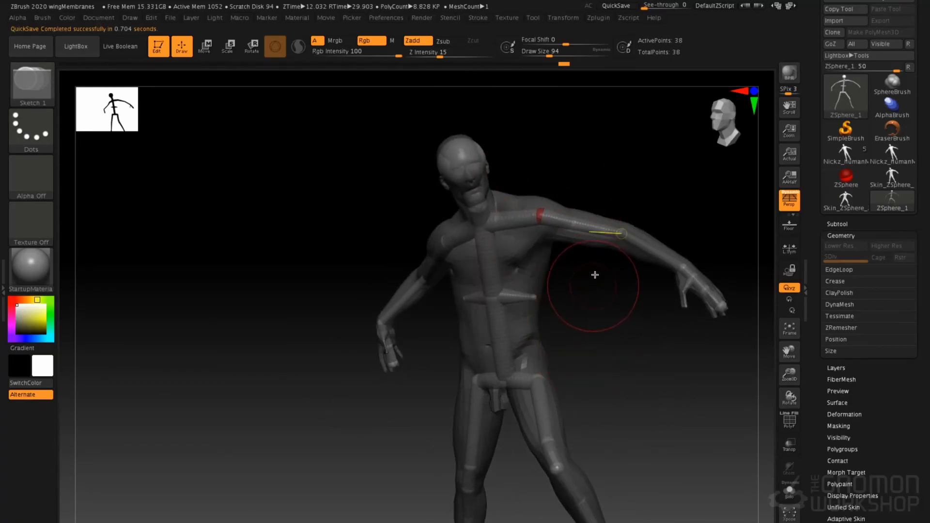
Activate X symmetry in the transform settings for the ZSphere rig
{"action": "left_click", "coordinate": [554, 21]}
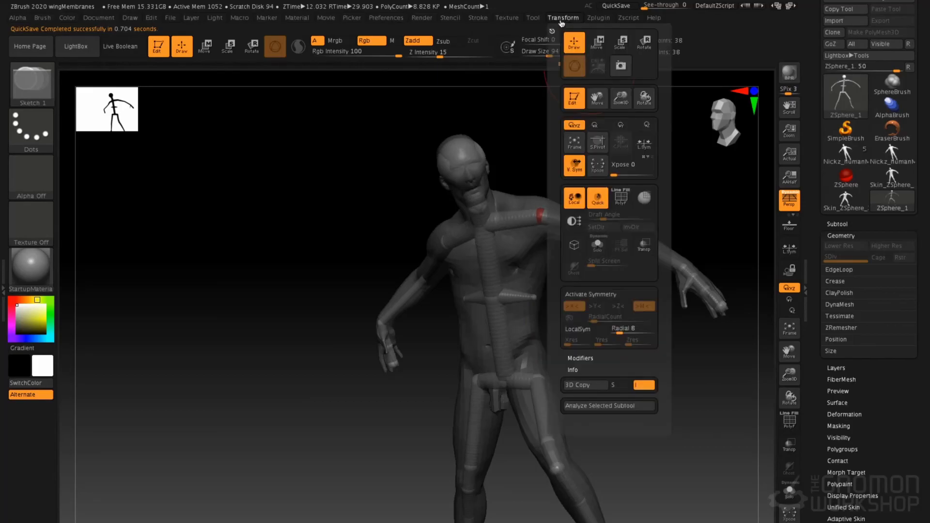
{"action": "left_click", "coordinate": [592, 294]}
{"action": "left_click", "coordinate": [594, 295]}
{"action": "left_click", "coordinate": [594, 295]}
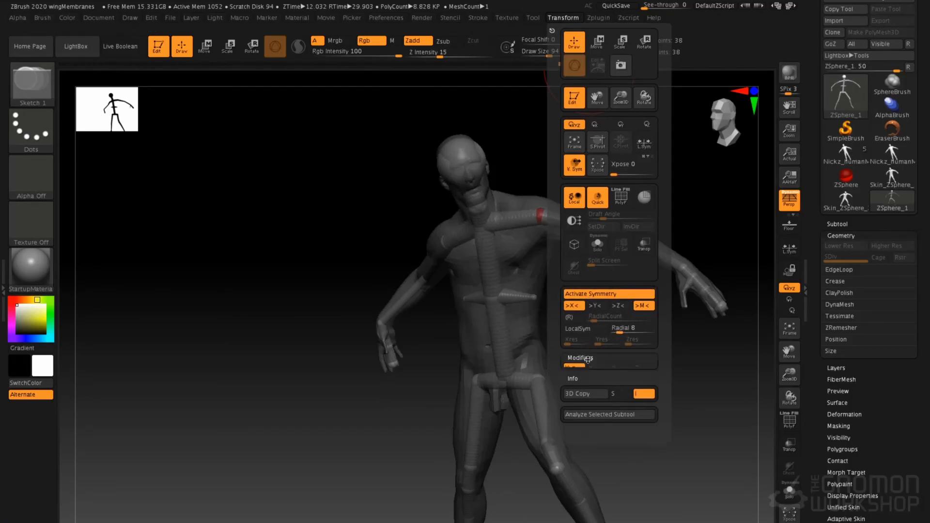
Switch to the posed mesh Skin_ZSphere_2 and activate symmetry in its transform settings
{"action": "left_click", "coordinate": [896, 185]}
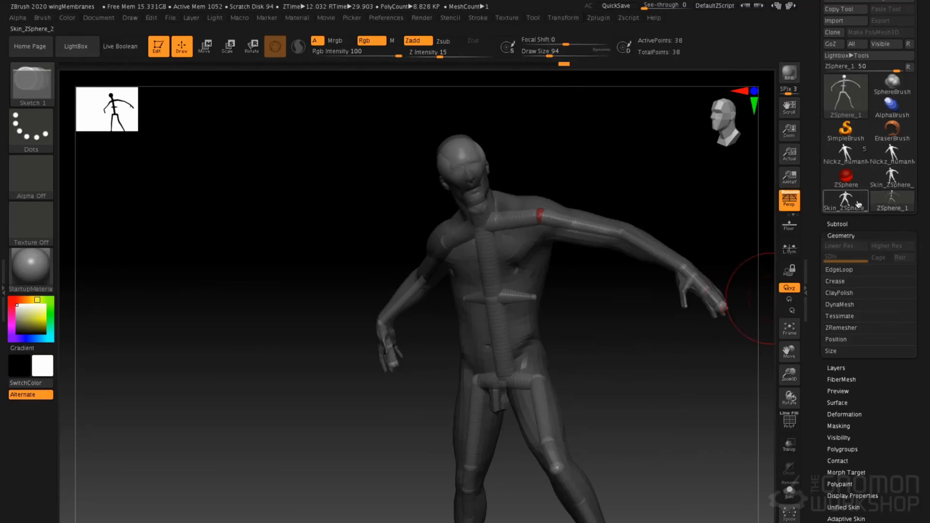
{"action": "left_click", "coordinate": [563, 18]}
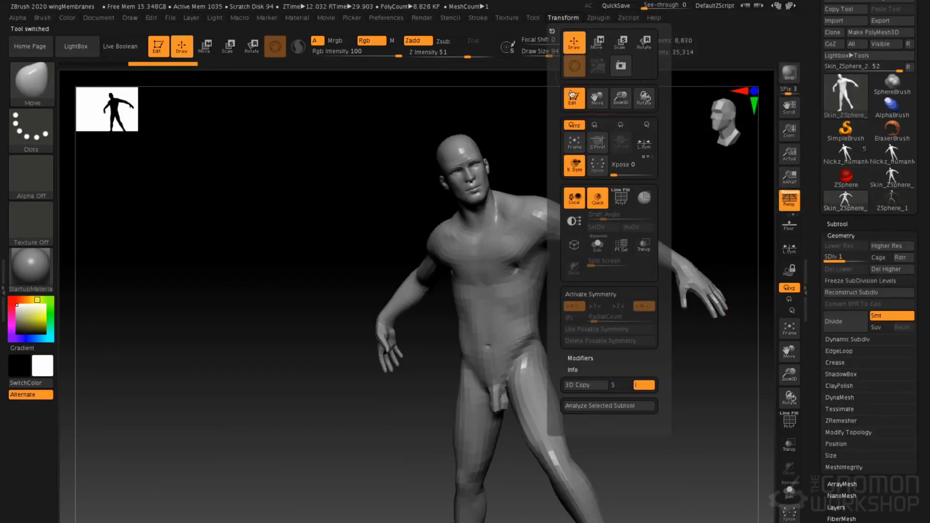
{"action": "left_click", "coordinate": [581, 295]}
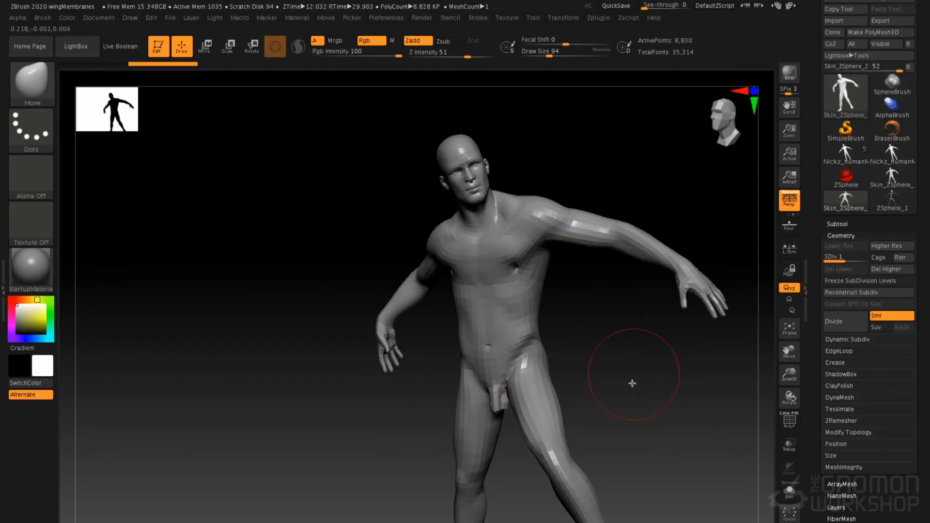
{"action": "left_click_drag", "start_coordinate": [651, 412], "coordinate": [624, 371], "text": "alt"}
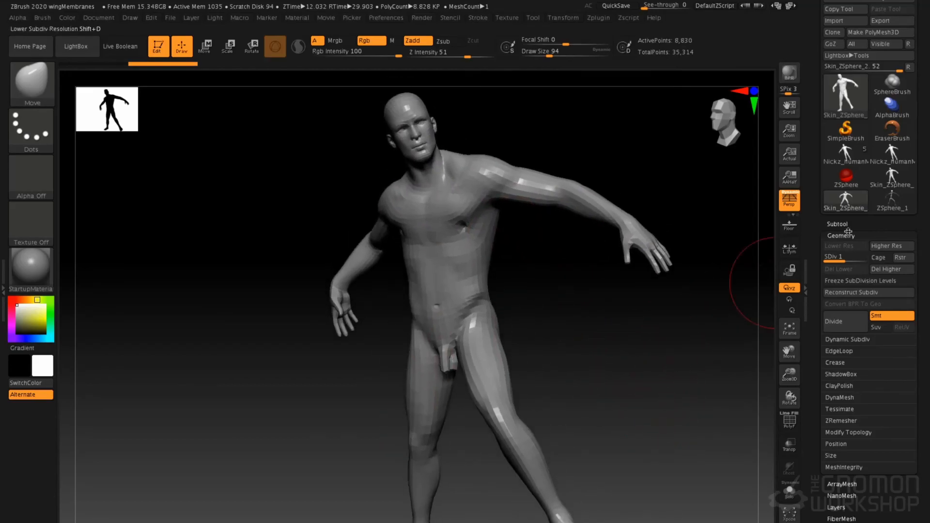
Switch back to the ZSphere rig and show the Transpose Master plugin's posing options
{"action": "left_click", "coordinate": [888, 209]}
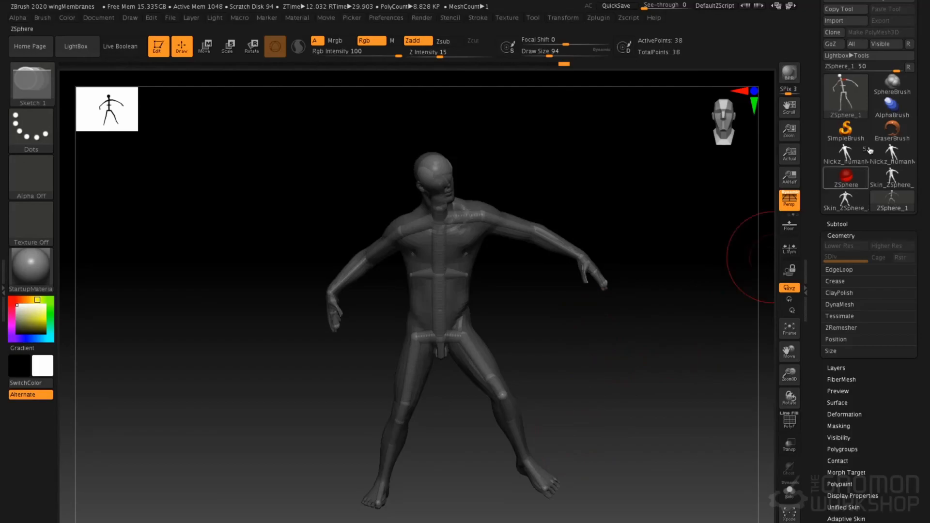
{"action": "left_click_drag", "start_coordinate": [924, 208], "coordinate": [925, 244]}
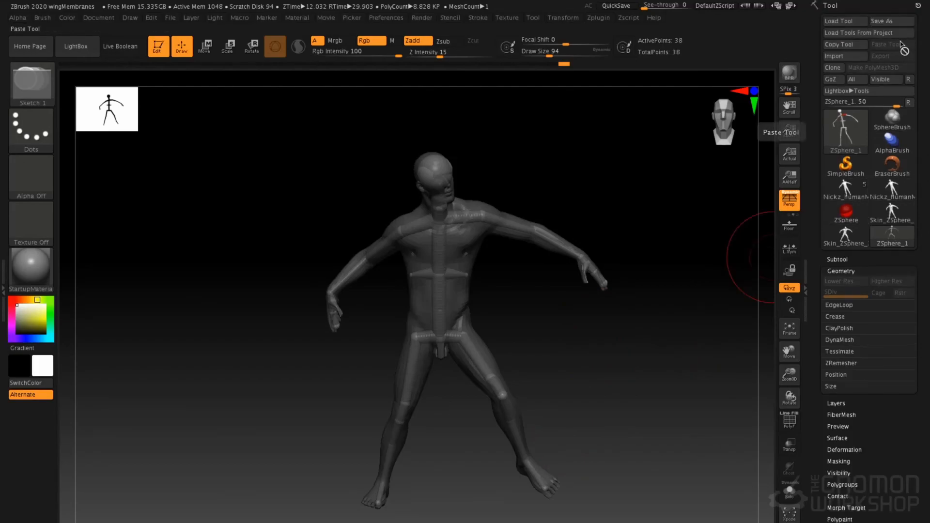
{"action": "left_click", "coordinate": [630, 18]}
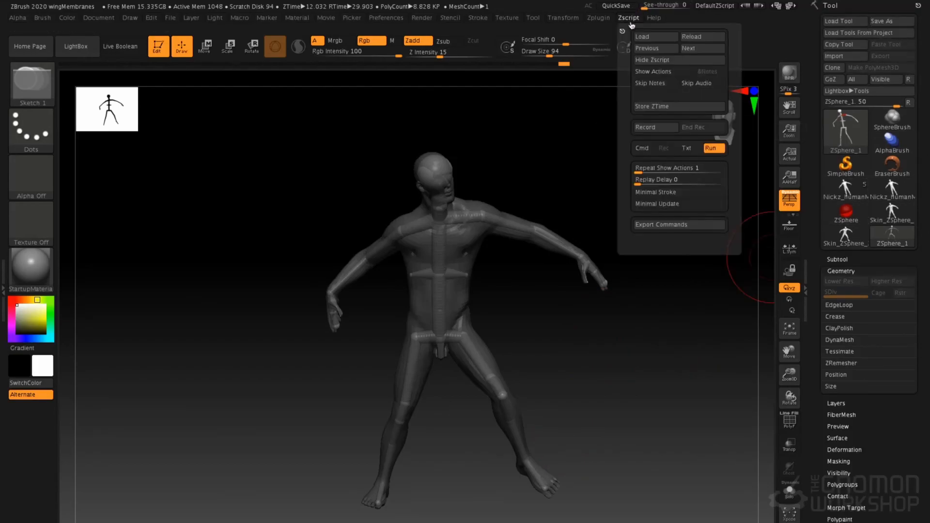
{"action": "left_click", "coordinate": [604, 20]}
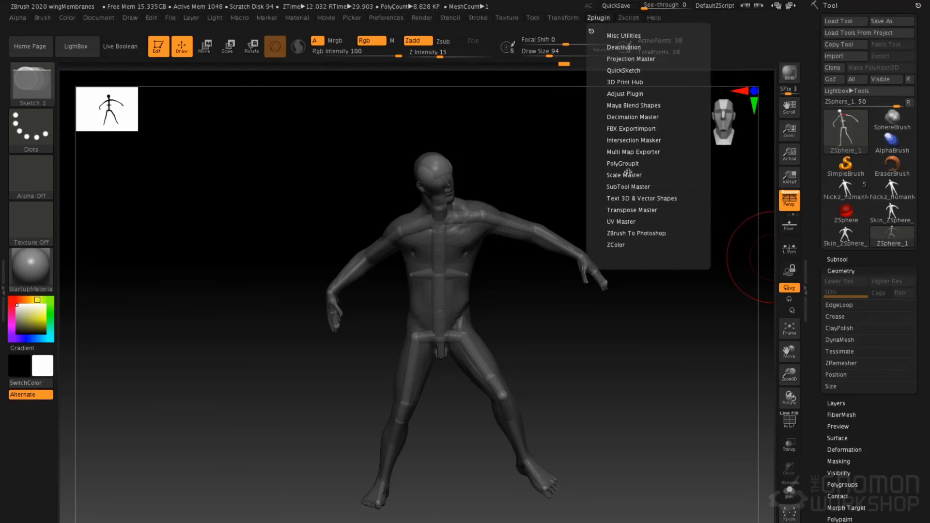
{"action": "left_click", "coordinate": [633, 211]}
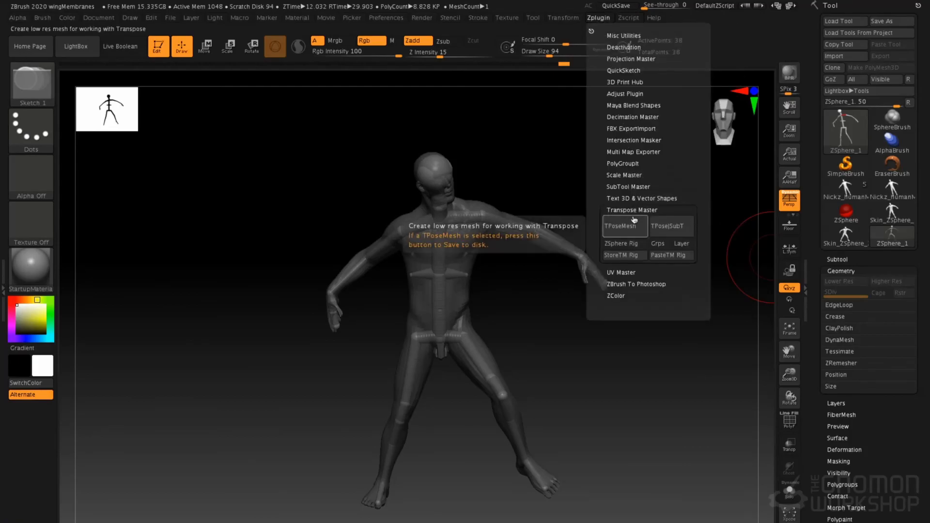